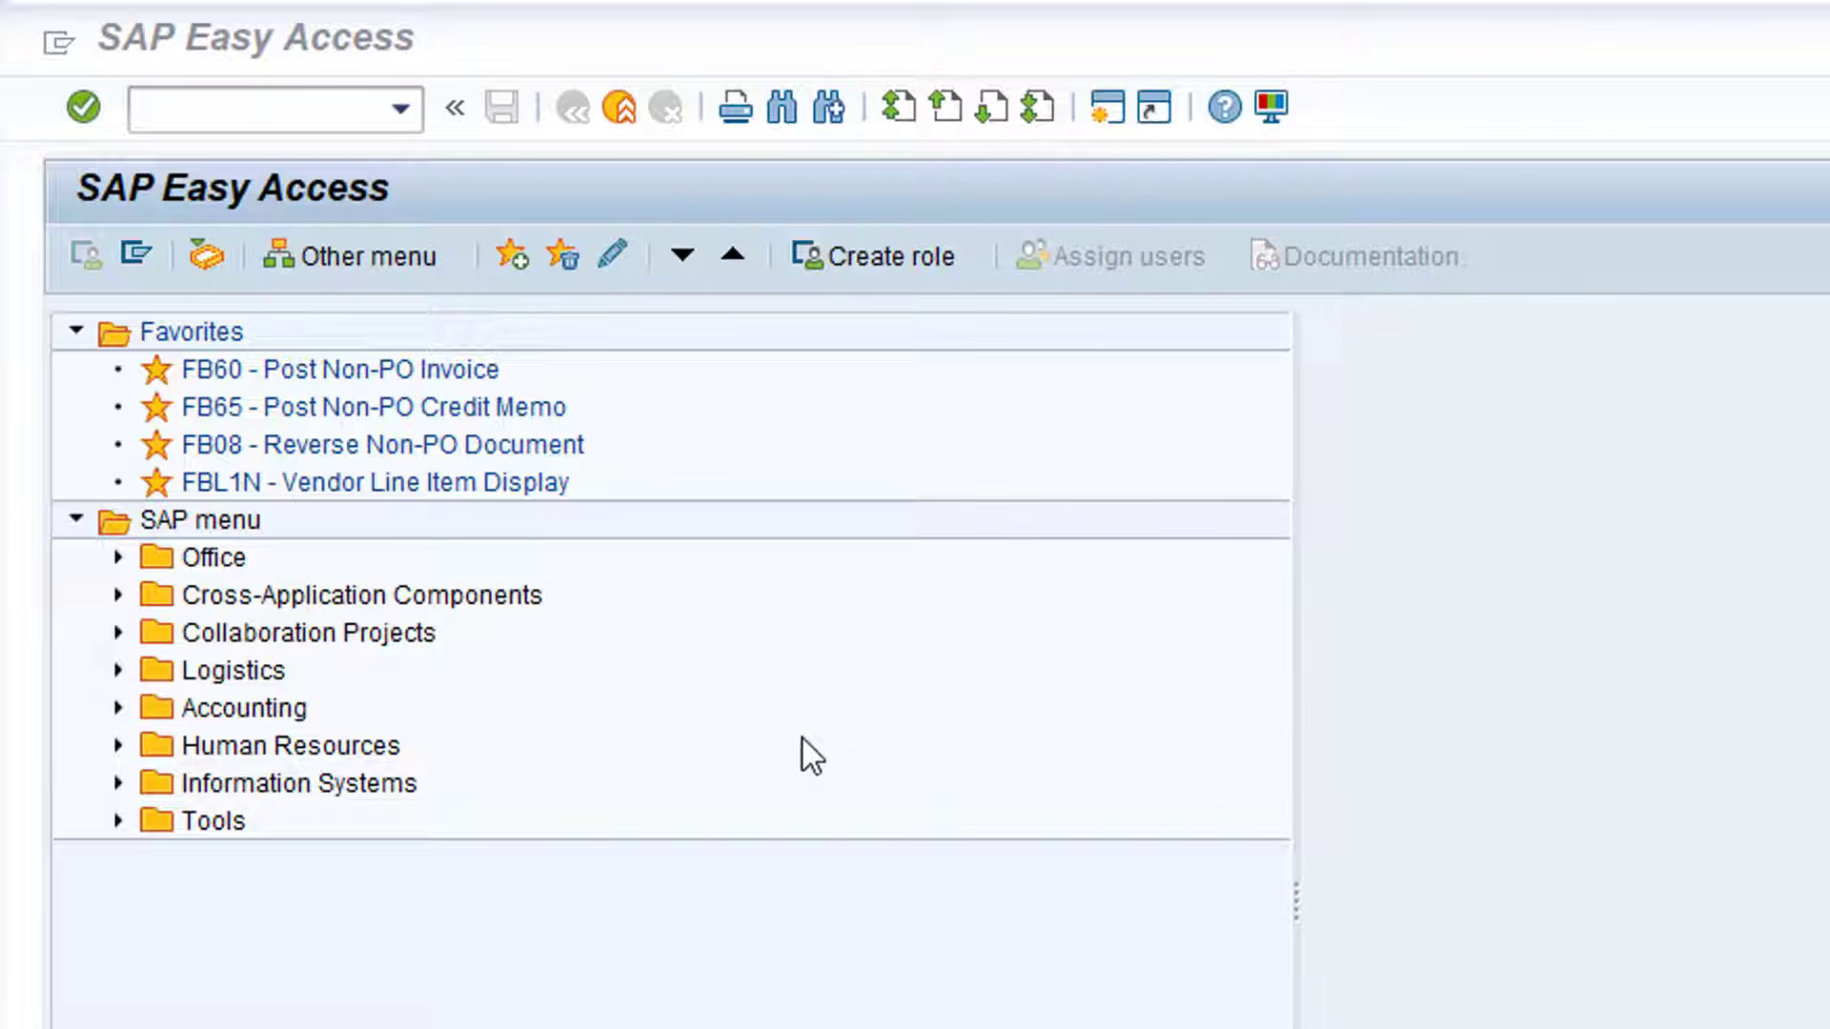
Step: Open the ME51N Create transaction for purchase requisitions under Logistics, Materials Management, Purchasing, and close its help text
{"action": "left_click", "coordinate": [120, 671]}
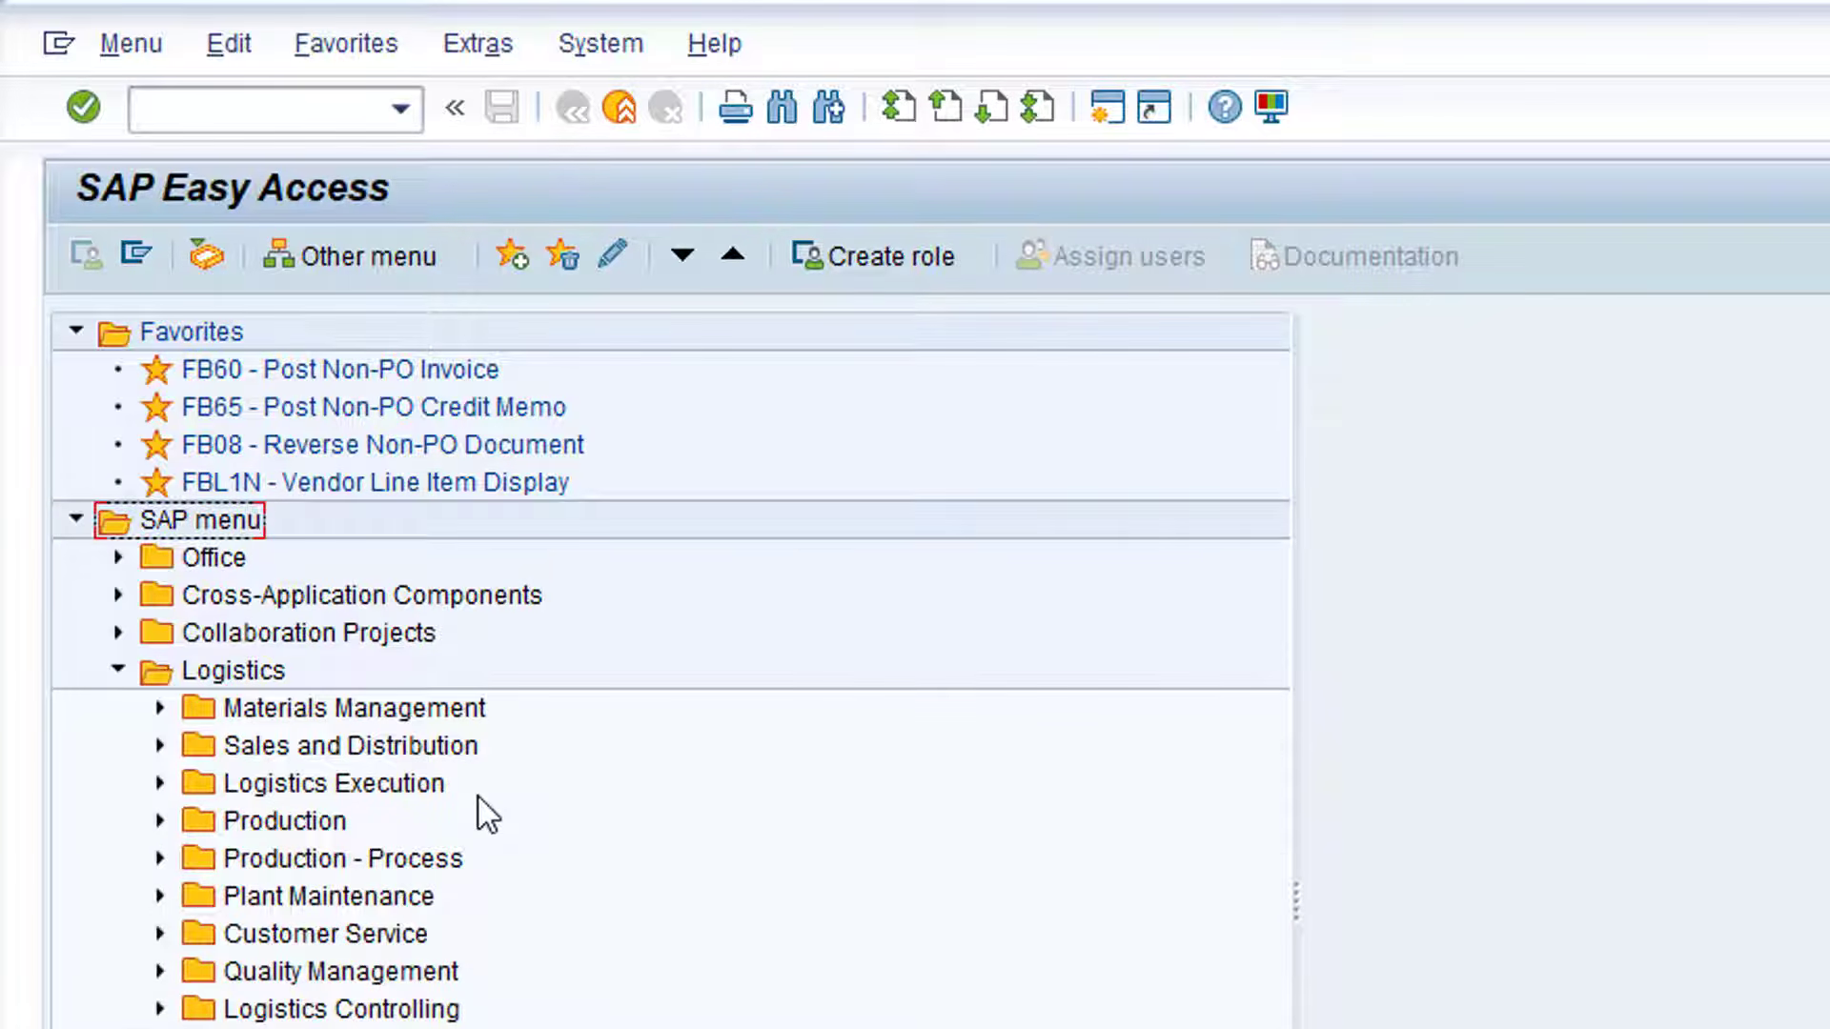
{"action": "left_click", "coordinate": [162, 707]}
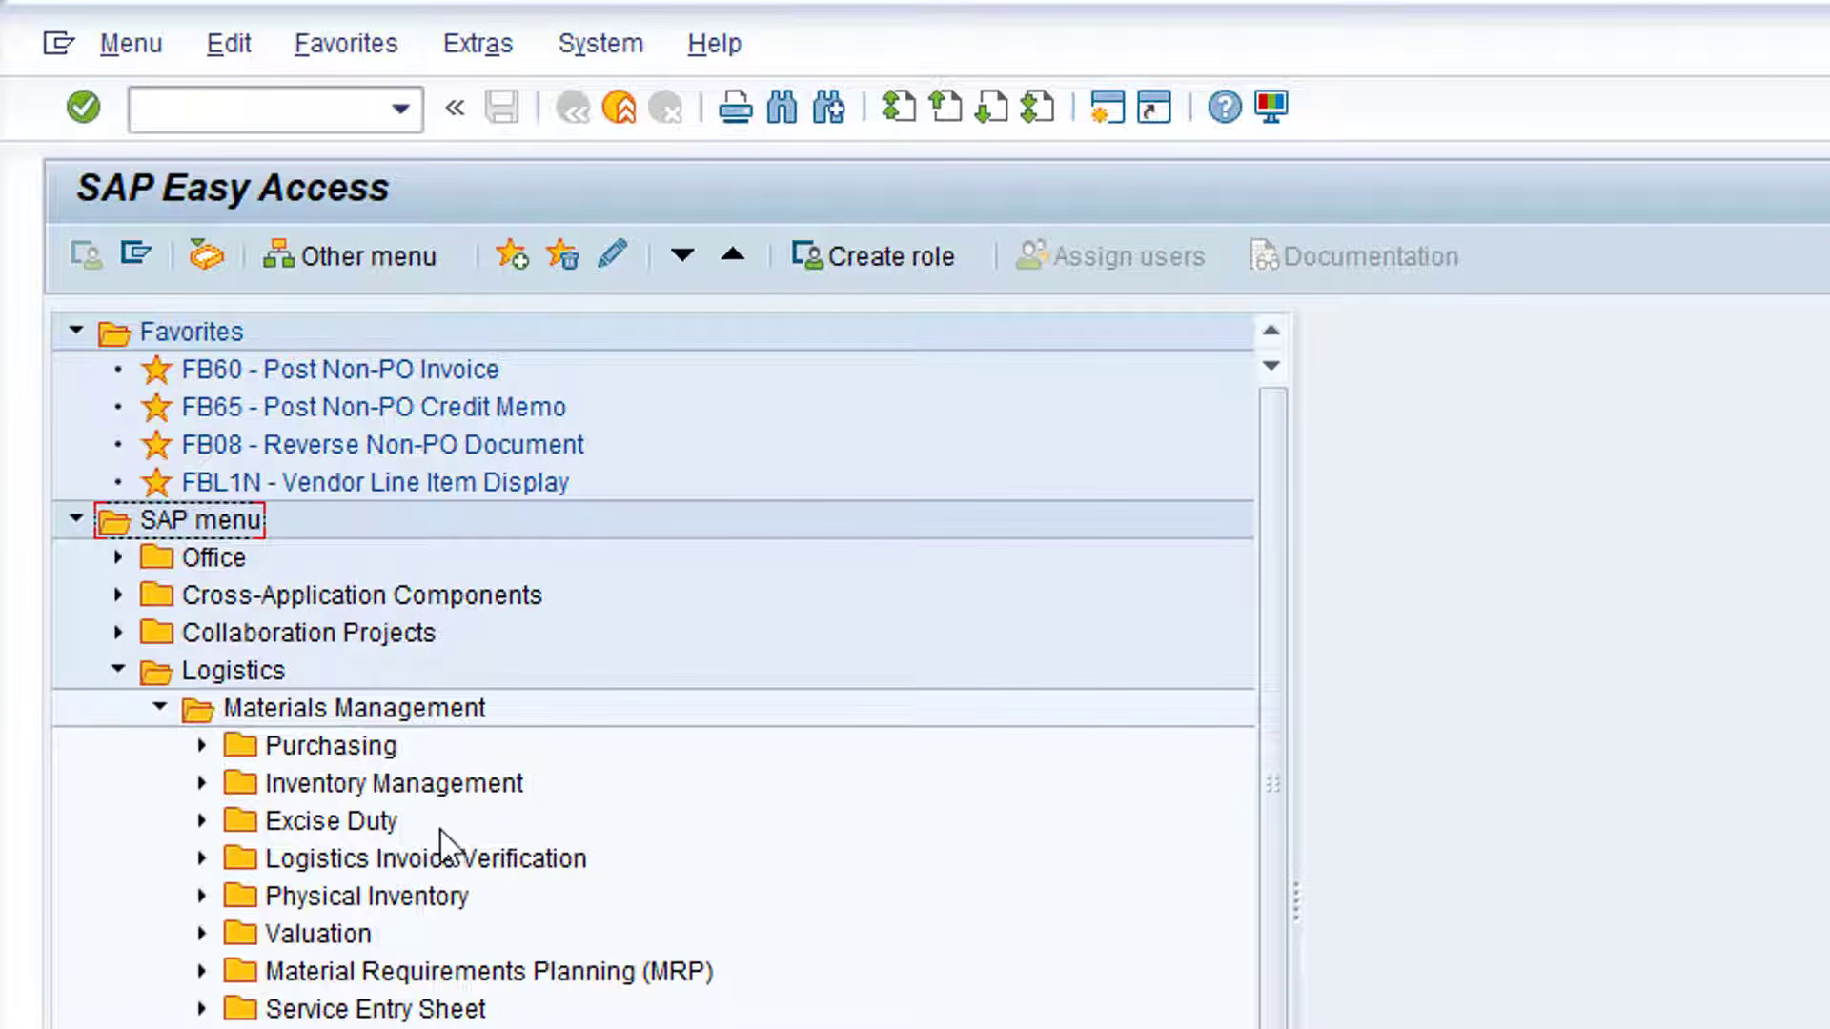
{"action": "left_click", "coordinate": [201, 746]}
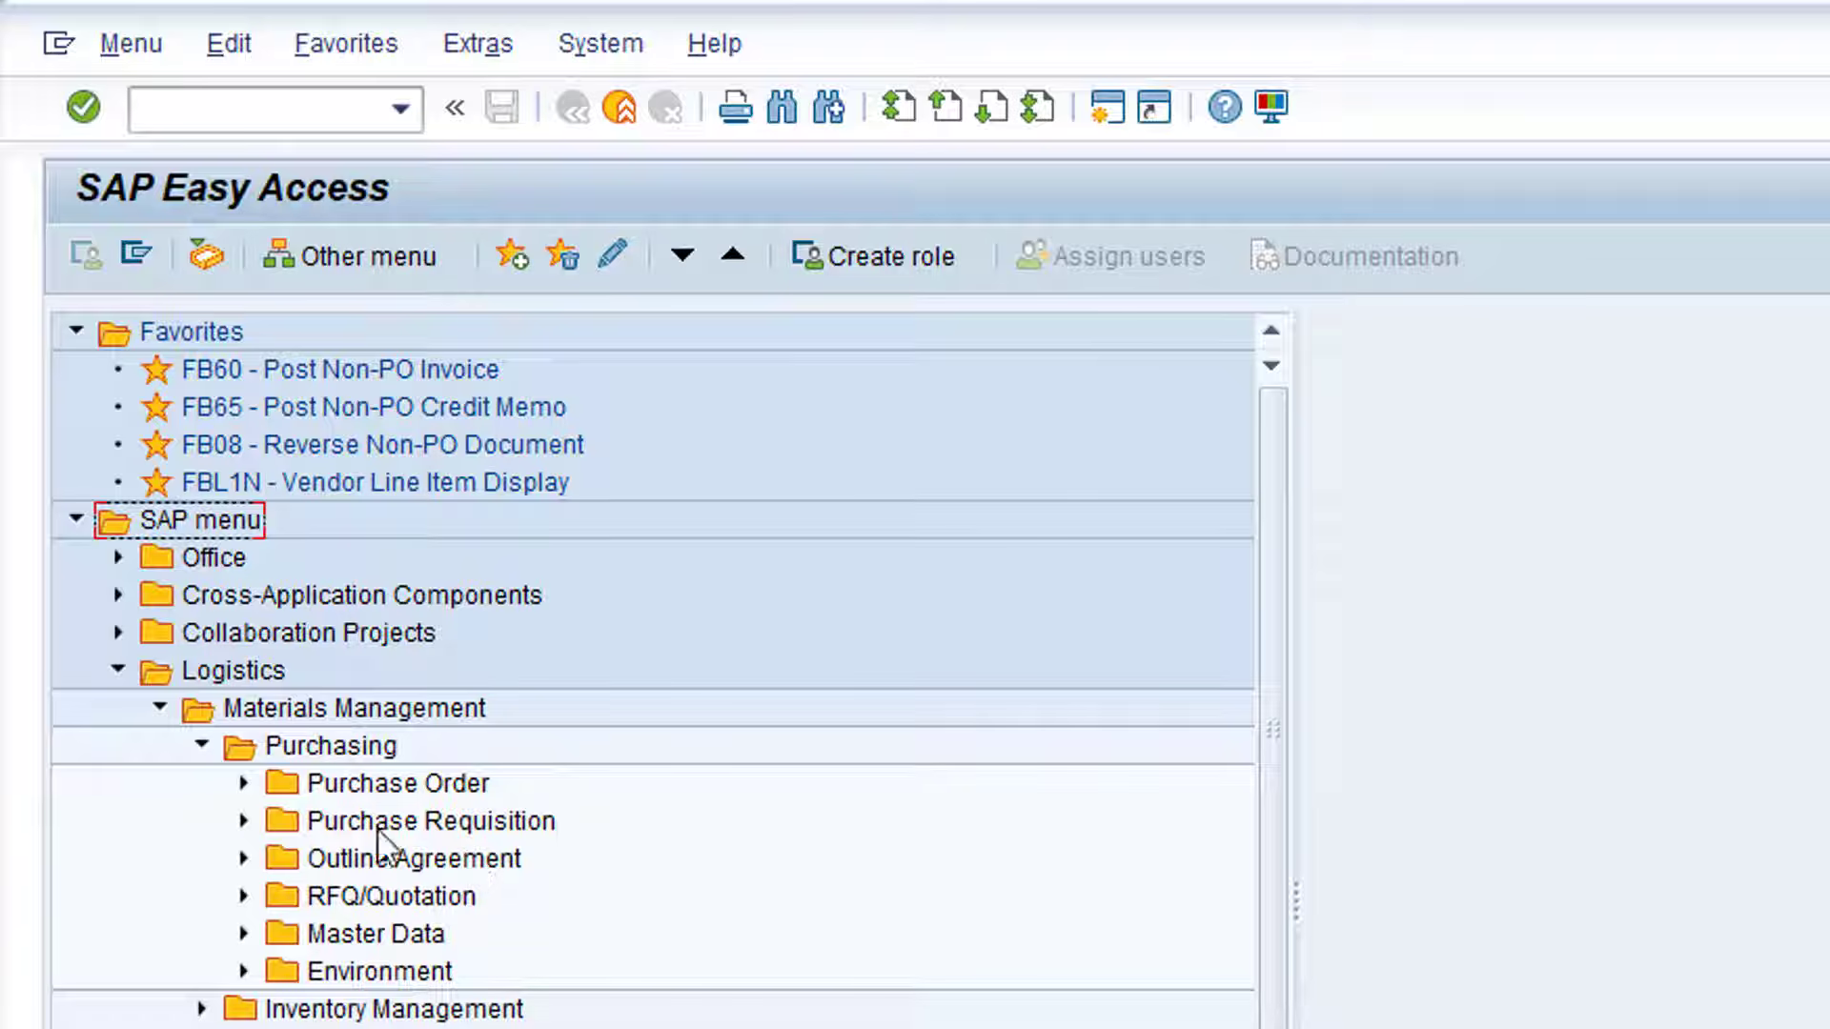
{"action": "left_click", "coordinate": [244, 821]}
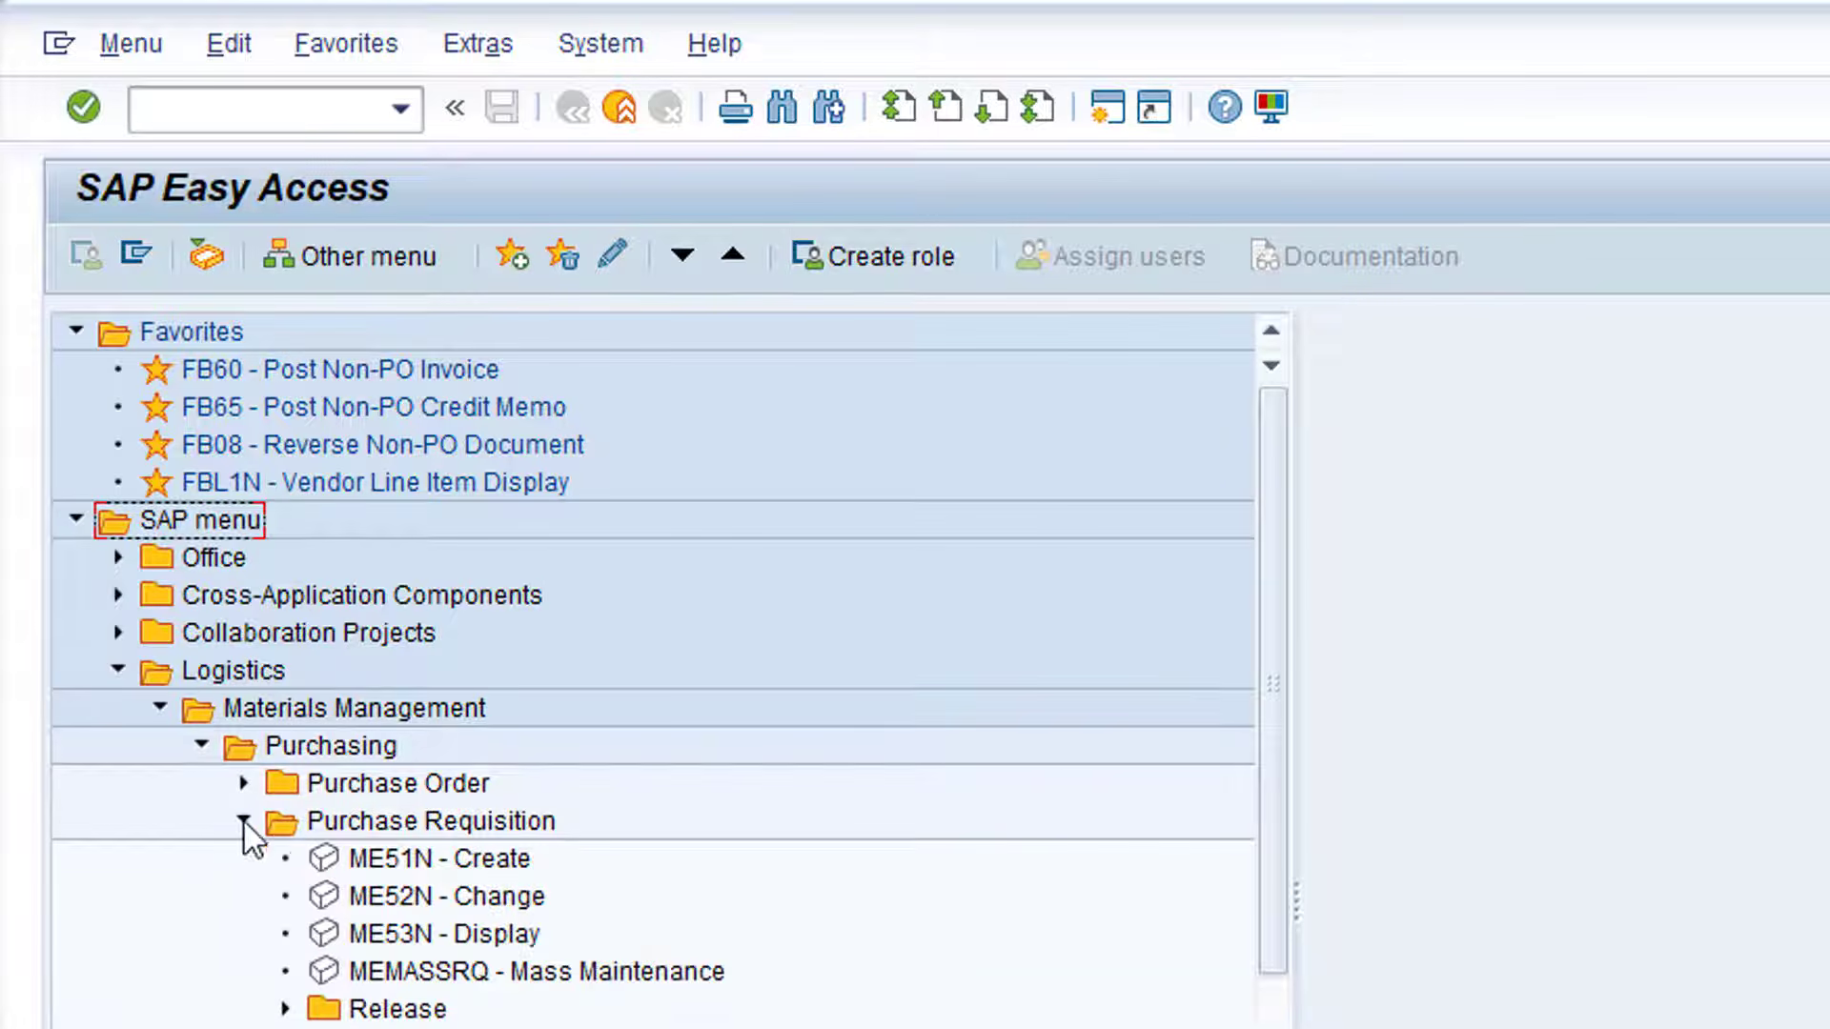
{"action": "left_click", "coordinate": [462, 861]}
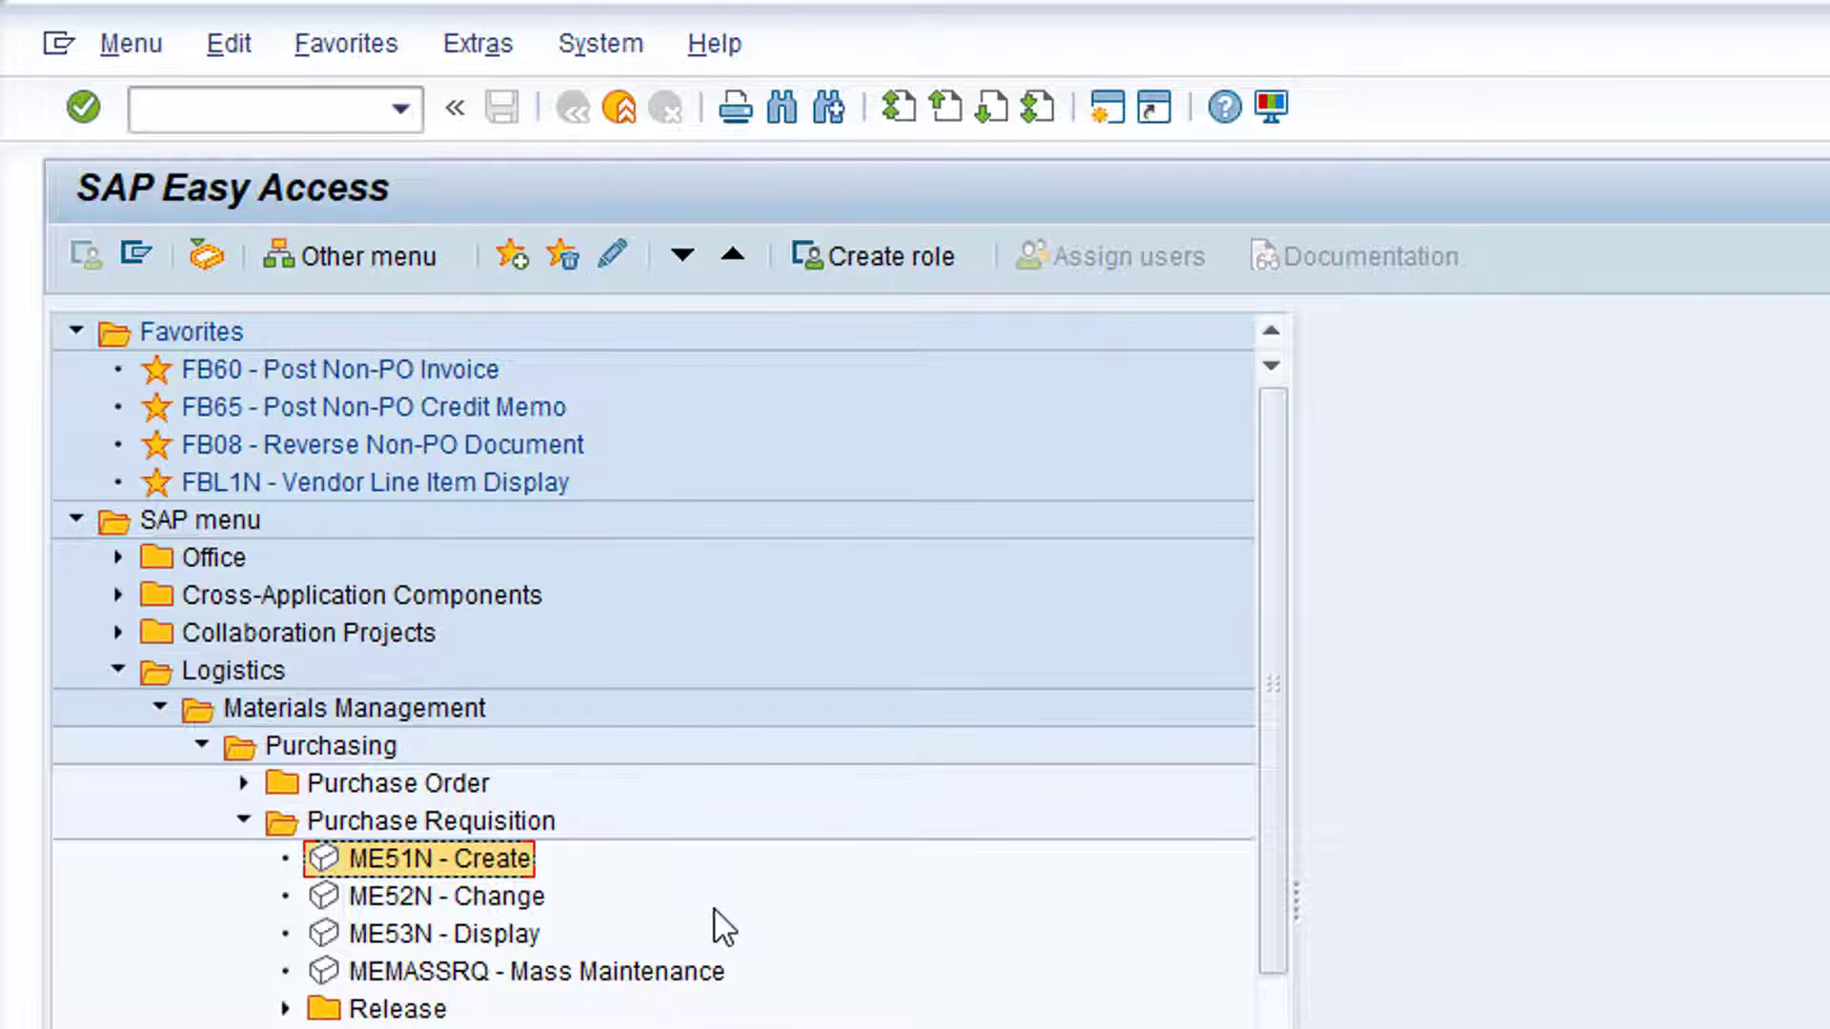
{"action": "double_click", "coordinate": [484, 858]}
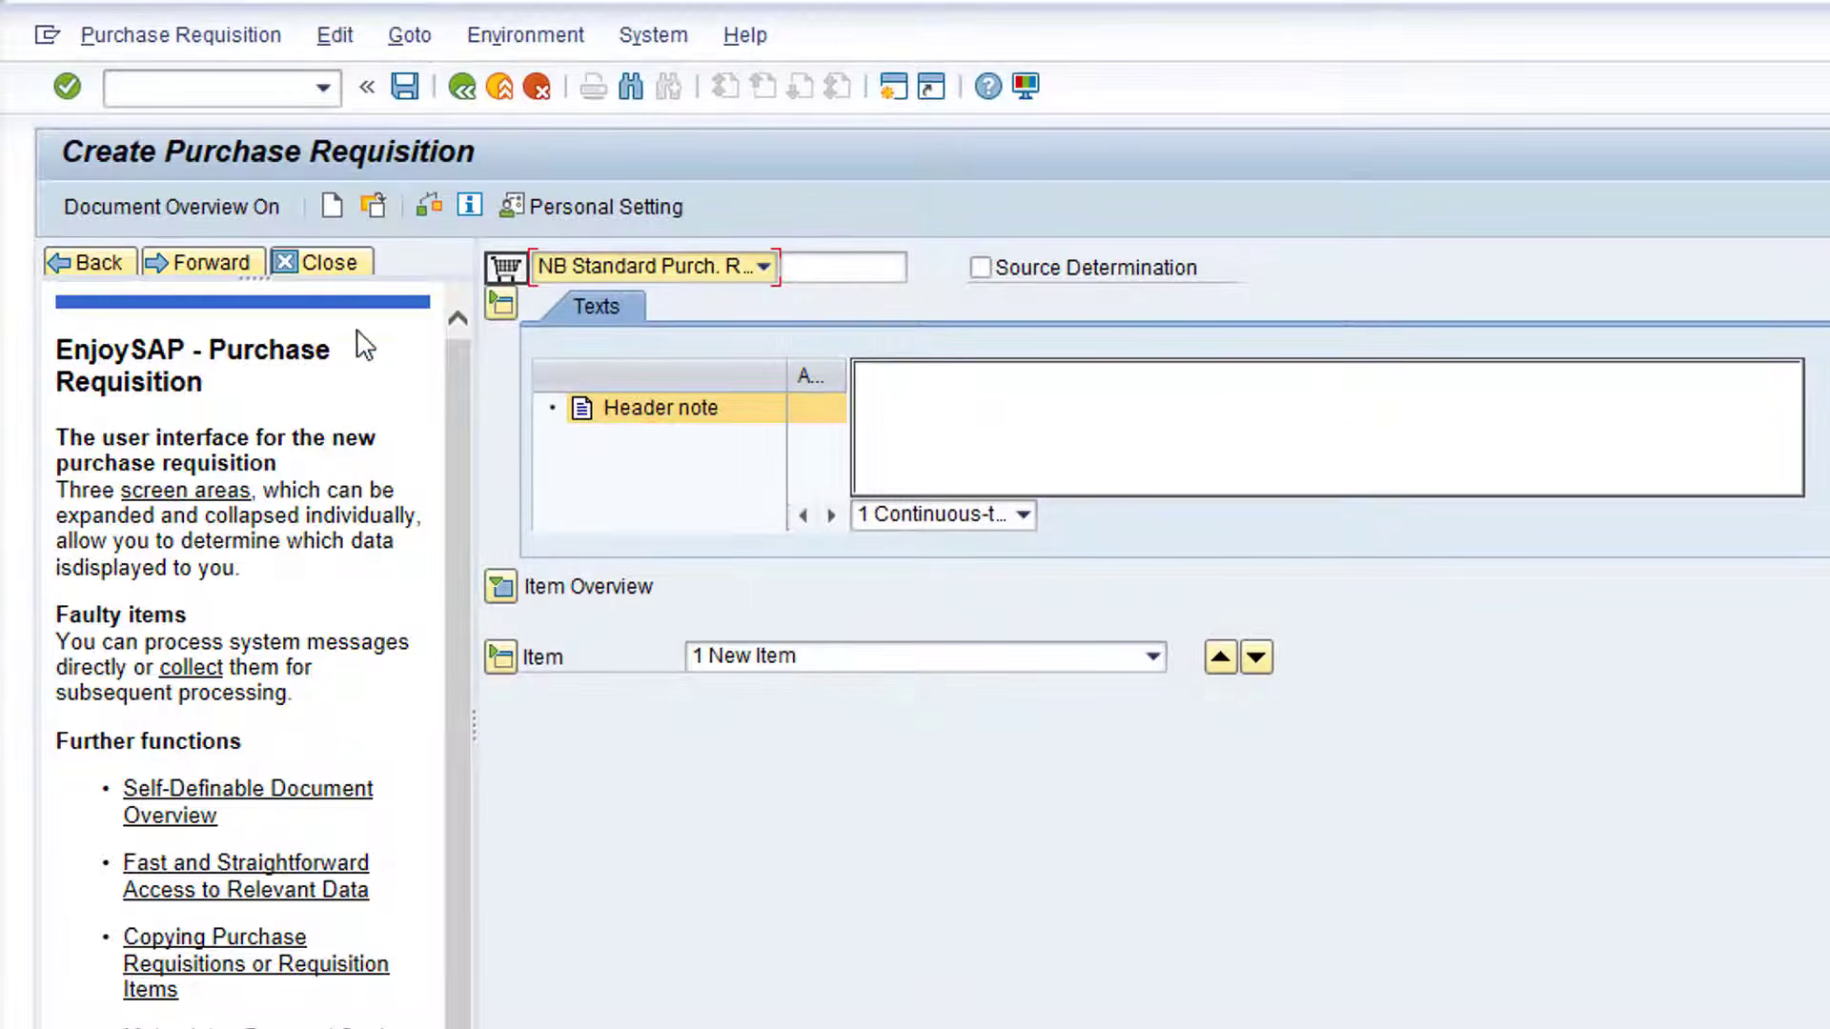
{"action": "left_click", "coordinate": [317, 265]}
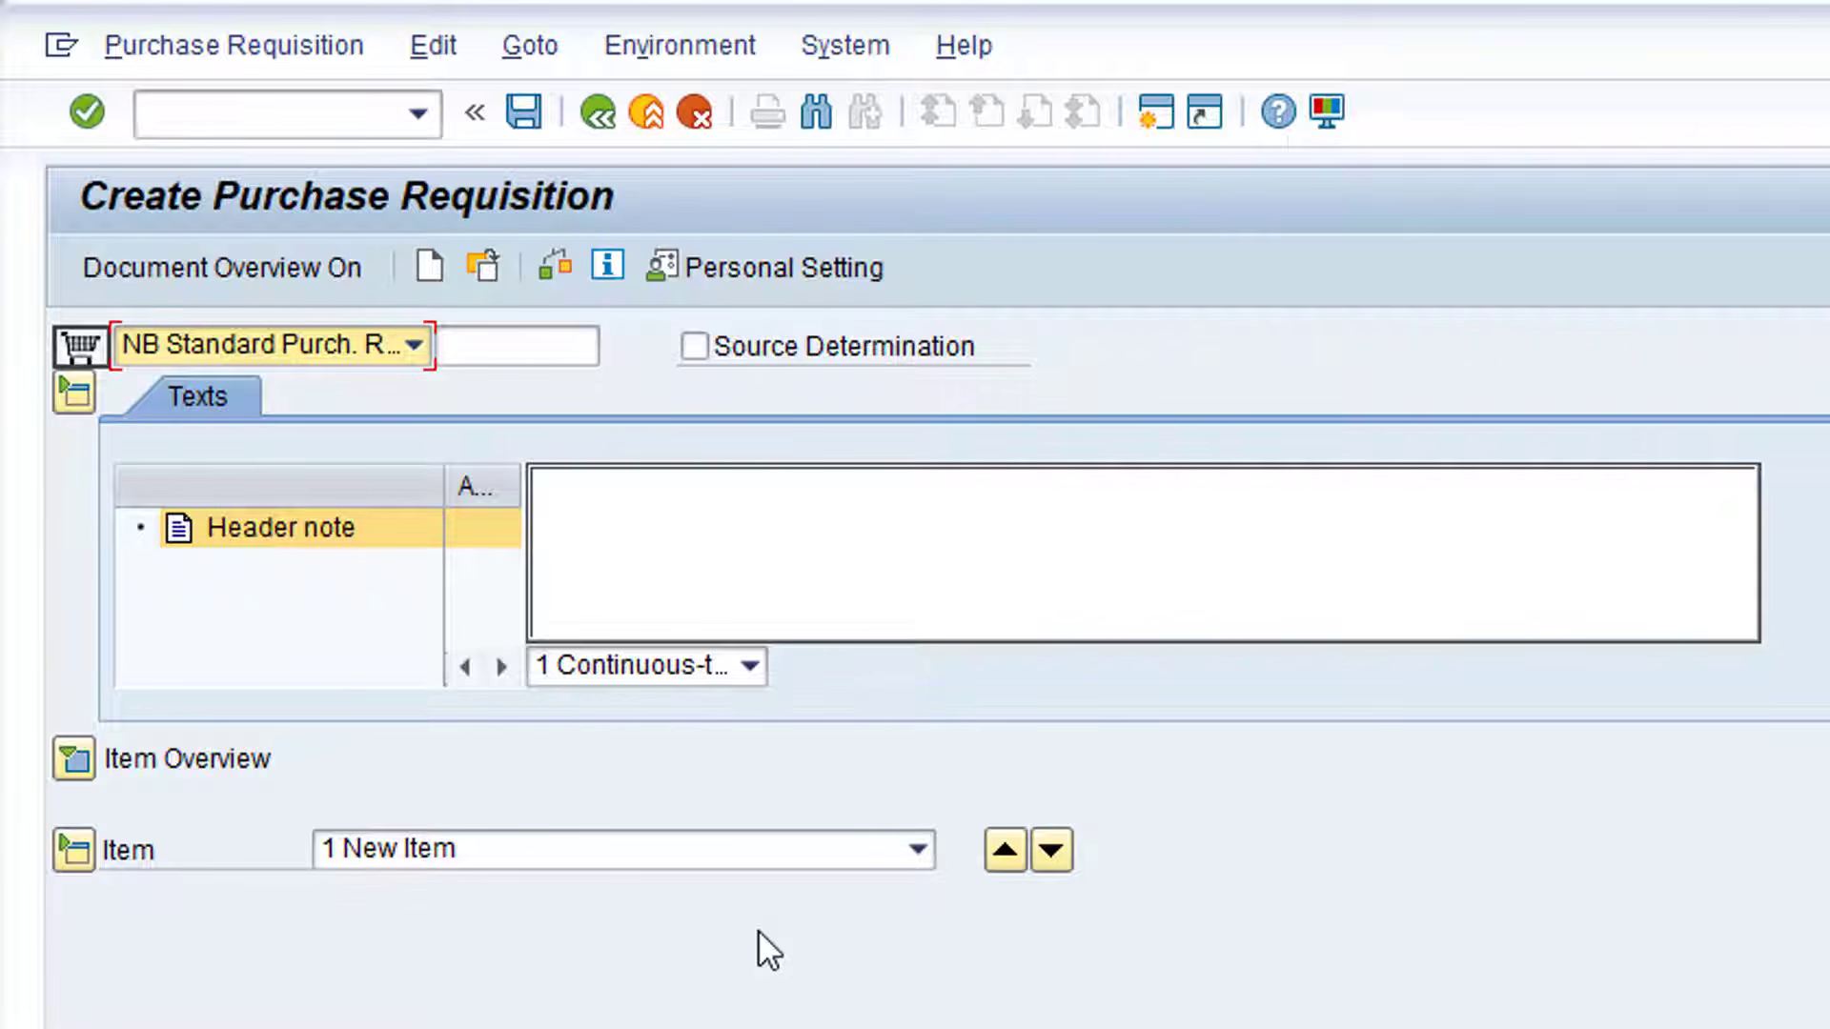
Step: Choose NB Standard Purch. Req. as the requisition's document type
{"action": "left_click", "coordinate": [414, 345]}
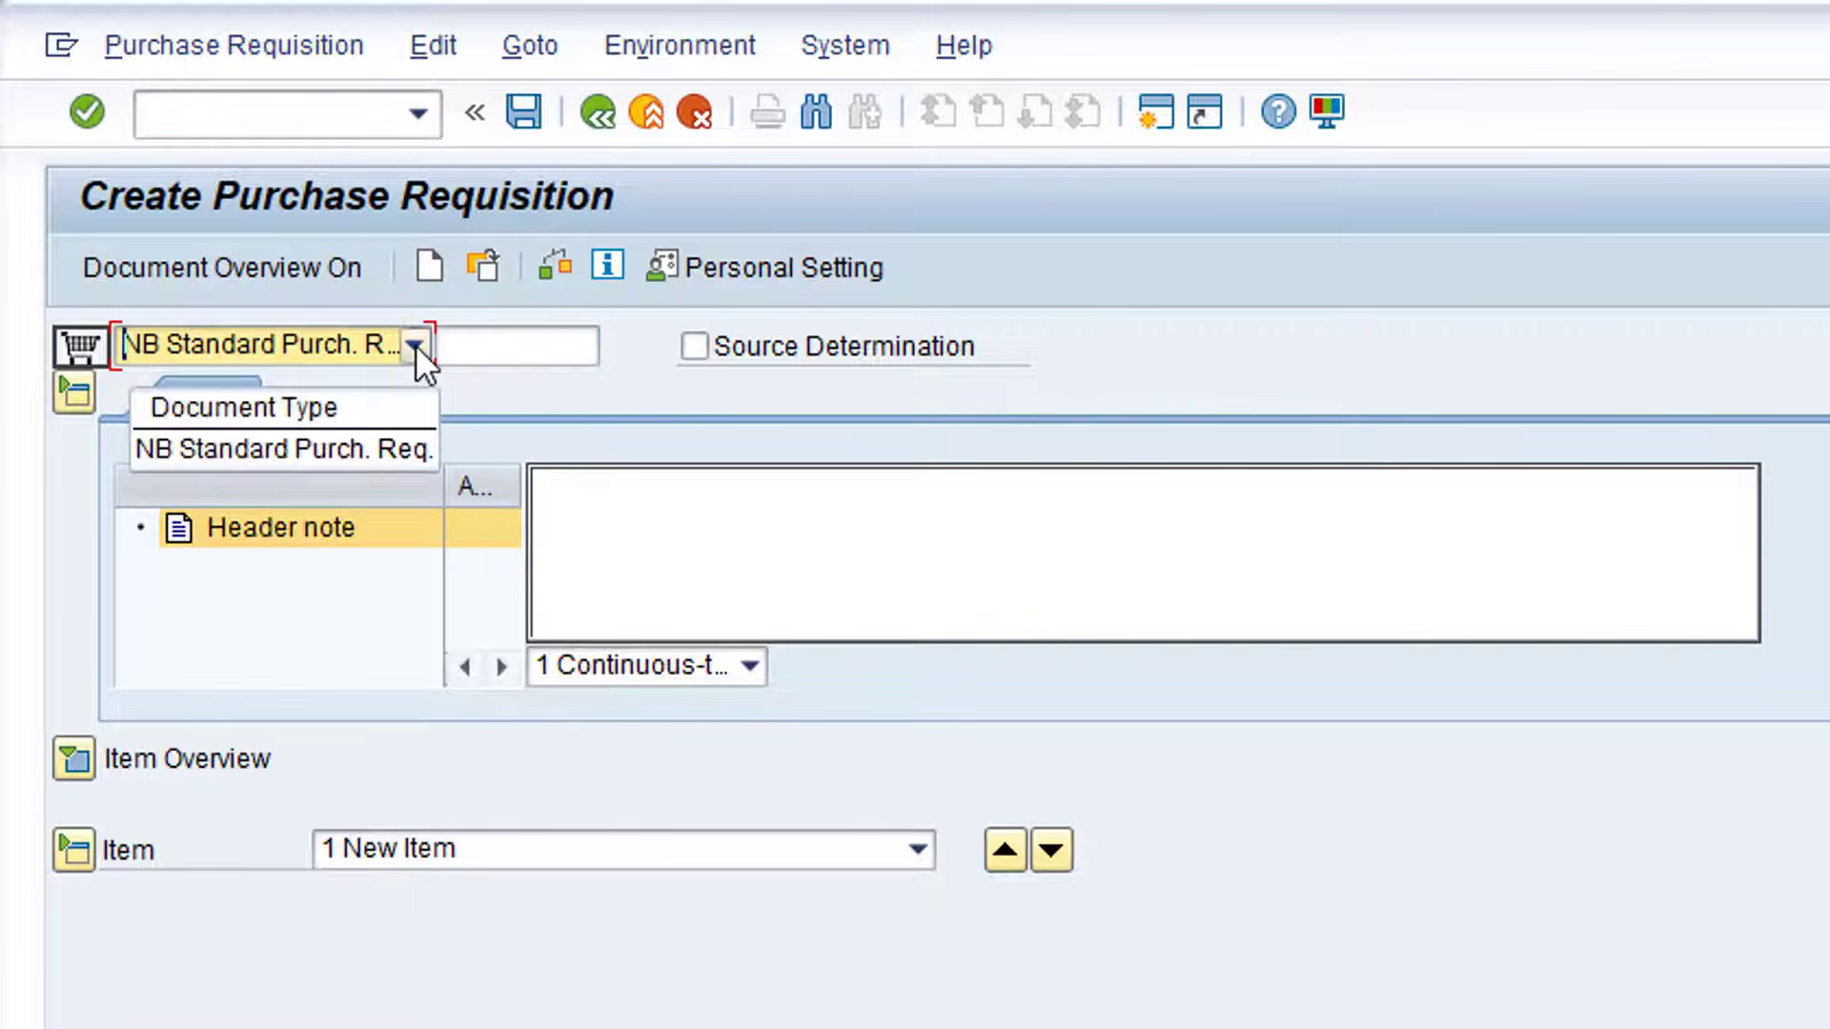
{"action": "left_click", "coordinate": [415, 345]}
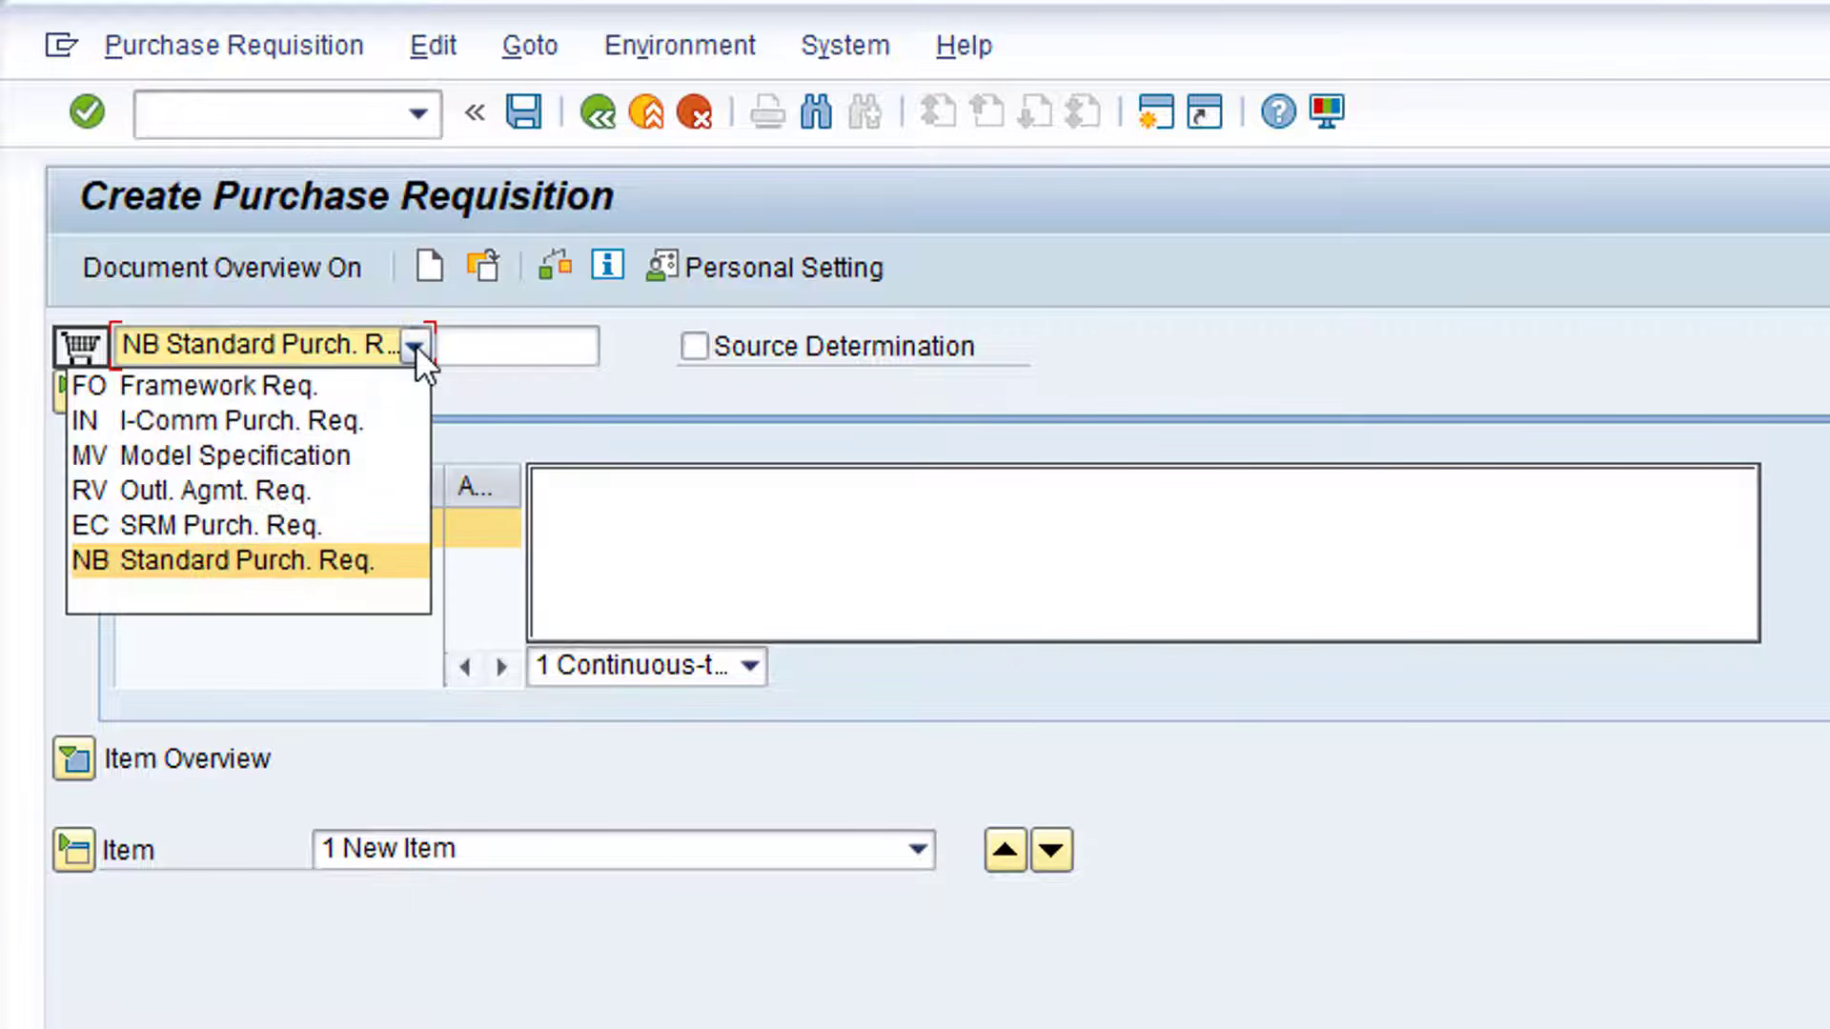
{"action": "left_click", "coordinate": [352, 561]}
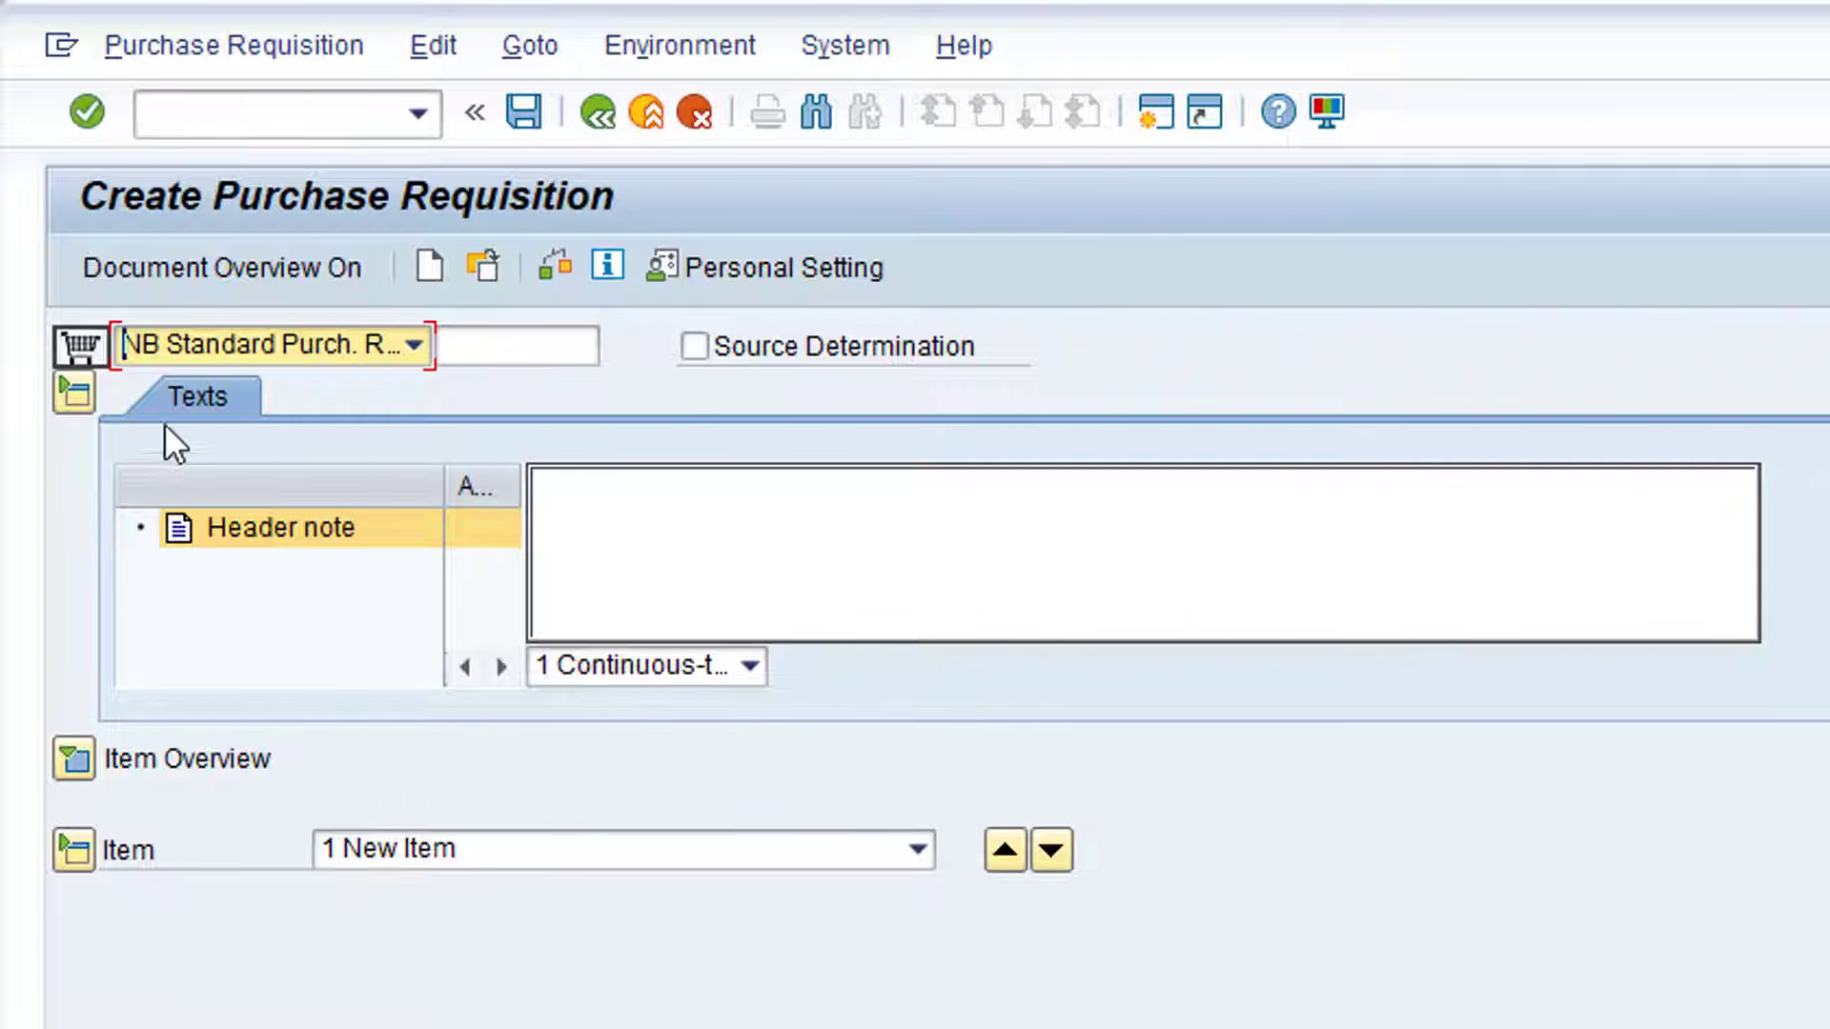
Step: Enter the header note "New mobile phones for the administration team." in the requisition's header texts
{"action": "left_click", "coordinate": [72, 393]}
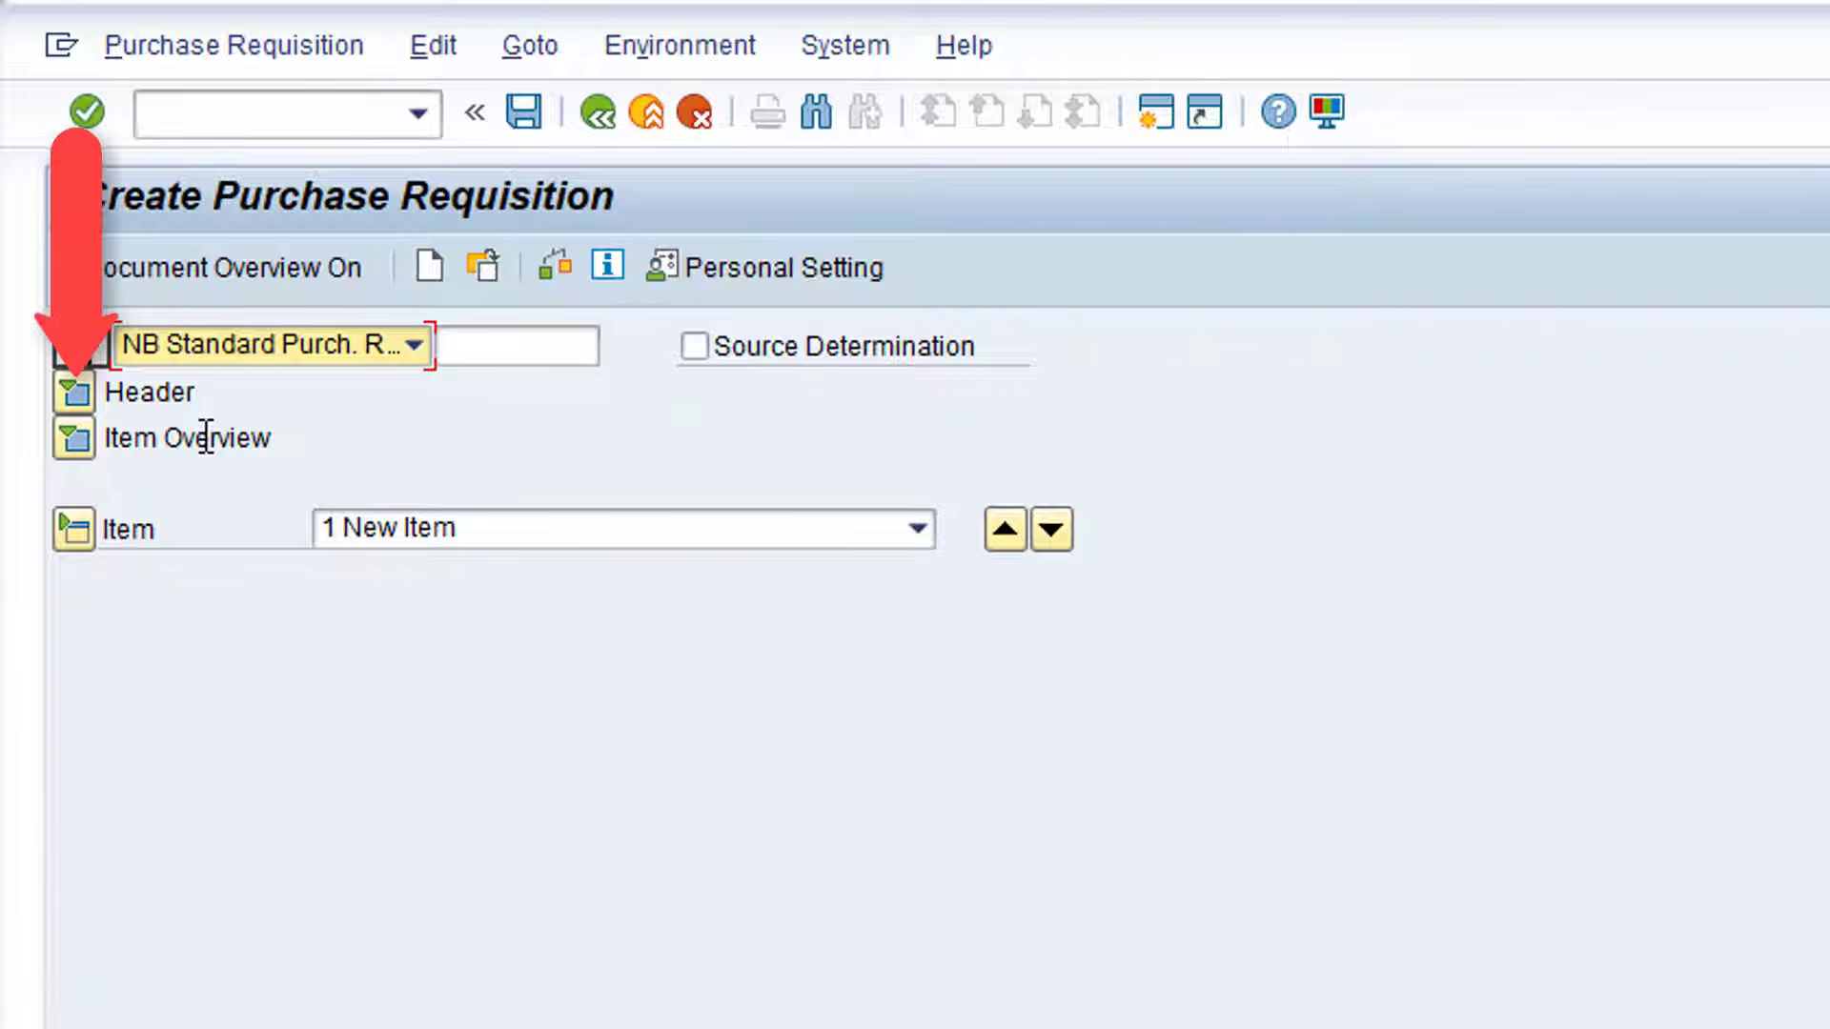
{"action": "left_click", "coordinate": [82, 392]}
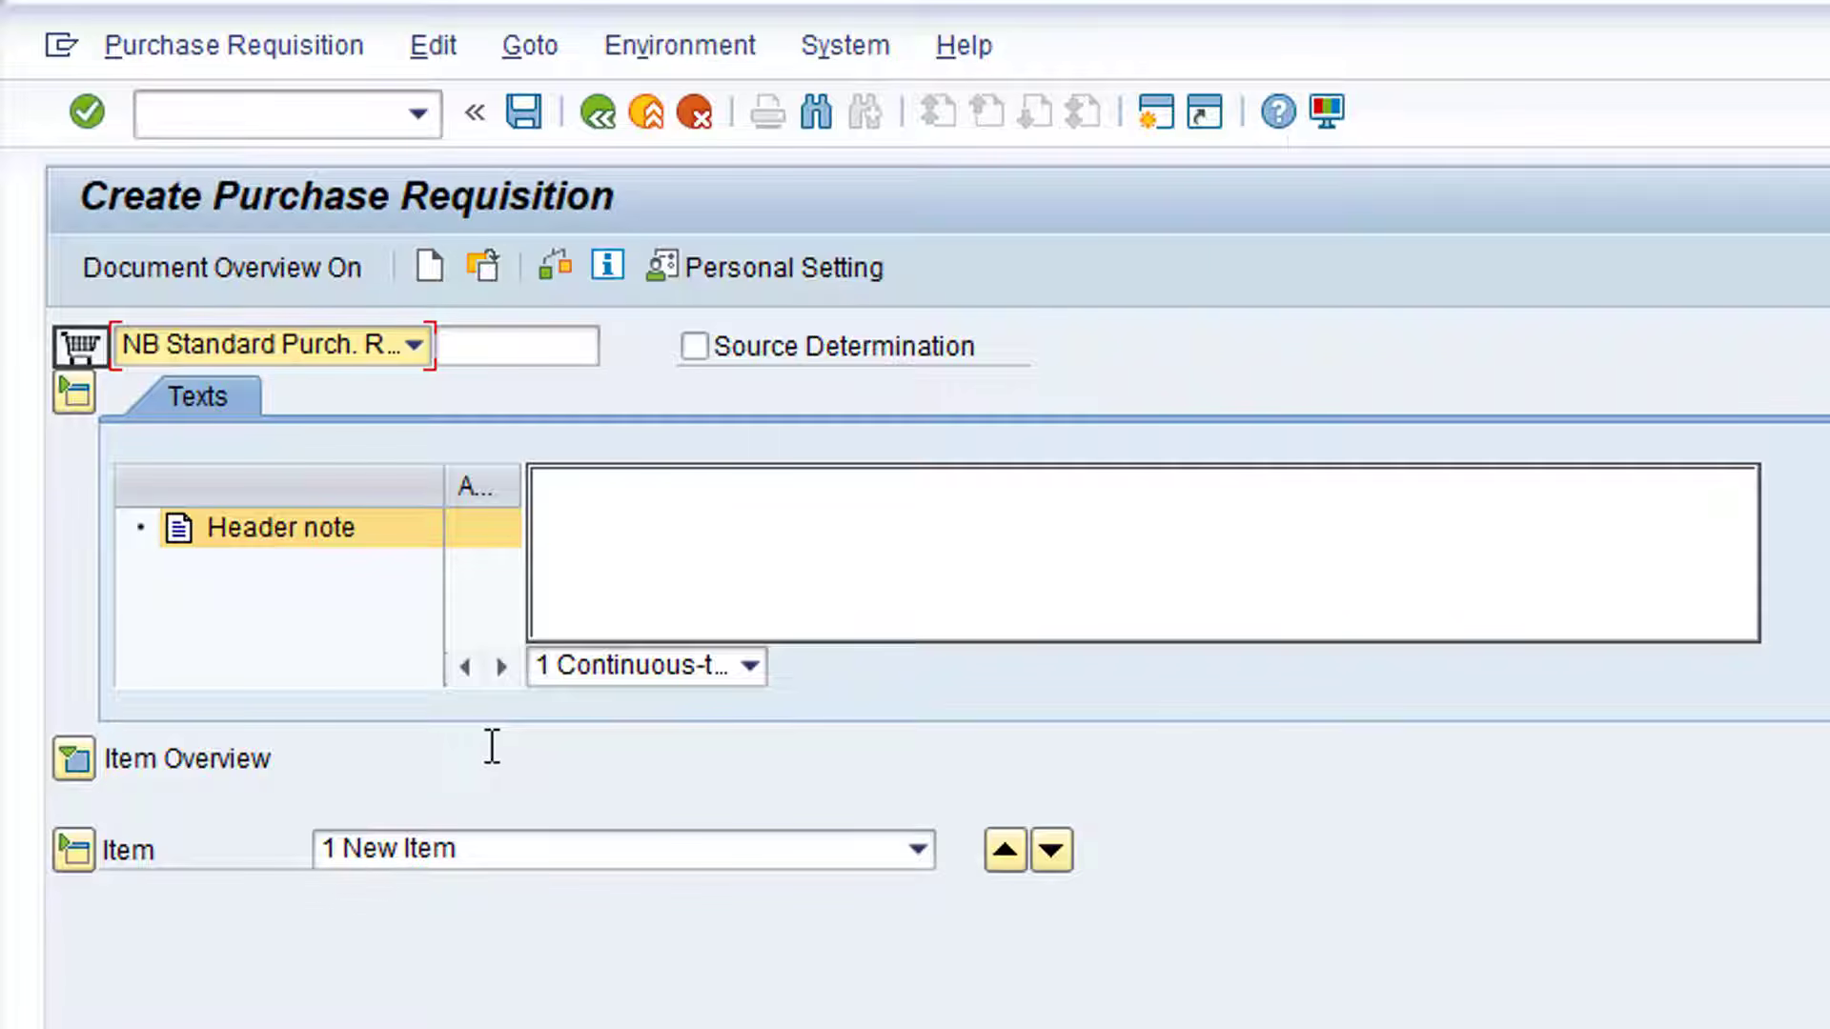
{"action": "left_click", "coordinate": [612, 503]}
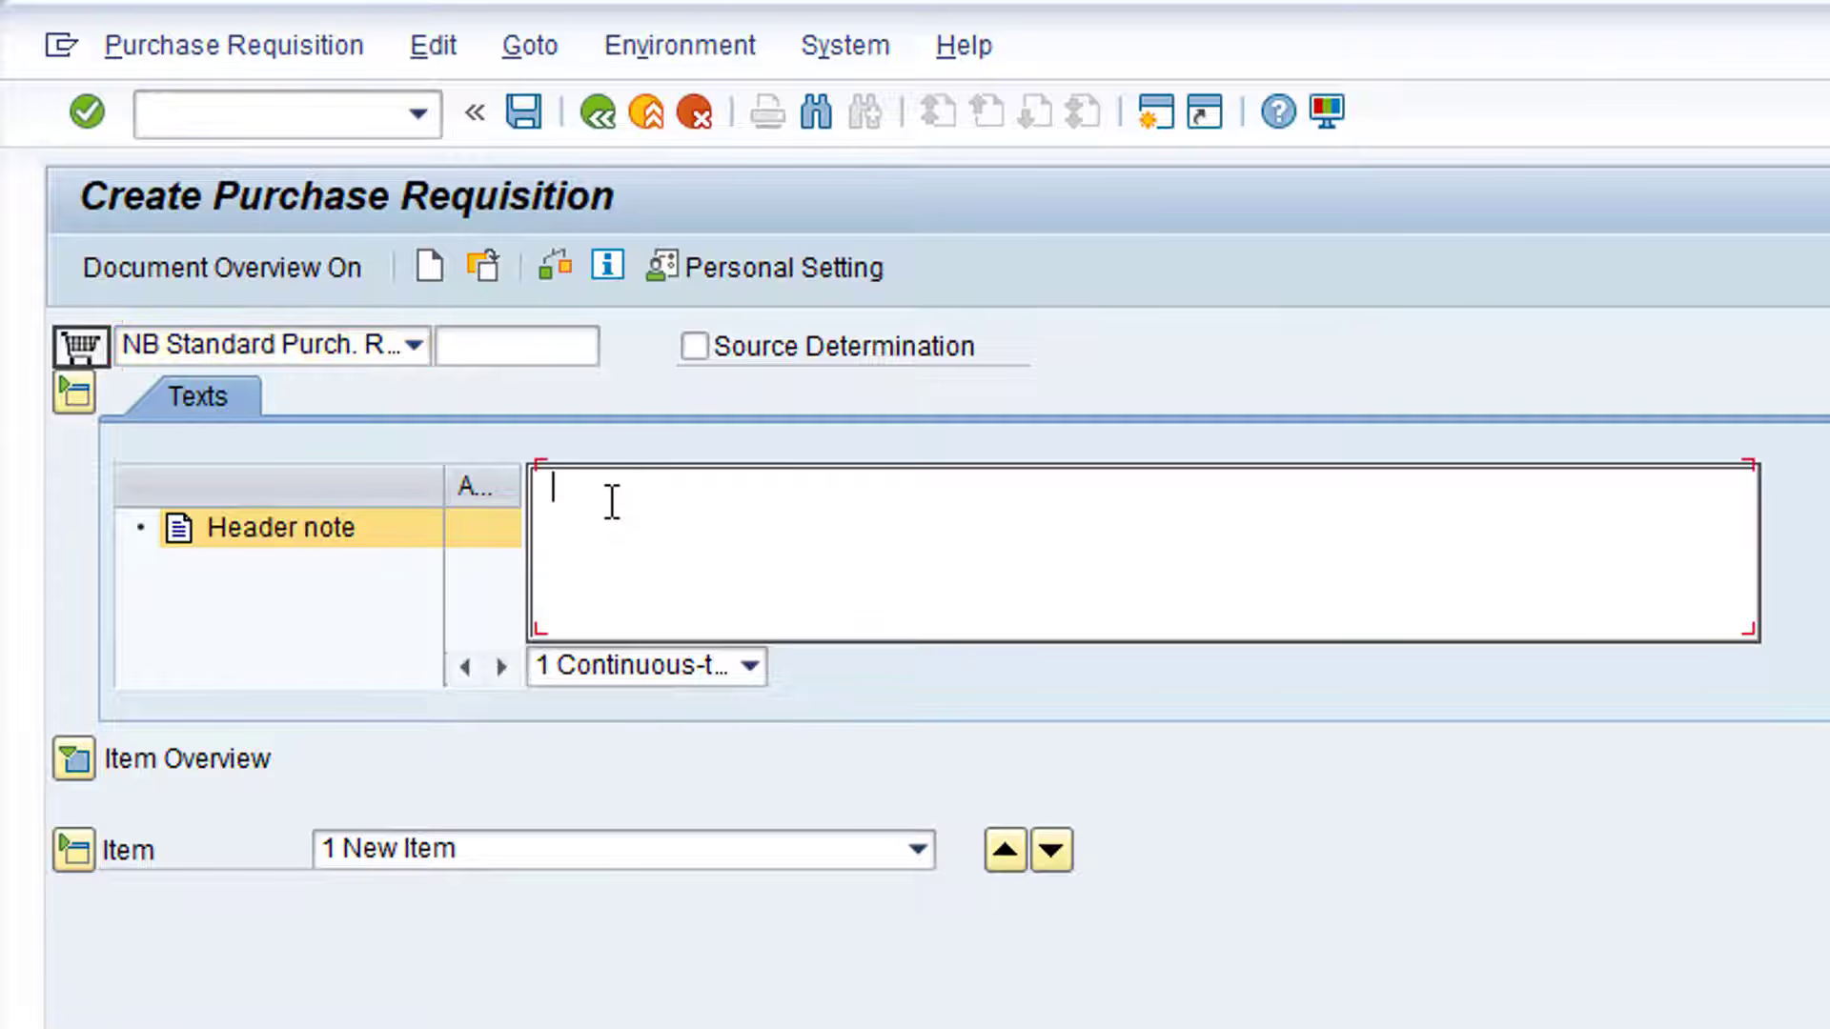
{"action": "type", "text": "N"}
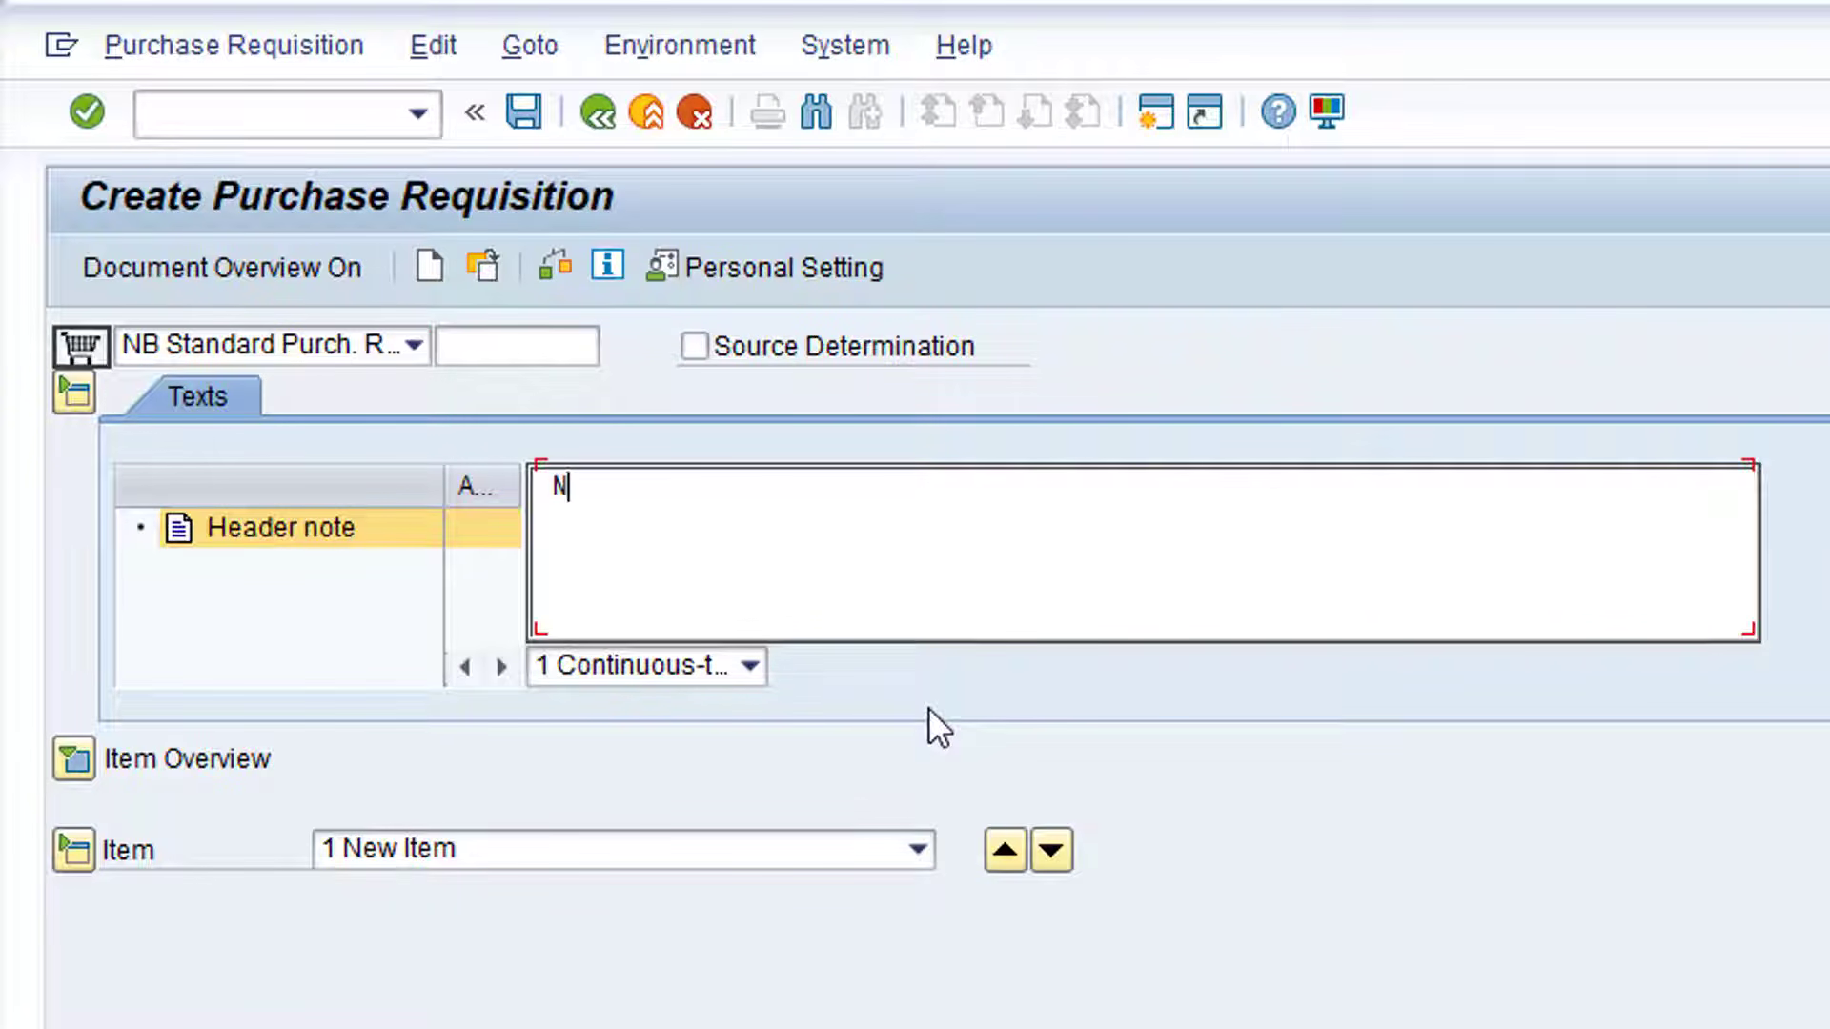
{"action": "type", "text": "ew mobile ph"}
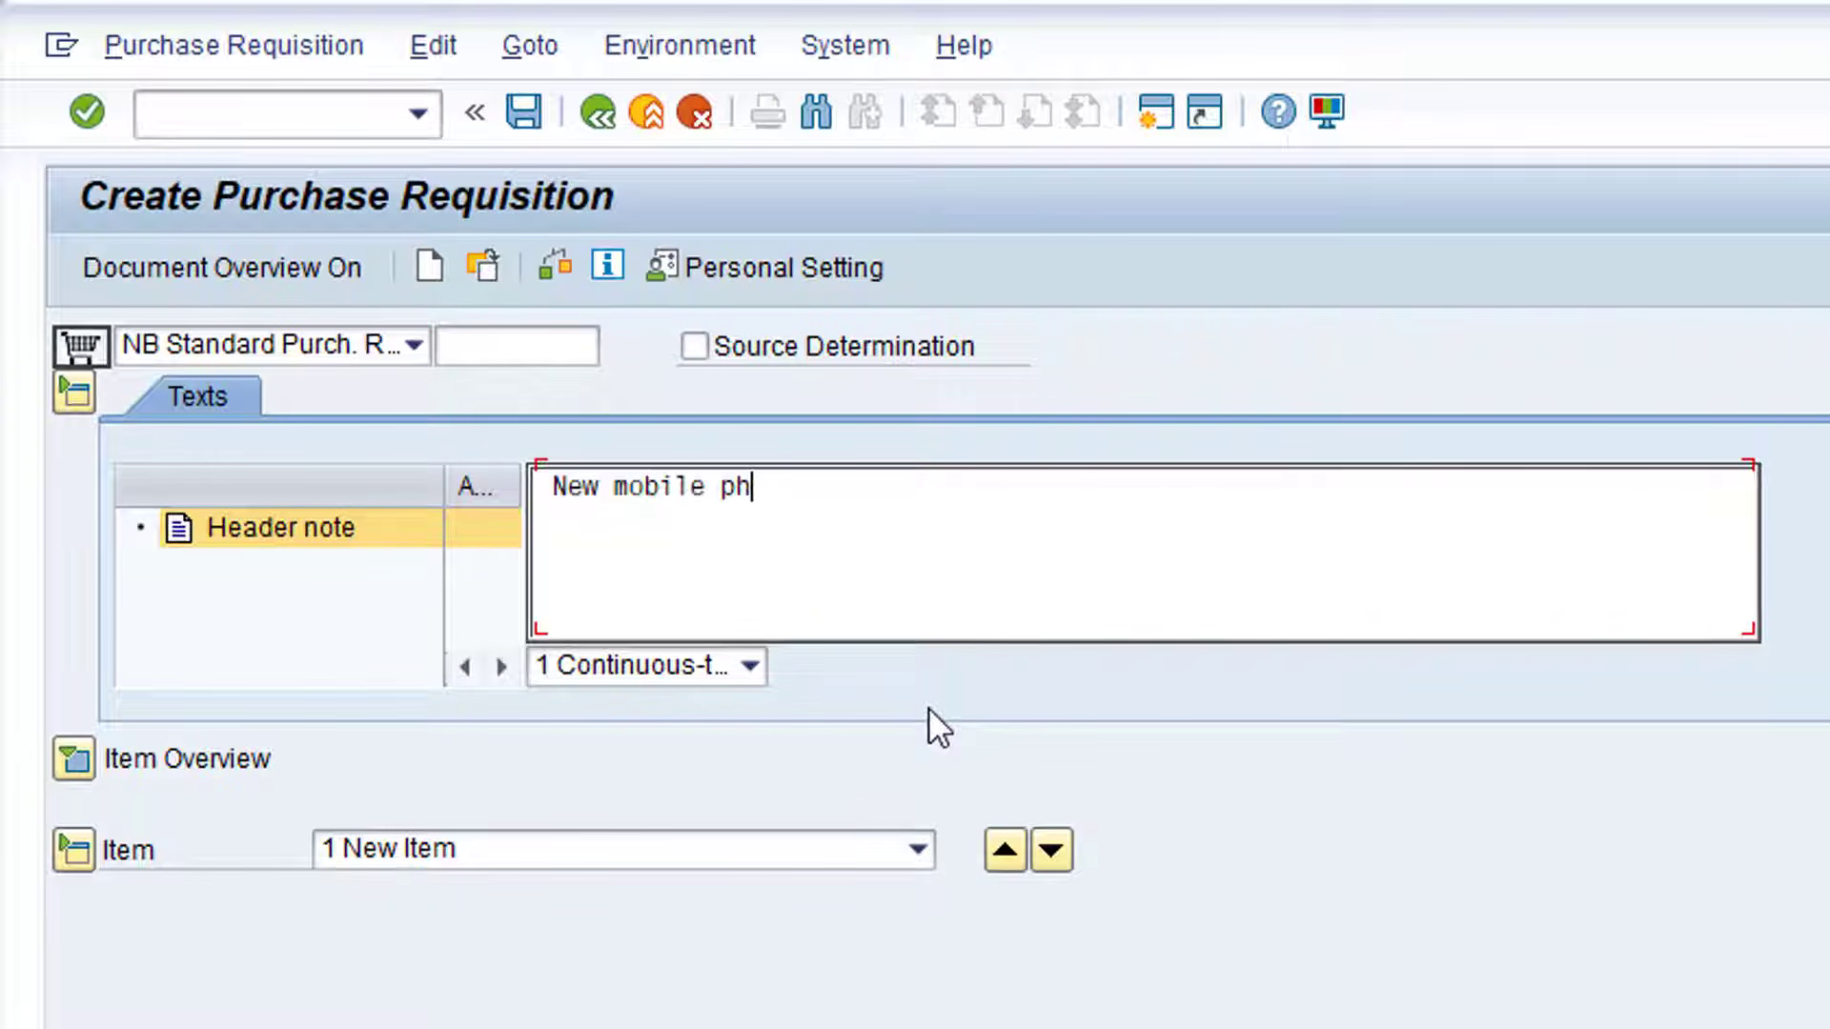
{"action": "type", "text": "ones for the ad"}
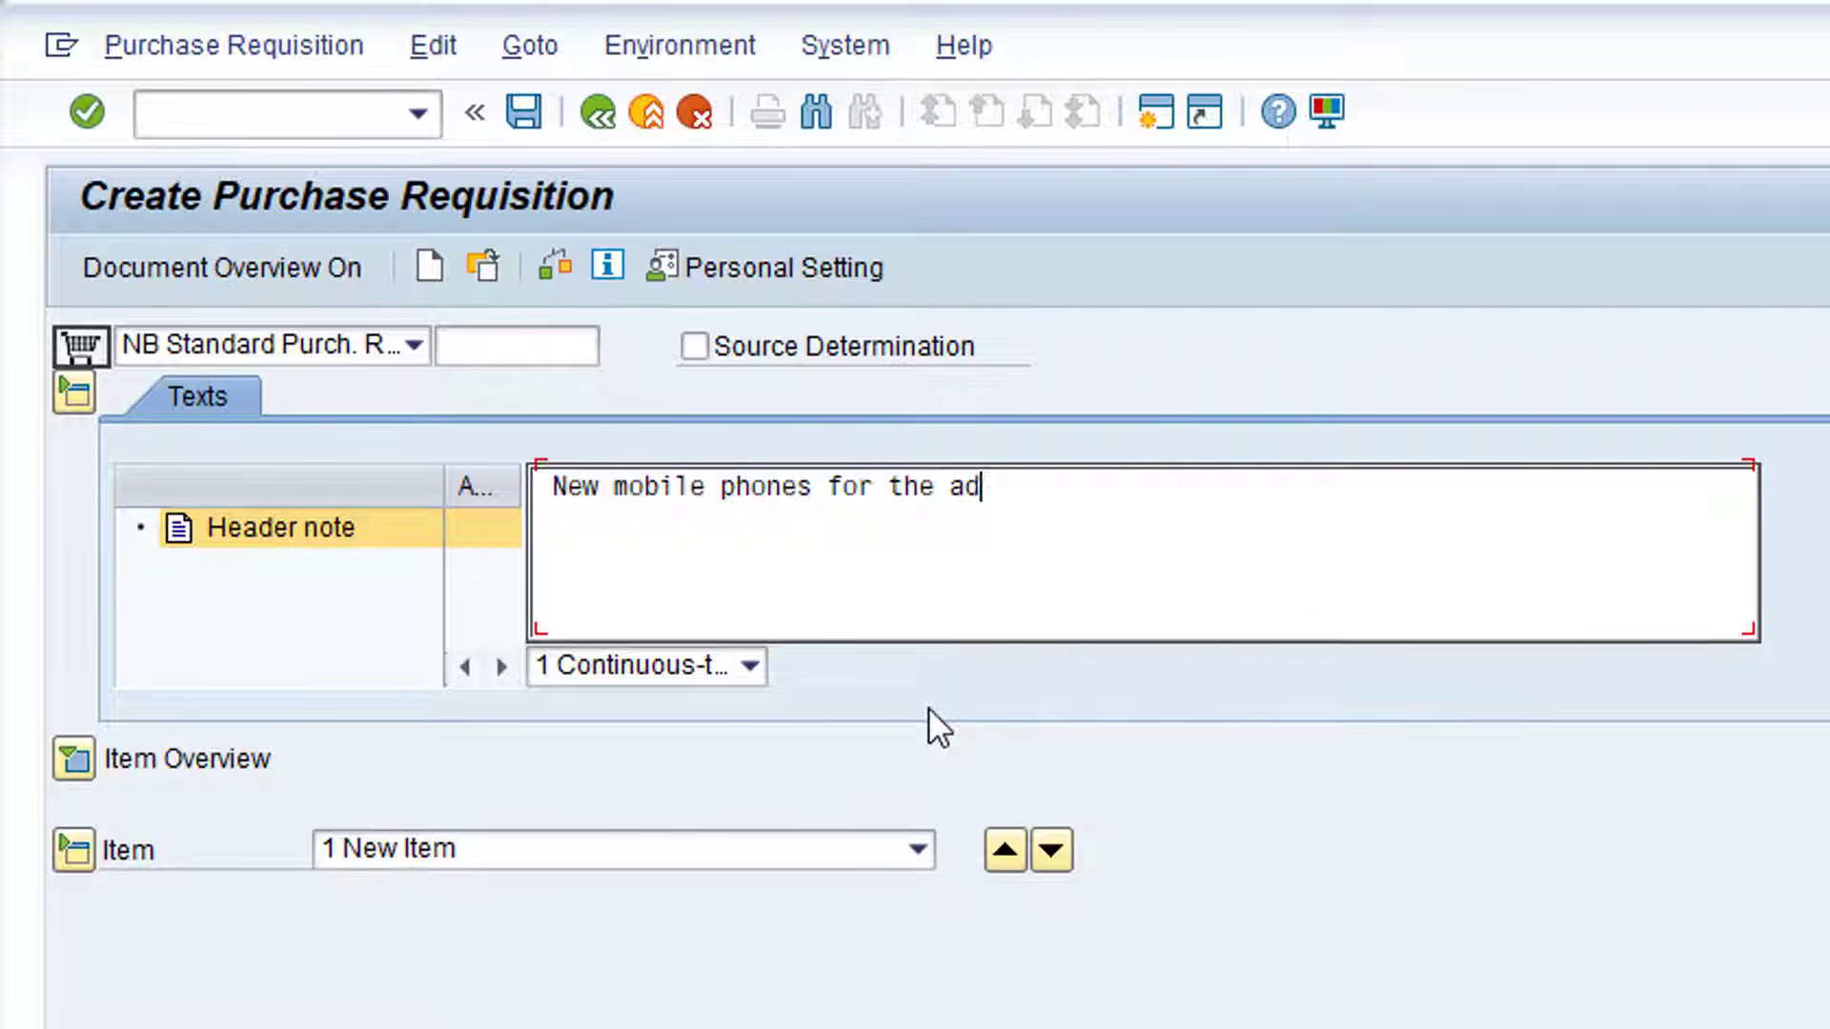
{"action": "type", "text": "minis"}
{"action": "key", "text": "BackSpace"}
{"action": "type", "text": "istration team."}
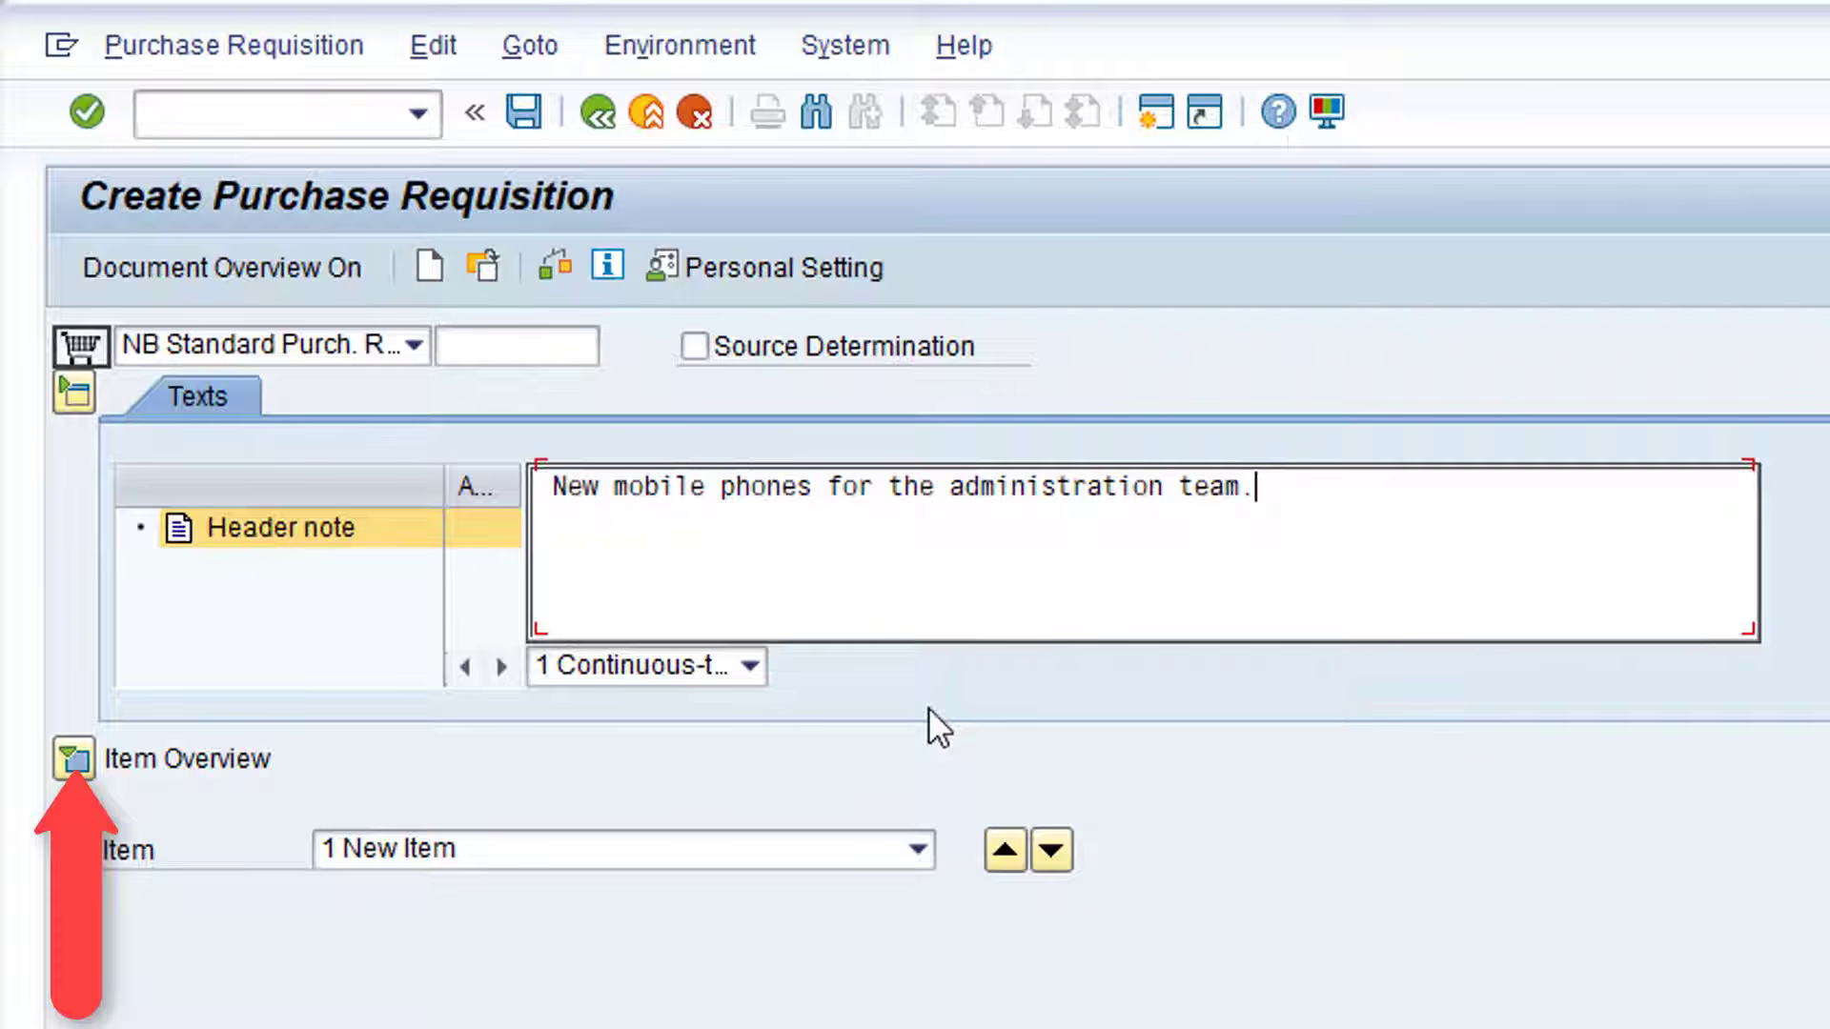
Step: Expand the item overview and assign account assignment category K (Cost center) to the first item line
{"action": "left_click", "coordinate": [77, 763]}
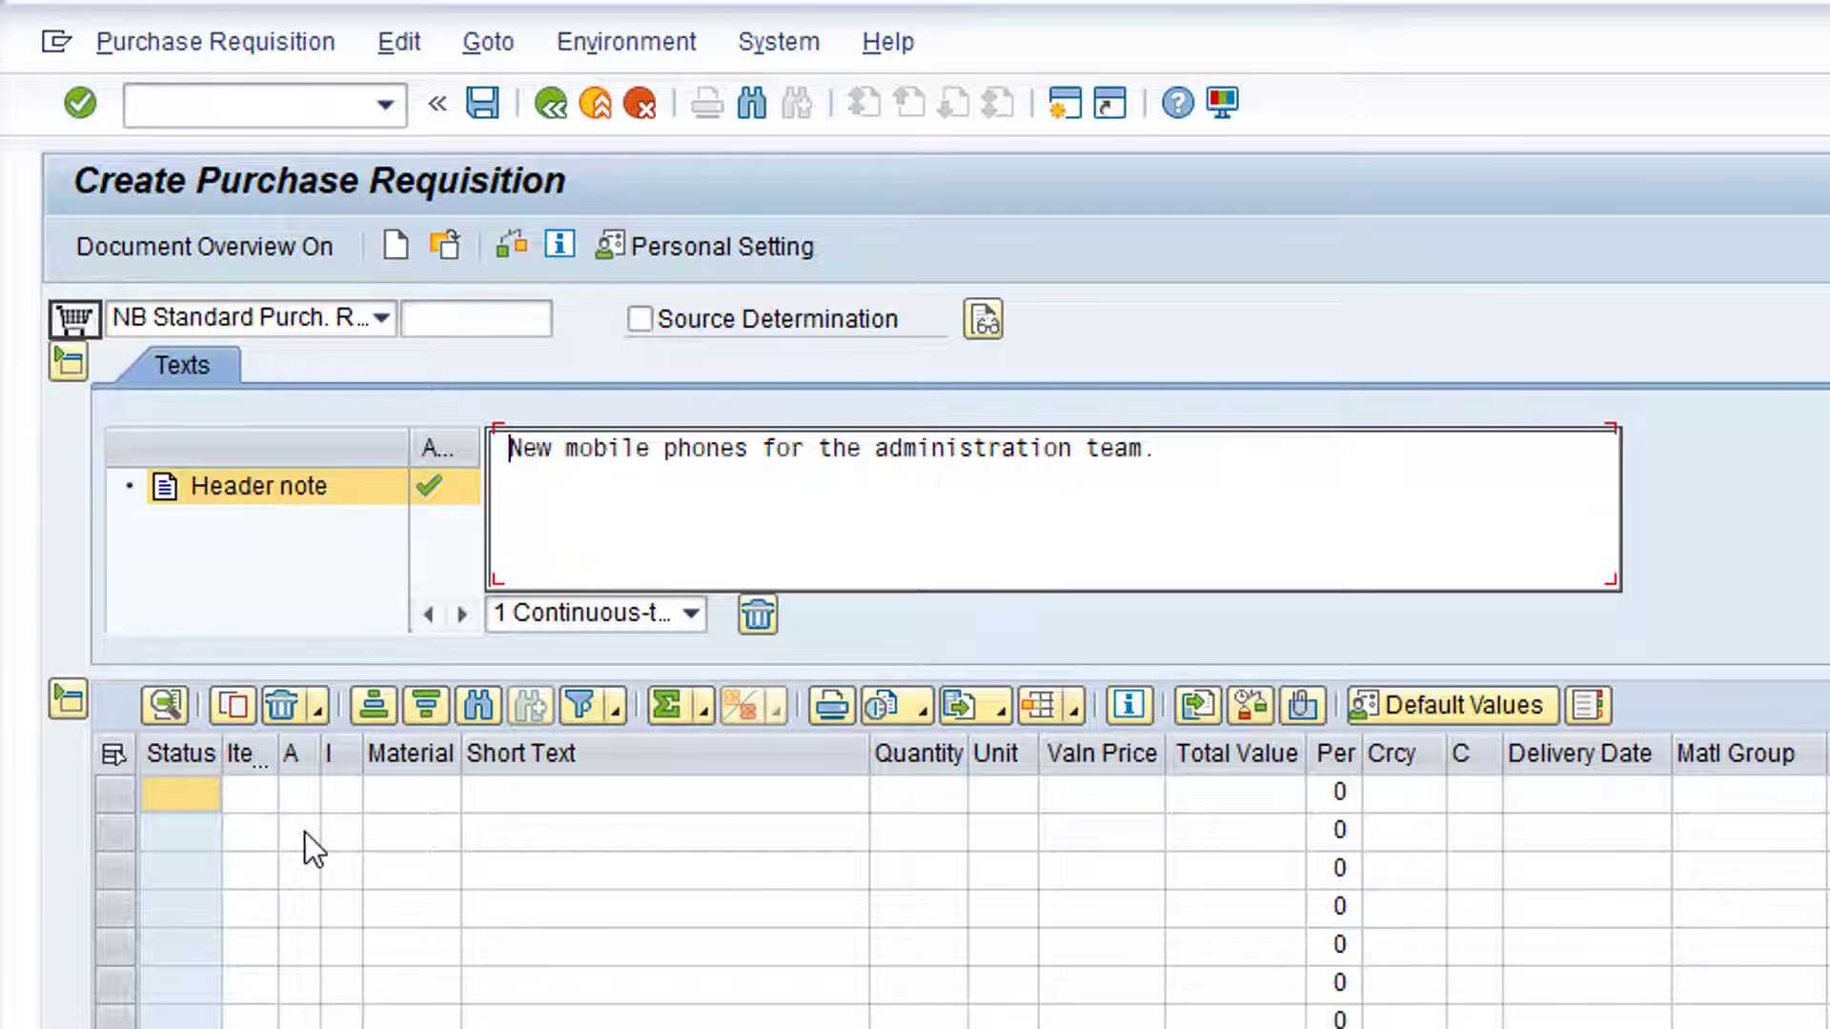
{"action": "left_click", "coordinate": [295, 798]}
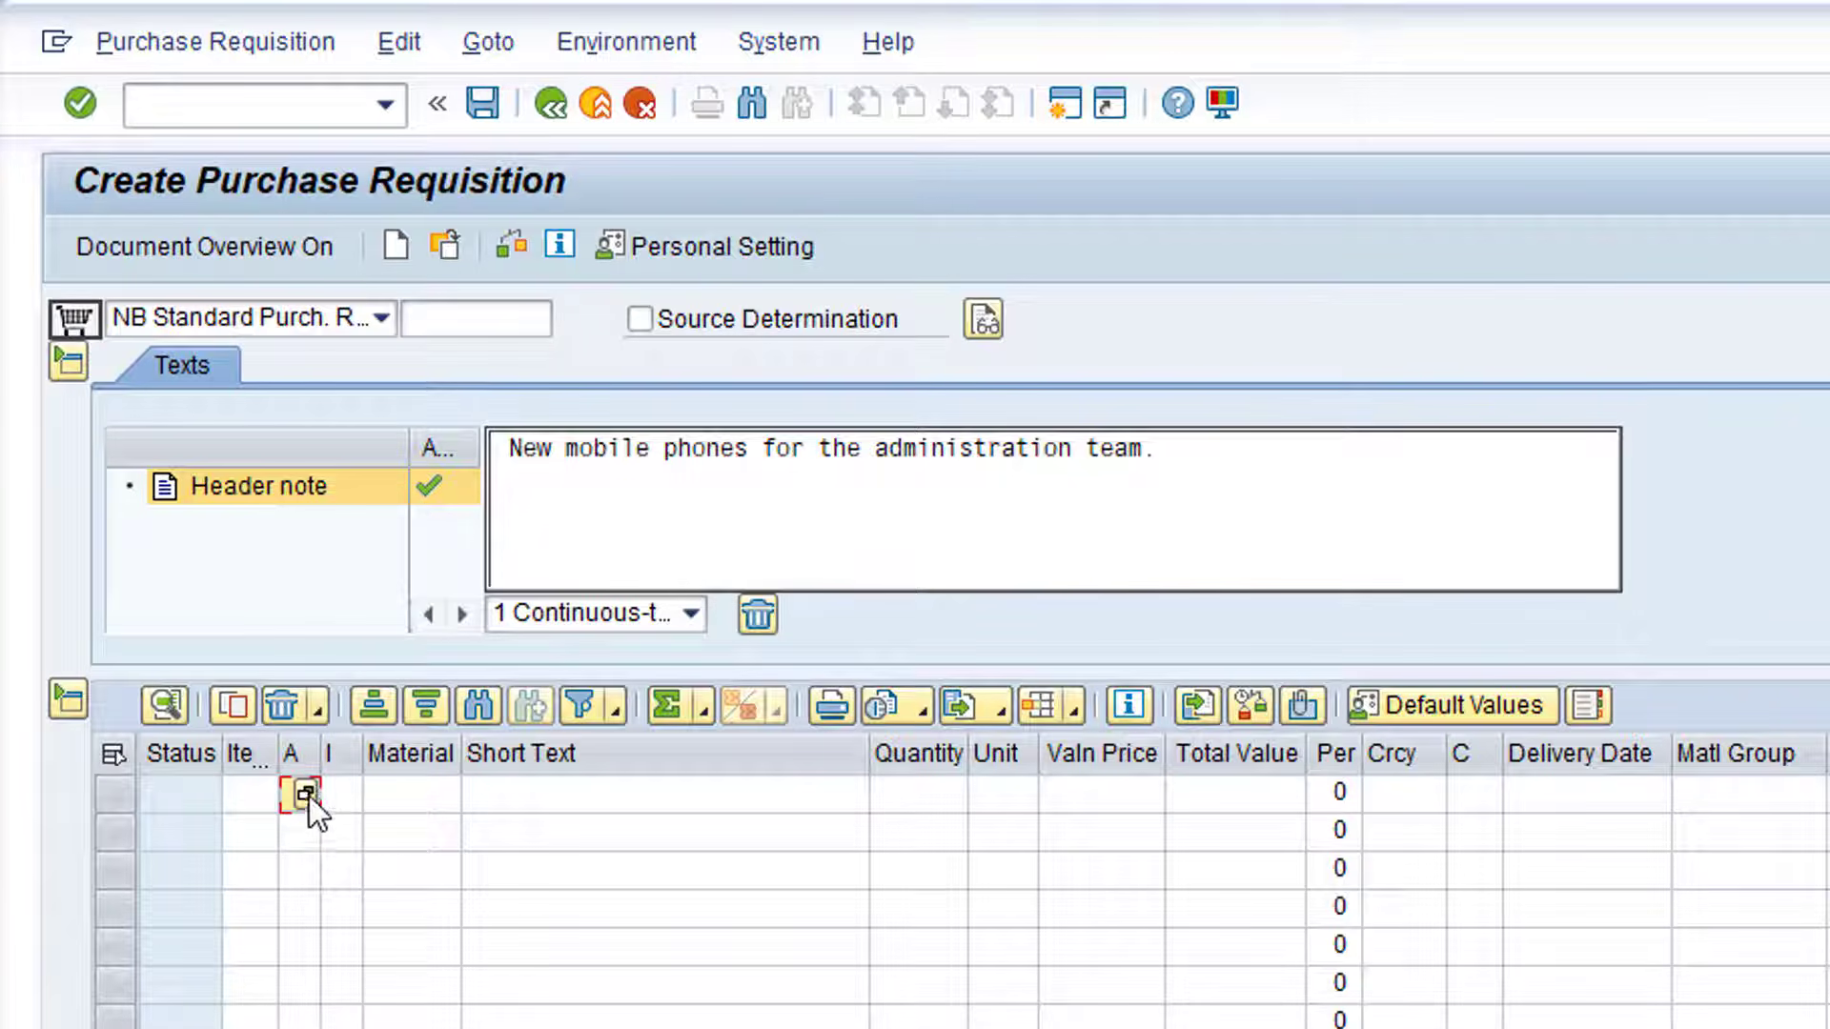
{"action": "left_click", "coordinate": [307, 796]}
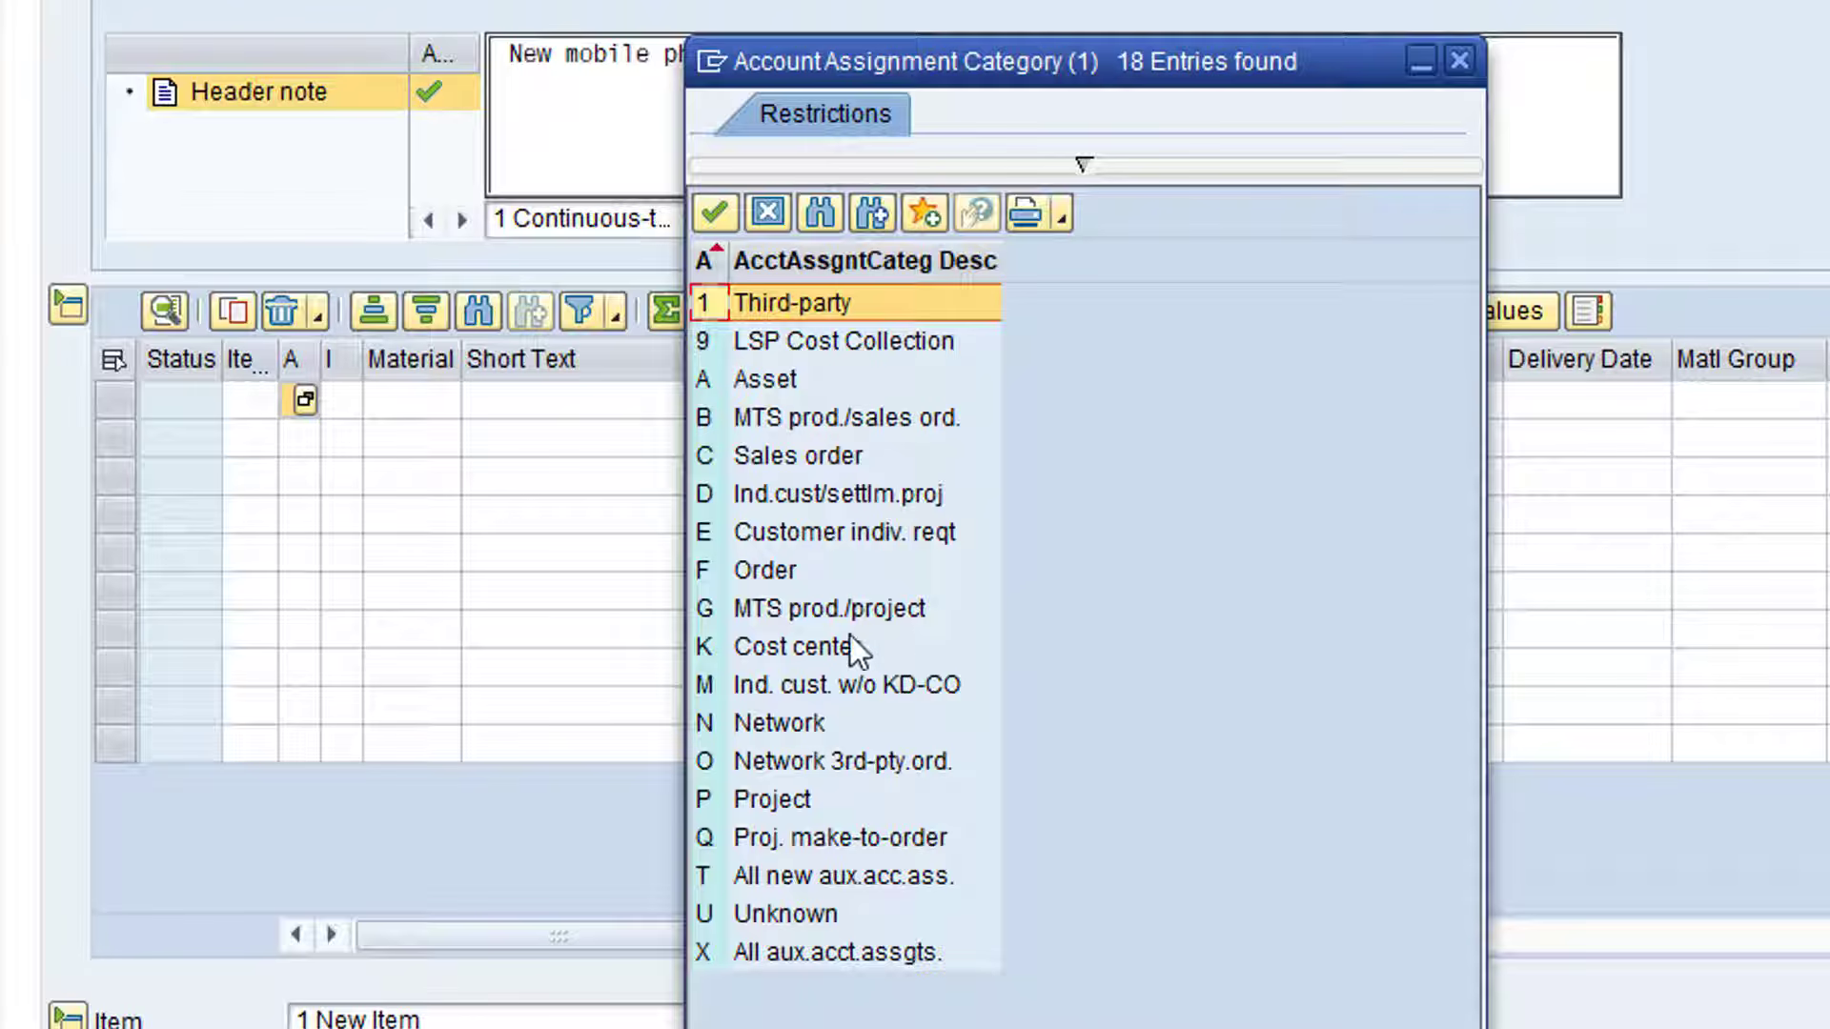
{"action": "double_click", "coordinate": [822, 649]}
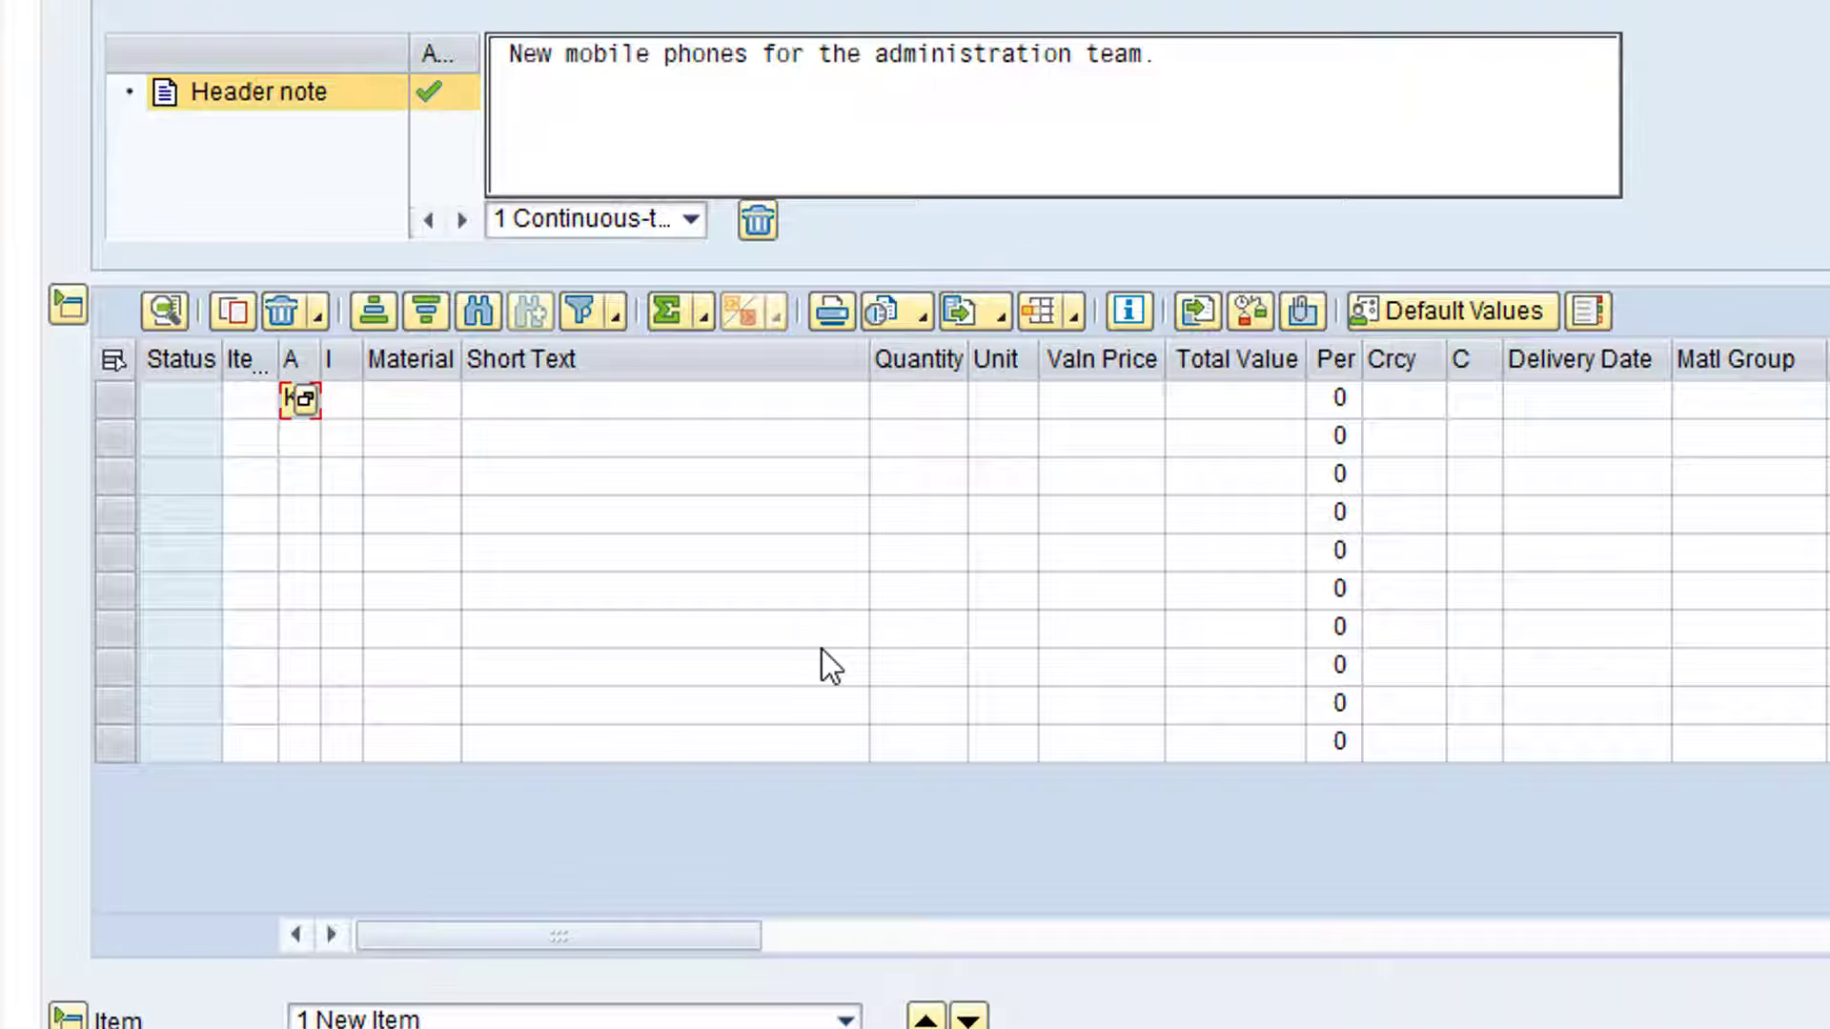
Step: Select Standard as the item category of the first item line
{"action": "left_click", "coordinate": [344, 402]}
{"action": "left_click", "coordinate": [347, 401]}
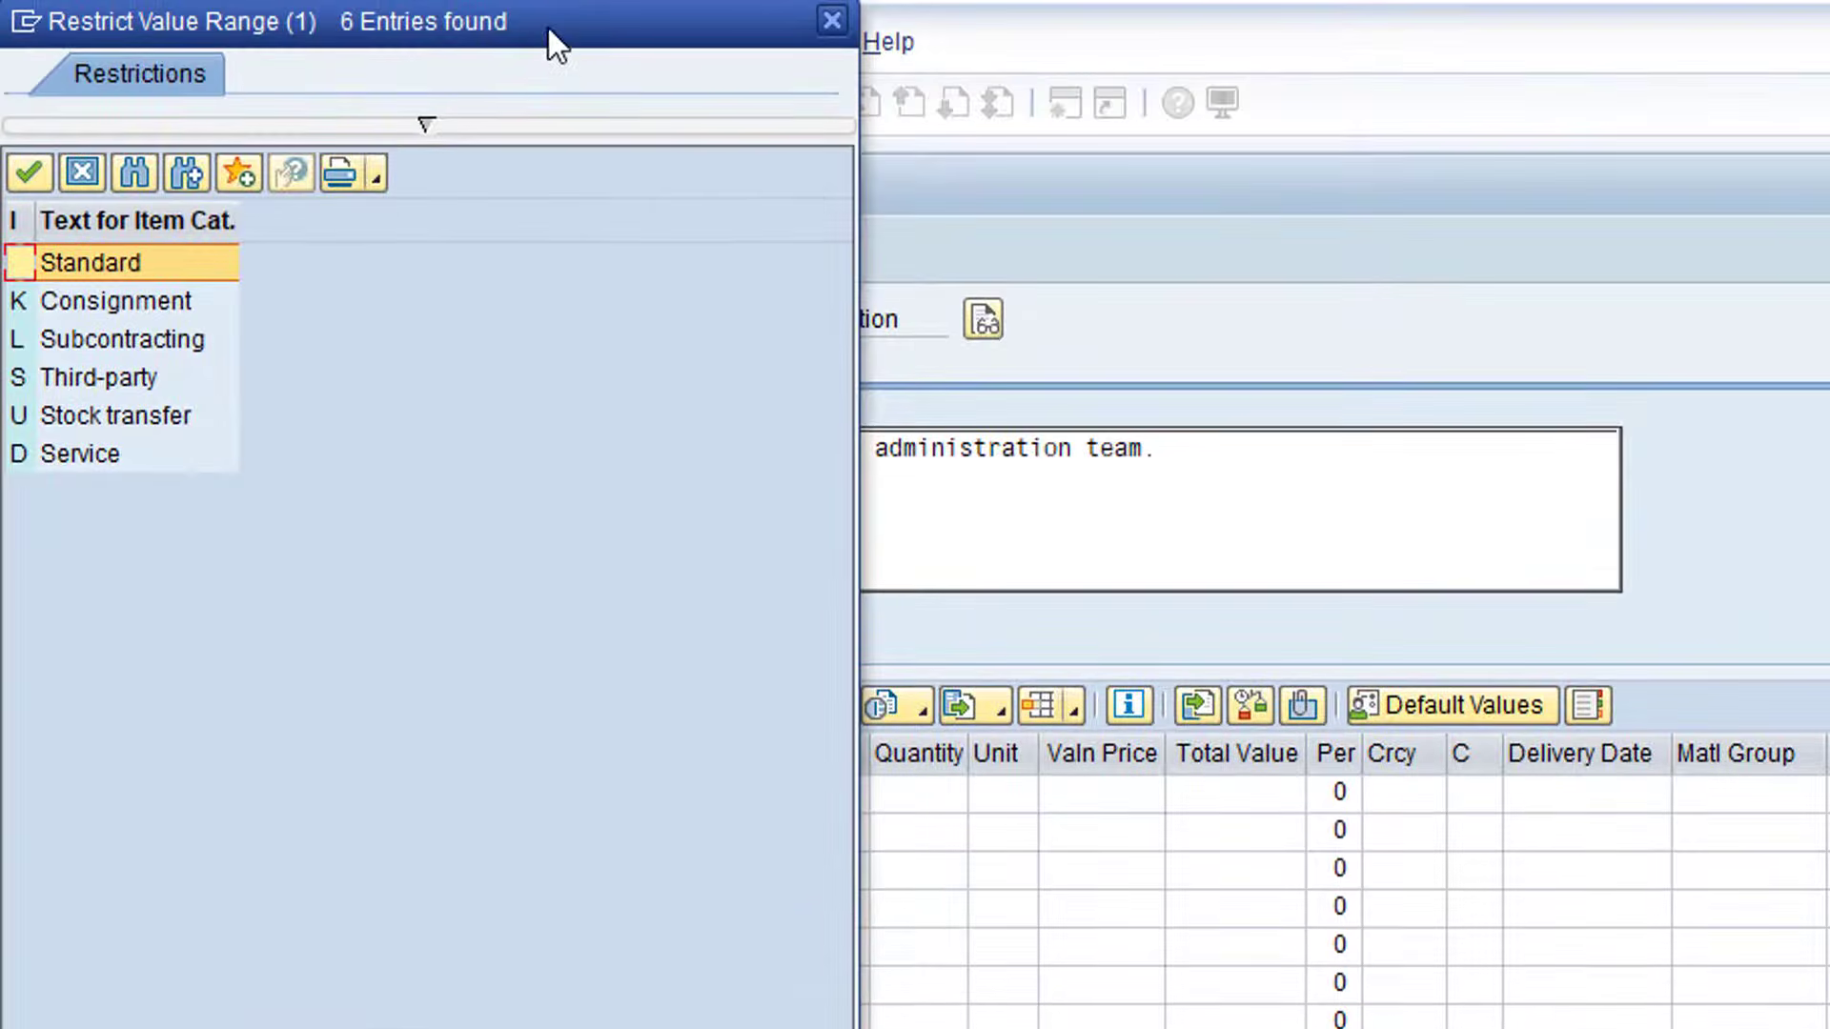
{"action": "left_click_drag", "start_coordinate": [547, 27], "coordinate": [1066, 295]}
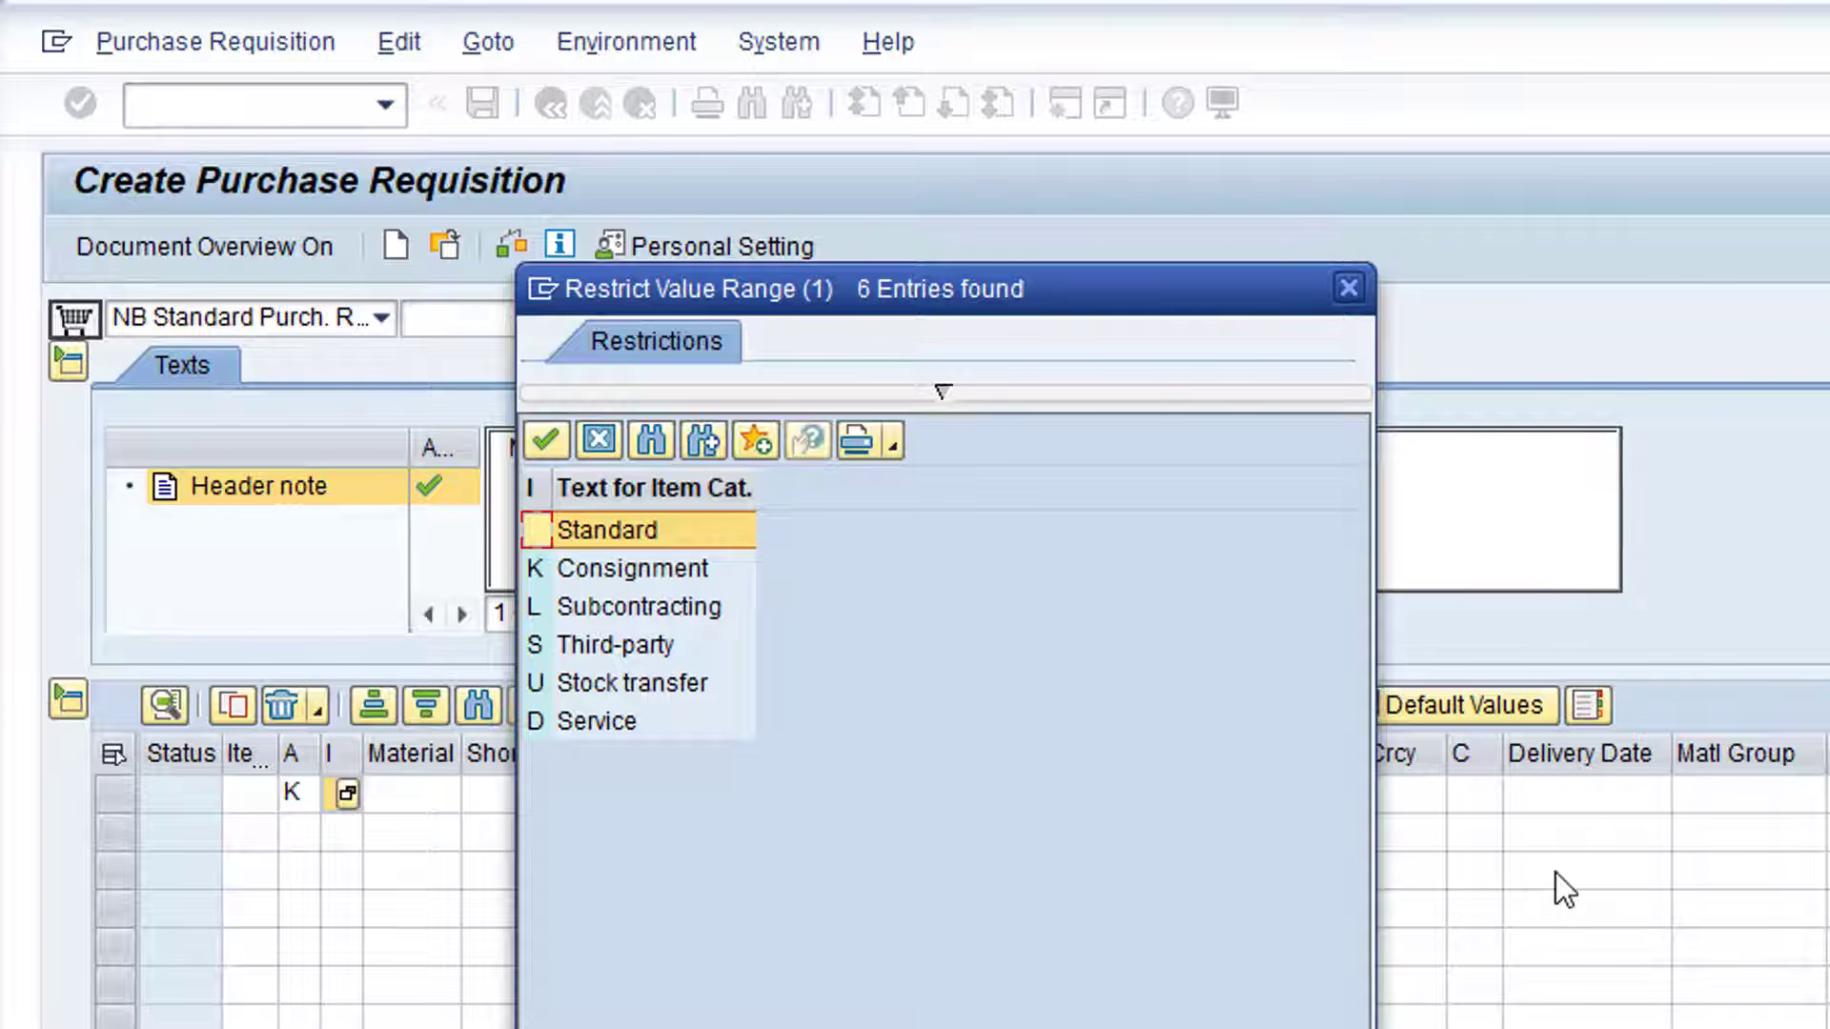
{"action": "double_click", "coordinate": [636, 527]}
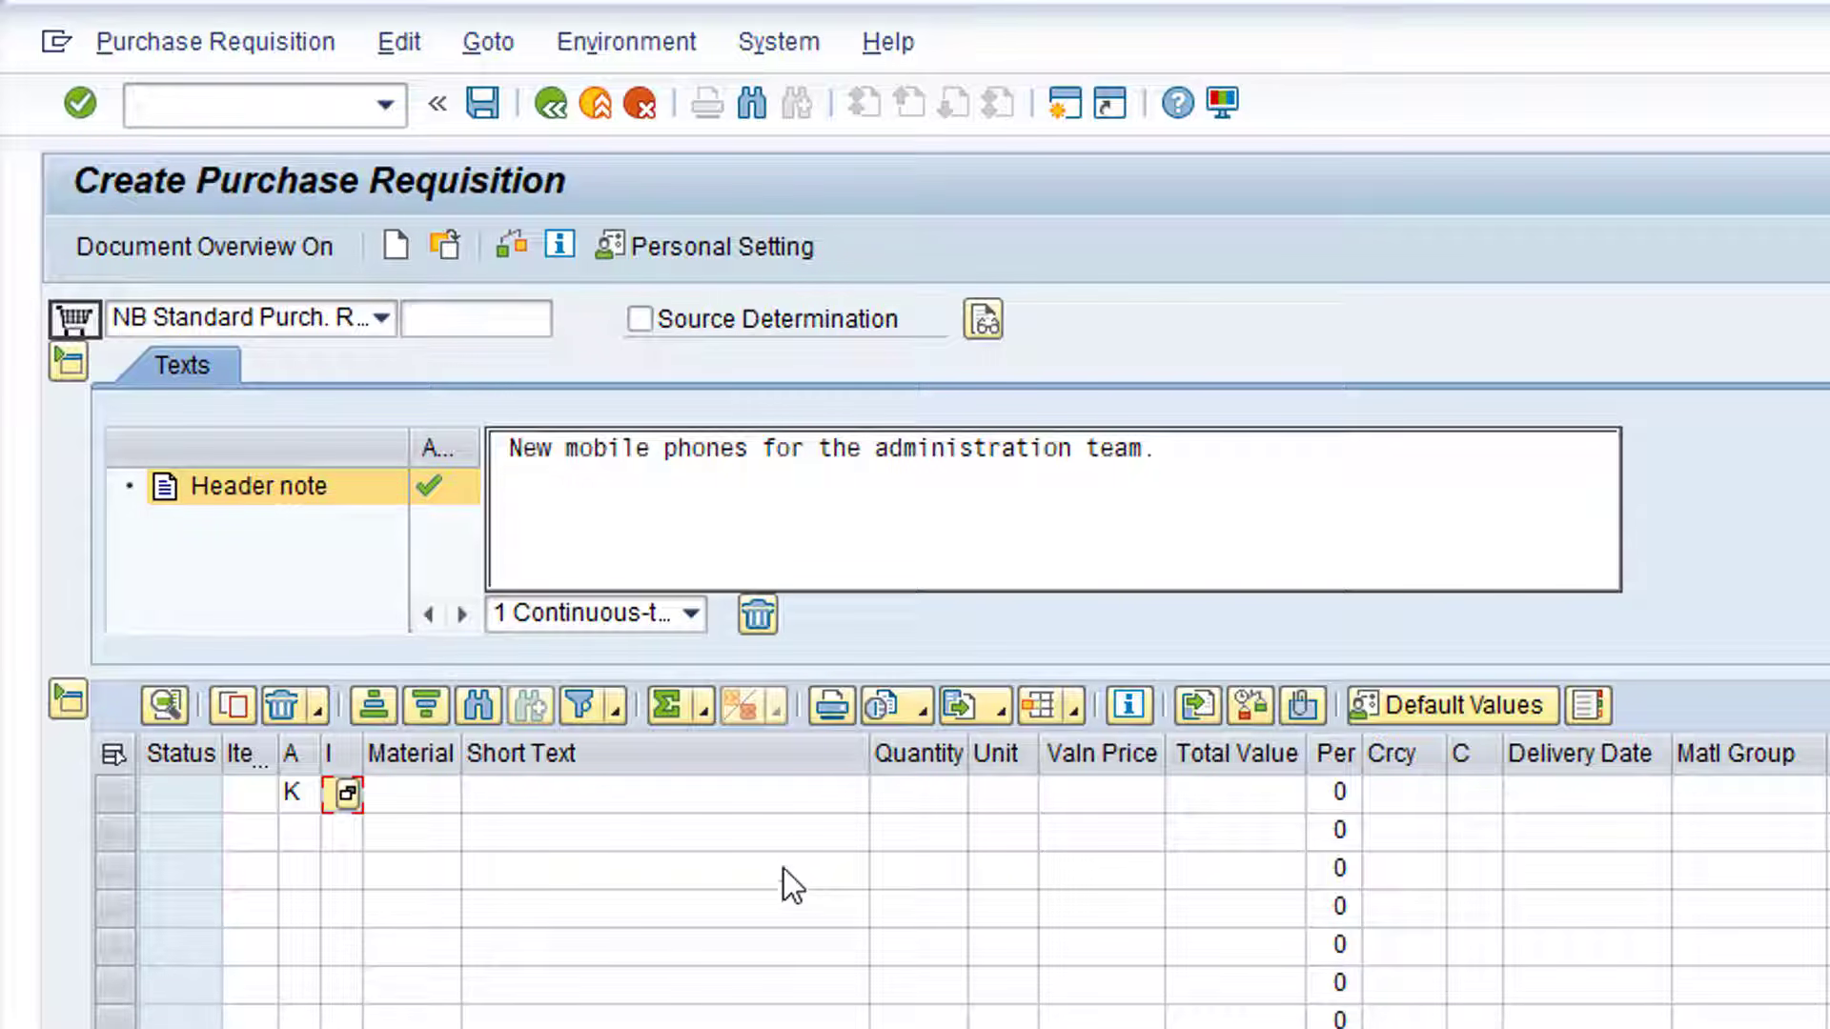
Step: Enter "Samsung Galaxy S20 Ultra Handset" as the short text of the first item
{"action": "left_click", "coordinate": [715, 798]}
{"action": "type", "text": "Samsung "}
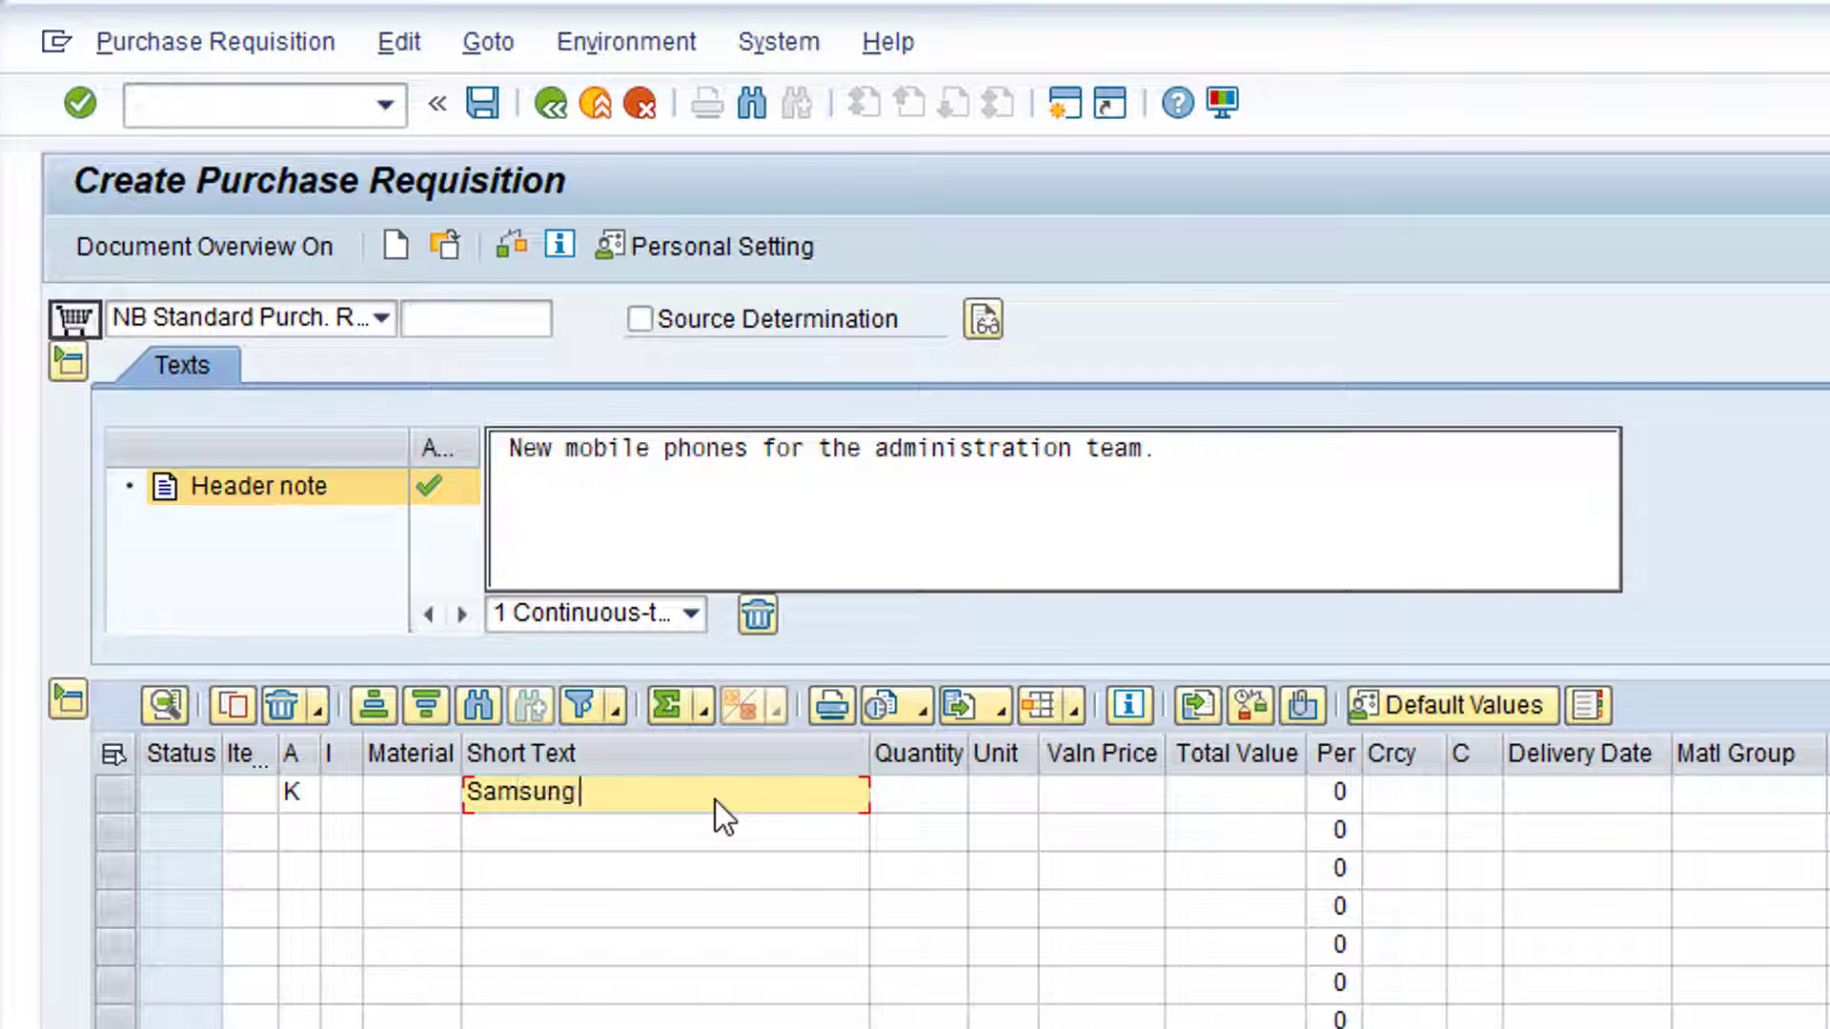
{"action": "type", "text": "Galaxy s"}
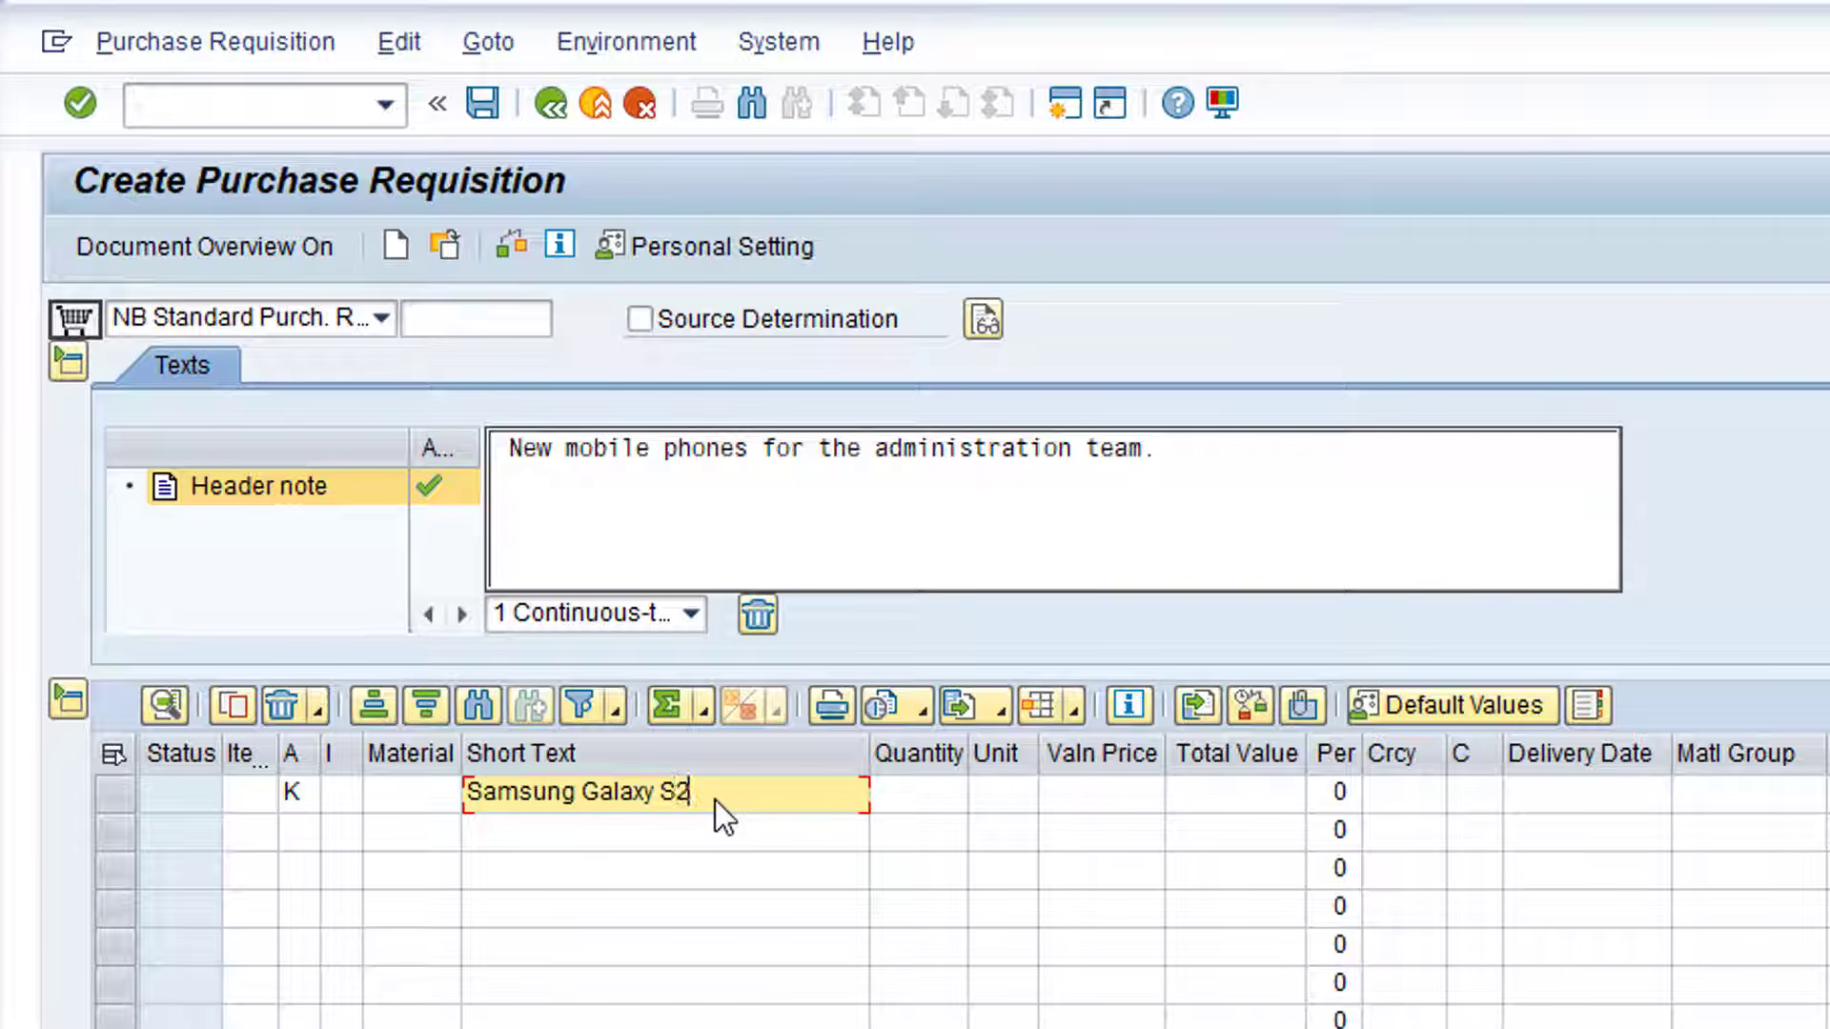
{"action": "type", "text": "20 Ultra Handset"}
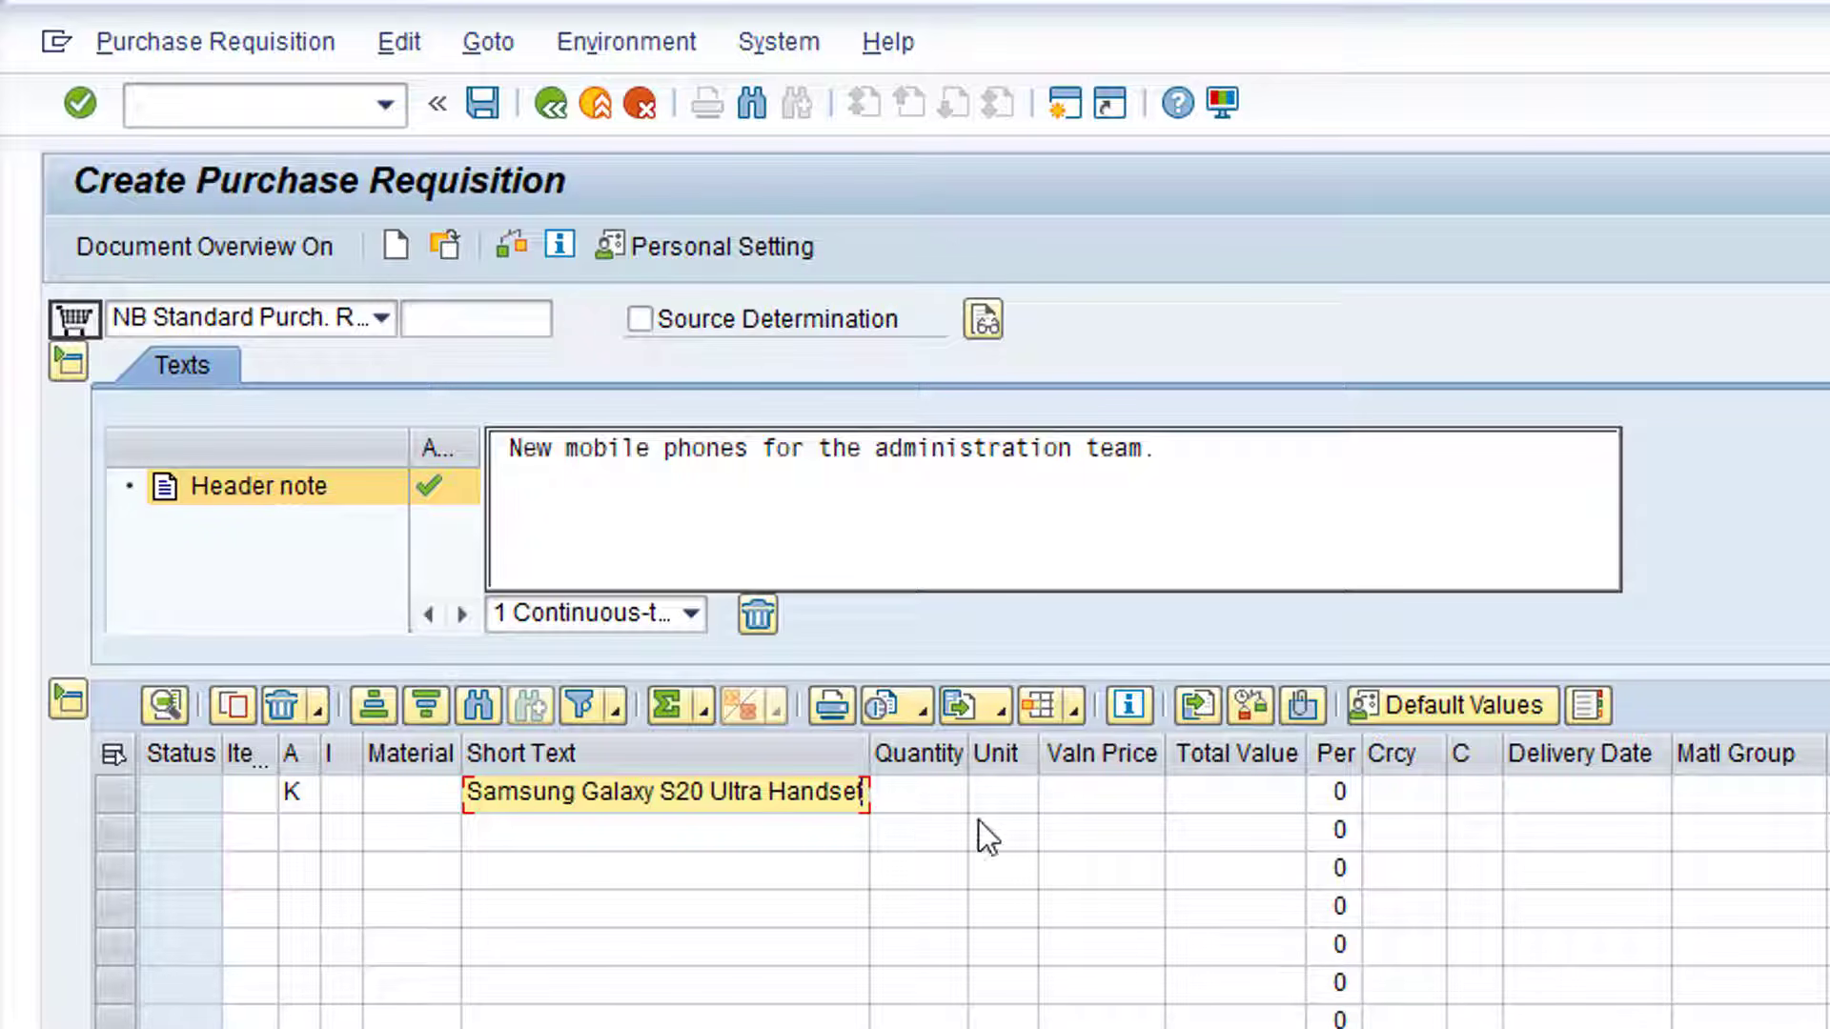
Step: Set the handset item's quantity to 5 and choose EA (Each) as its unit of measure
{"action": "left_click", "coordinate": [936, 793]}
{"action": "type", "text": "5"}
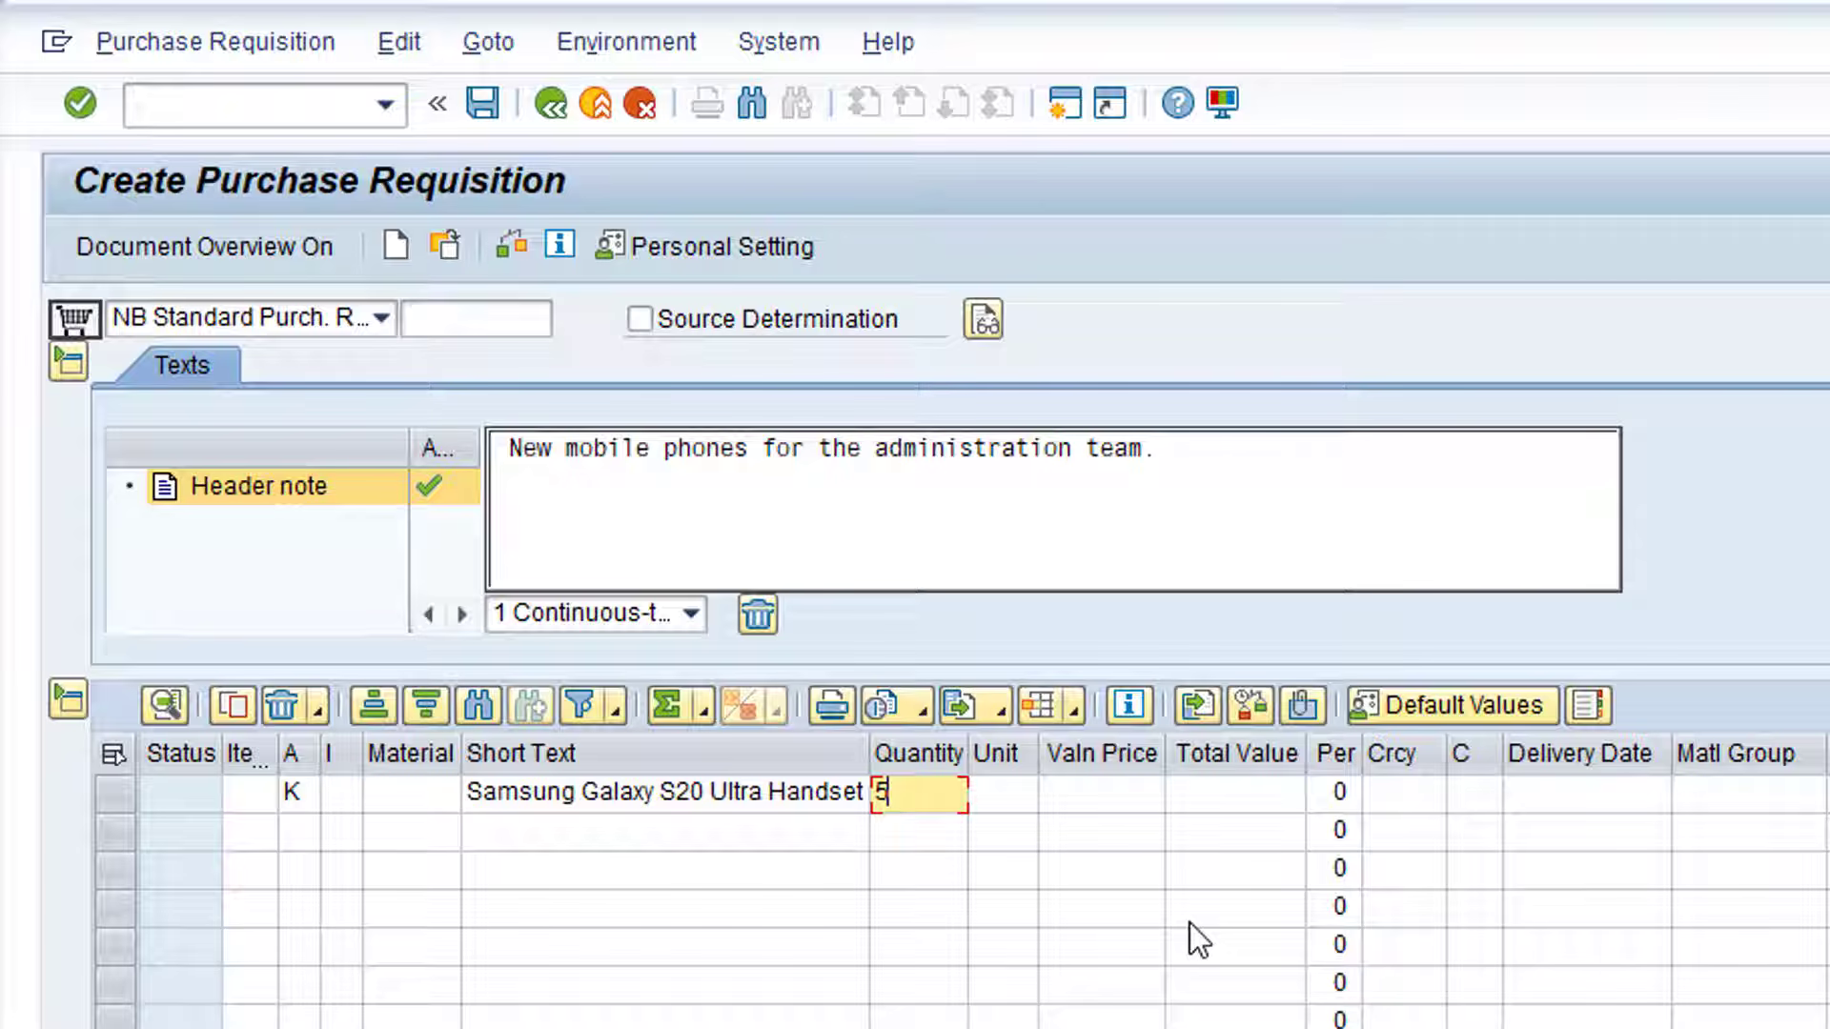
{"action": "left_click", "coordinate": [1007, 794]}
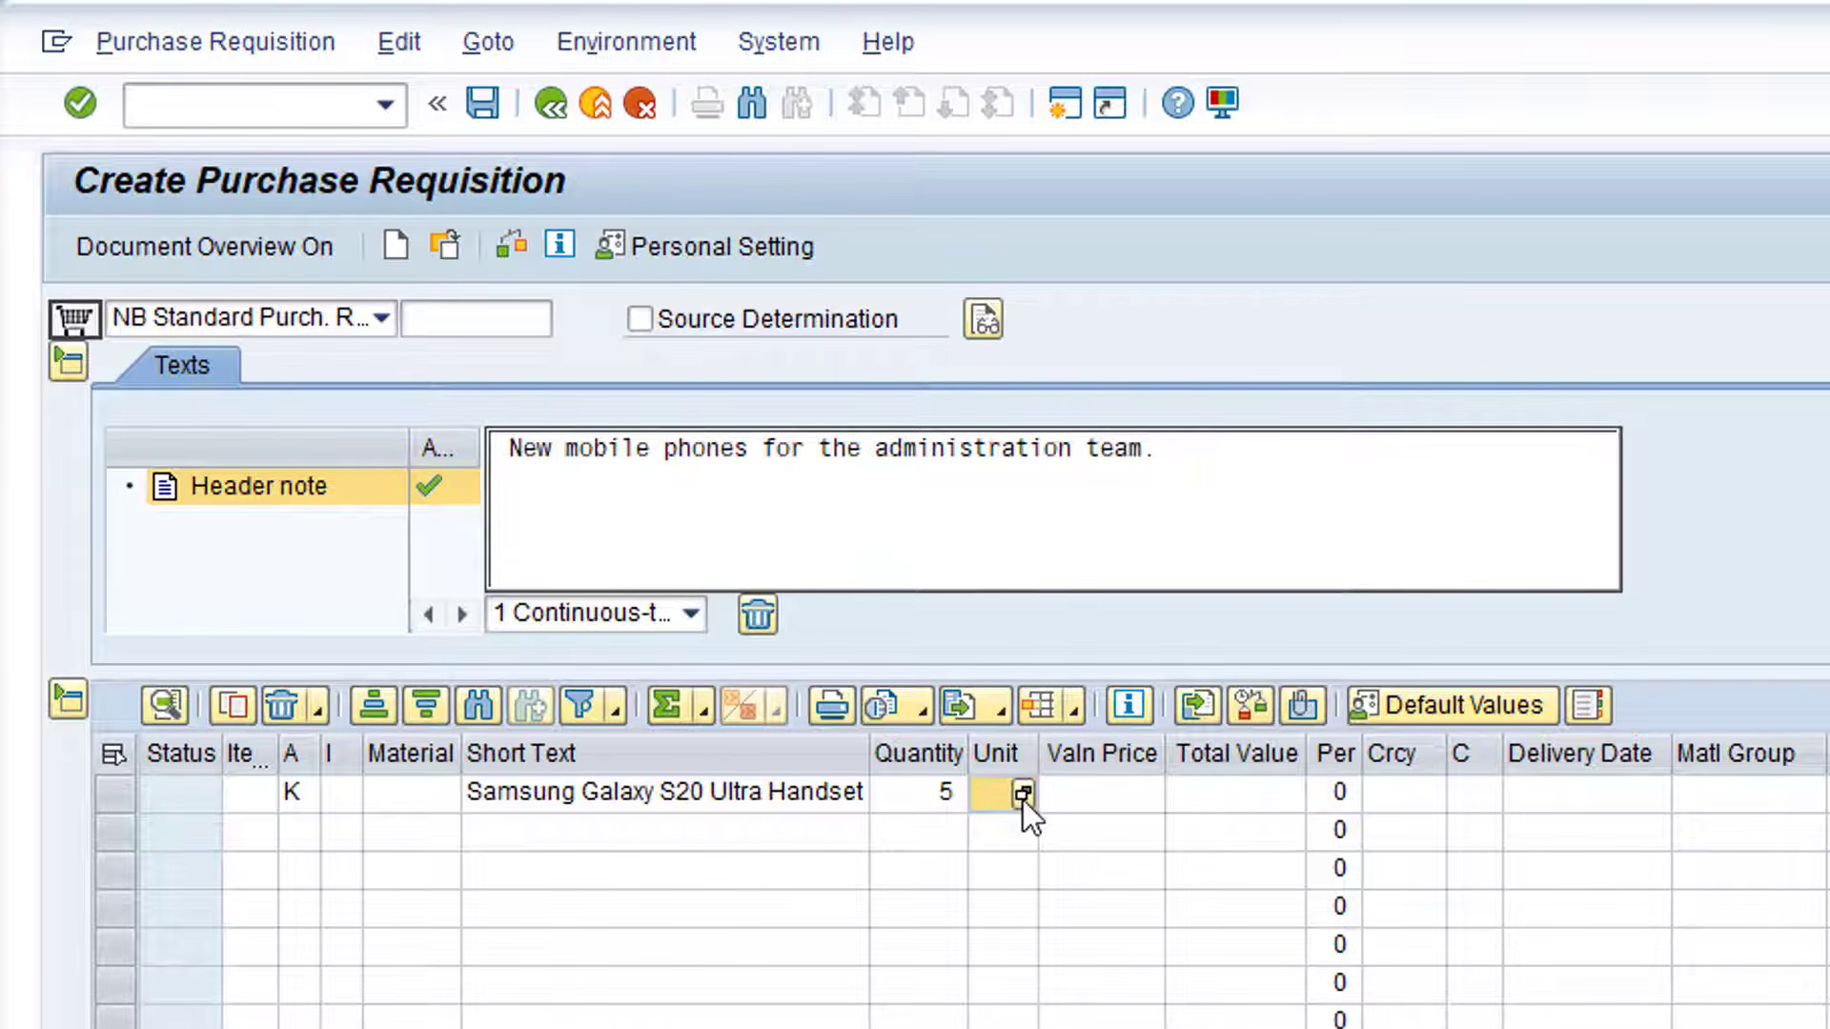
{"action": "left_click", "coordinate": [1021, 794]}
{"action": "left_click_drag", "start_coordinate": [742, 32], "coordinate": [1829, 338]}
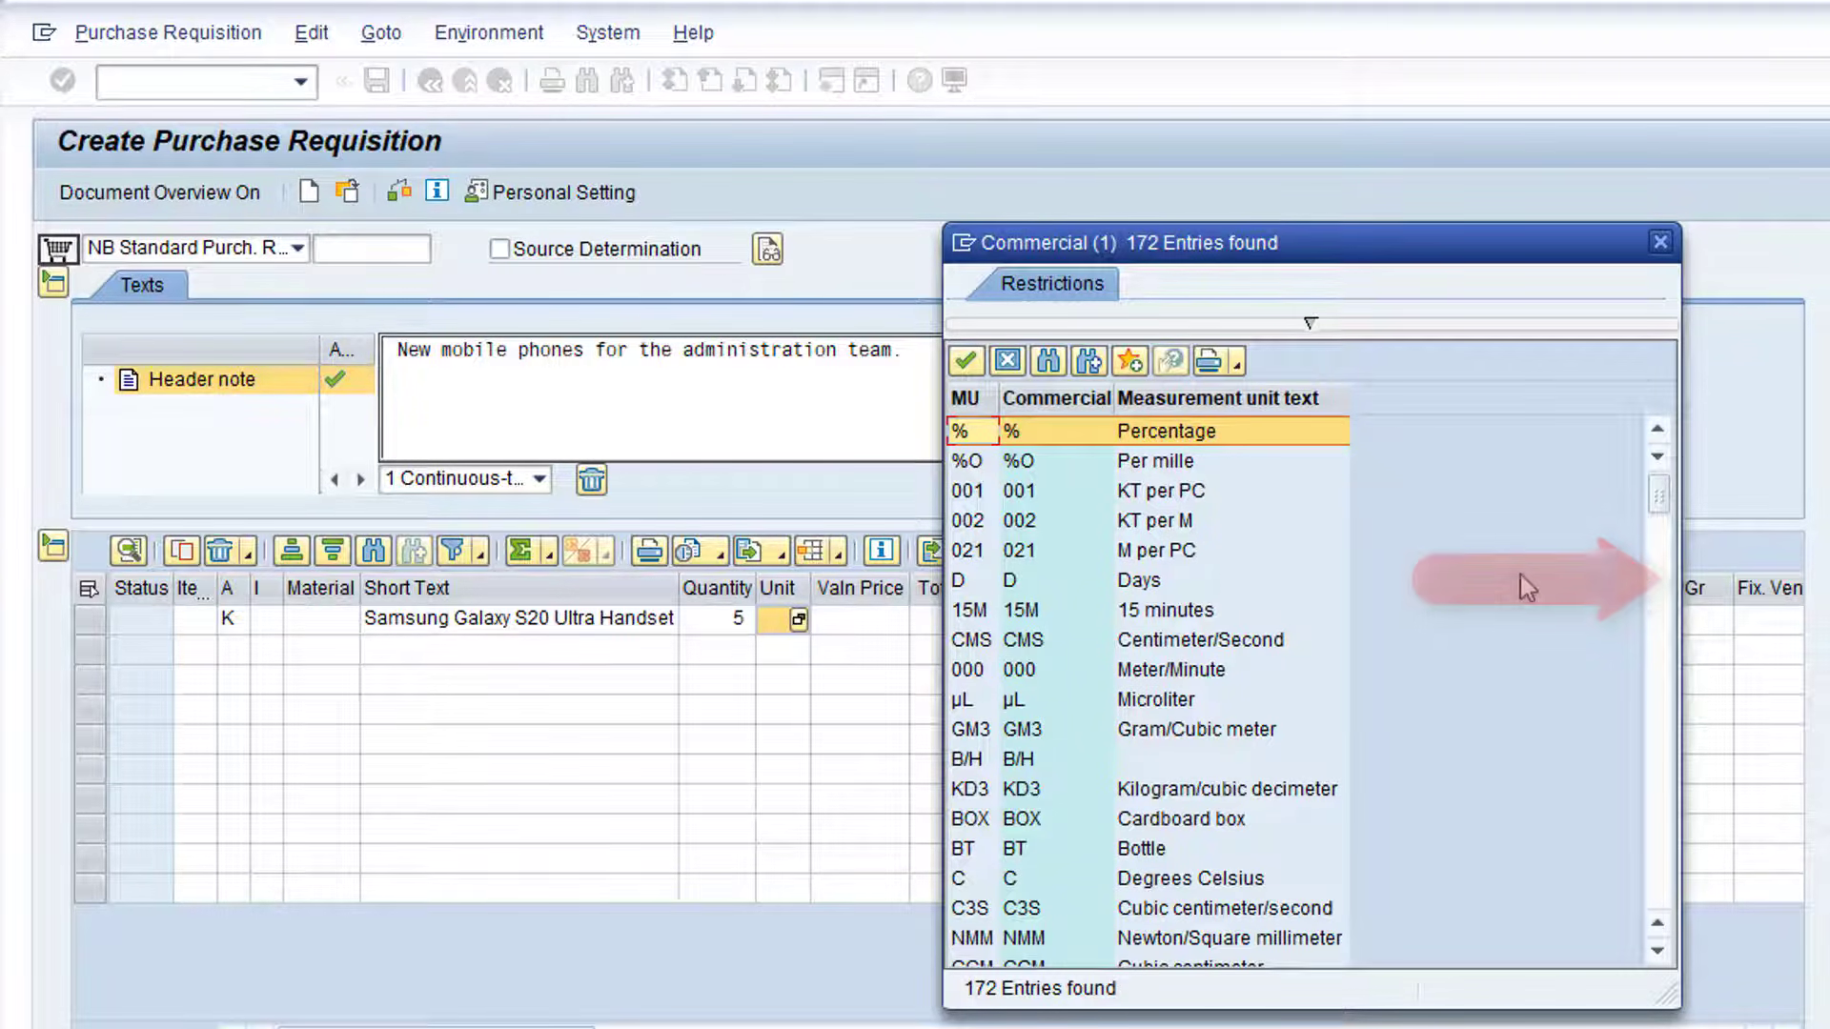
{"action": "left_click", "coordinate": [1659, 609]}
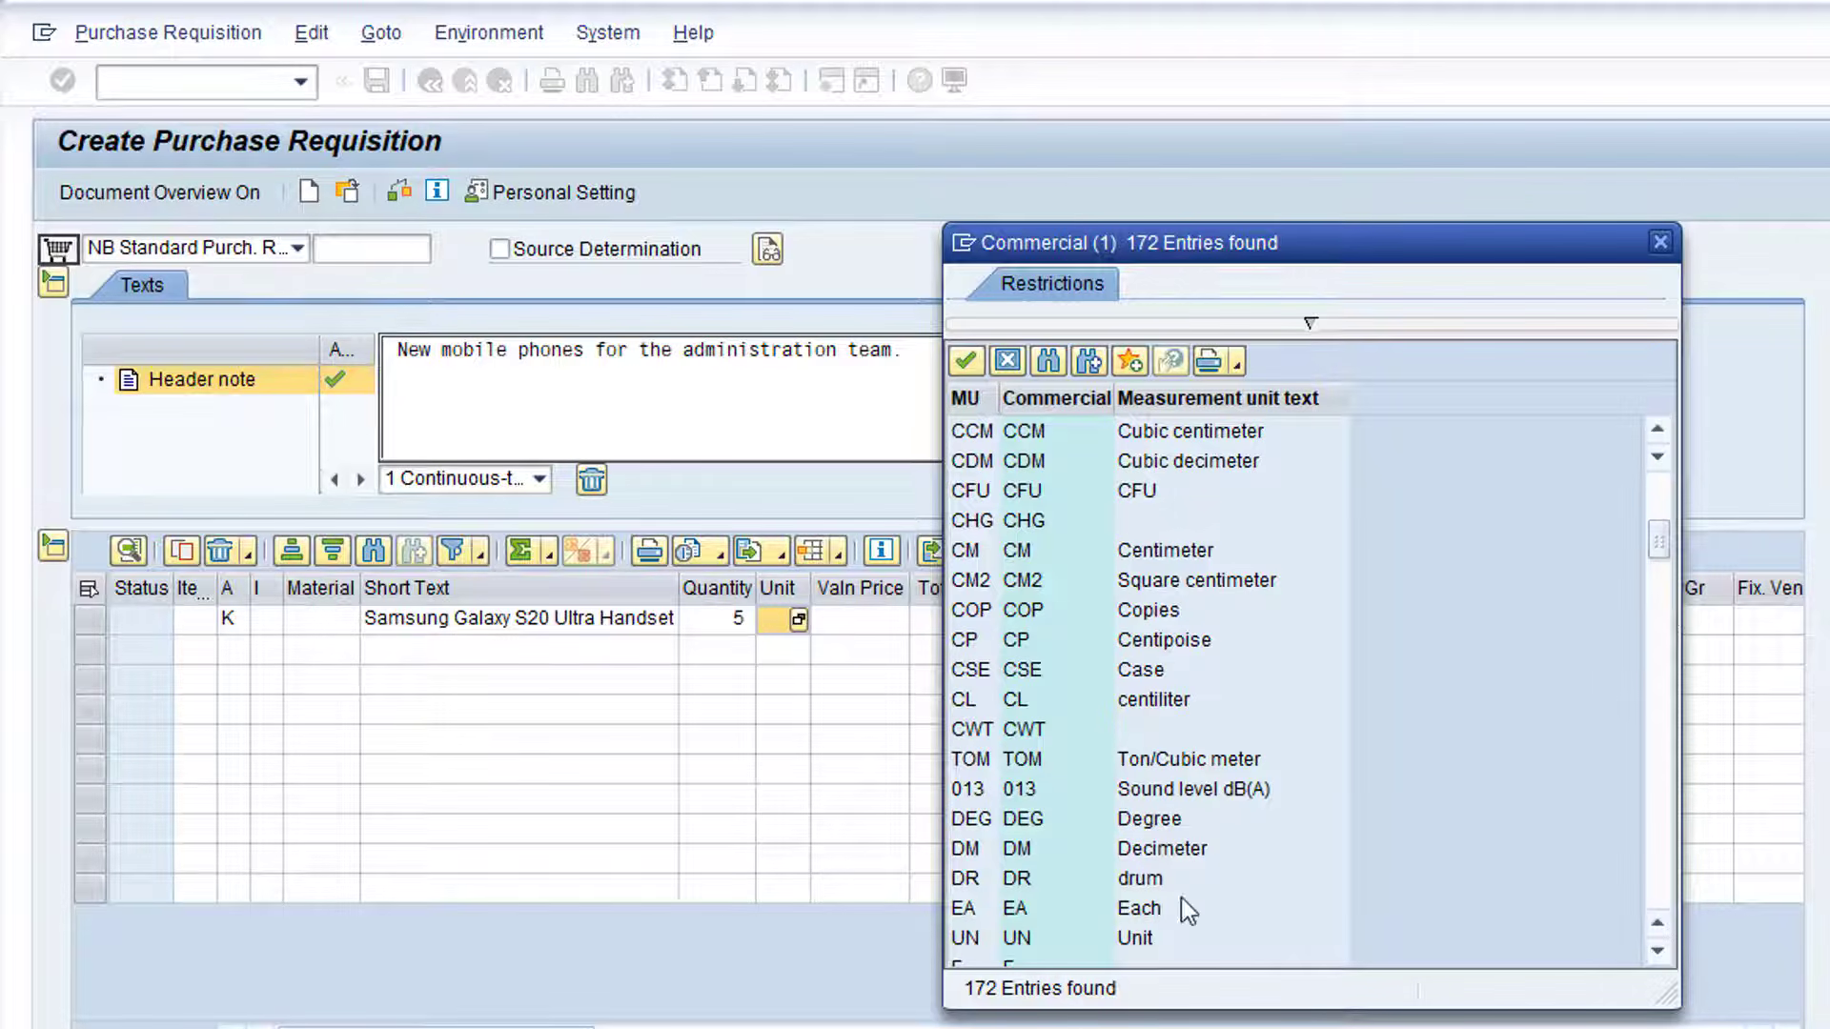
{"action": "double_click", "coordinate": [982, 907]}
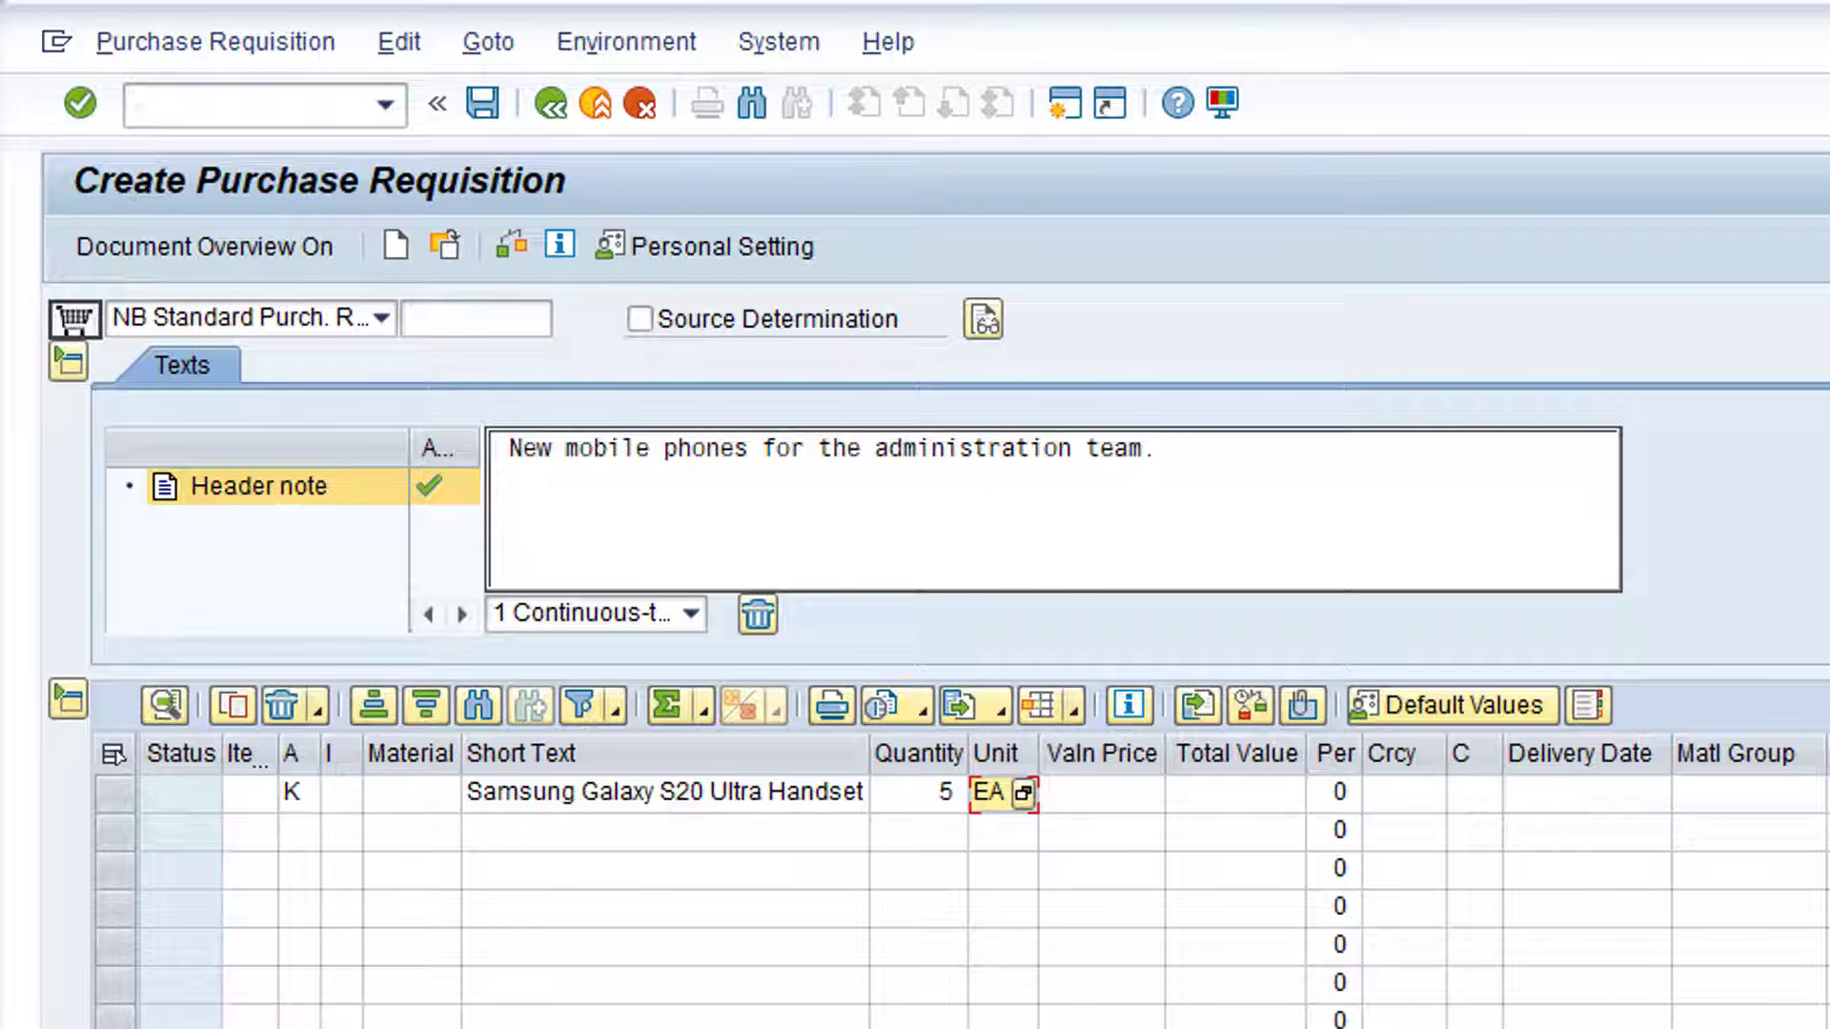
Step: Set the handset item's valuation price to 1818.18 and choose AUD (Australian Dollar) as its currency
{"action": "left_click", "coordinate": [1109, 792]}
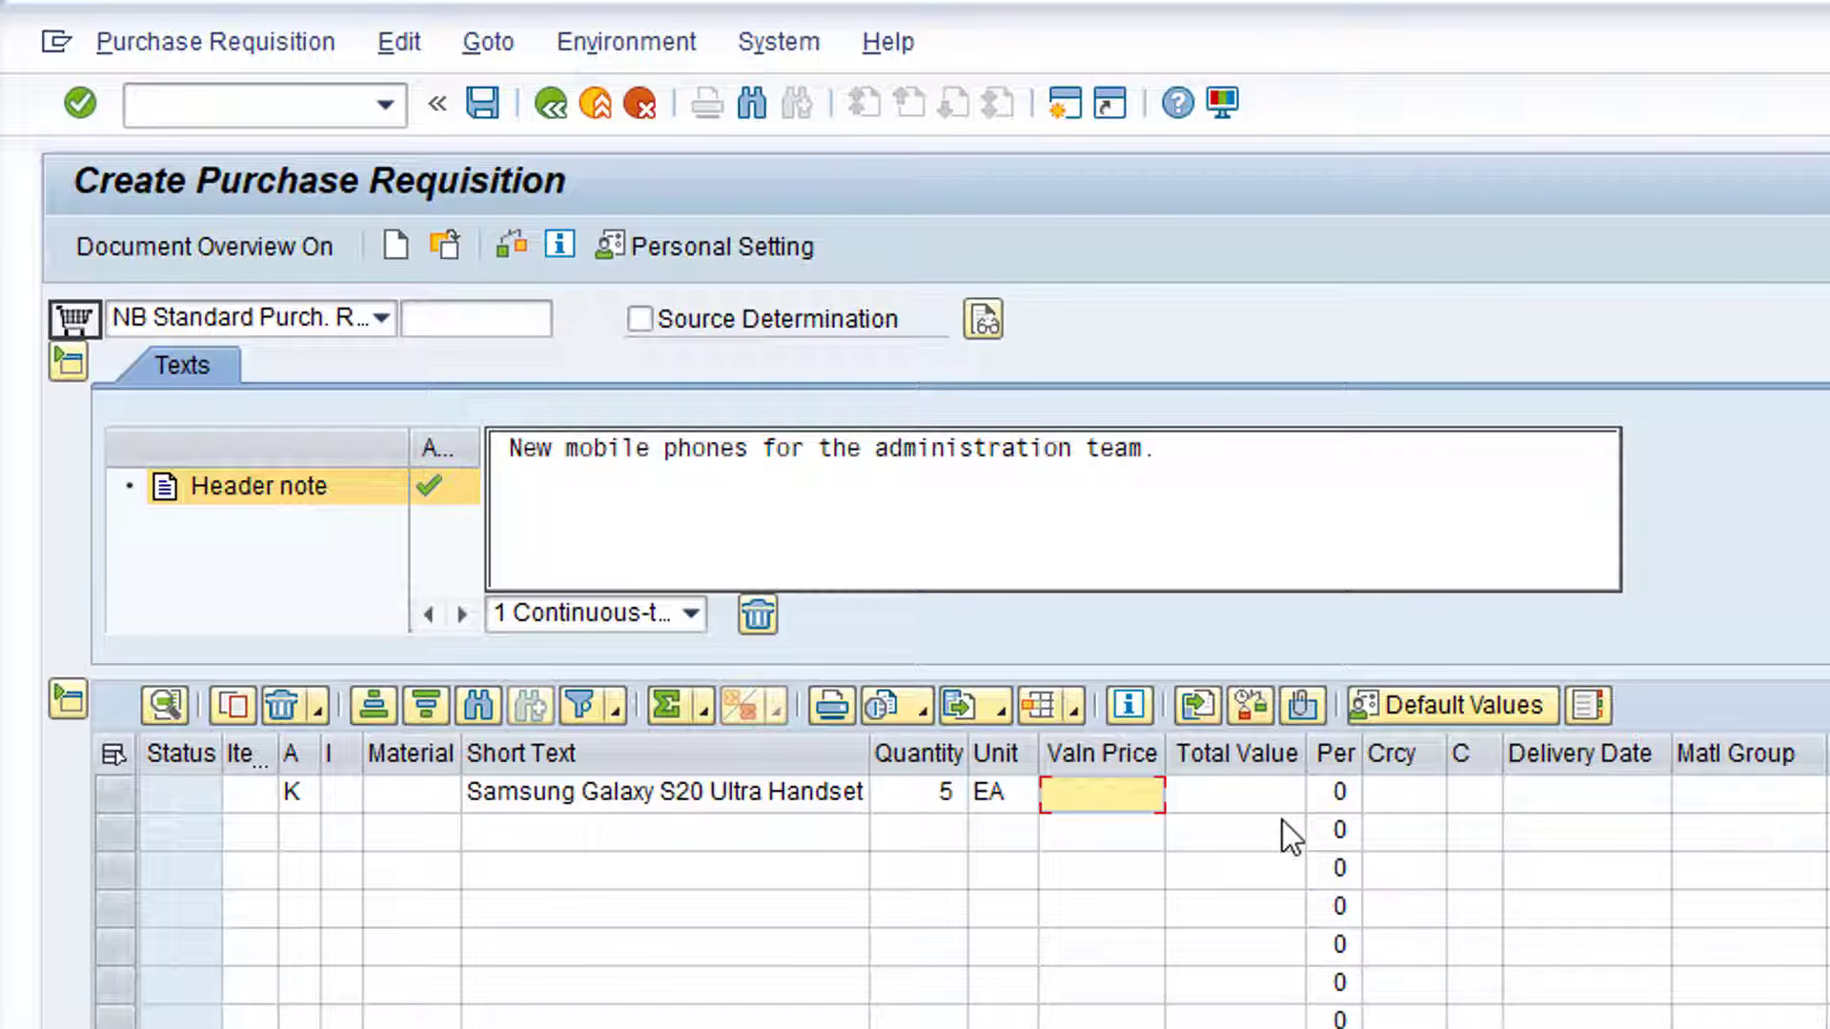
{"action": "type", "text": "1818.18"}
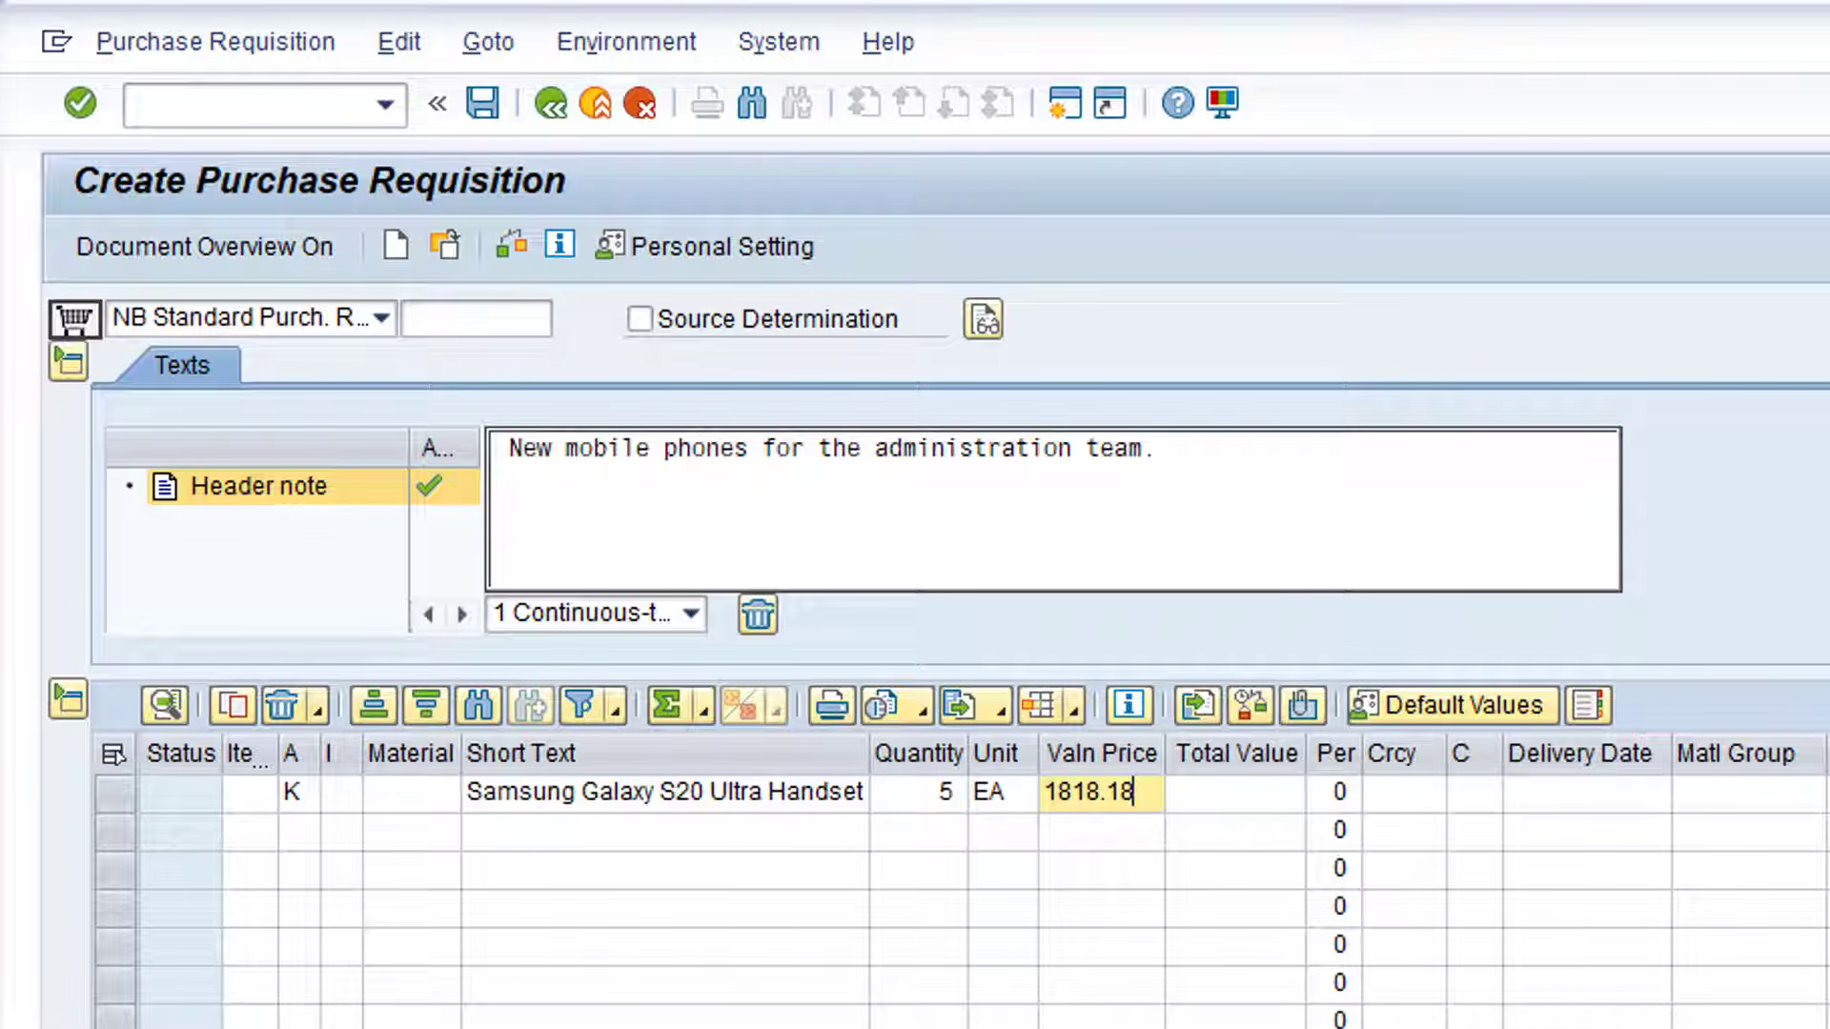
{"action": "left_click", "coordinate": [1407, 803]}
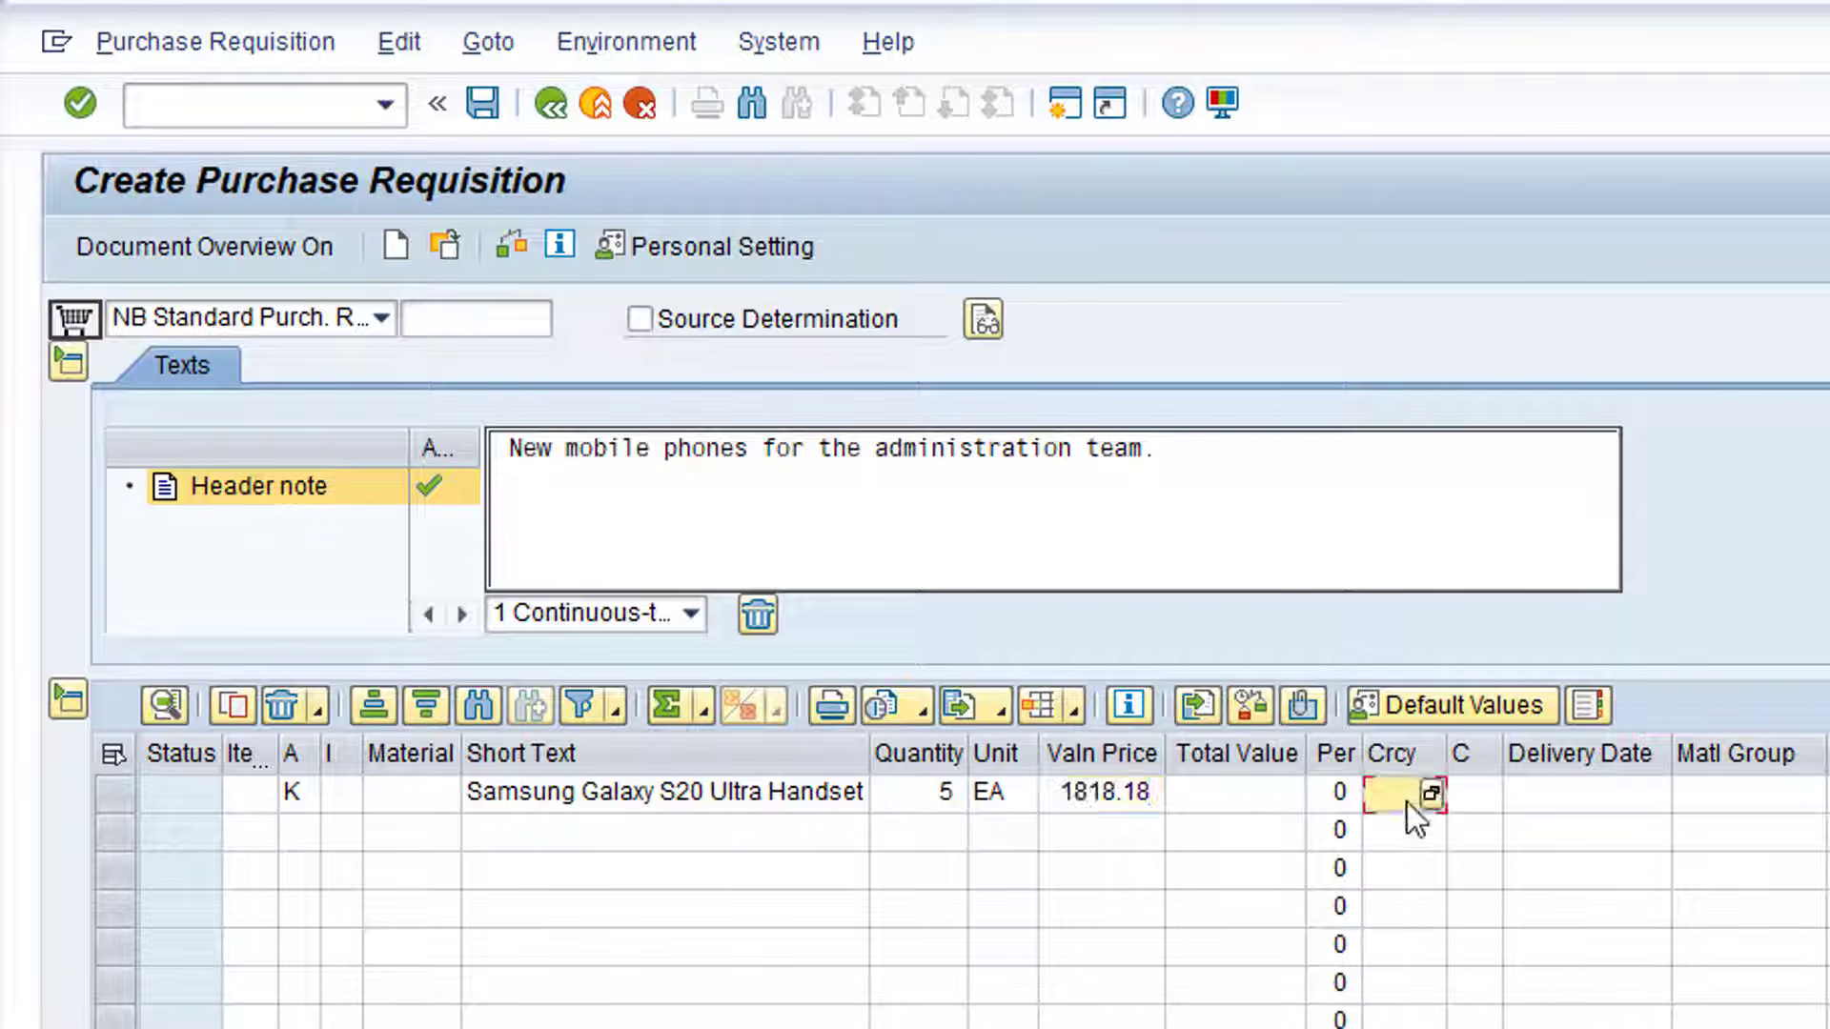
{"action": "left_click", "coordinate": [1433, 793]}
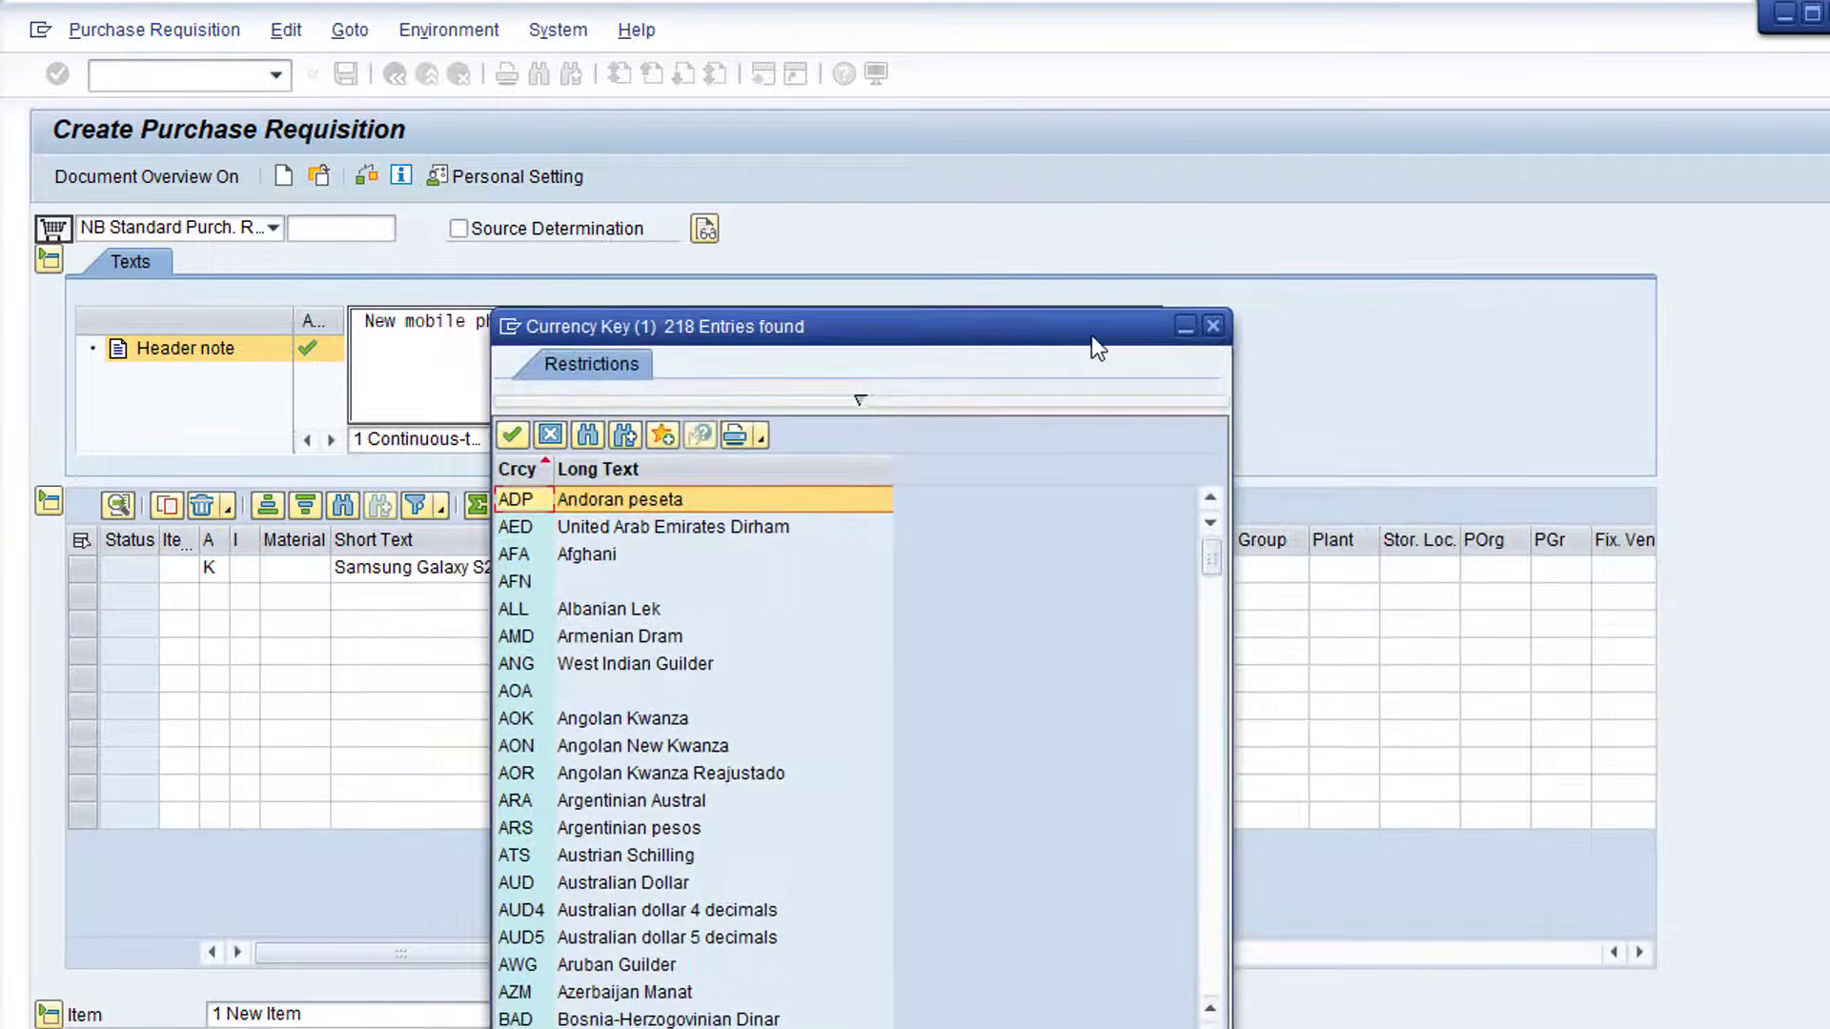
{"action": "left_click_drag", "start_coordinate": [1090, 335], "coordinate": [1609, 179]}
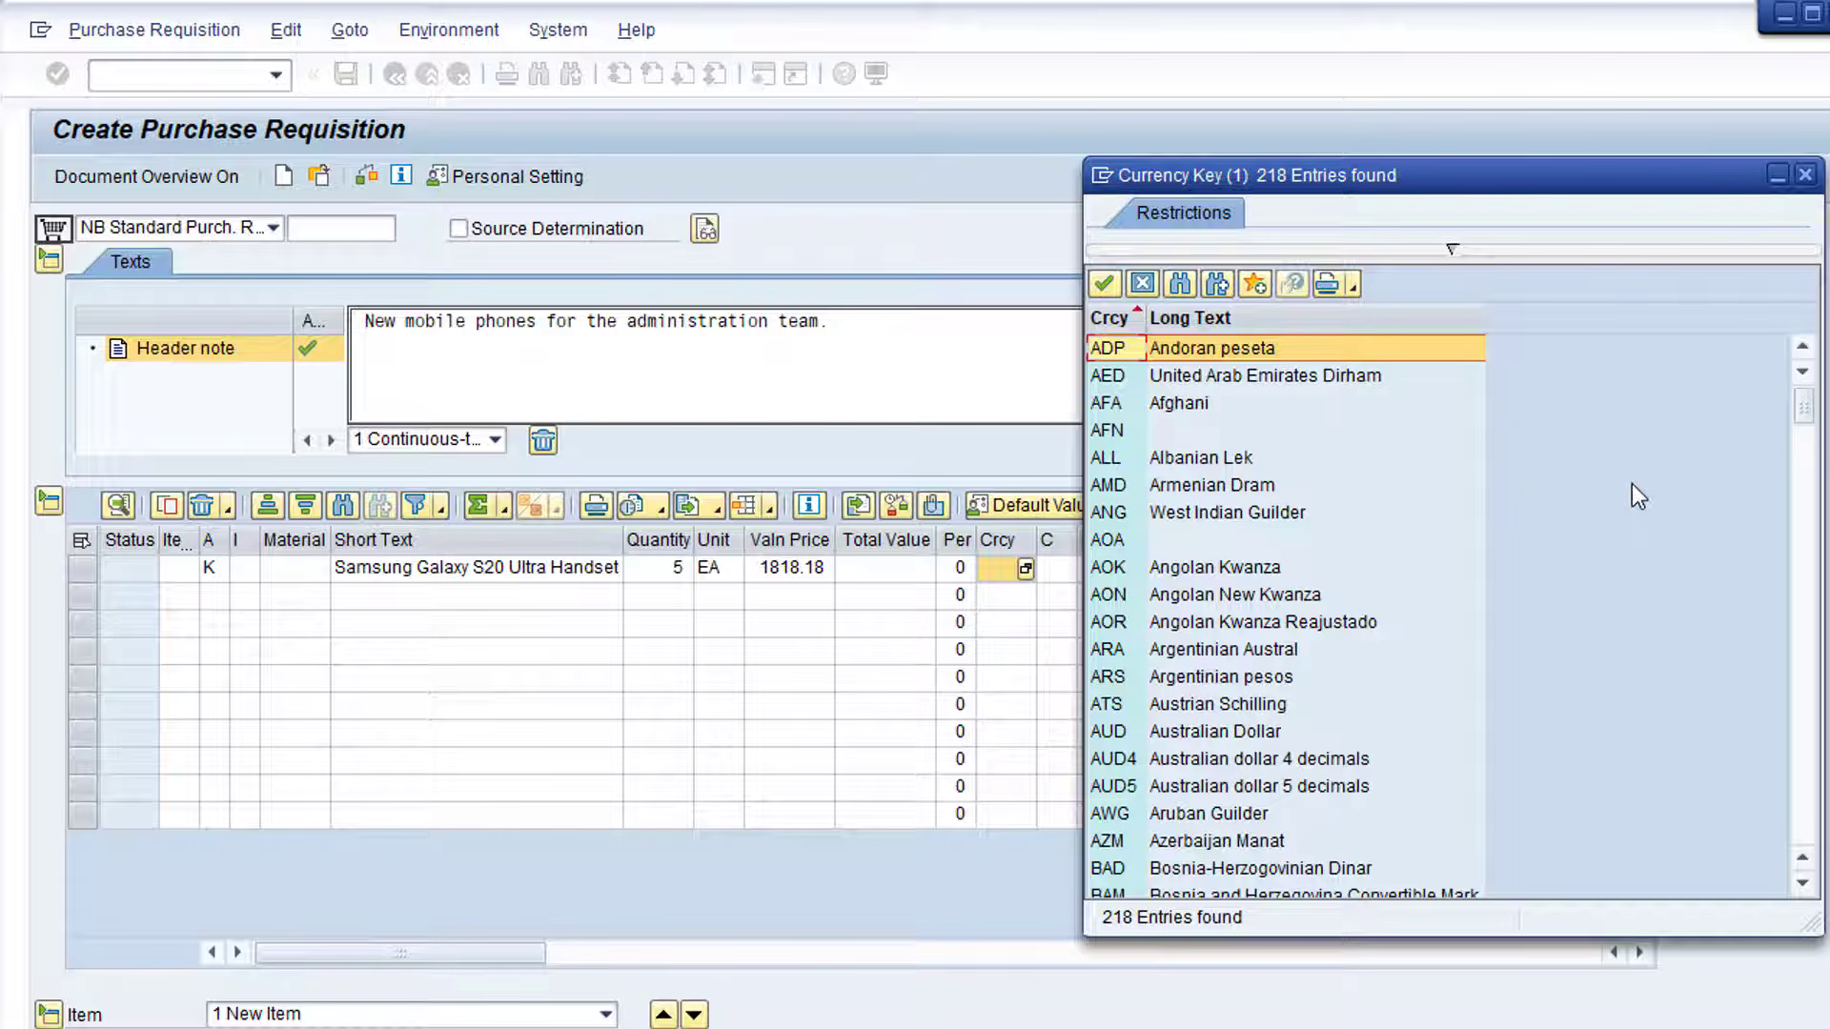
{"action": "double_click", "coordinate": [1243, 730]}
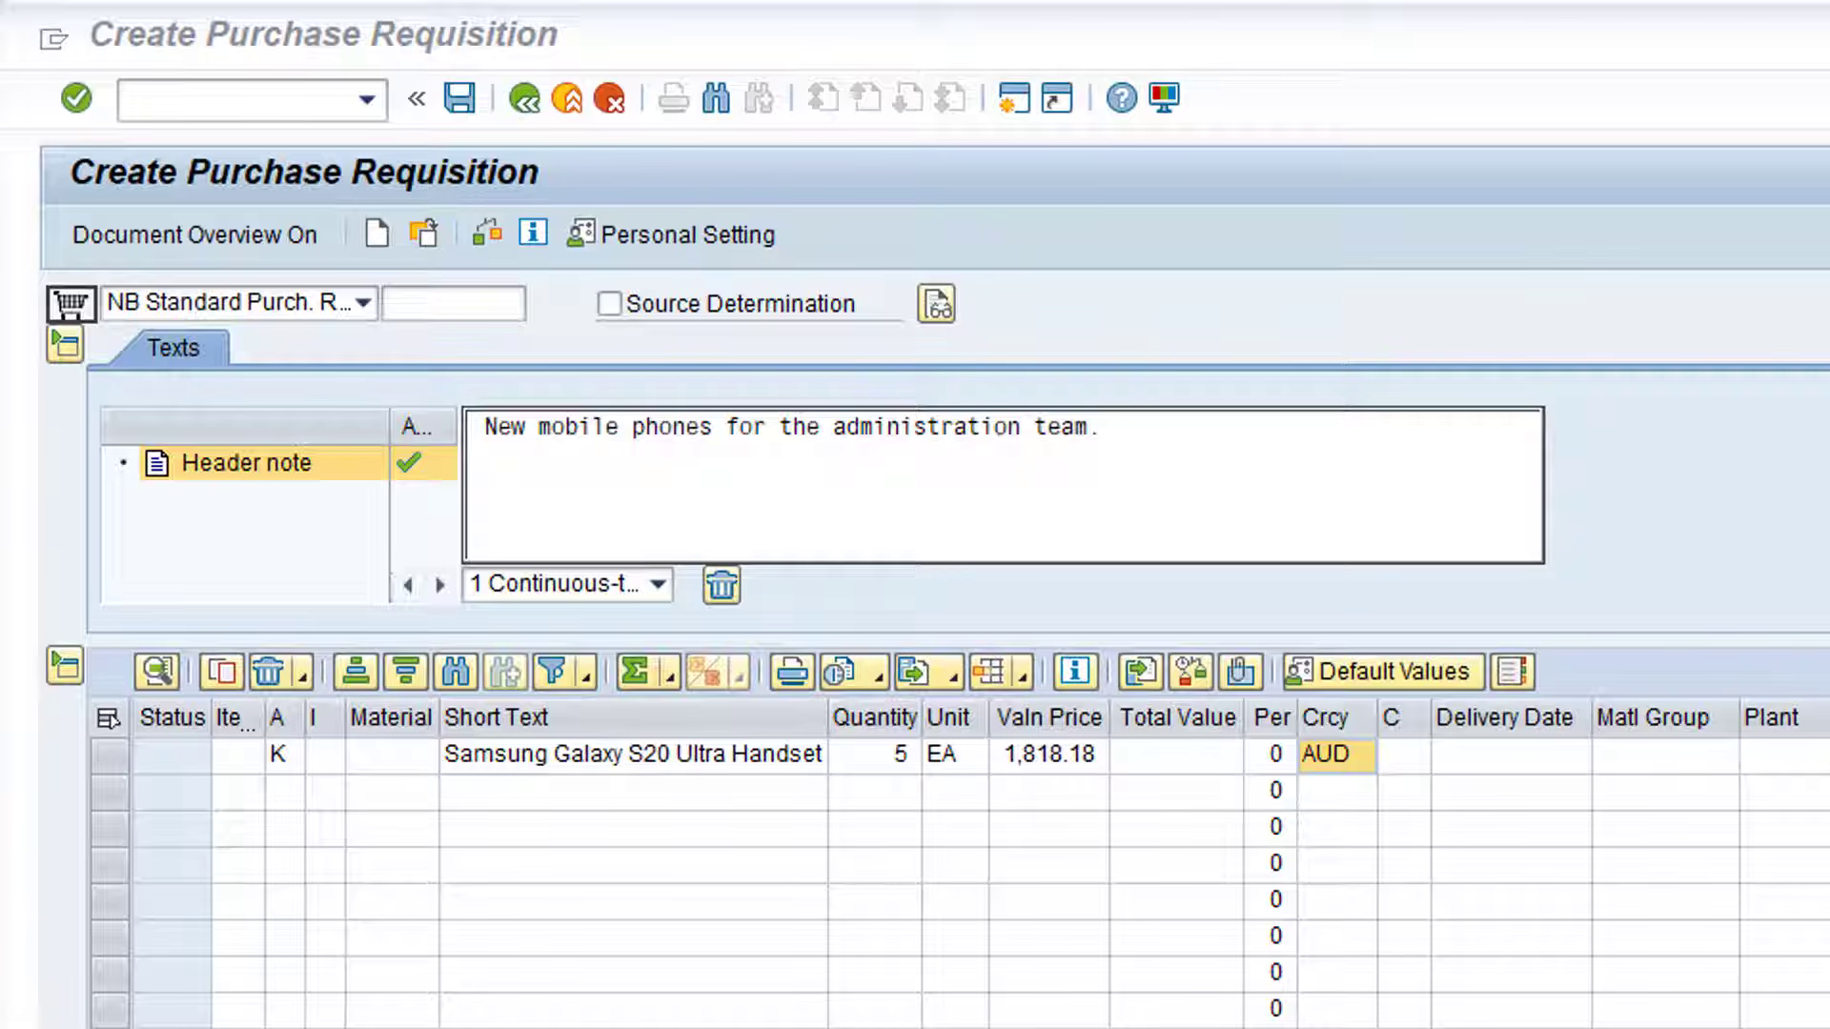
Step: Sort the material groups by description and assign group 43191501 (Mobile Phones) to the handset item
{"action": "left_click", "coordinate": [1658, 757]}
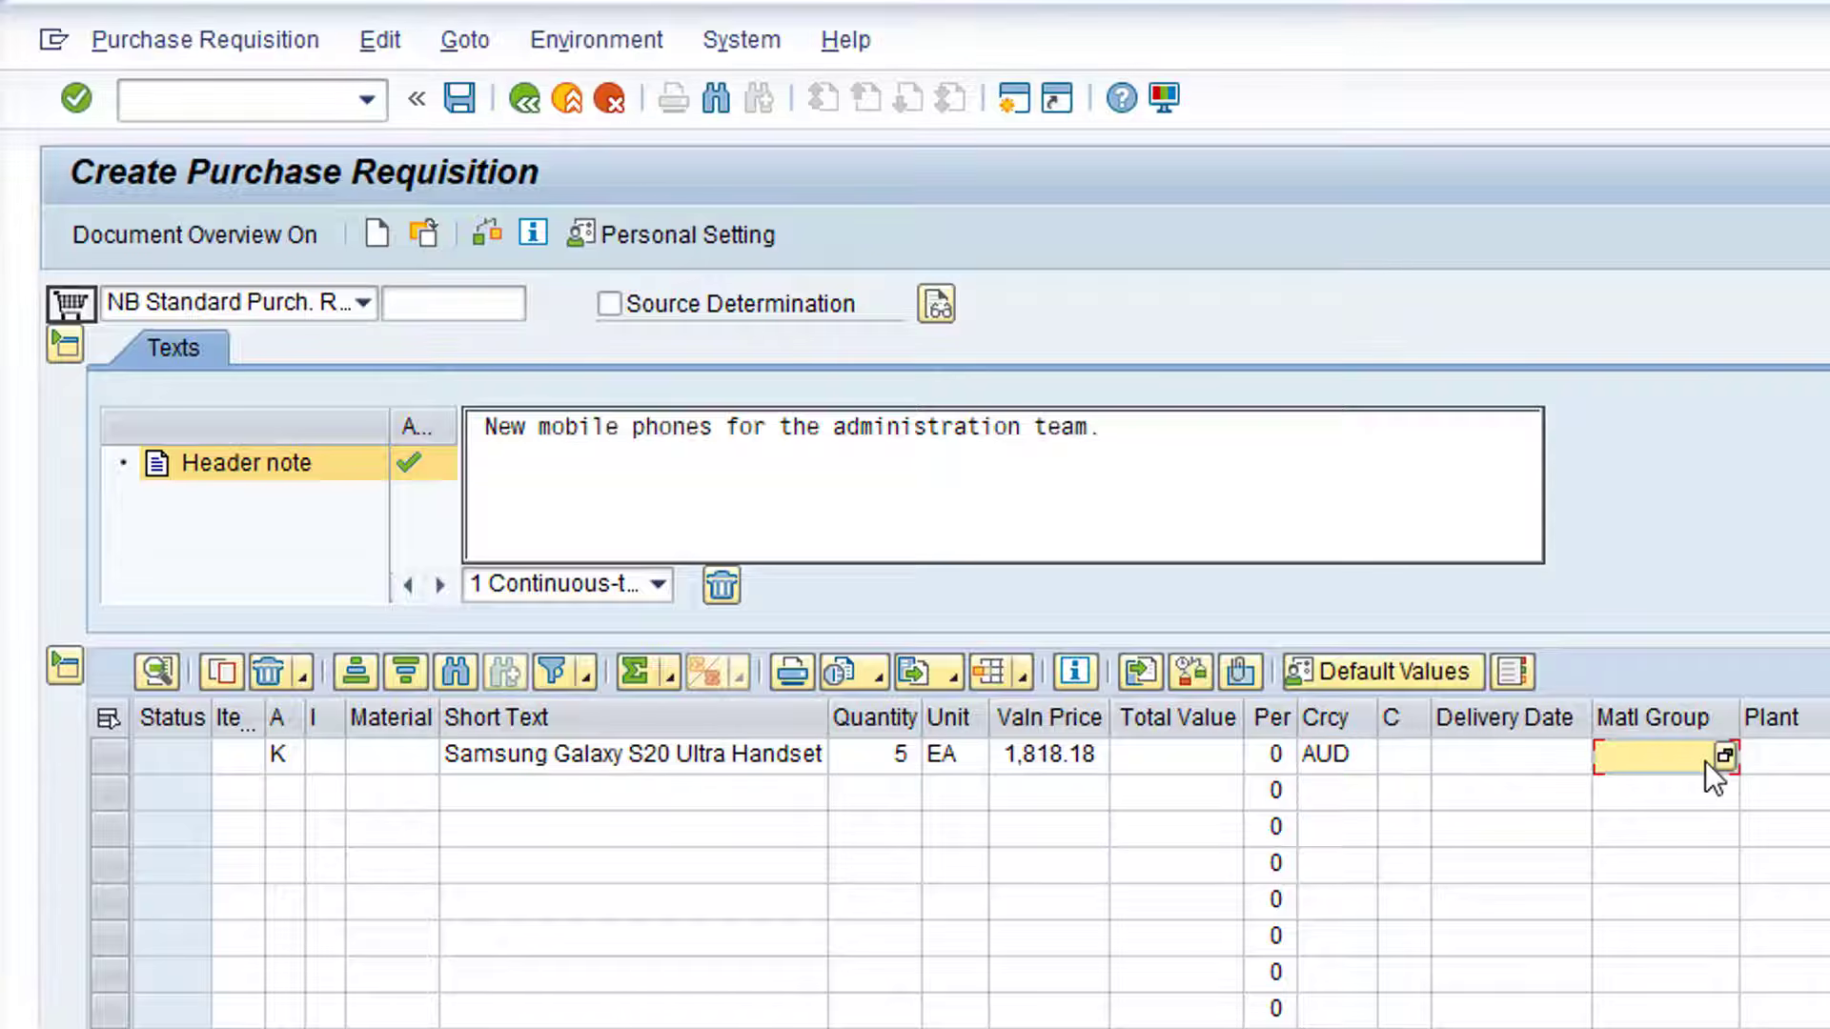
{"action": "left_click", "coordinate": [1725, 756]}
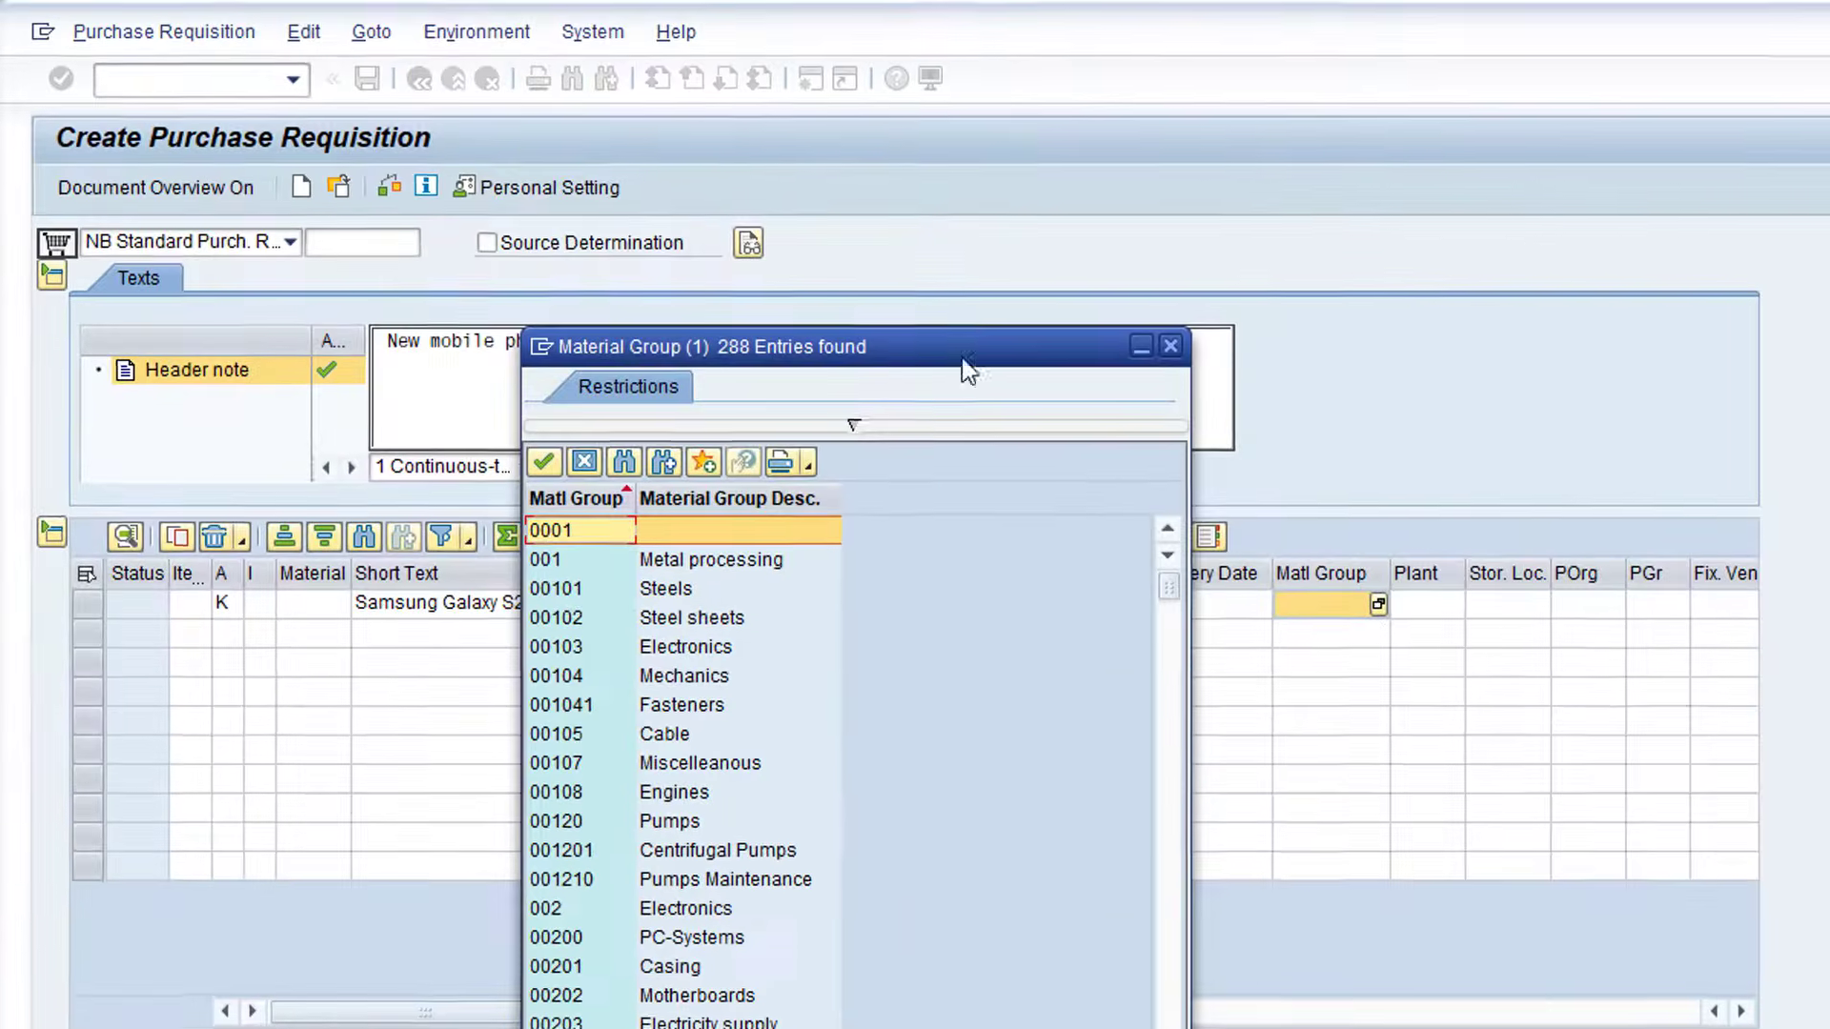
{"action": "left_click_drag", "start_coordinate": [965, 360], "coordinate": [930, 210]}
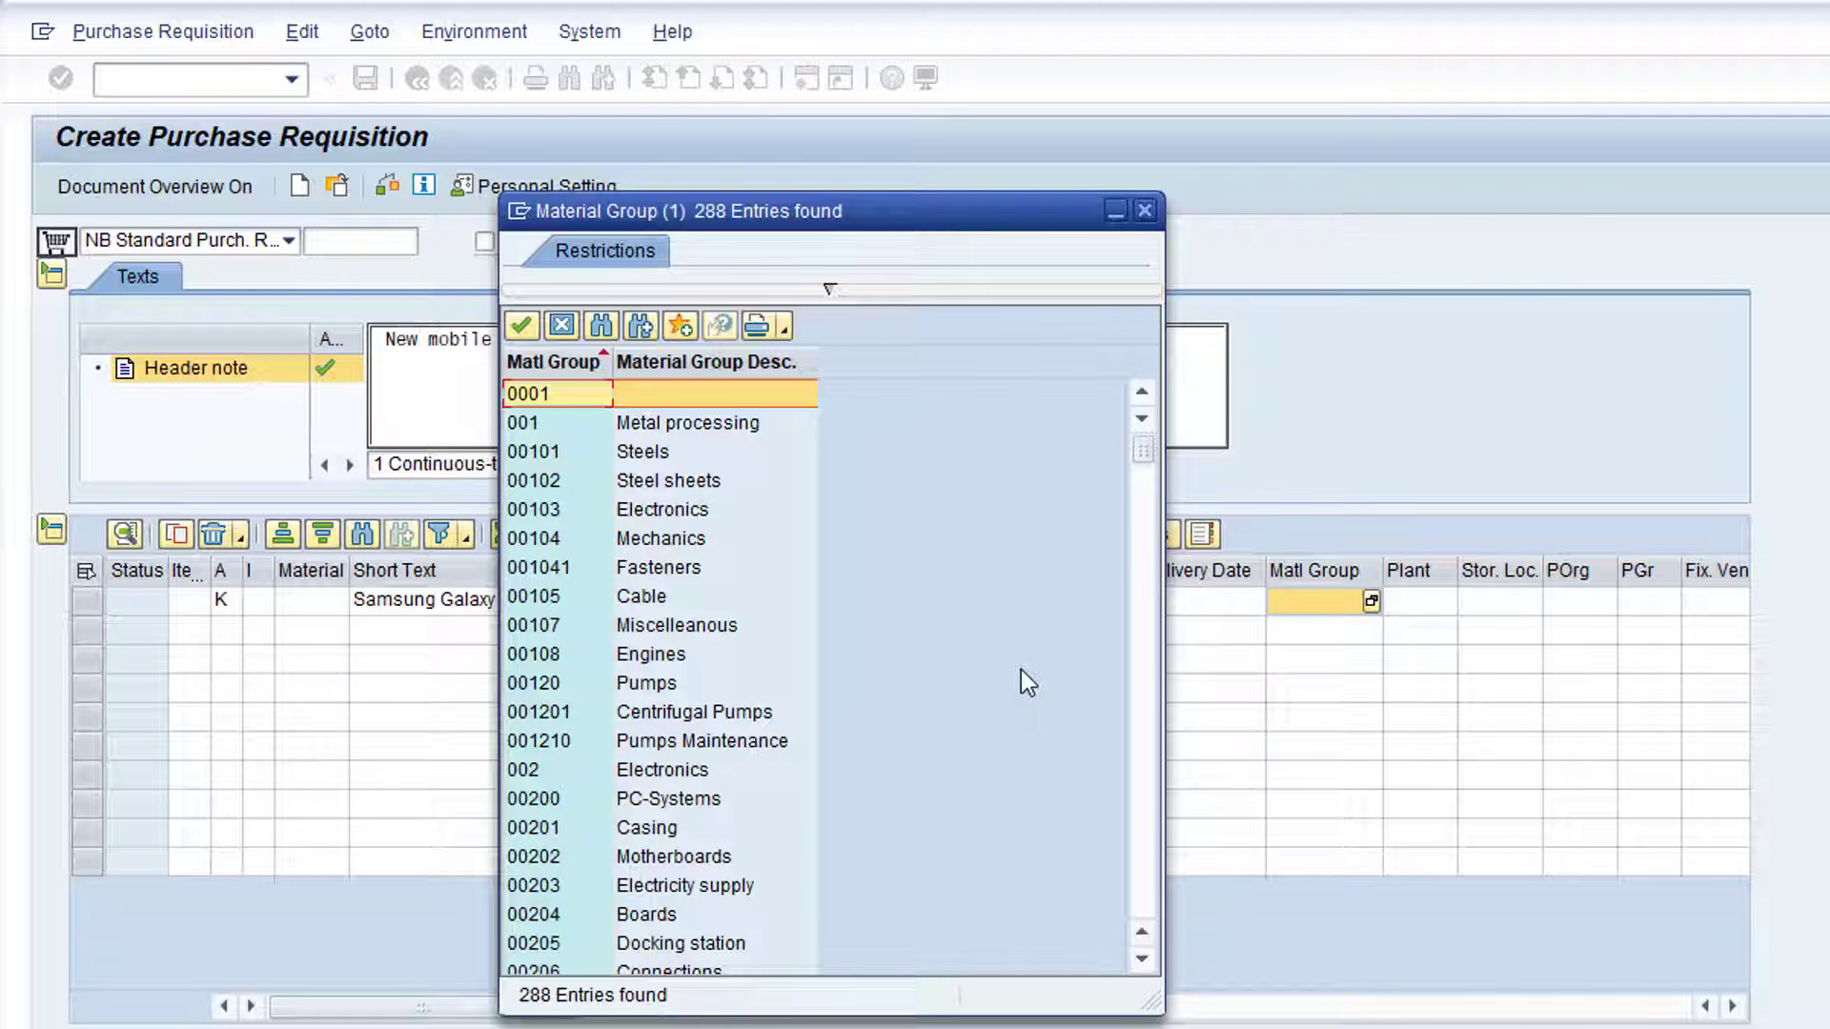
{"action": "left_click", "coordinate": [713, 361]}
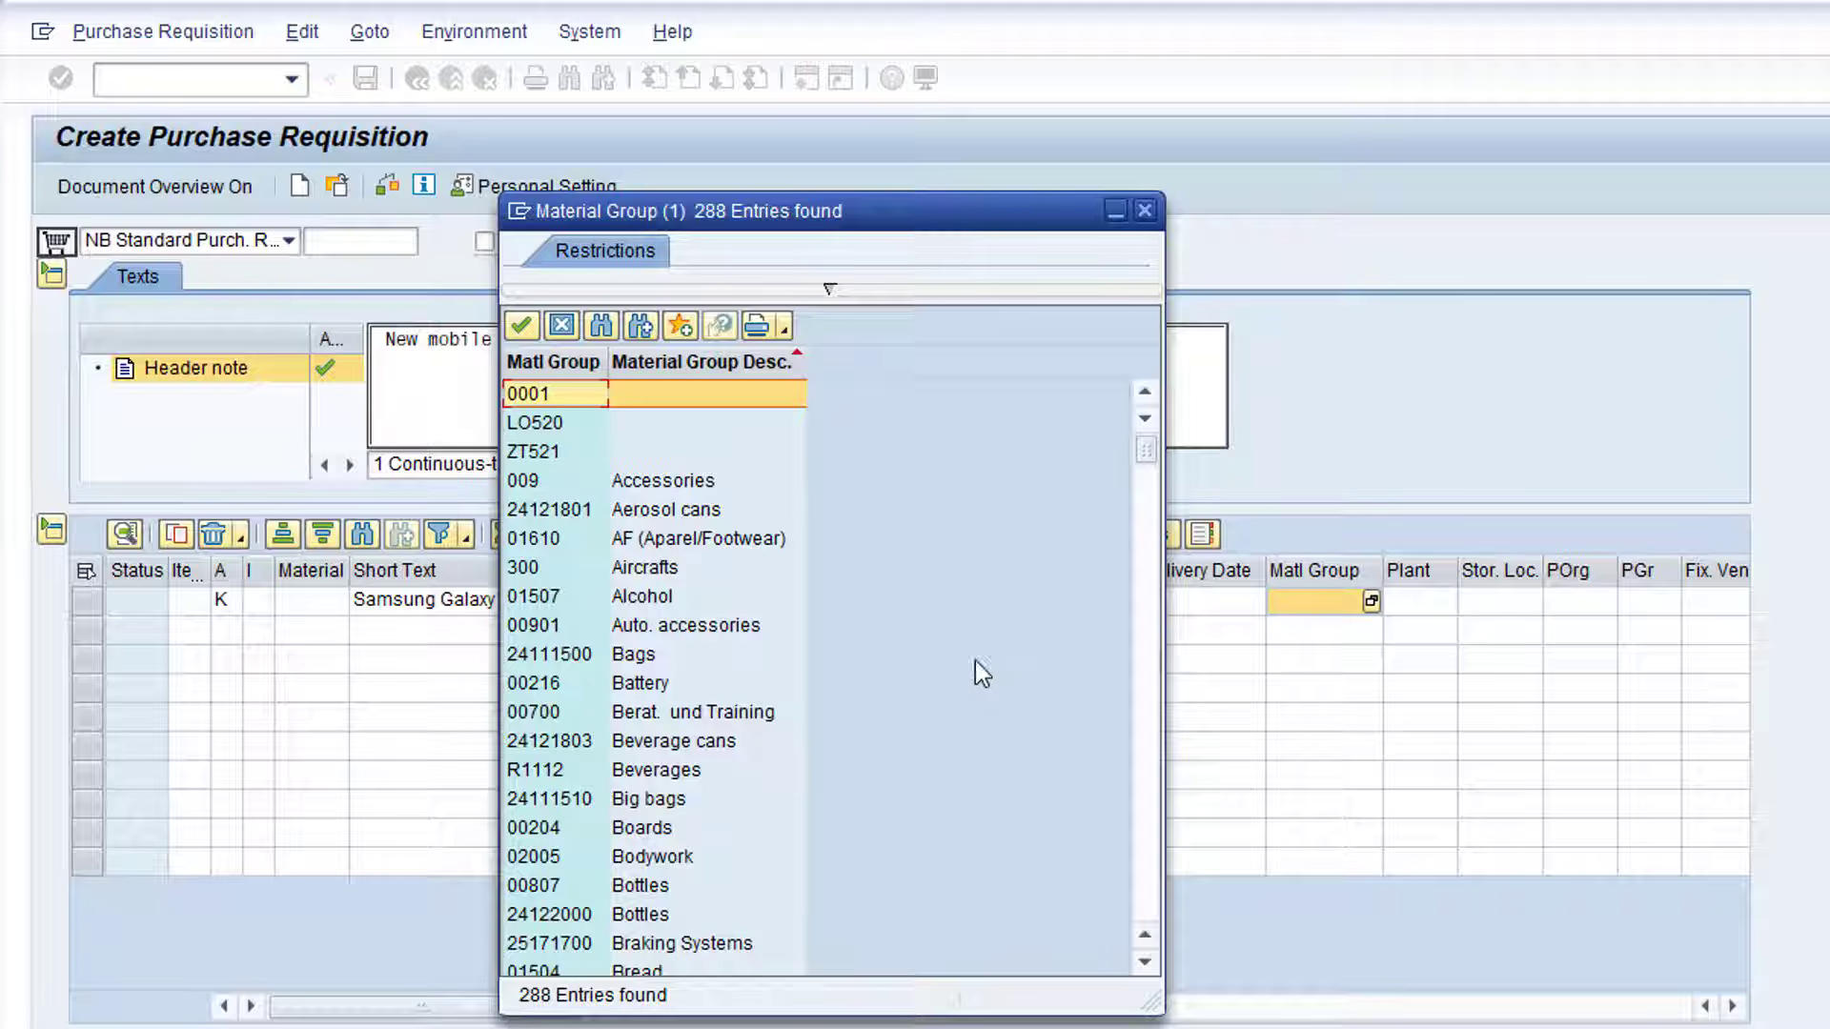
{"action": "left_click", "coordinate": [1145, 737]}
{"action": "left_click", "coordinate": [1146, 735]}
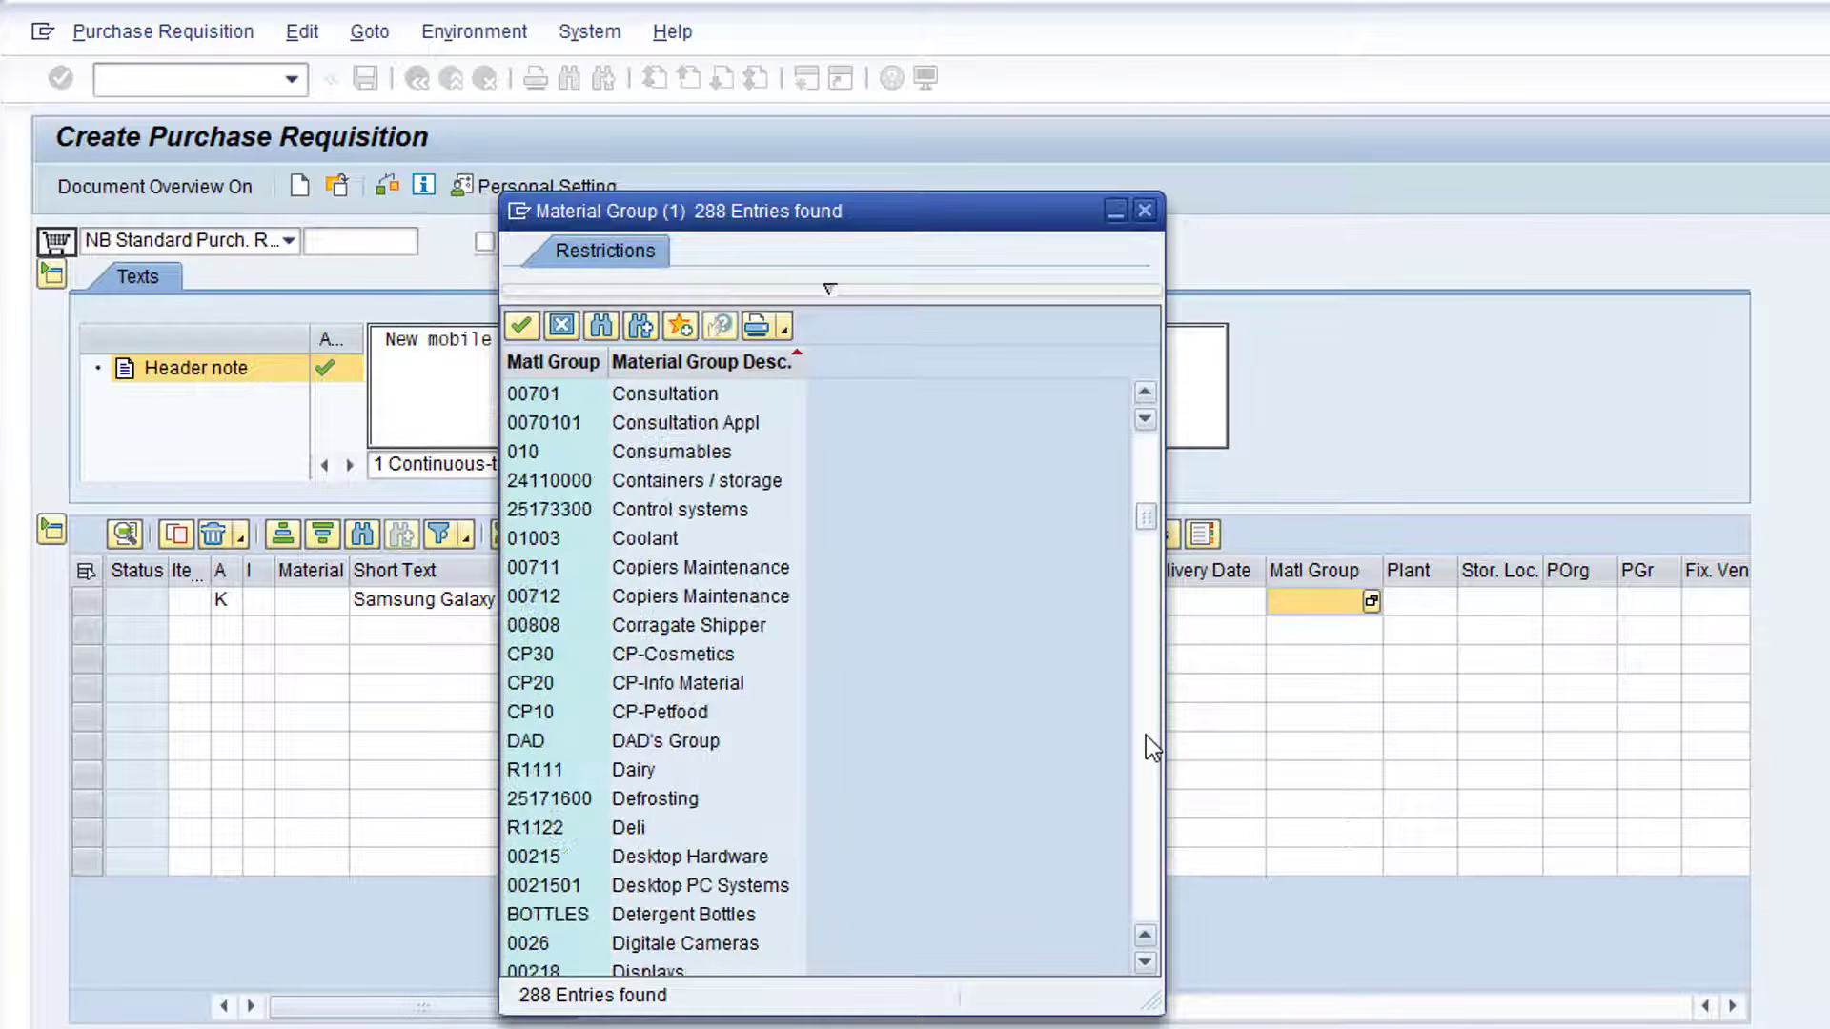
{"action": "left_click", "coordinate": [1145, 735]}
{"action": "left_click", "coordinate": [1146, 735]}
{"action": "left_click", "coordinate": [1146, 735]}
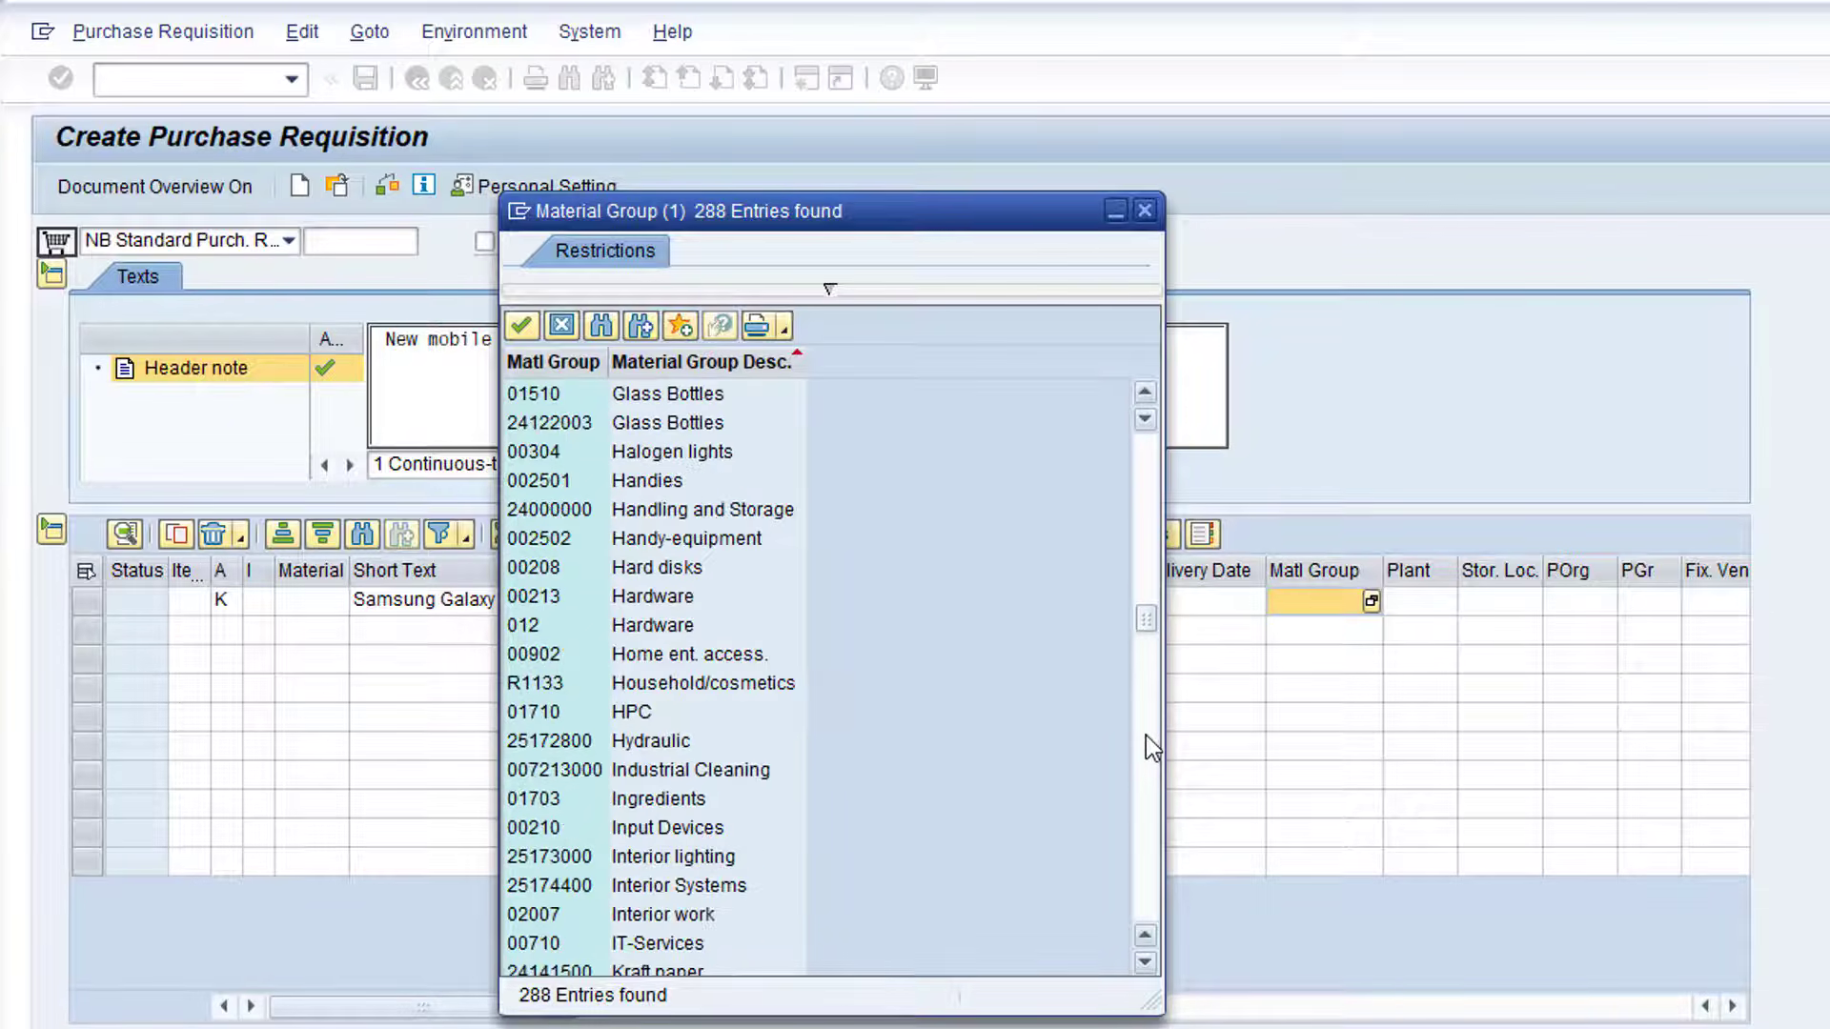
{"action": "left_click", "coordinate": [1146, 735]}
{"action": "left_click", "coordinate": [1146, 735]}
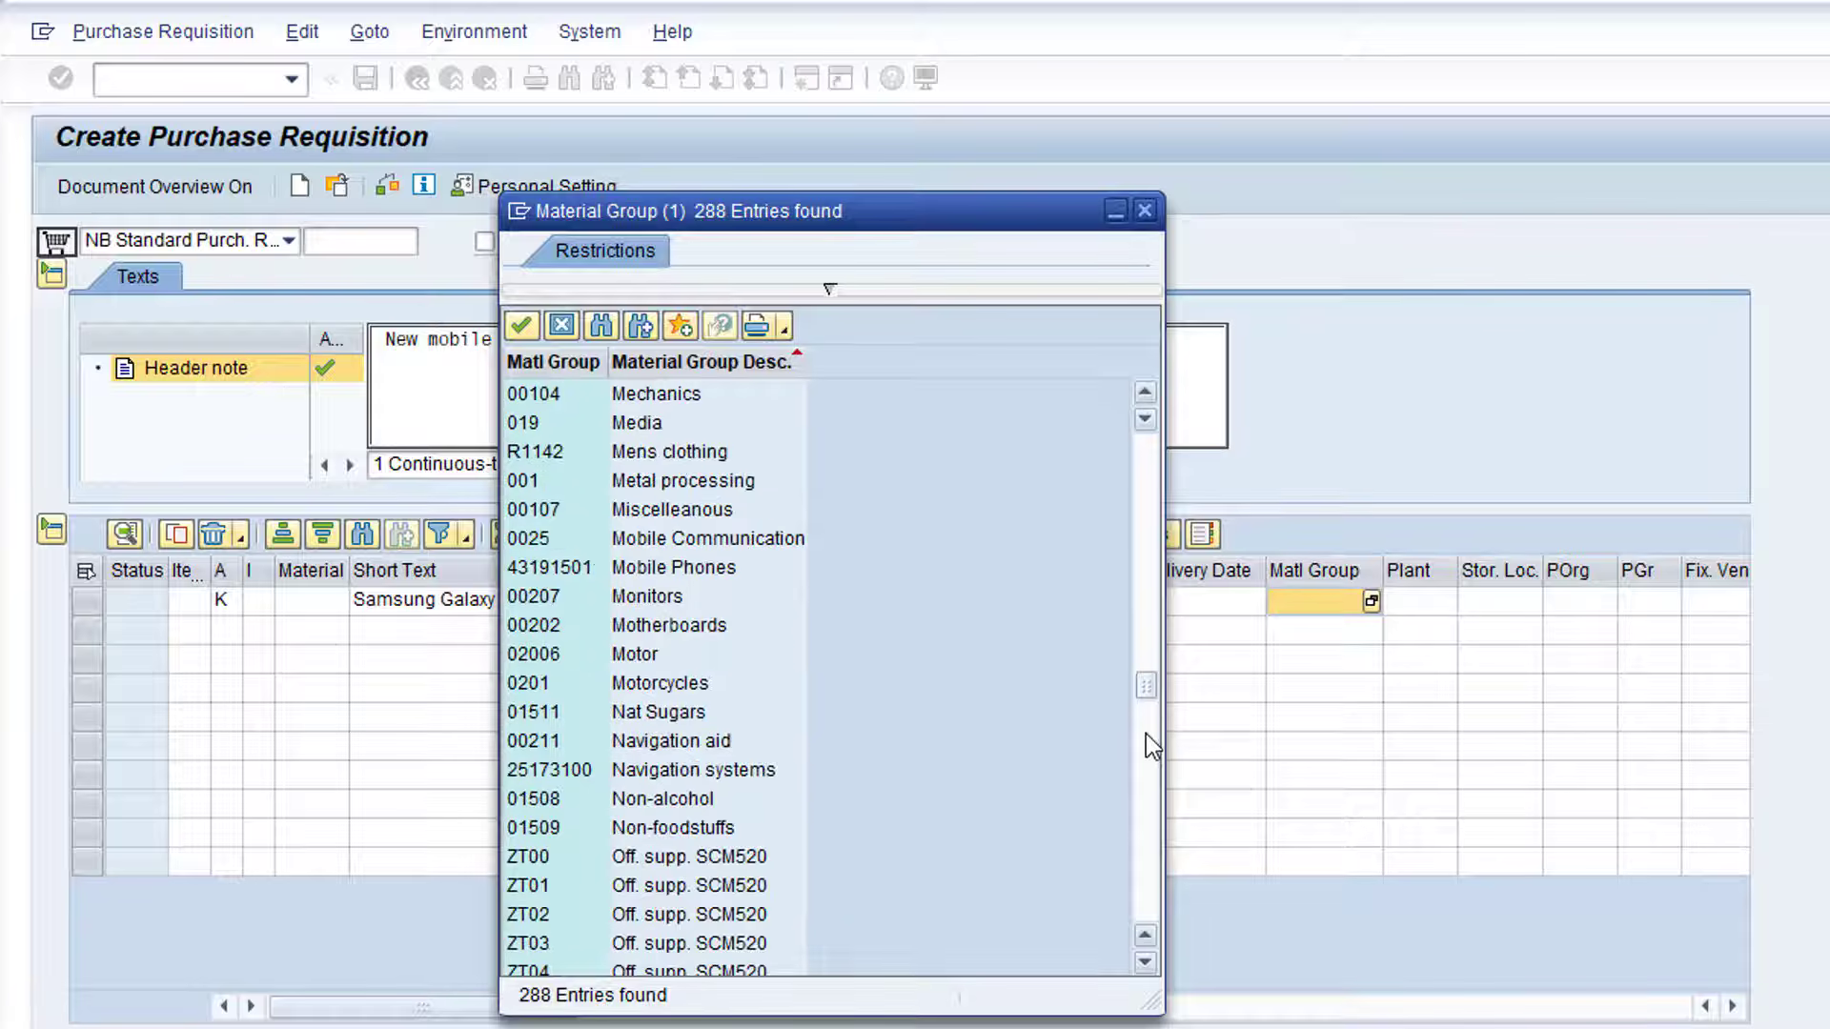
{"action": "double_click", "coordinate": [705, 567]}
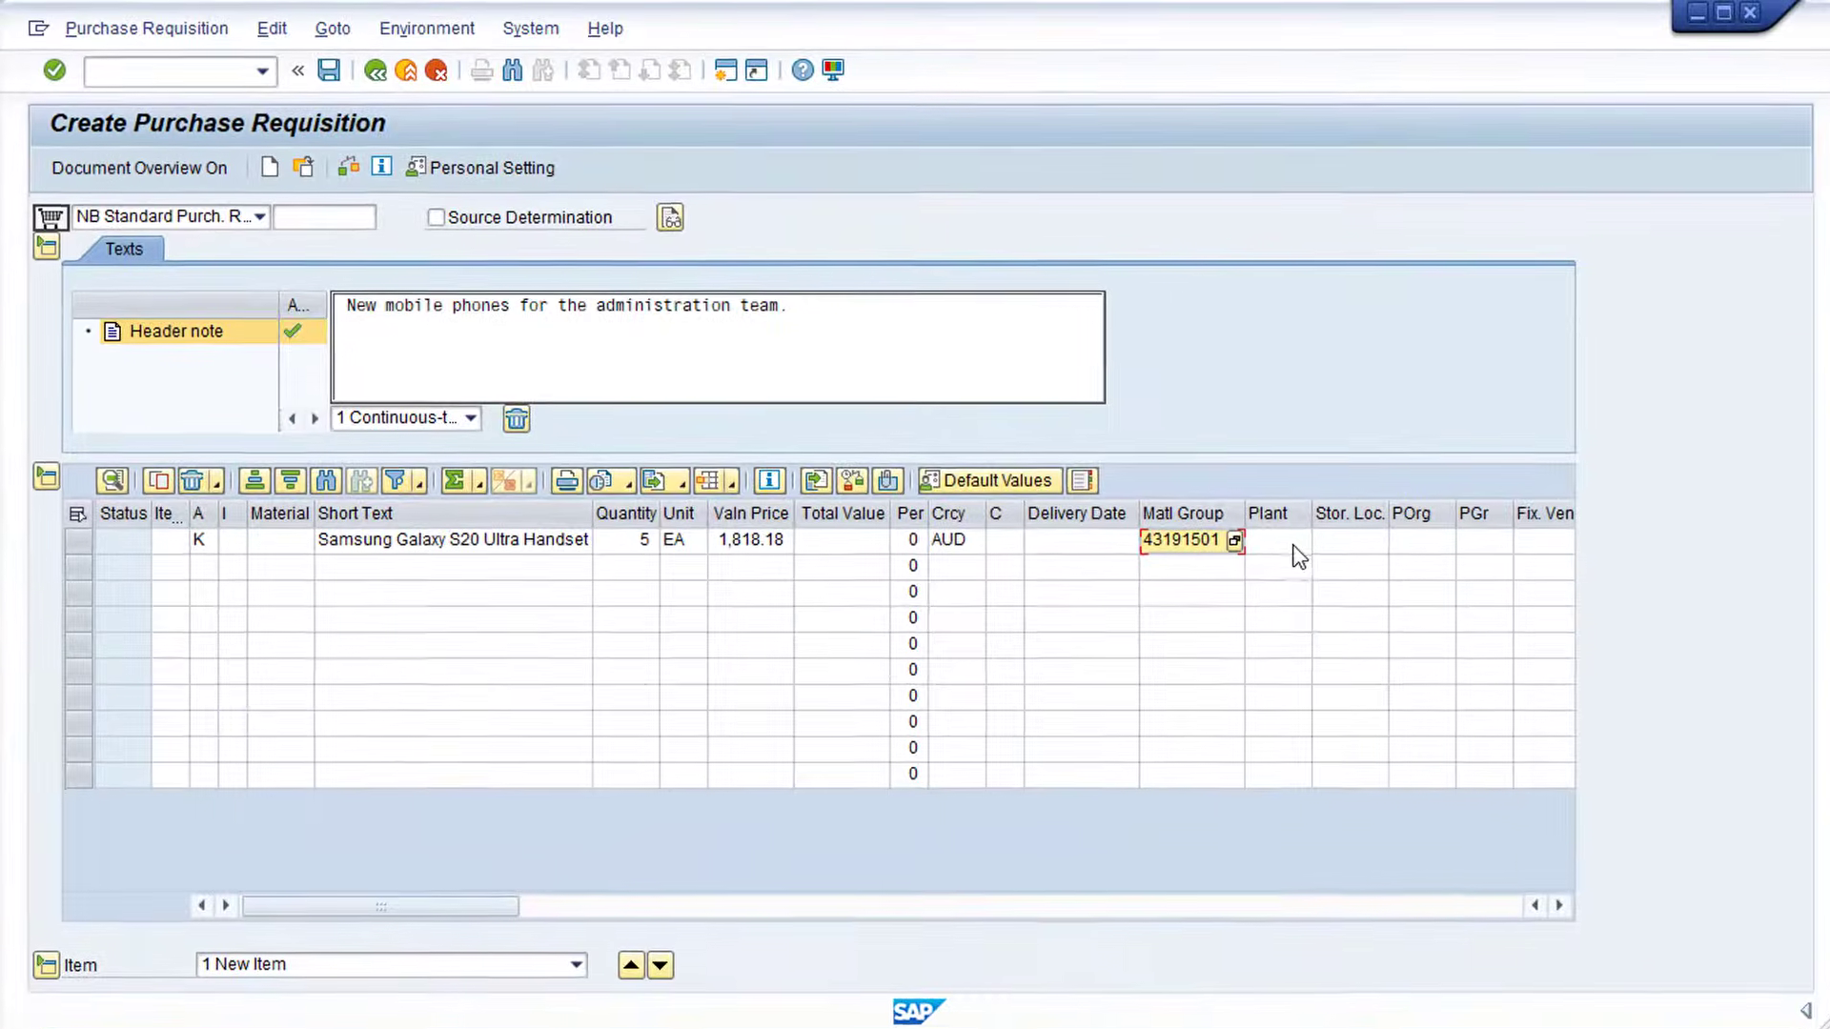
Step: Assign plant 8522 (Sydney) to the handset item and validate the item entries
{"action": "left_click", "coordinate": [1692, 715]}
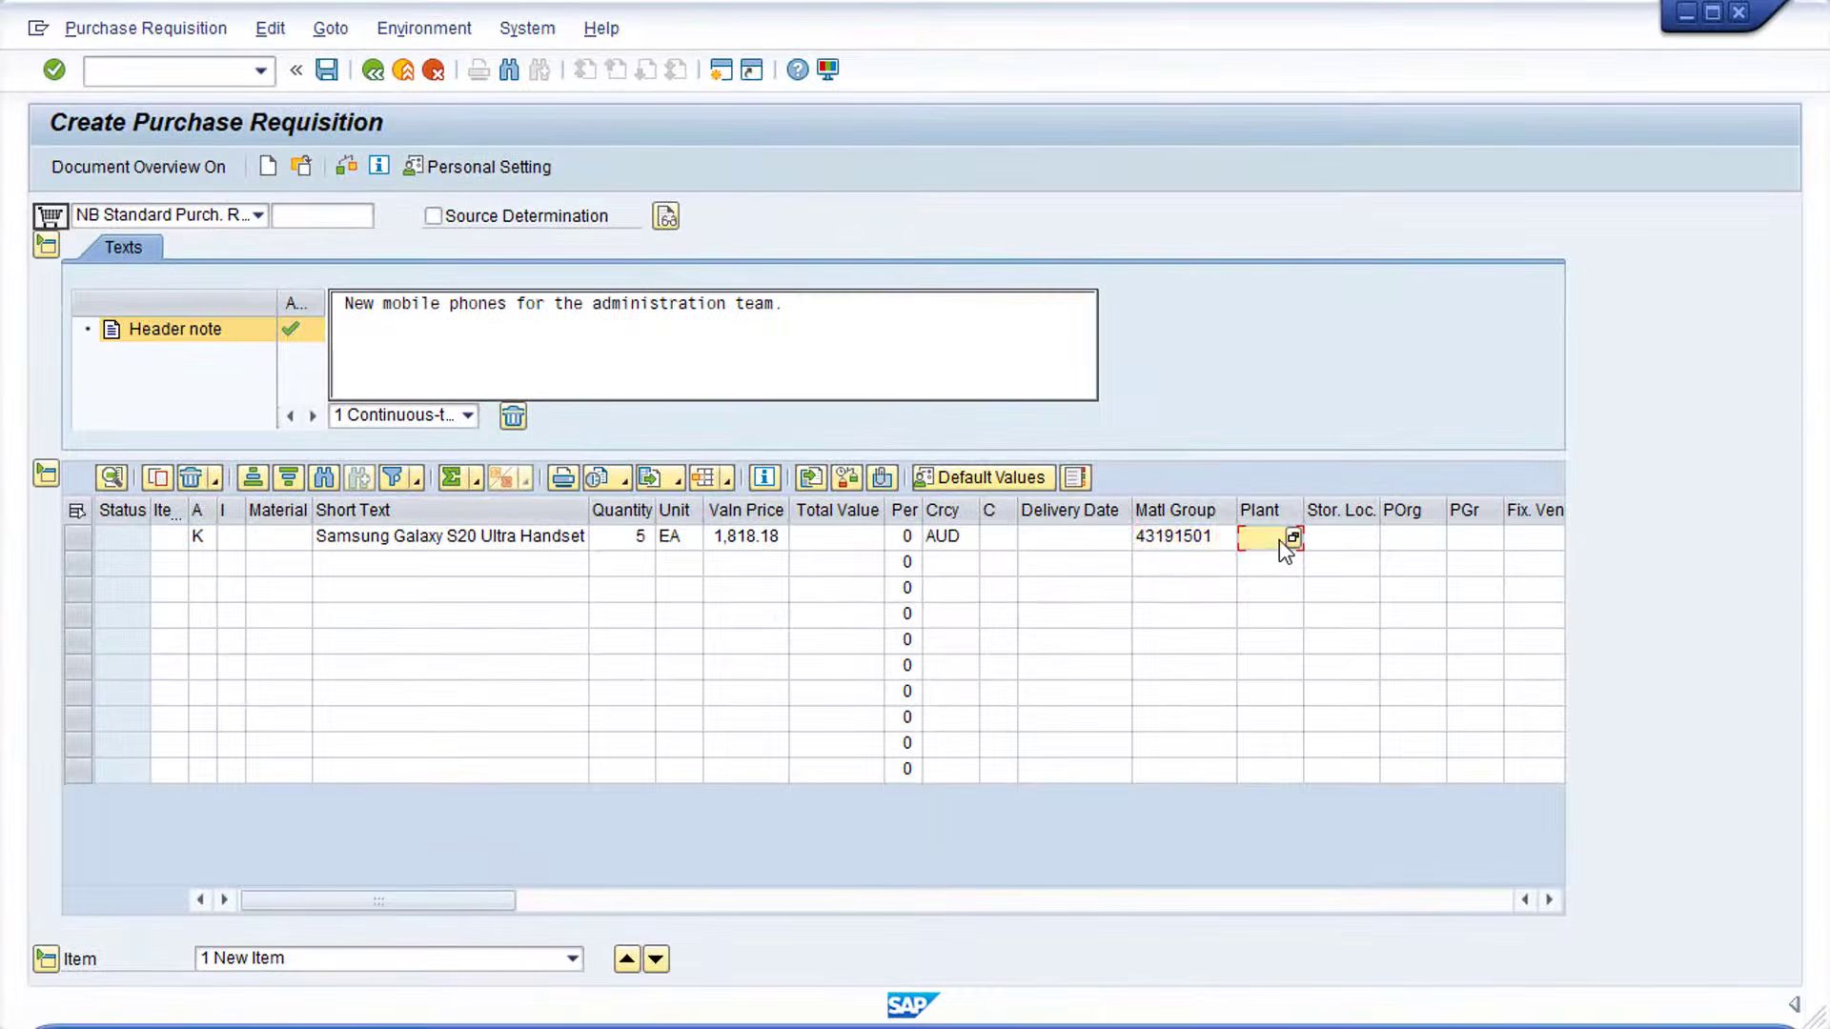
{"action": "left_click", "coordinate": [1293, 537]}
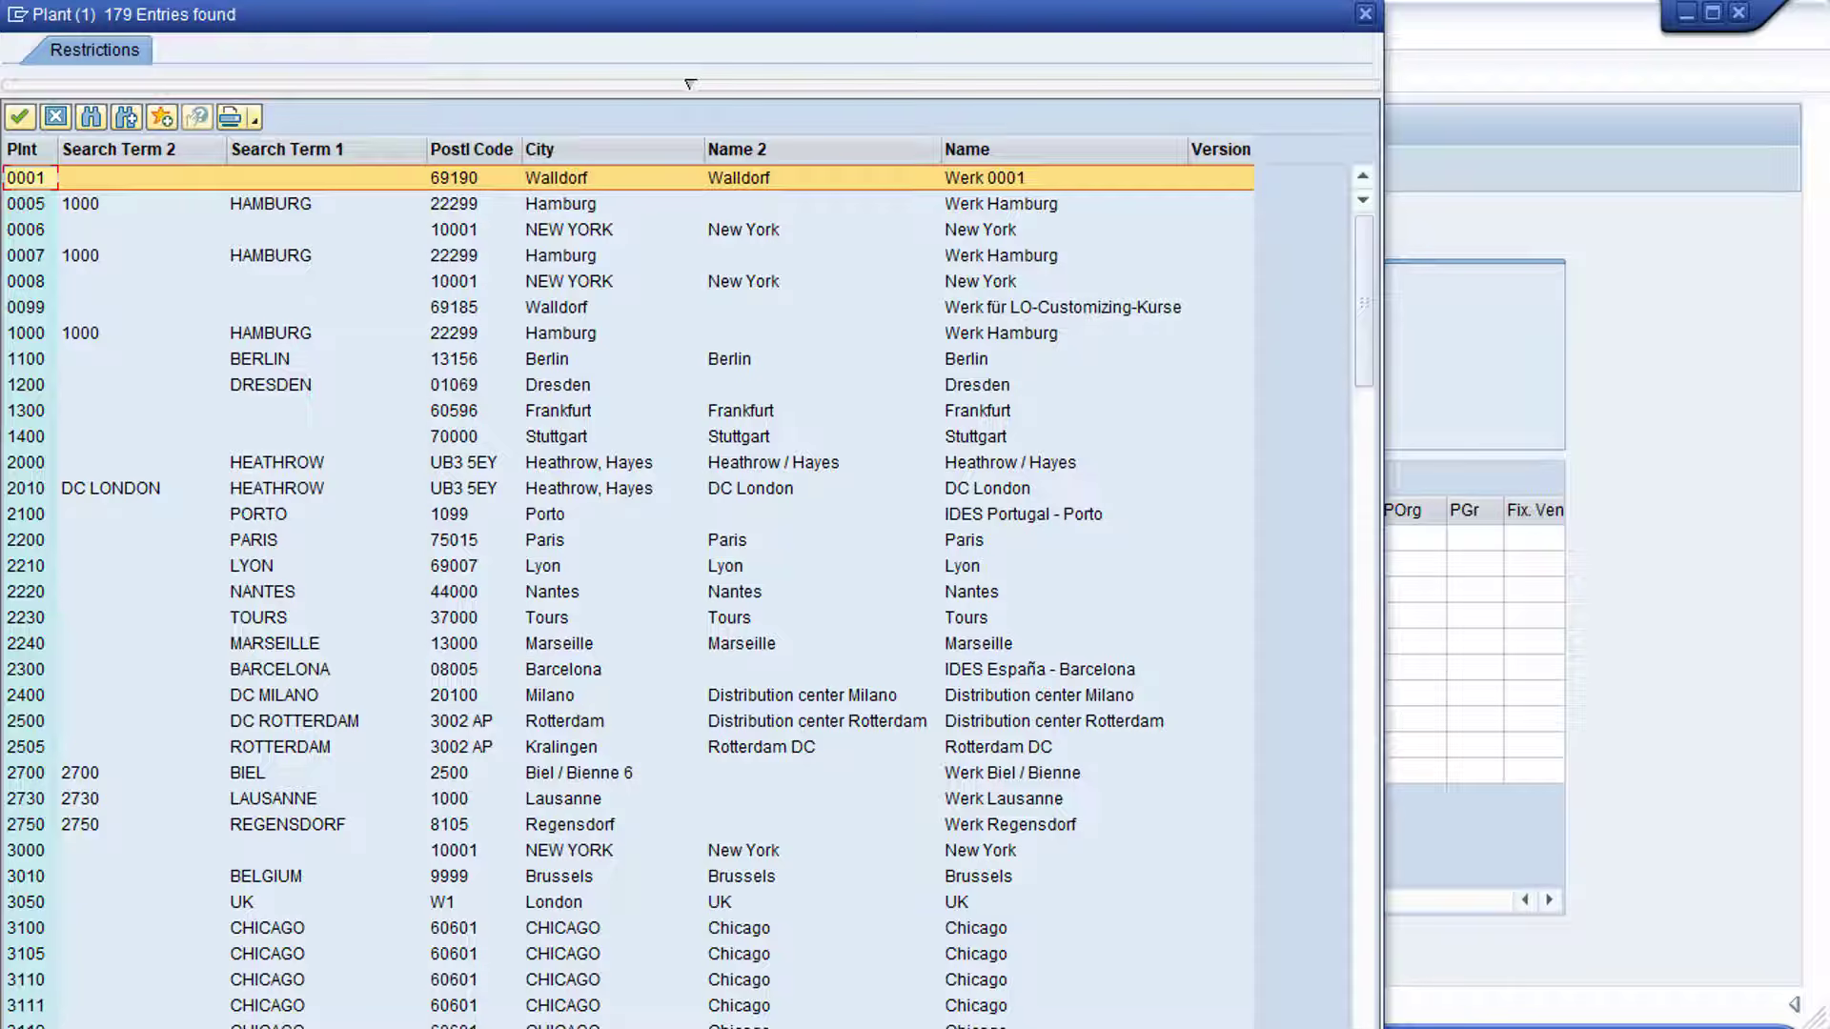
{"action": "left_click_drag", "start_coordinate": [1267, 1027], "coordinate": [1268, 850]}
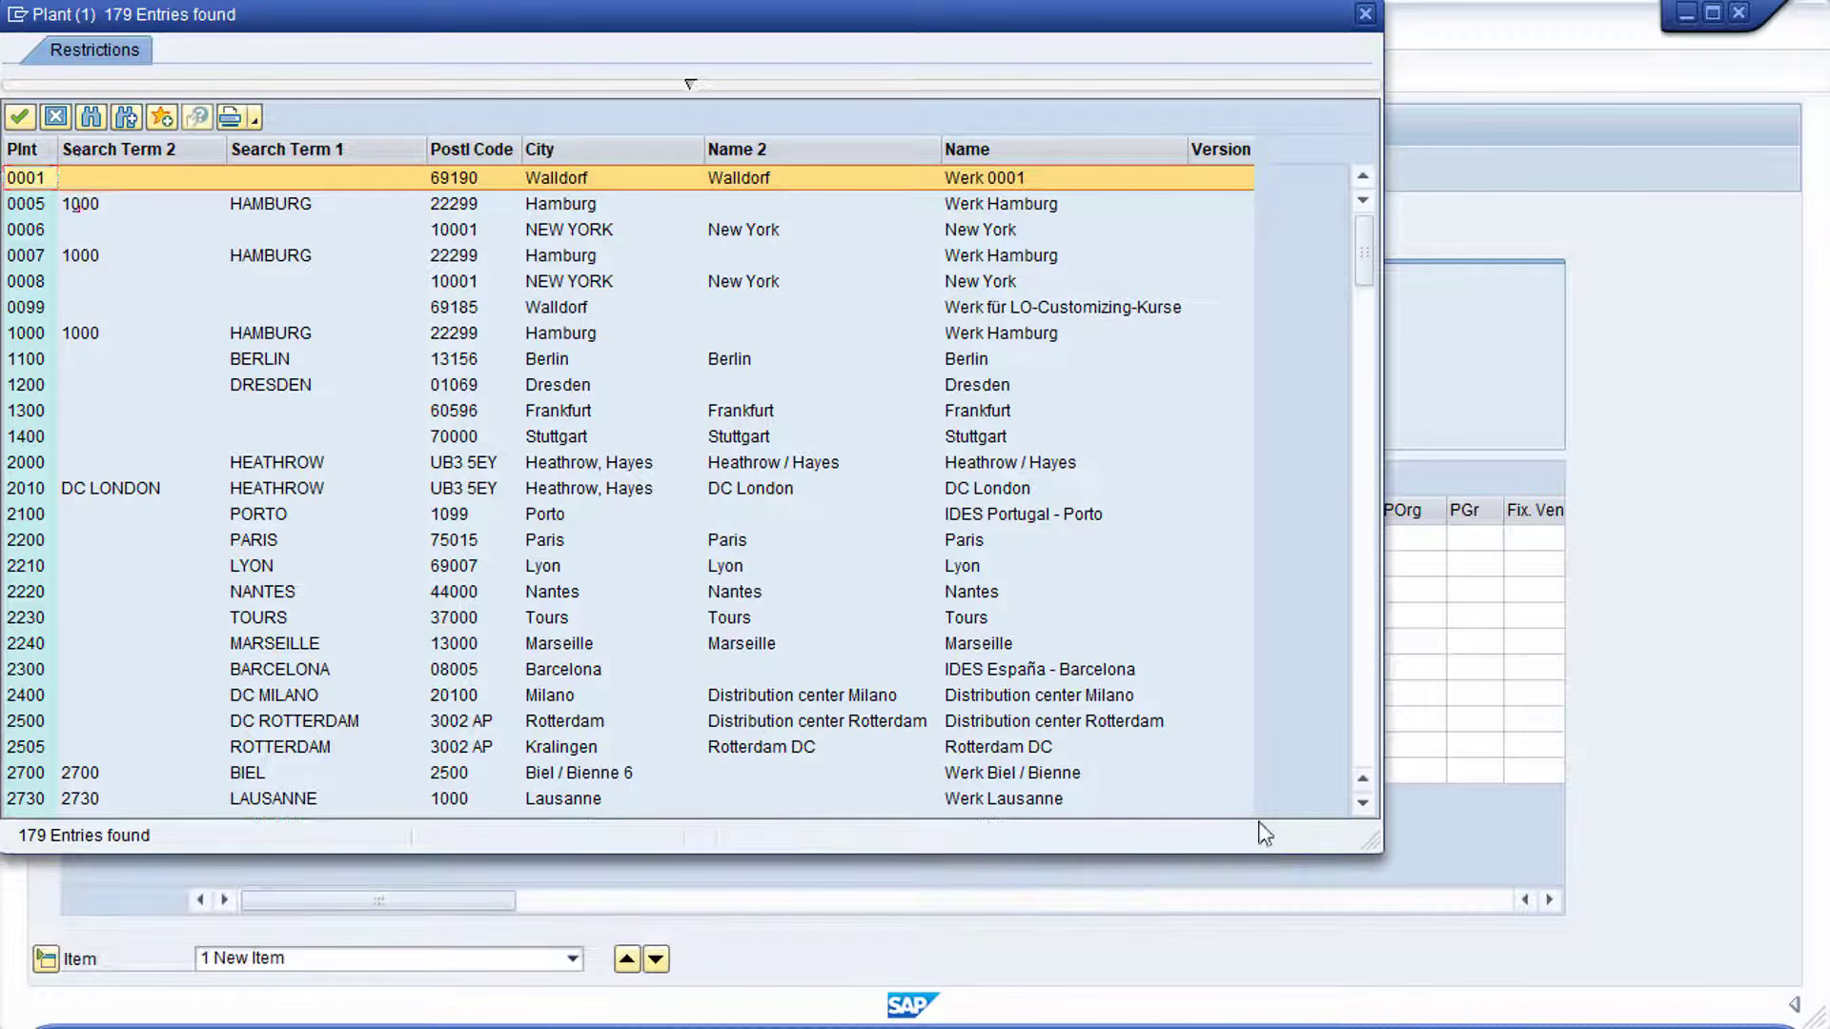
{"action": "left_click_drag", "start_coordinate": [932, 26], "coordinate": [1113, 80]}
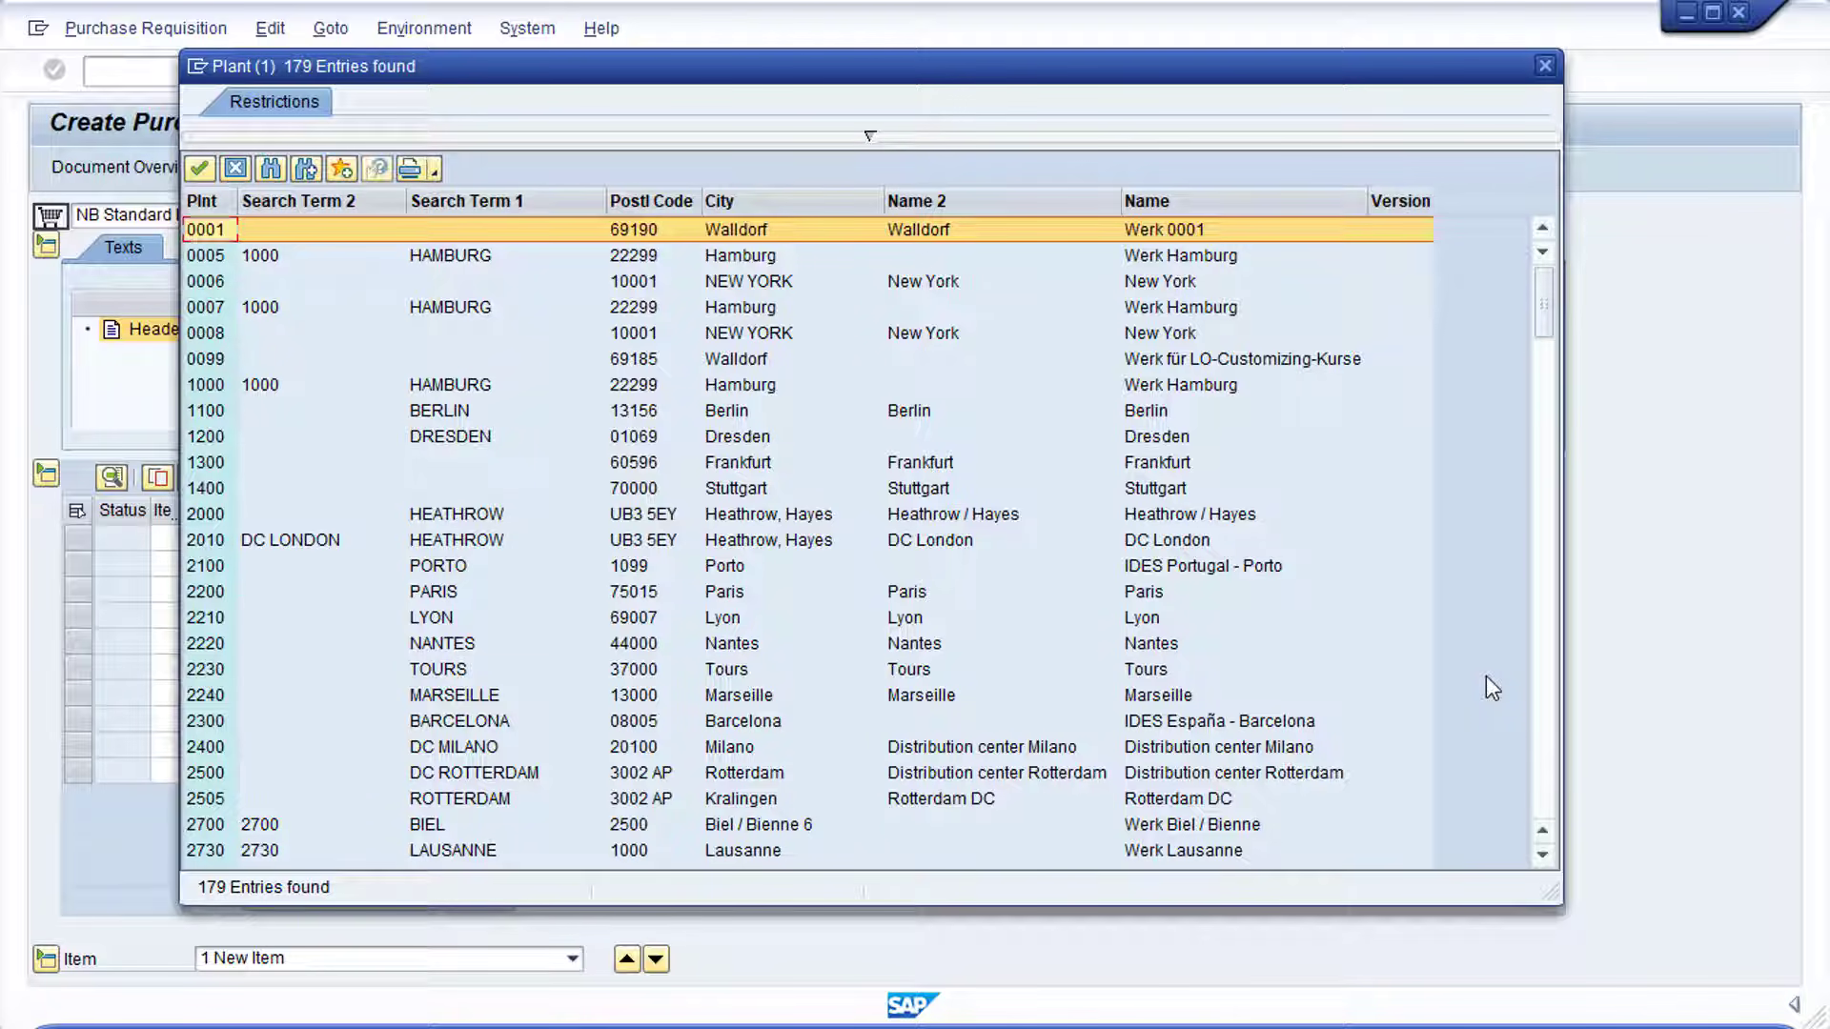
{"action": "left_click", "coordinate": [1543, 725]}
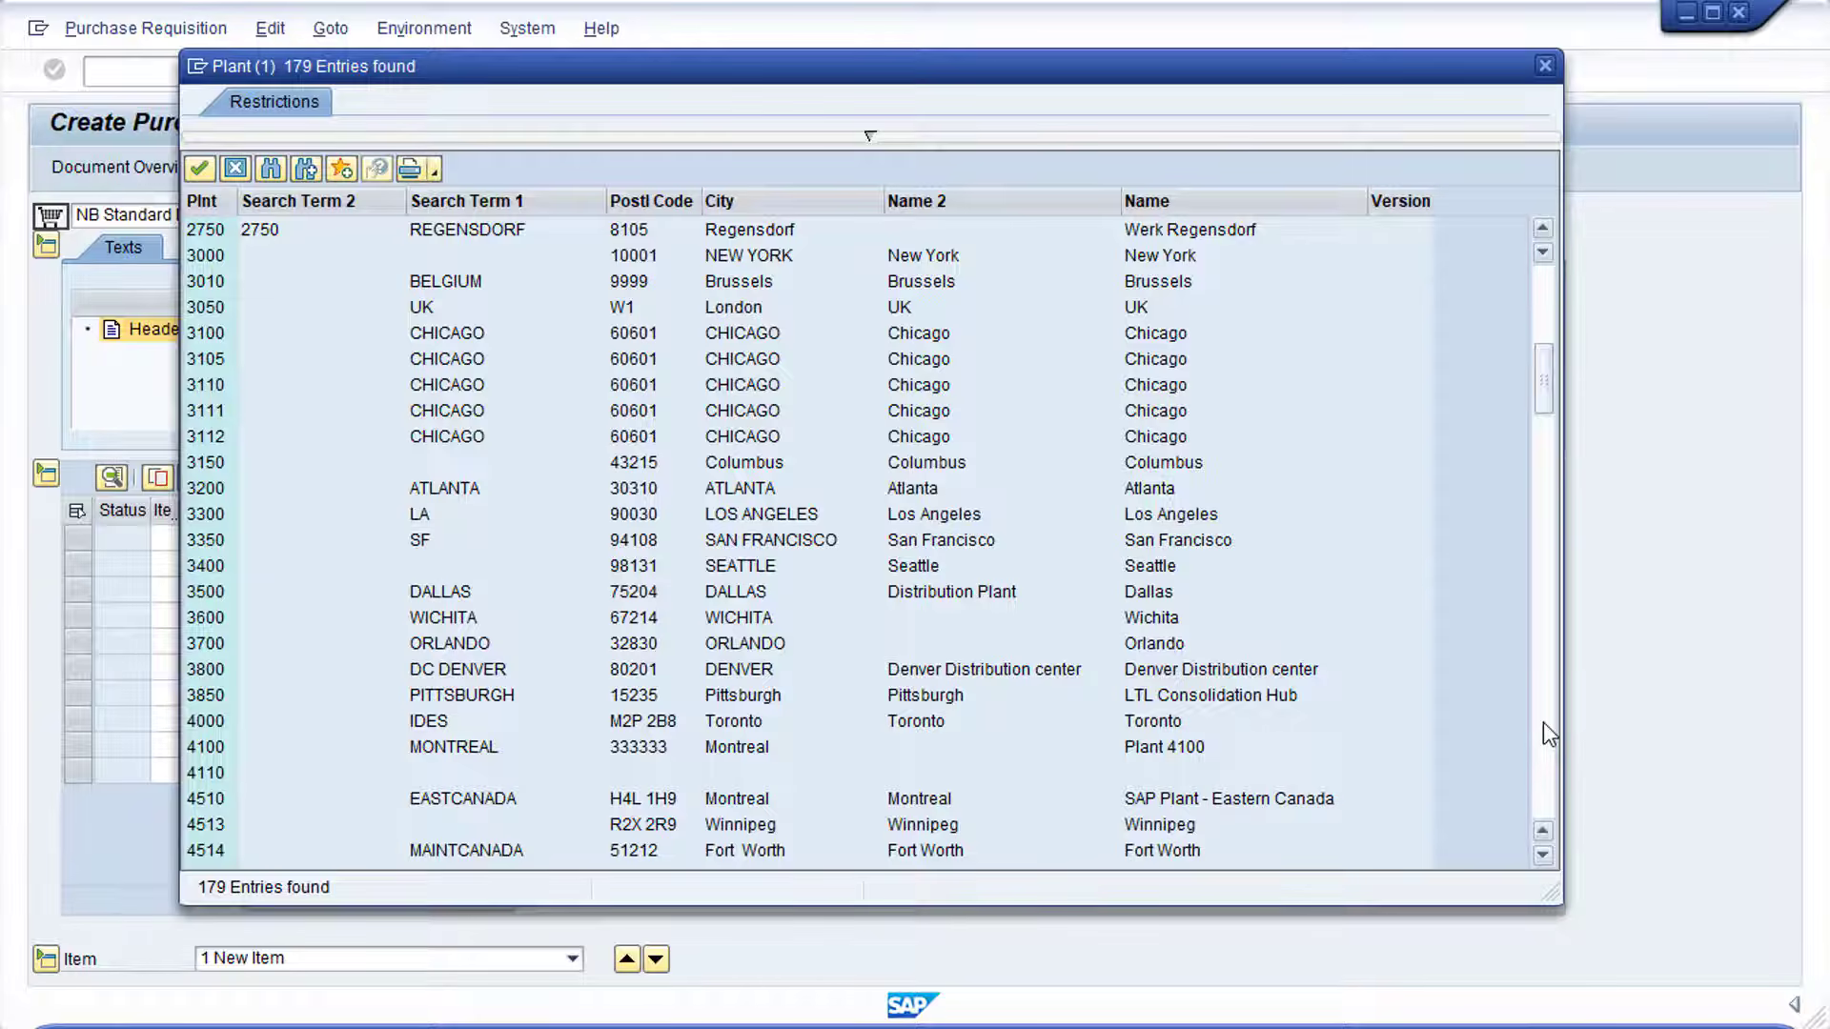
{"action": "left_click", "coordinate": [1542, 723]}
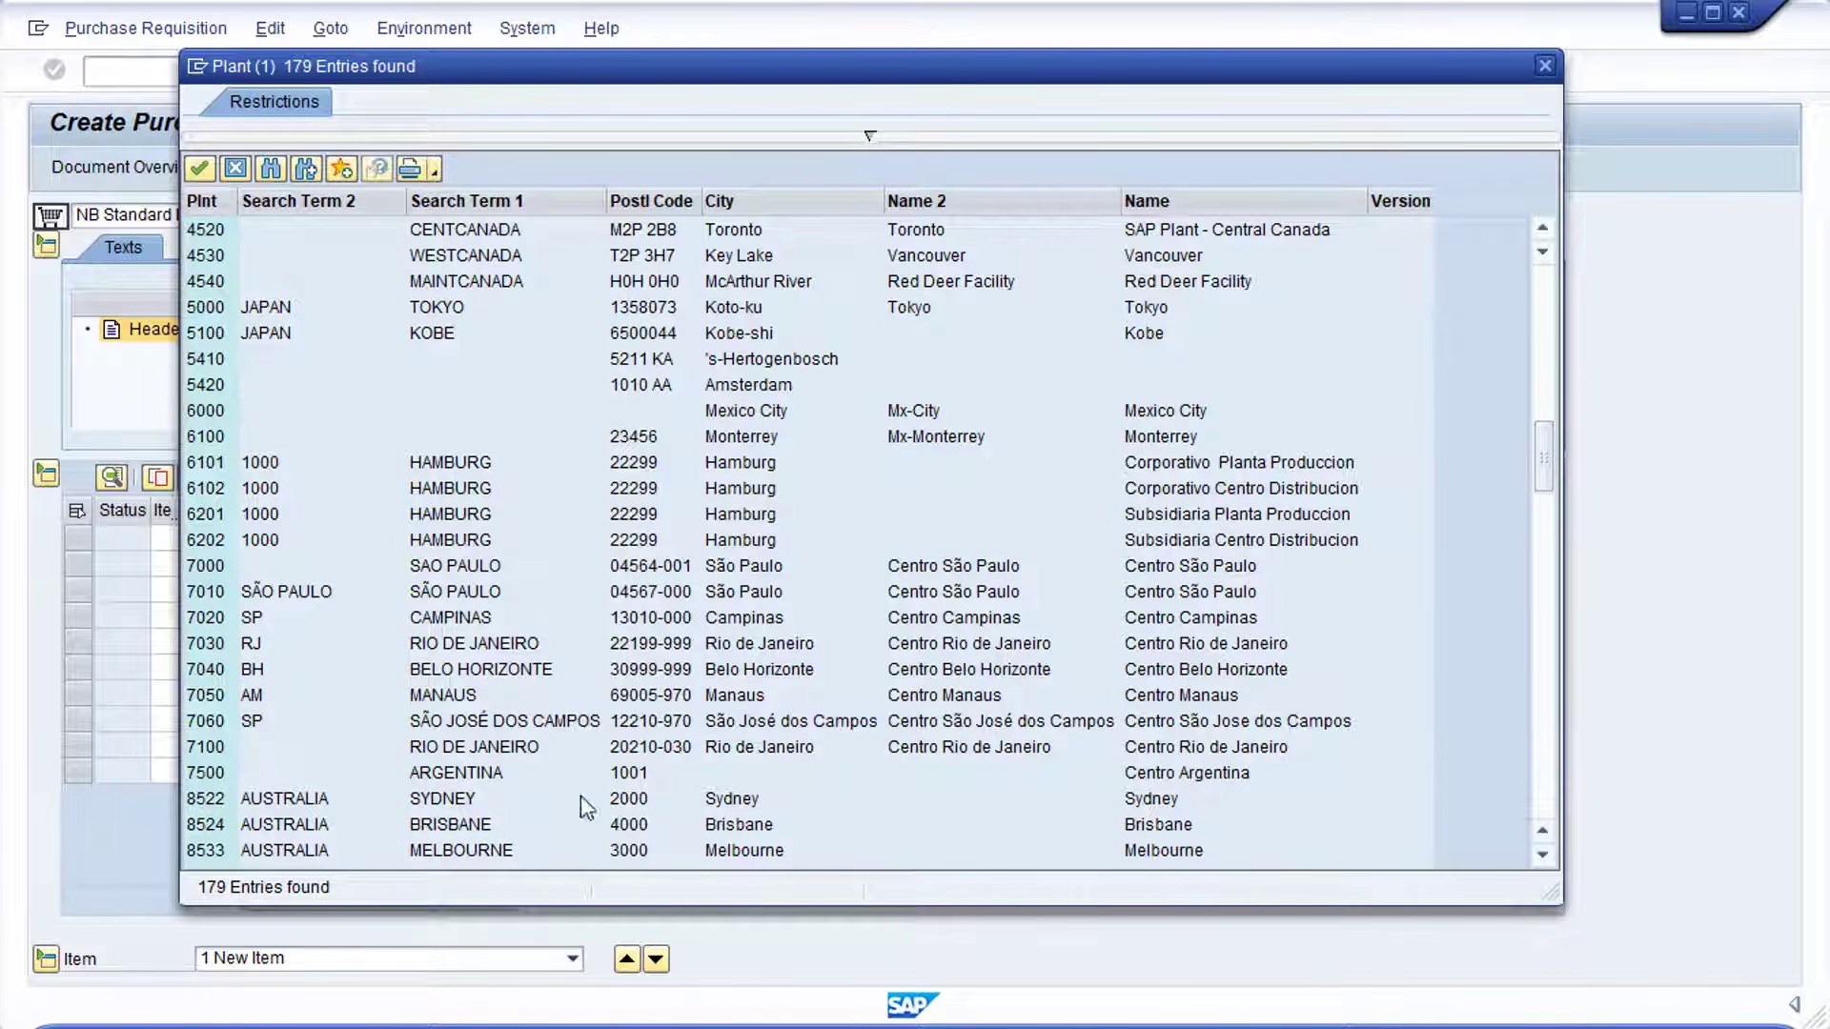
{"action": "double_click", "coordinate": [213, 799]}
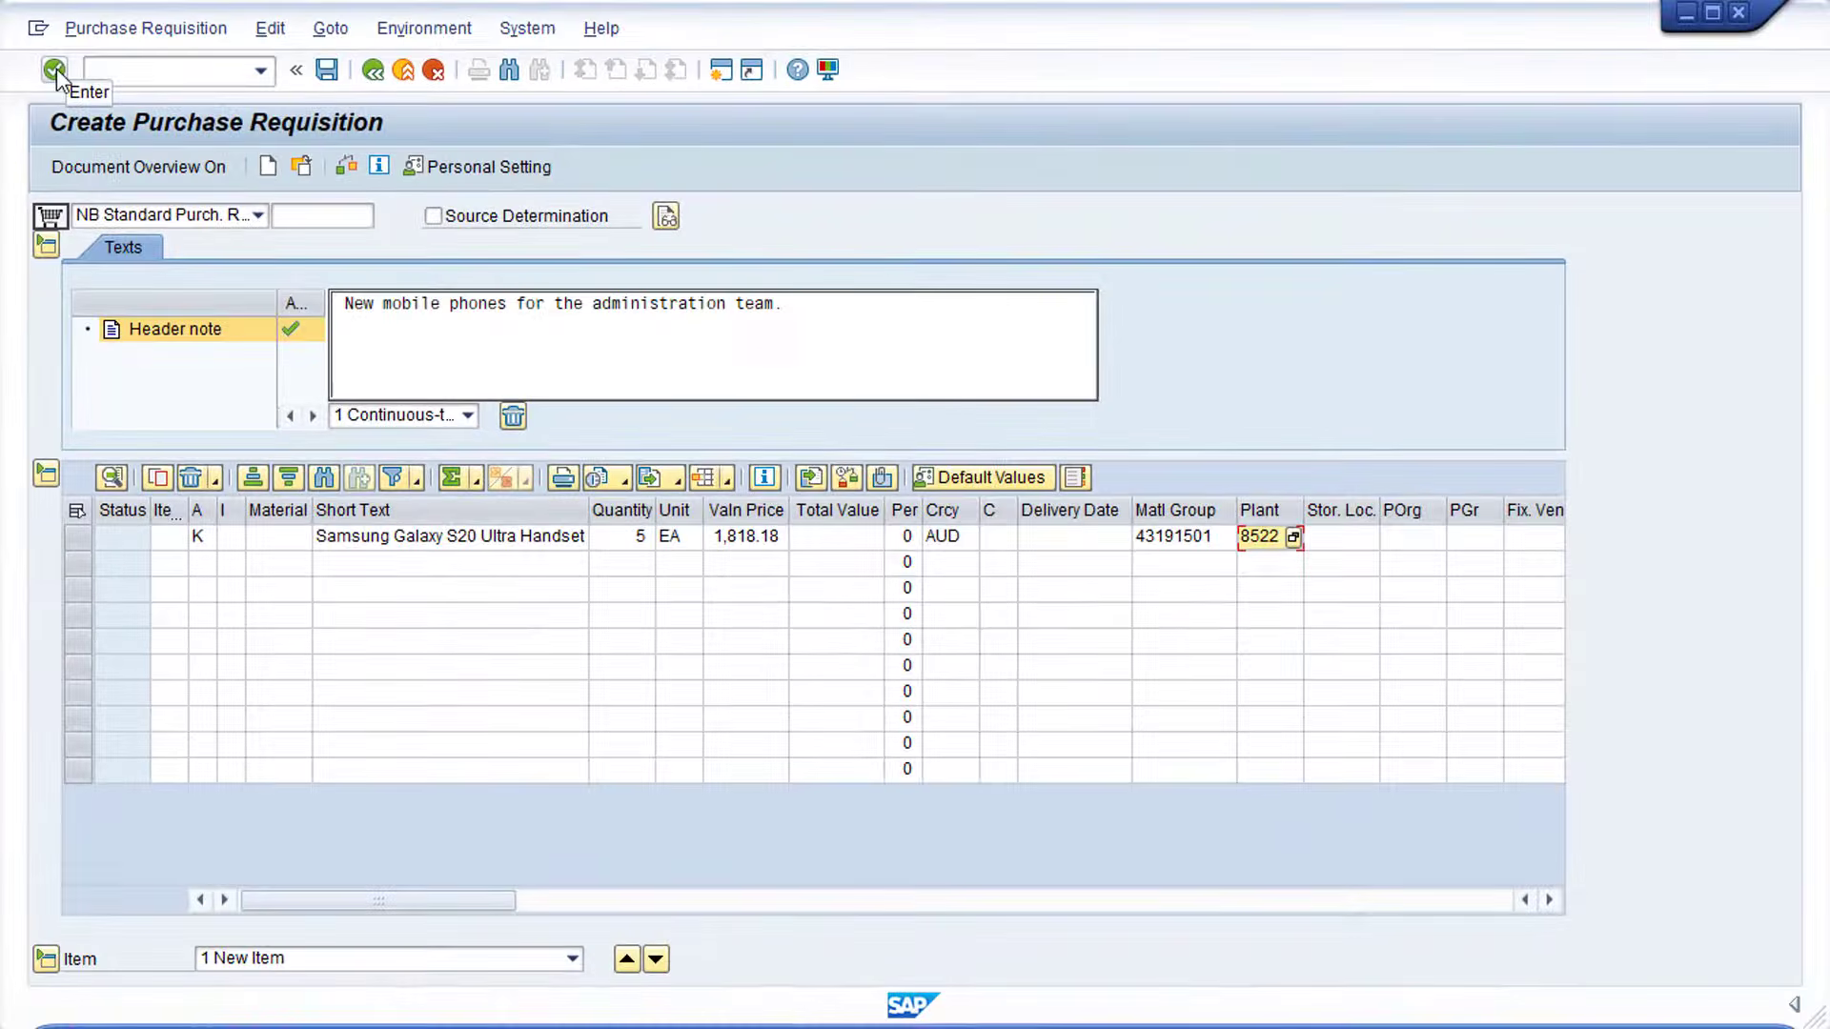
{"action": "left_click", "coordinate": [56, 69]}
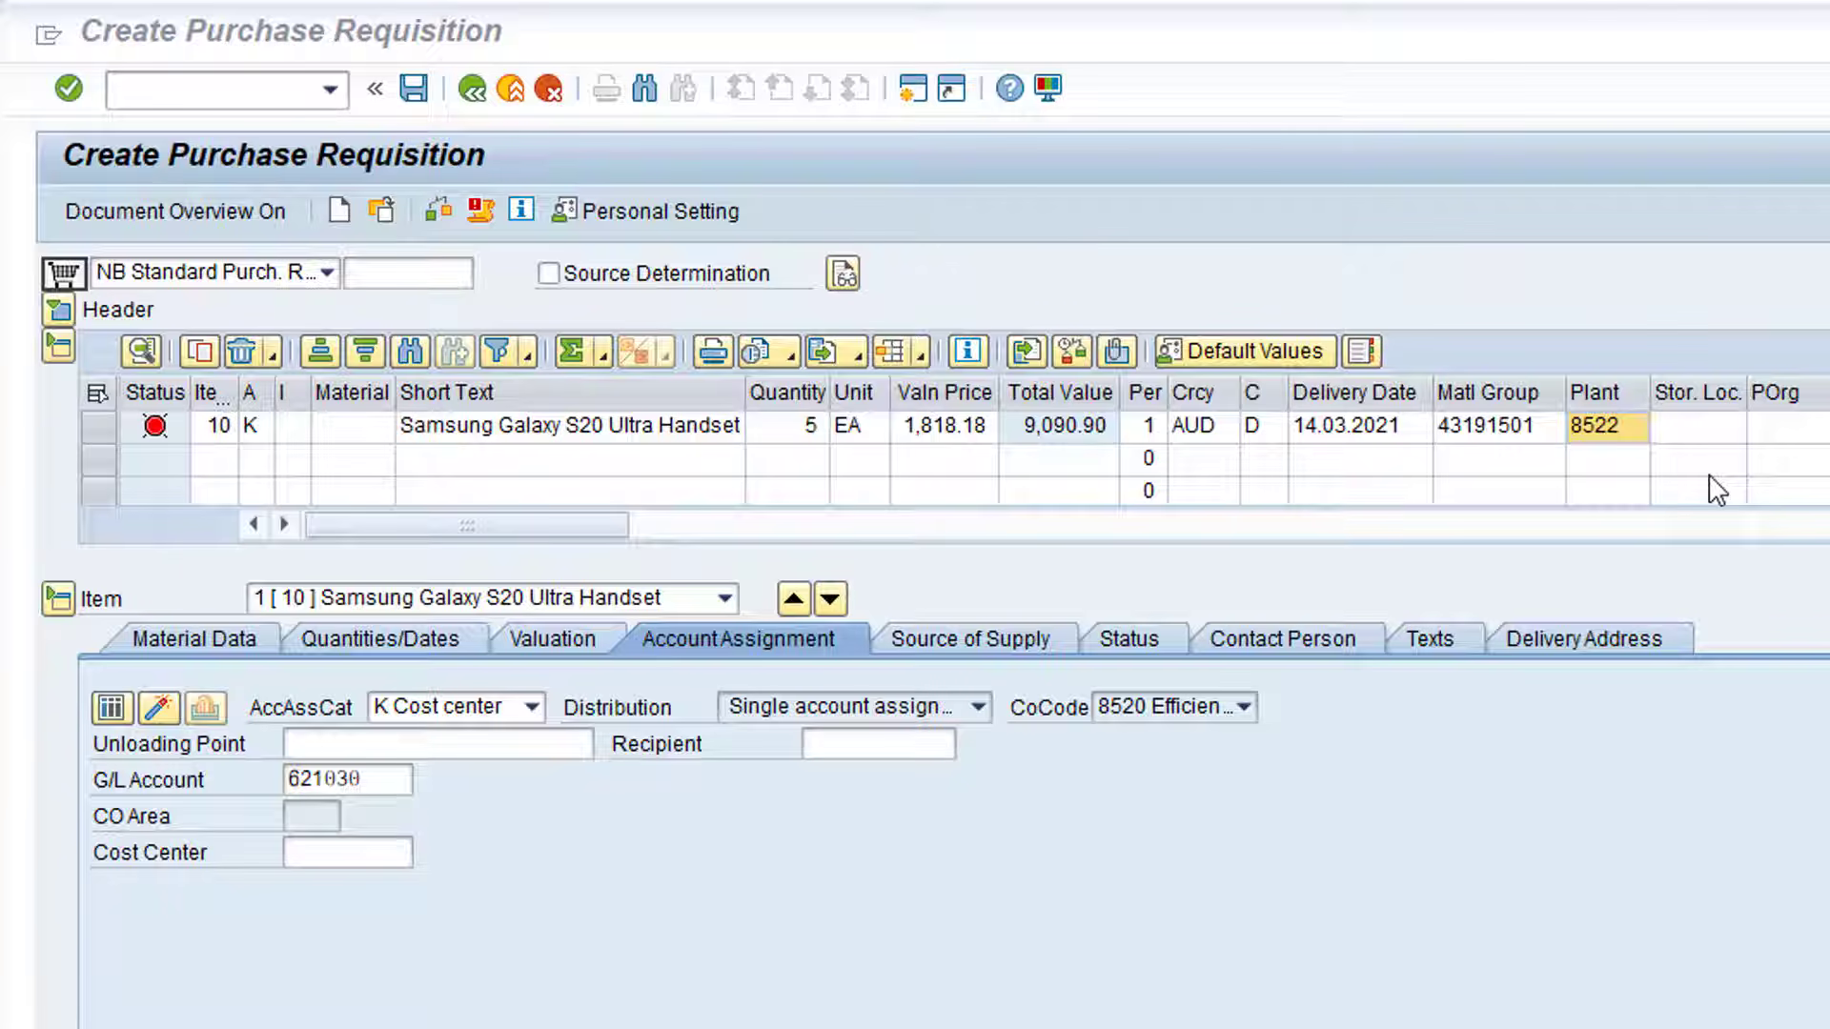
Step: Choose storage location 0001 (General Store) for the handset item
{"action": "left_click", "coordinate": [1730, 429]}
{"action": "left_click", "coordinate": [1733, 429]}
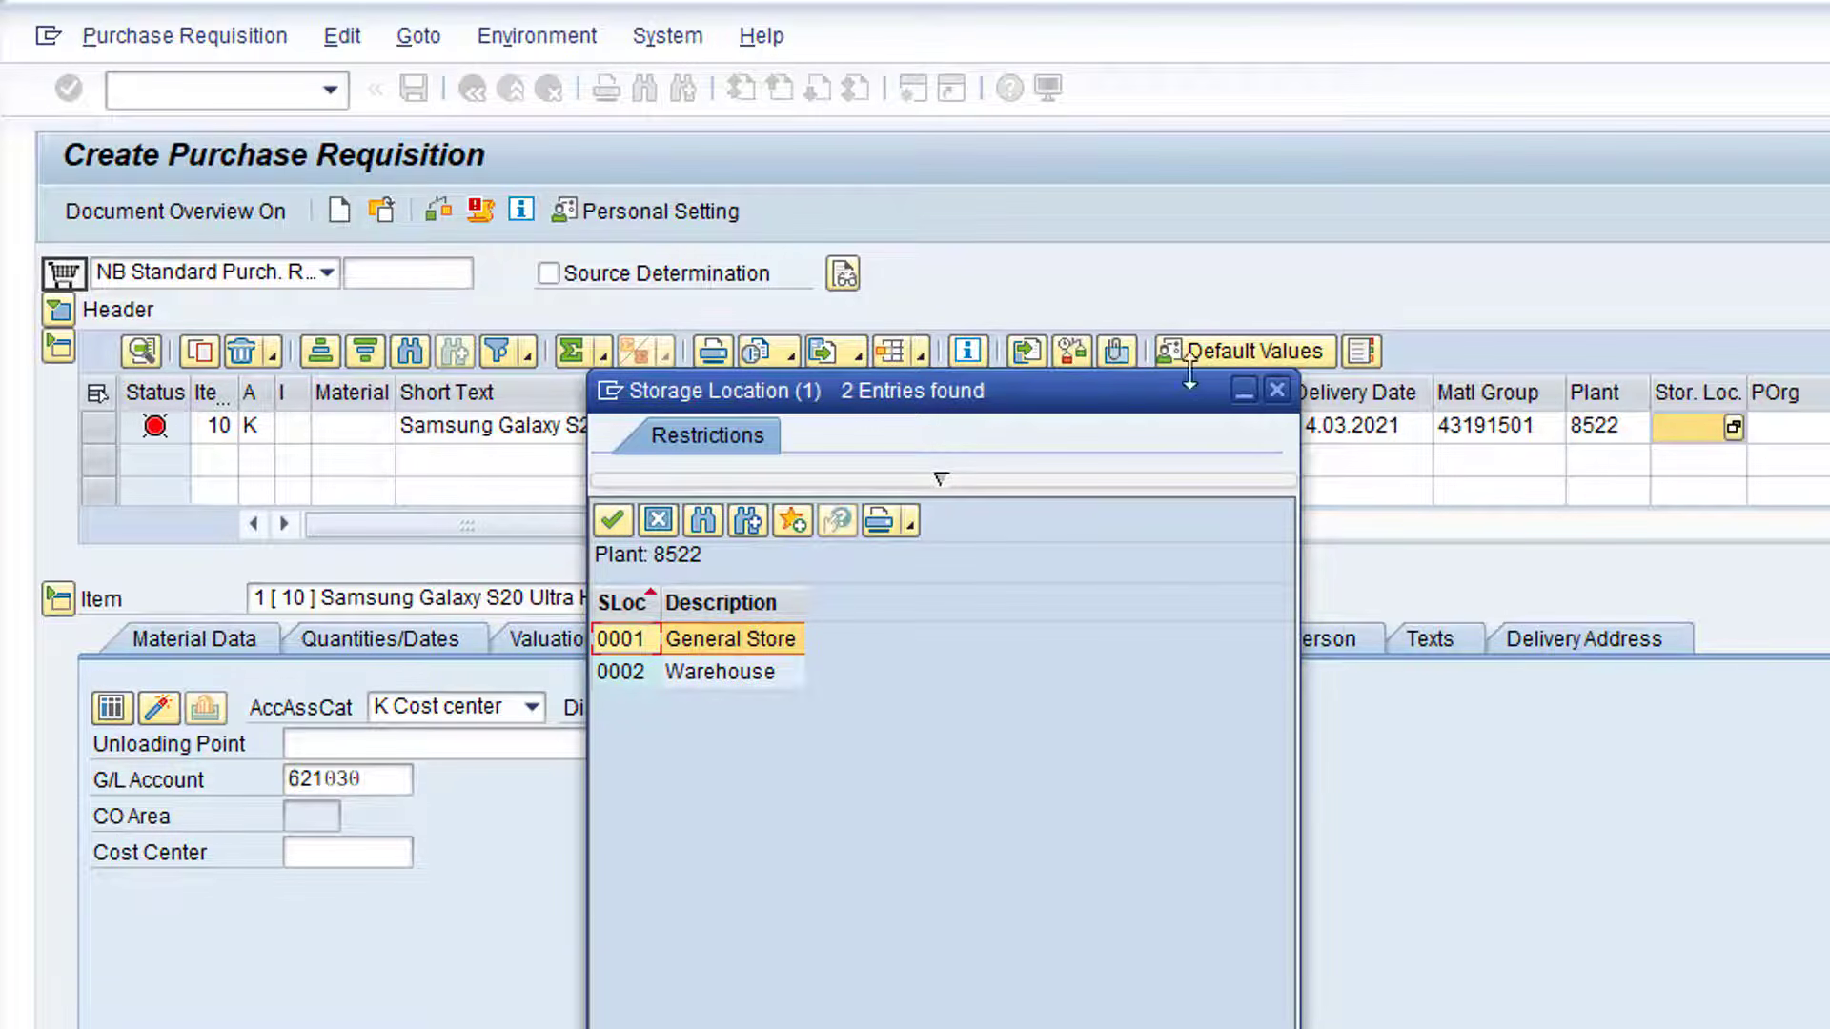
{"action": "left_click_drag", "start_coordinate": [1140, 391], "coordinate": [1148, 186]}
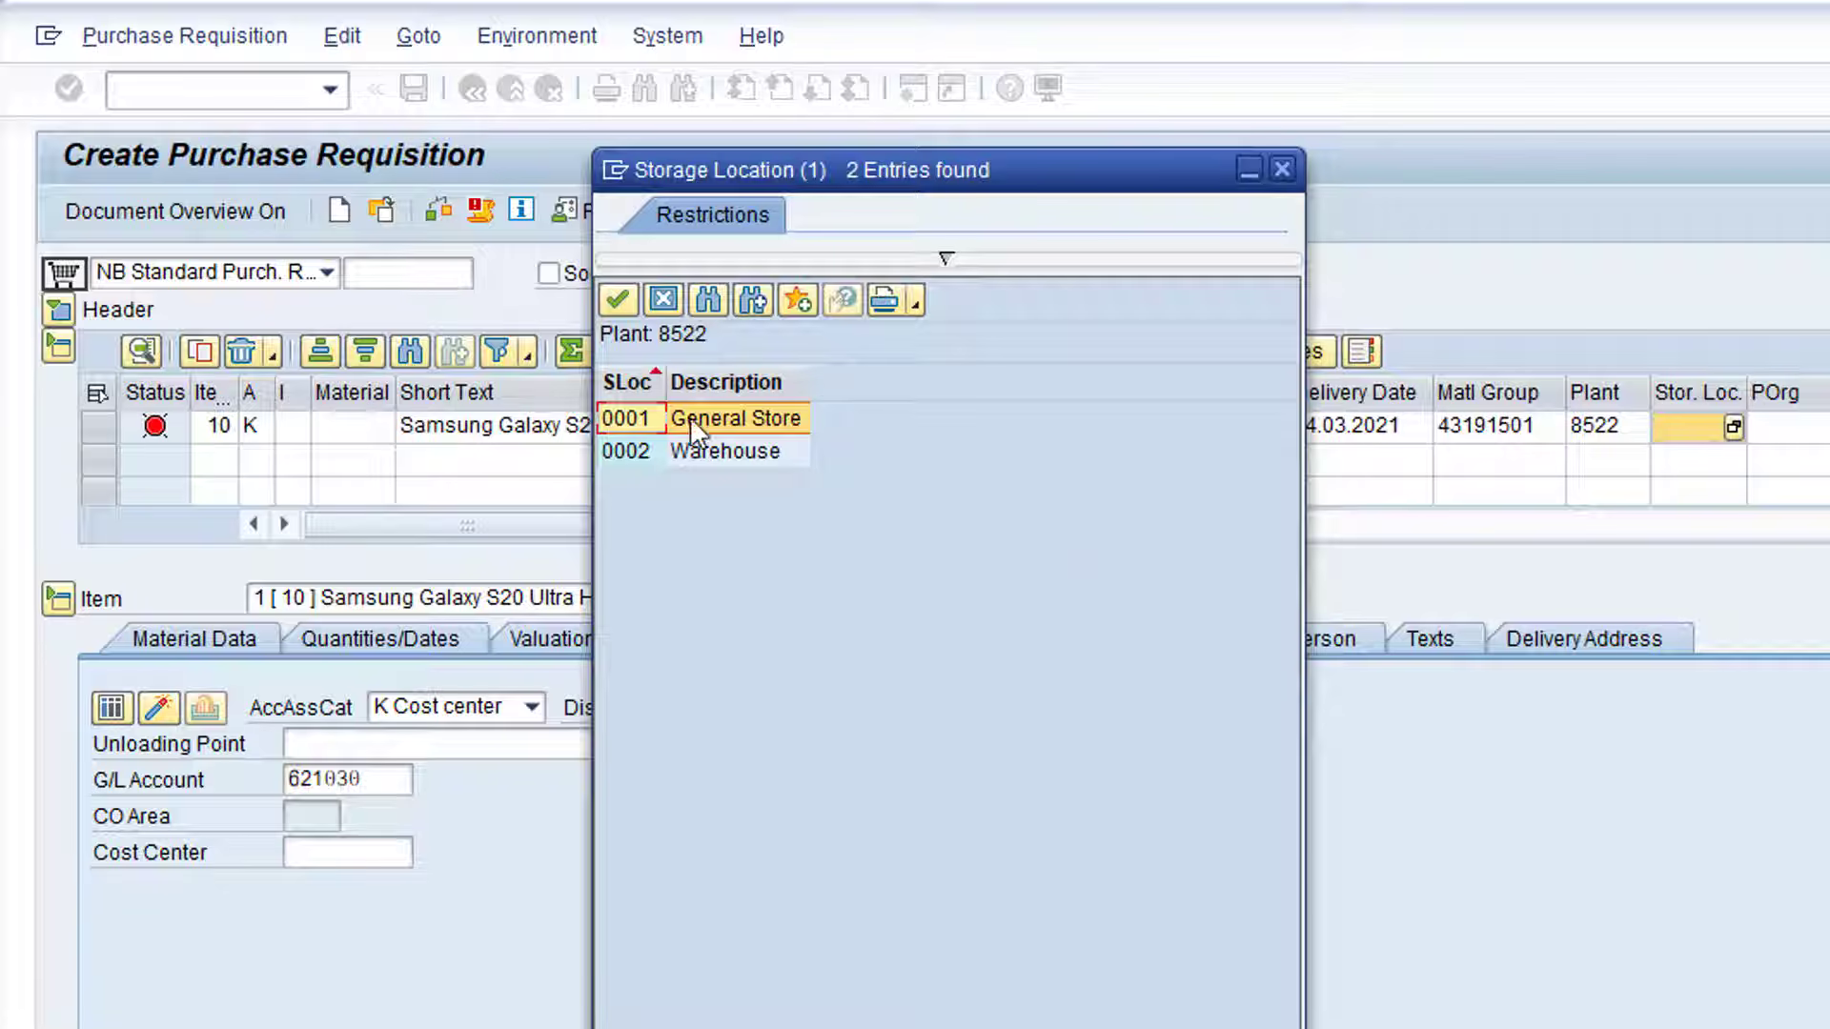
{"action": "double_click", "coordinate": [654, 420]}
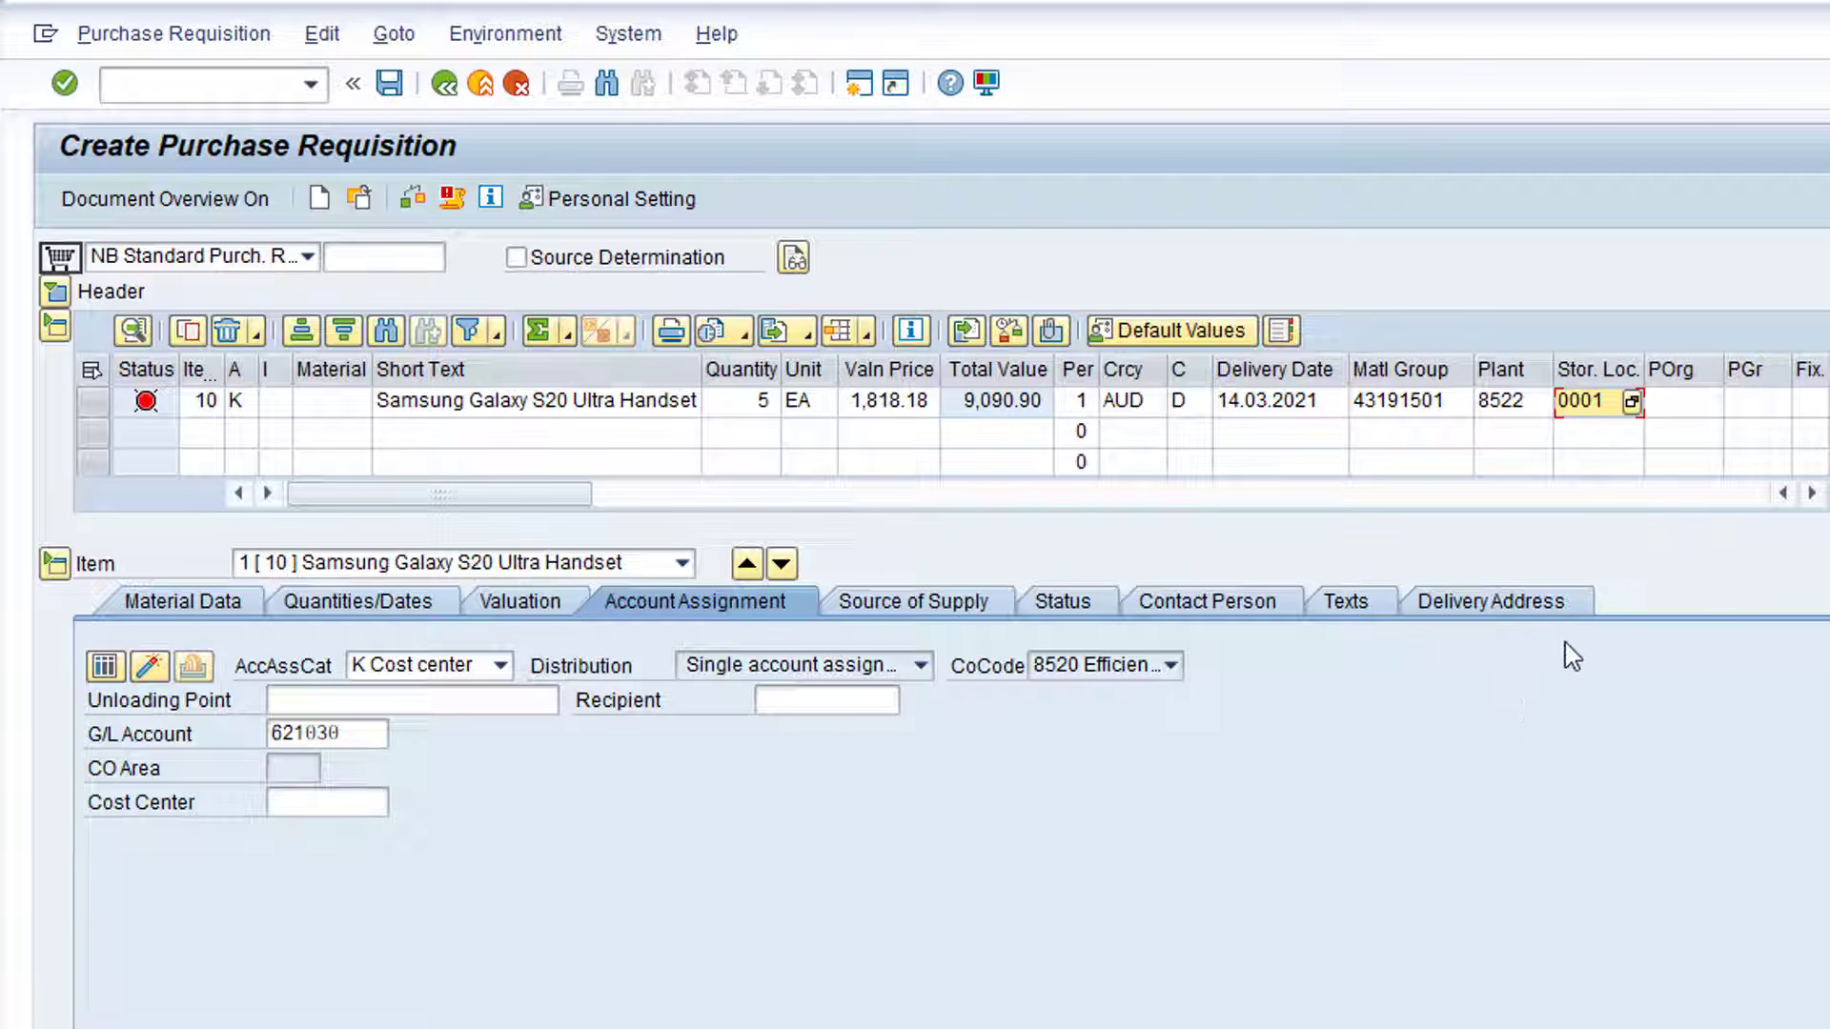
Step: Assign purchasing organization 8520 (EE Consulting) to the handset item
{"action": "left_click", "coordinate": [1716, 410]}
{"action": "left_click", "coordinate": [1712, 402]}
{"action": "left_click_drag", "start_coordinate": [1098, 364], "coordinate": [1320, 191]}
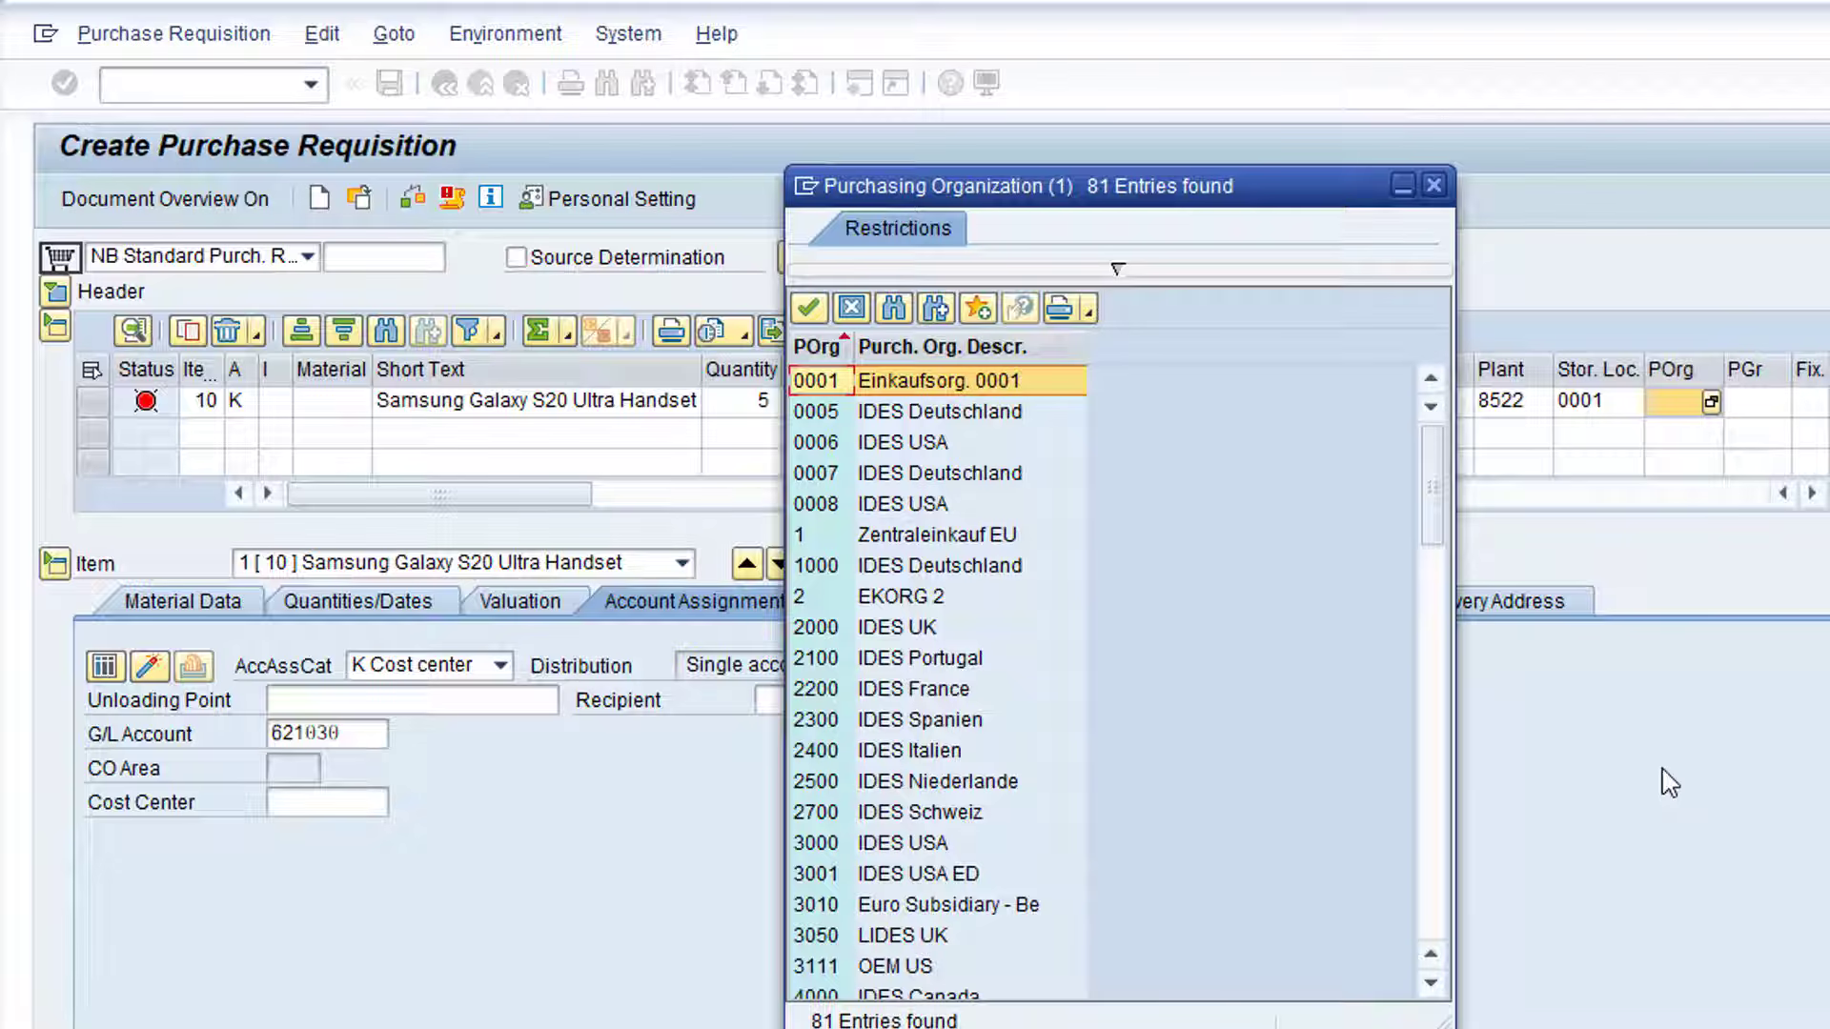
{"action": "left_click", "coordinate": [1432, 856]}
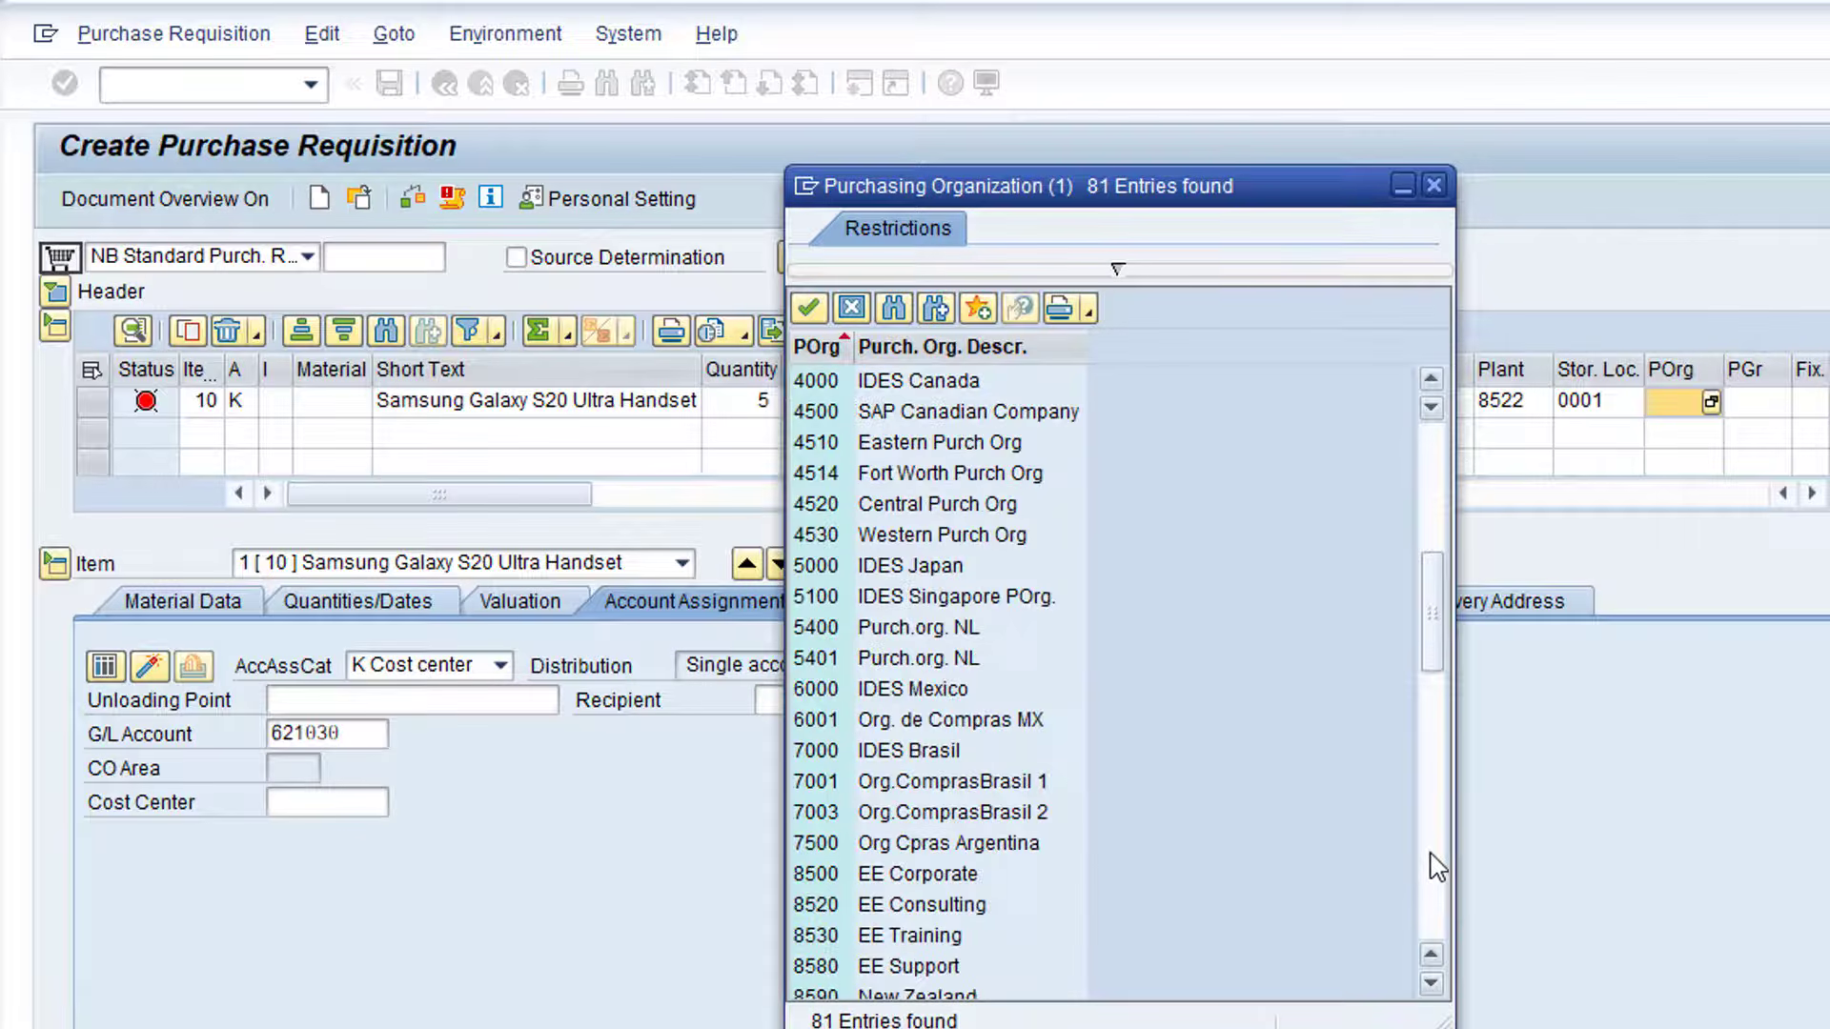
{"action": "double_click", "coordinate": [921, 907]}
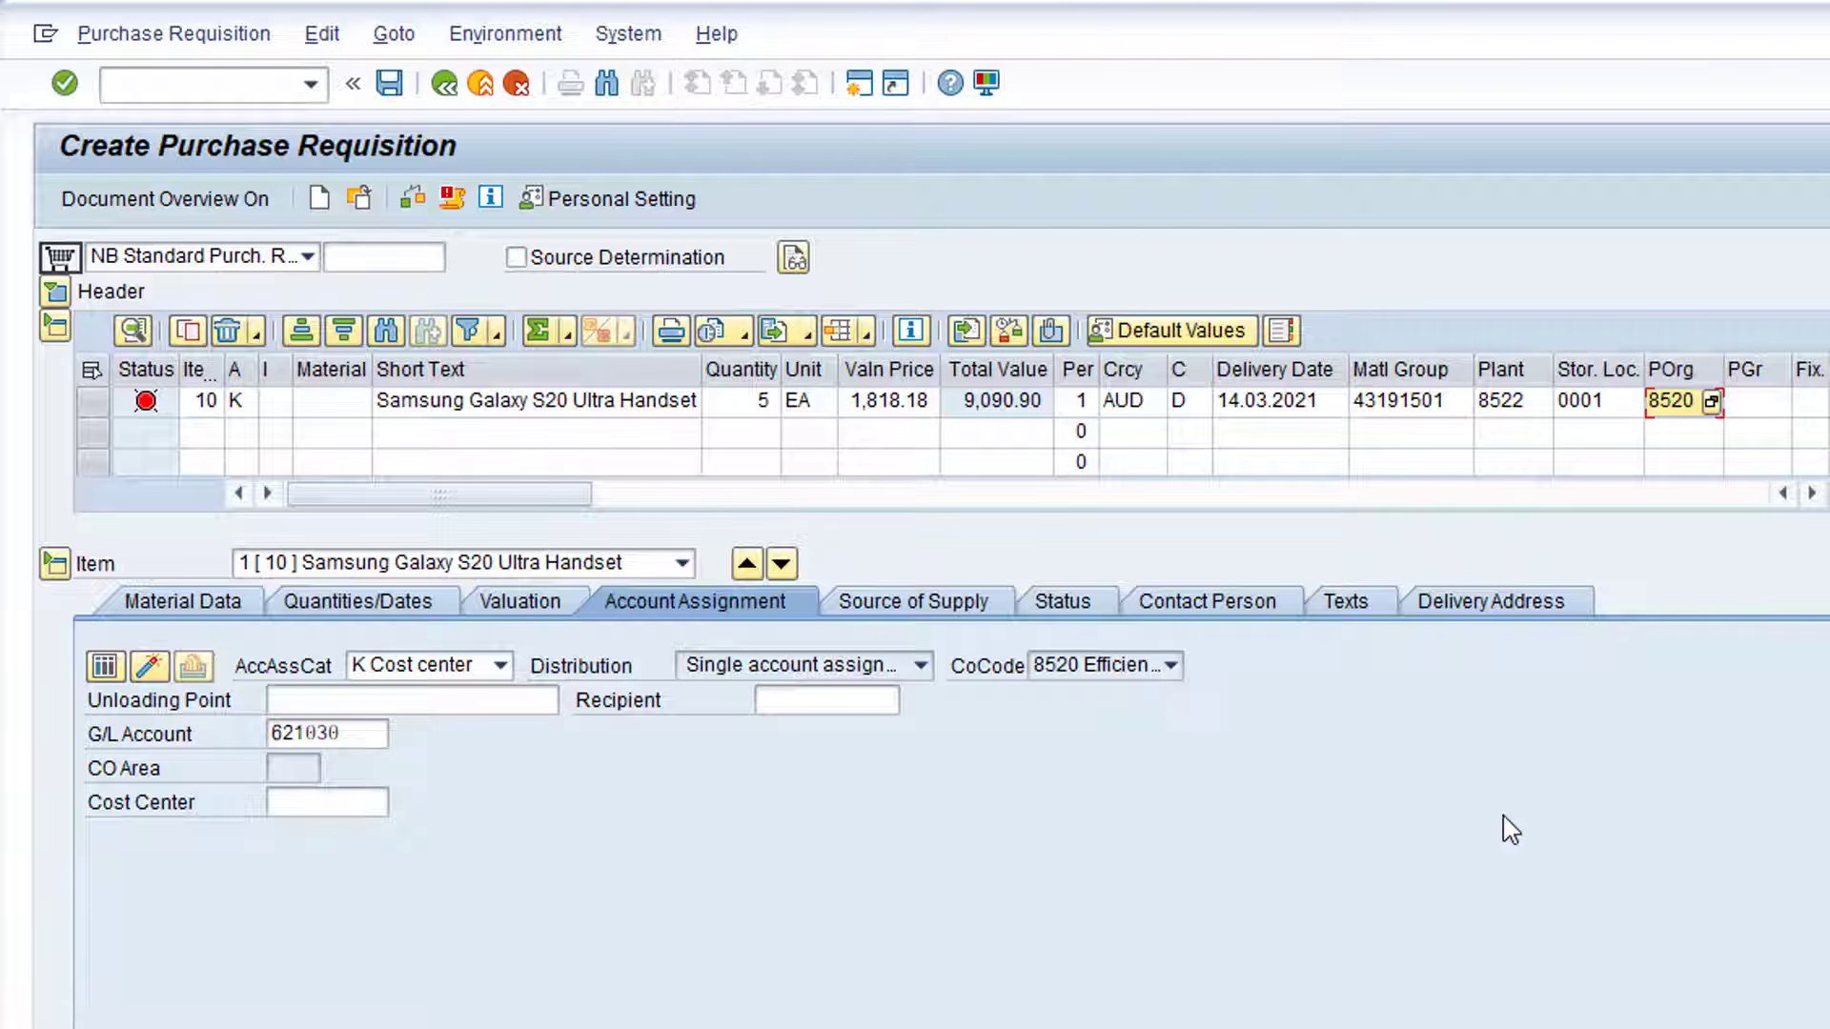
Step: Assign purchasing group 852 (Sydney) to the handset item
{"action": "left_click", "coordinate": [1773, 401]}
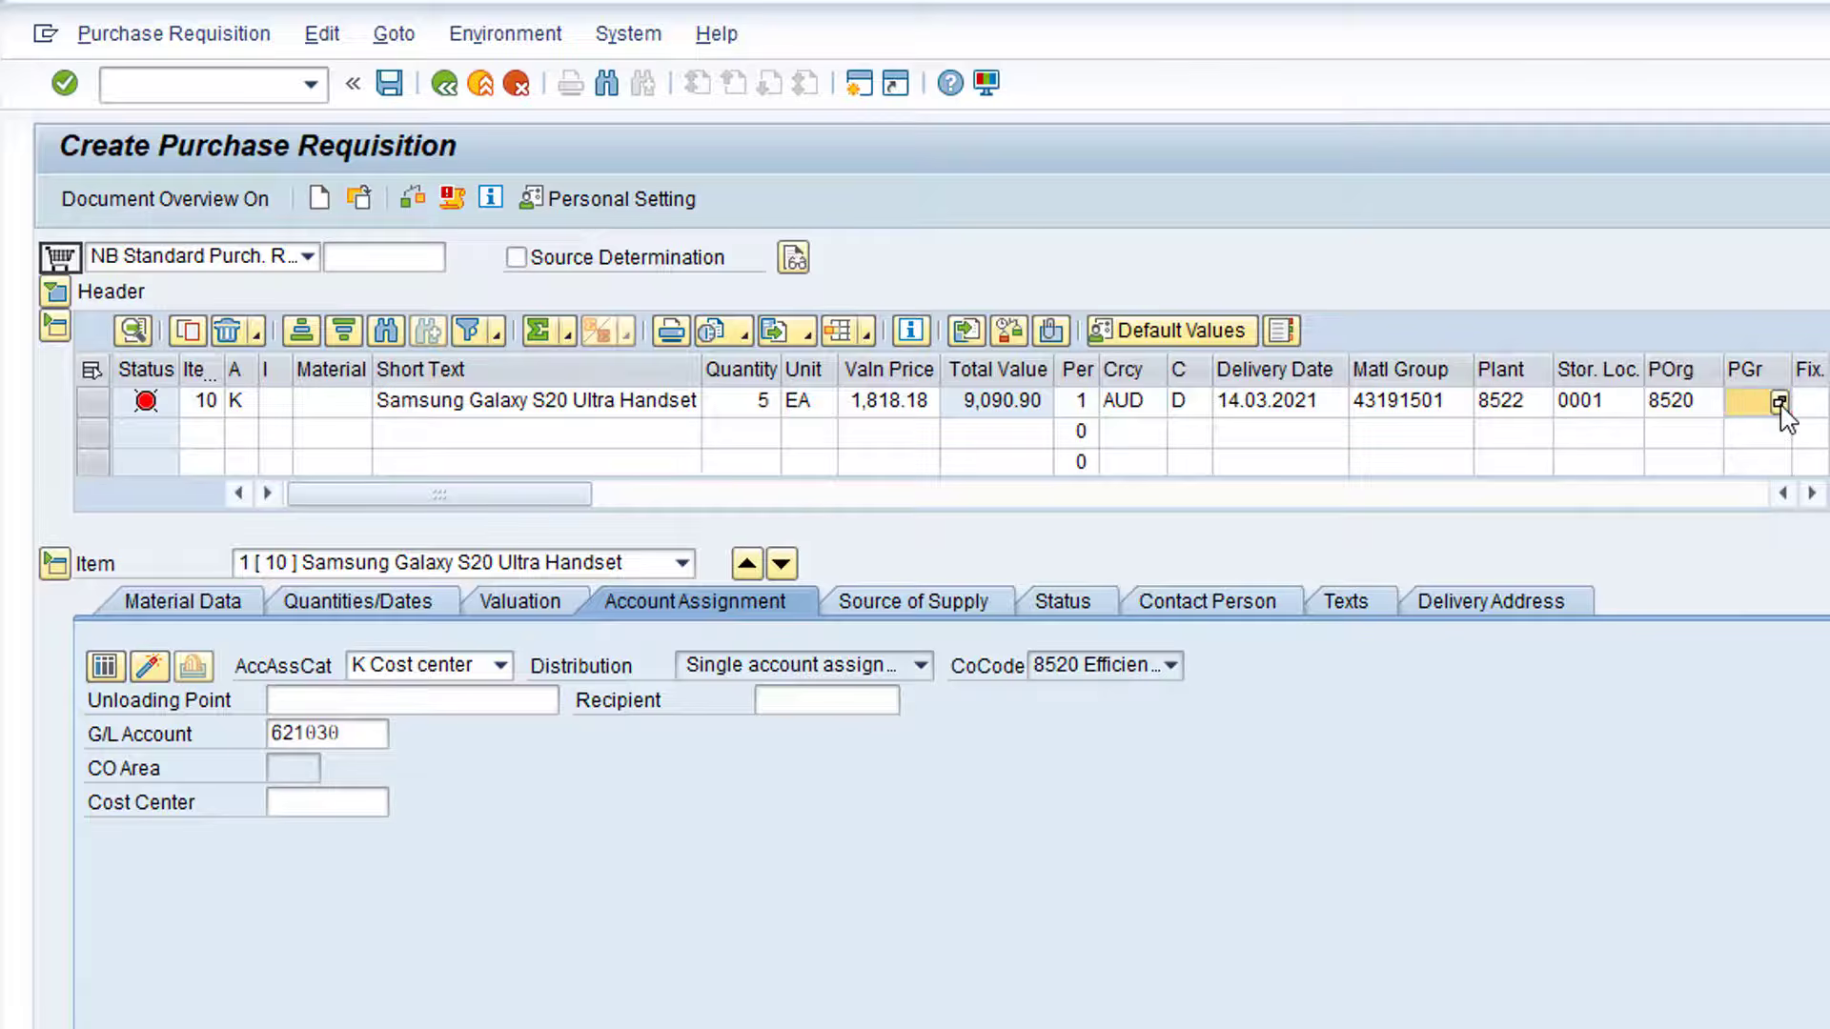
{"action": "left_click", "coordinate": [1780, 402]}
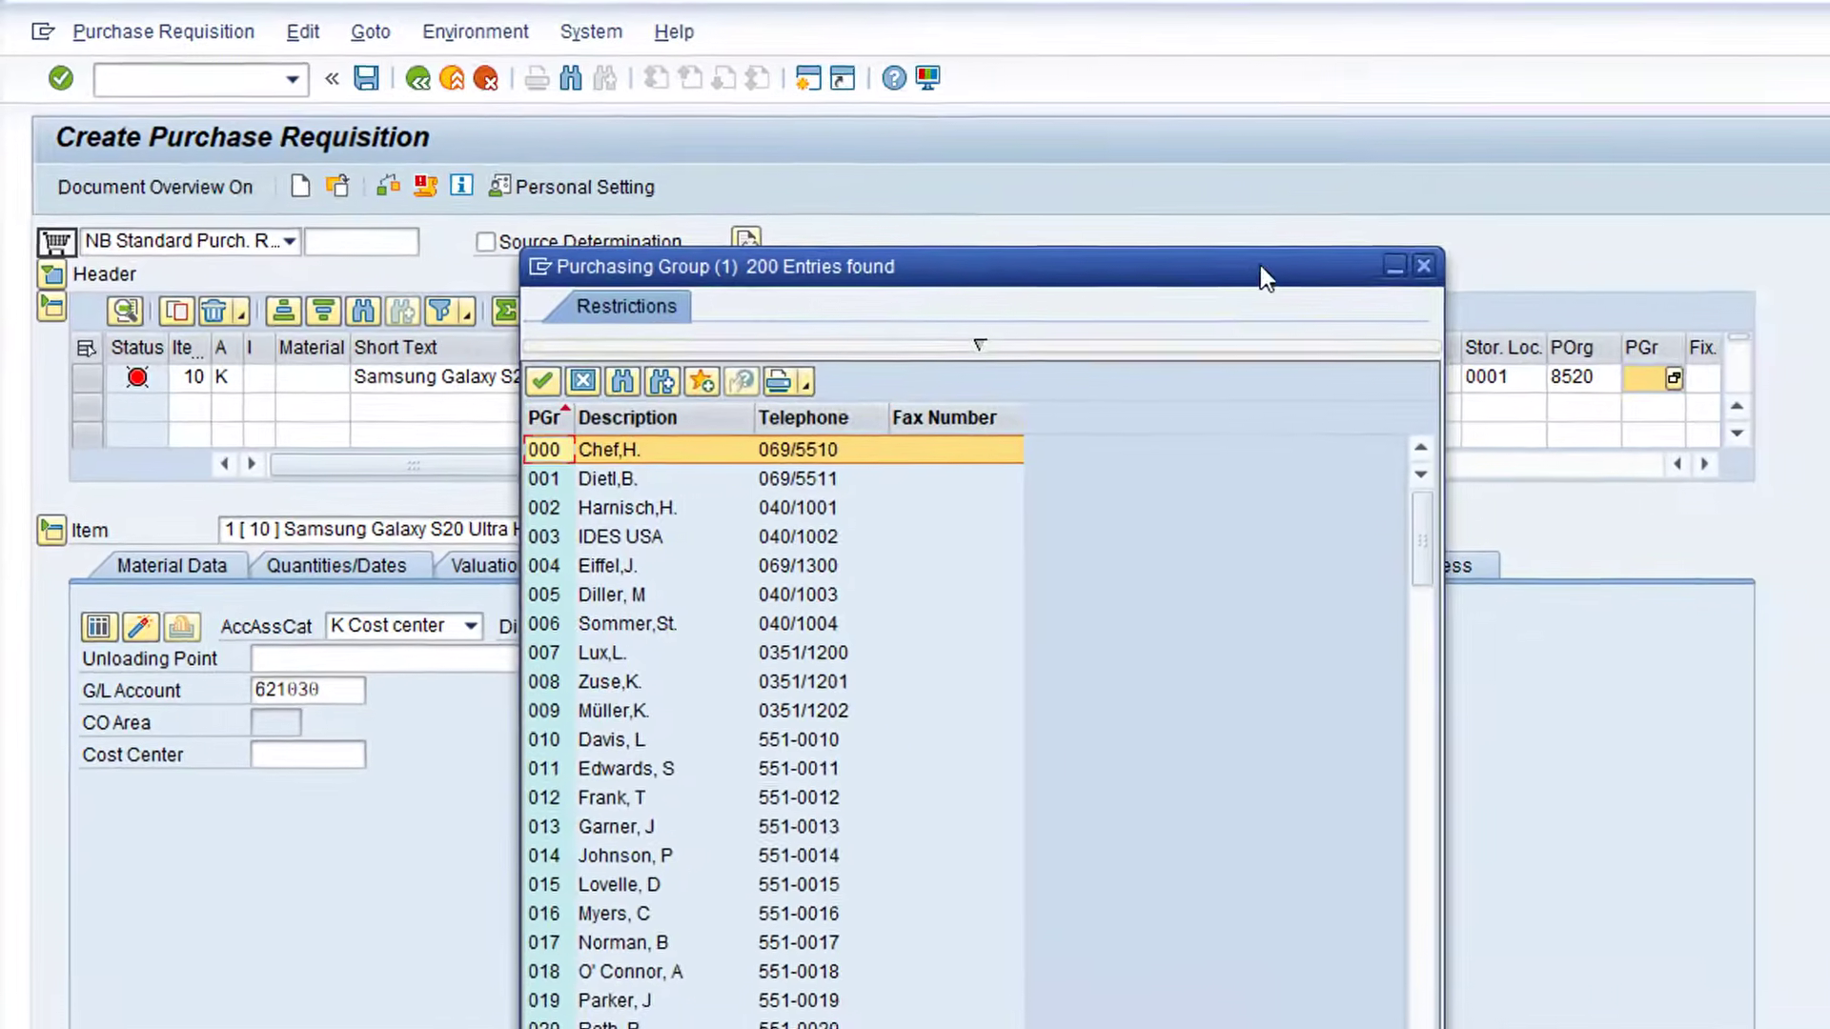
{"action": "left_click_drag", "start_coordinate": [1430, 301], "coordinate": [1292, 63]}
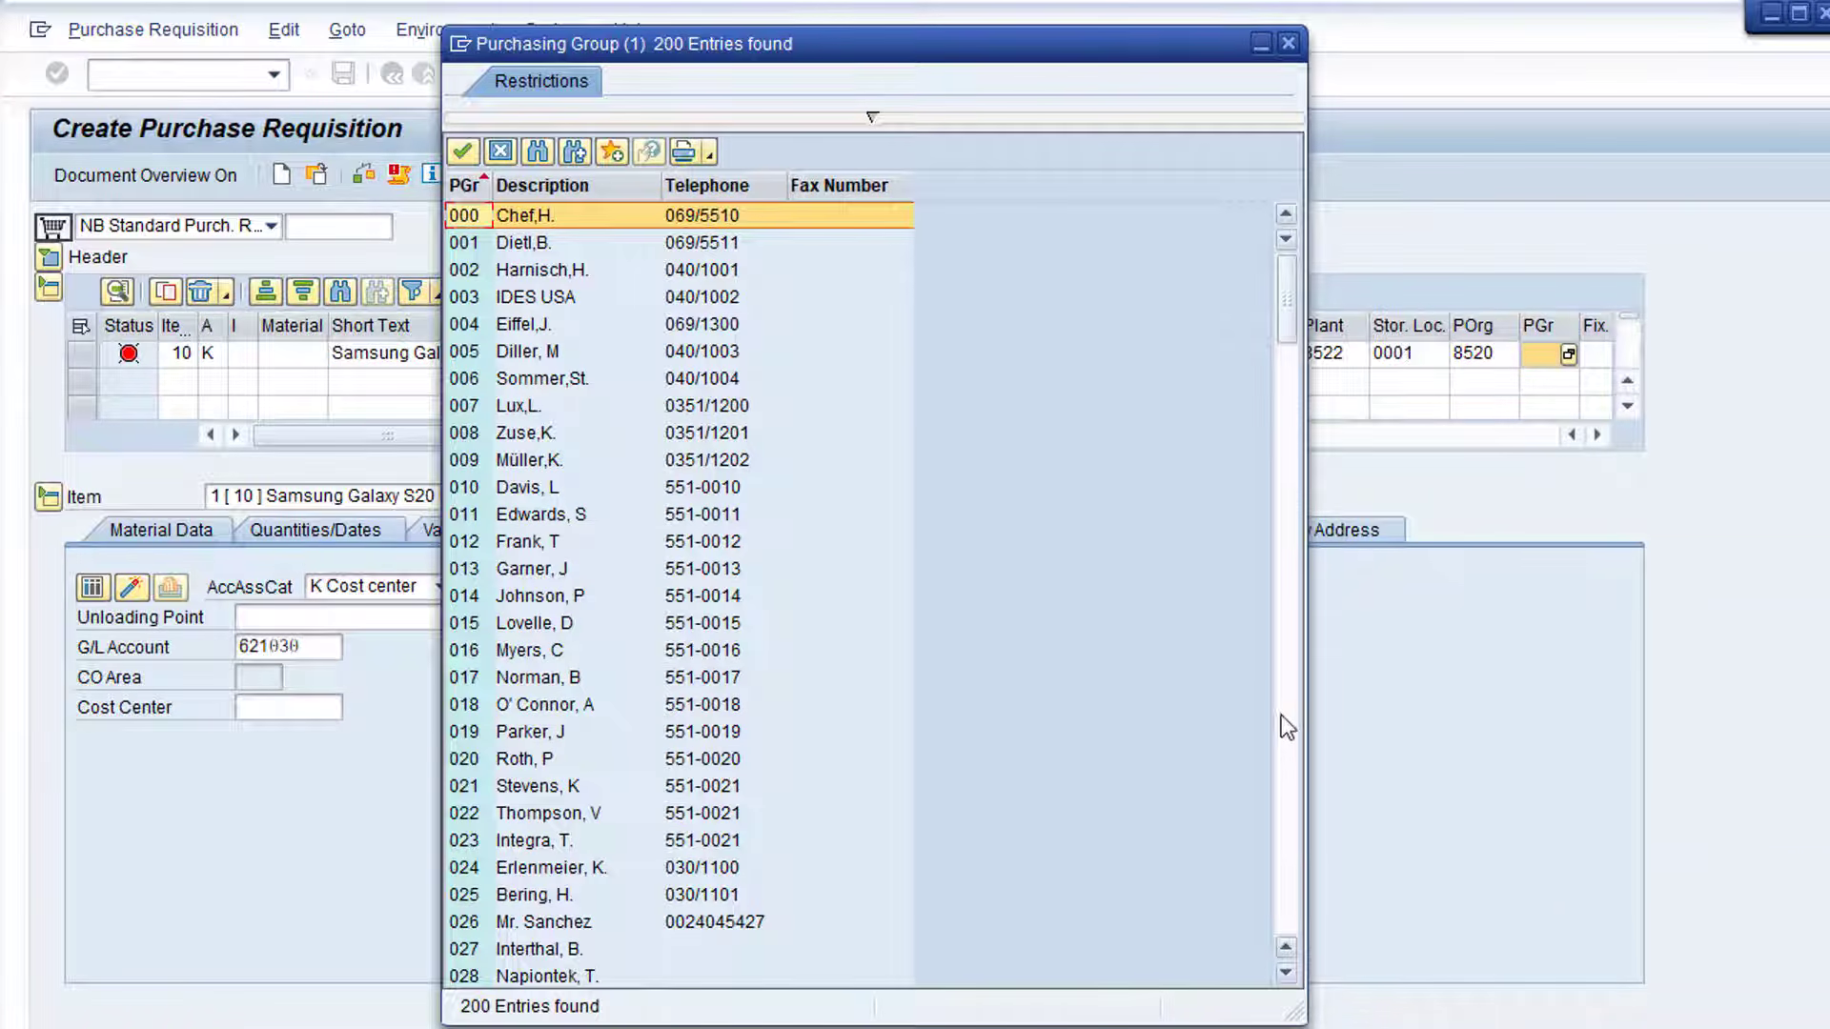
{"action": "left_click", "coordinate": [1289, 838]}
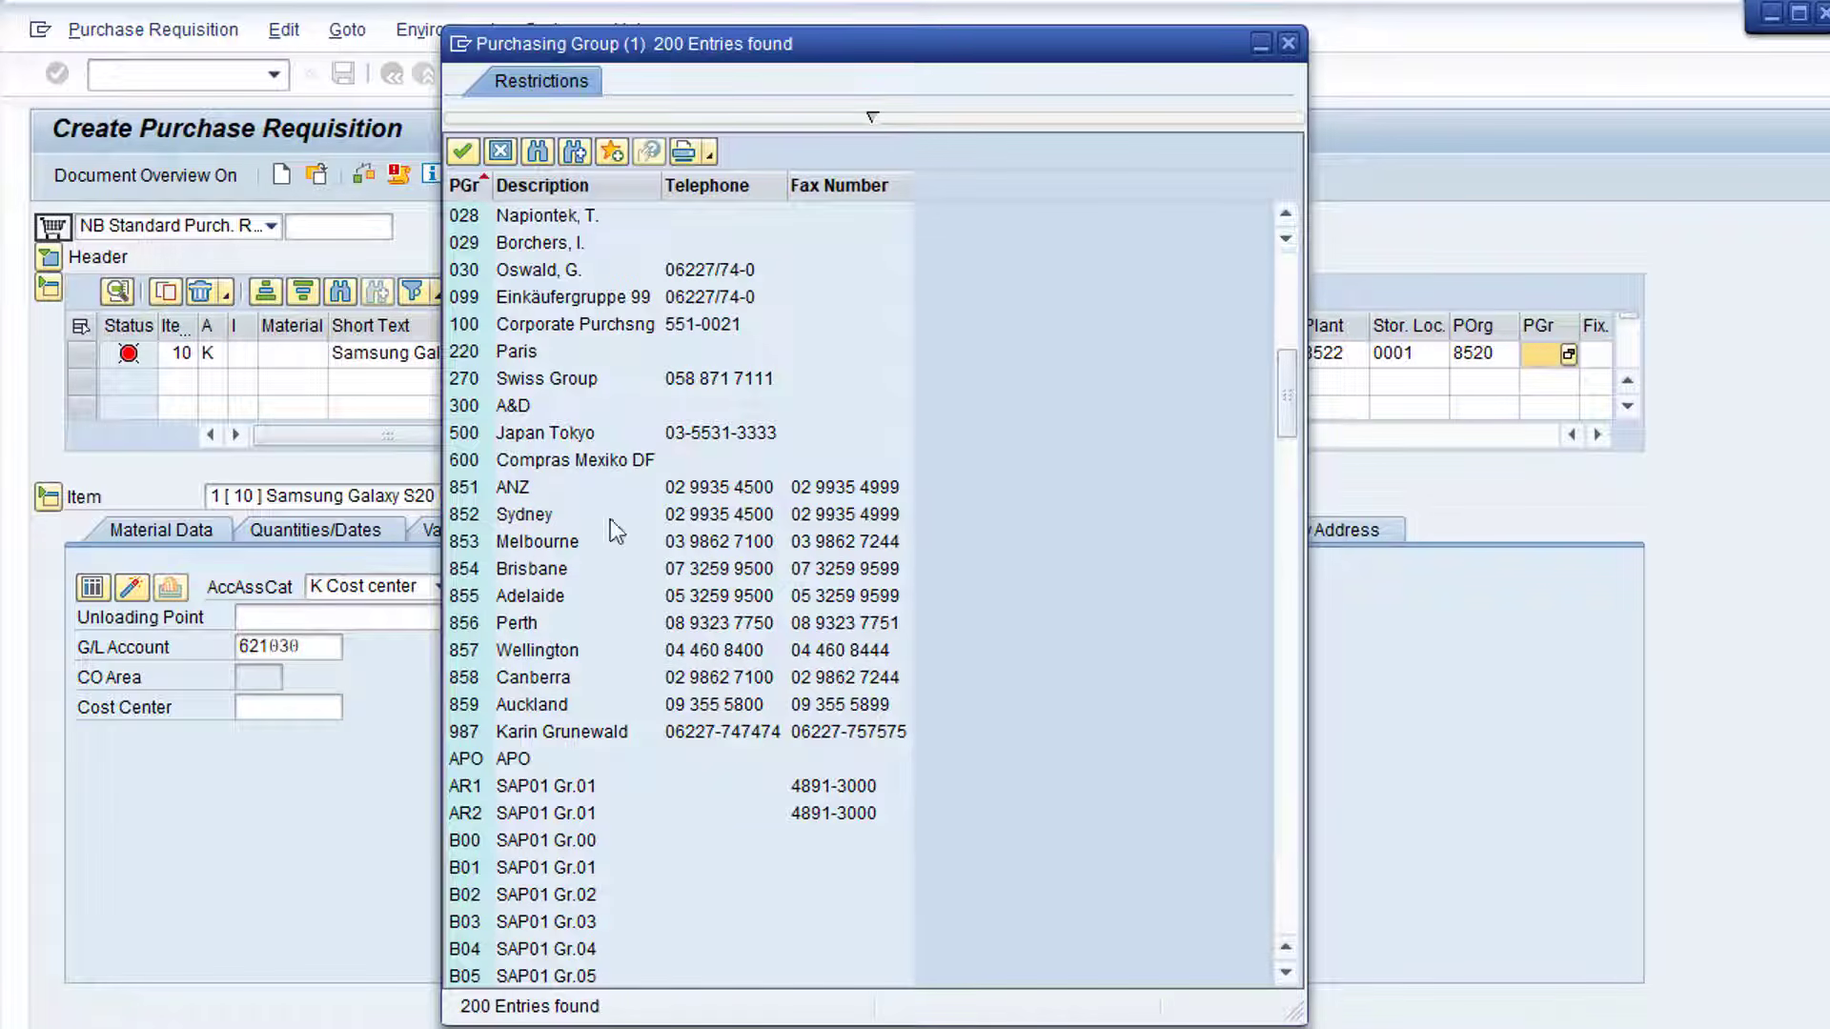
{"action": "double_click", "coordinate": [534, 515]}
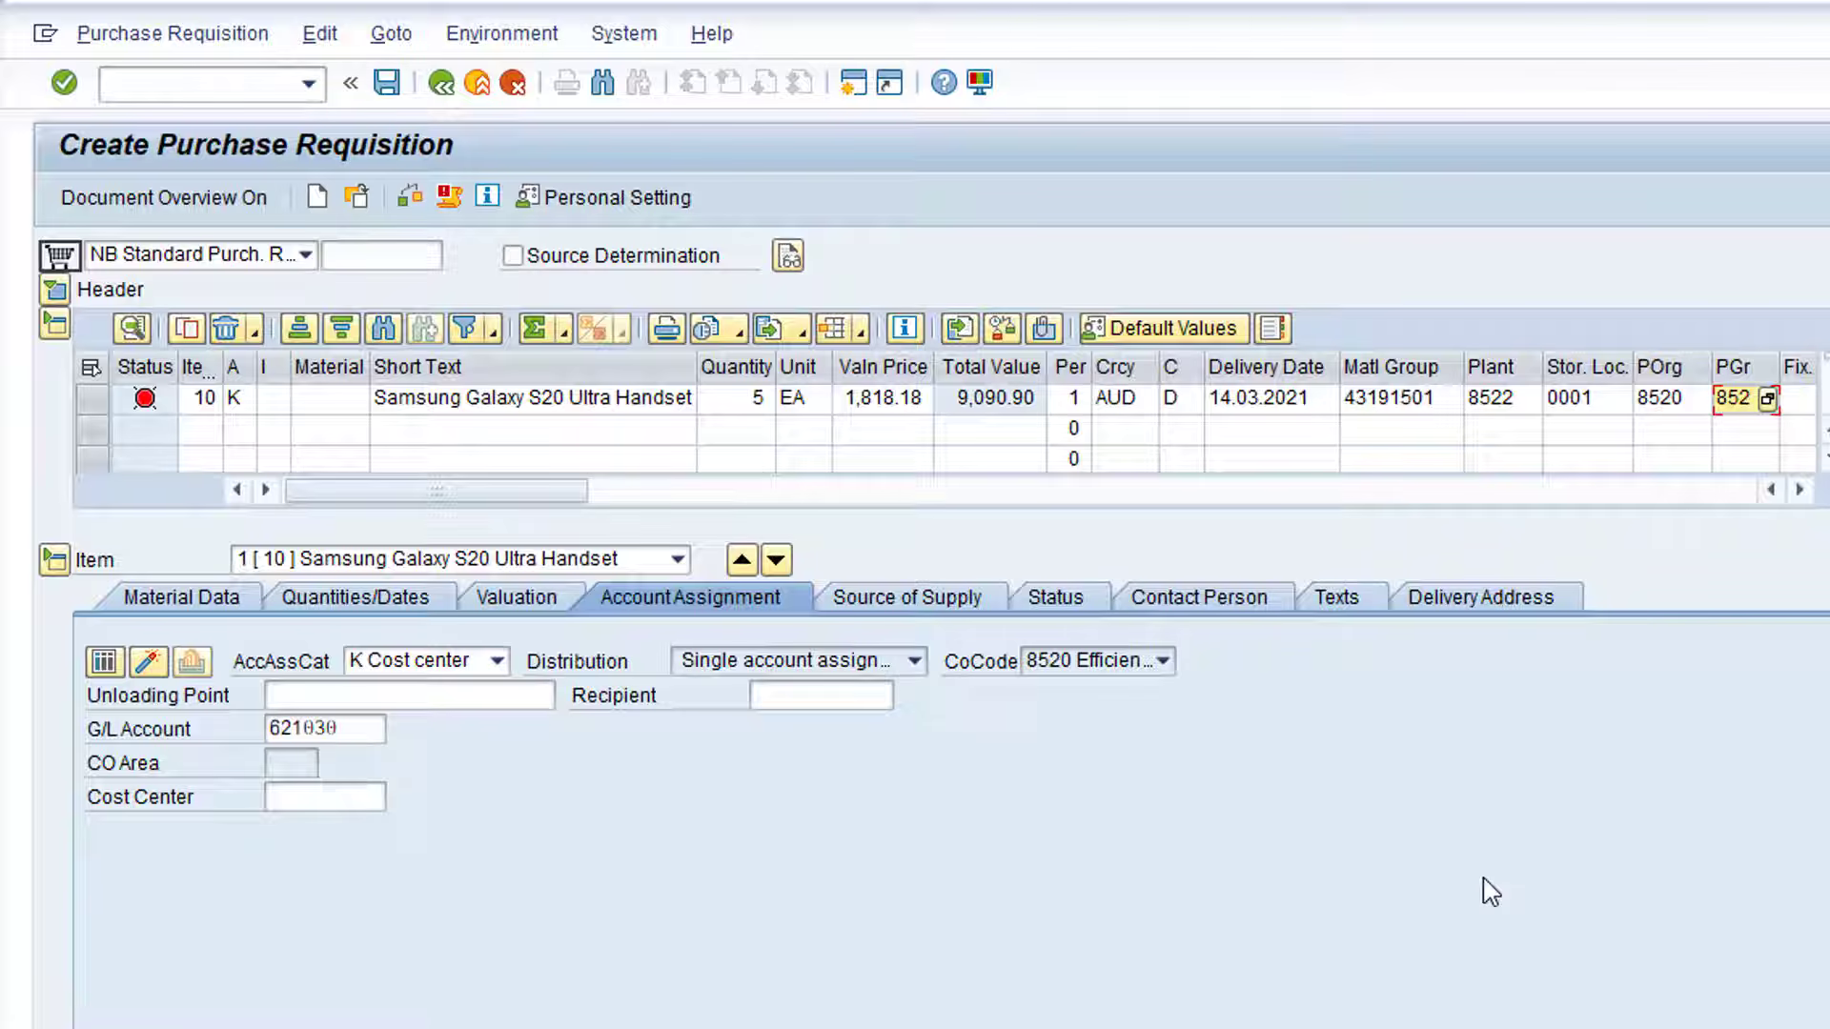
Step: Find vendors whose name matches XYZ* and assign XYZ Mobile as the fixed vendor of the handset item
{"action": "left_click", "coordinate": [663, 490]}
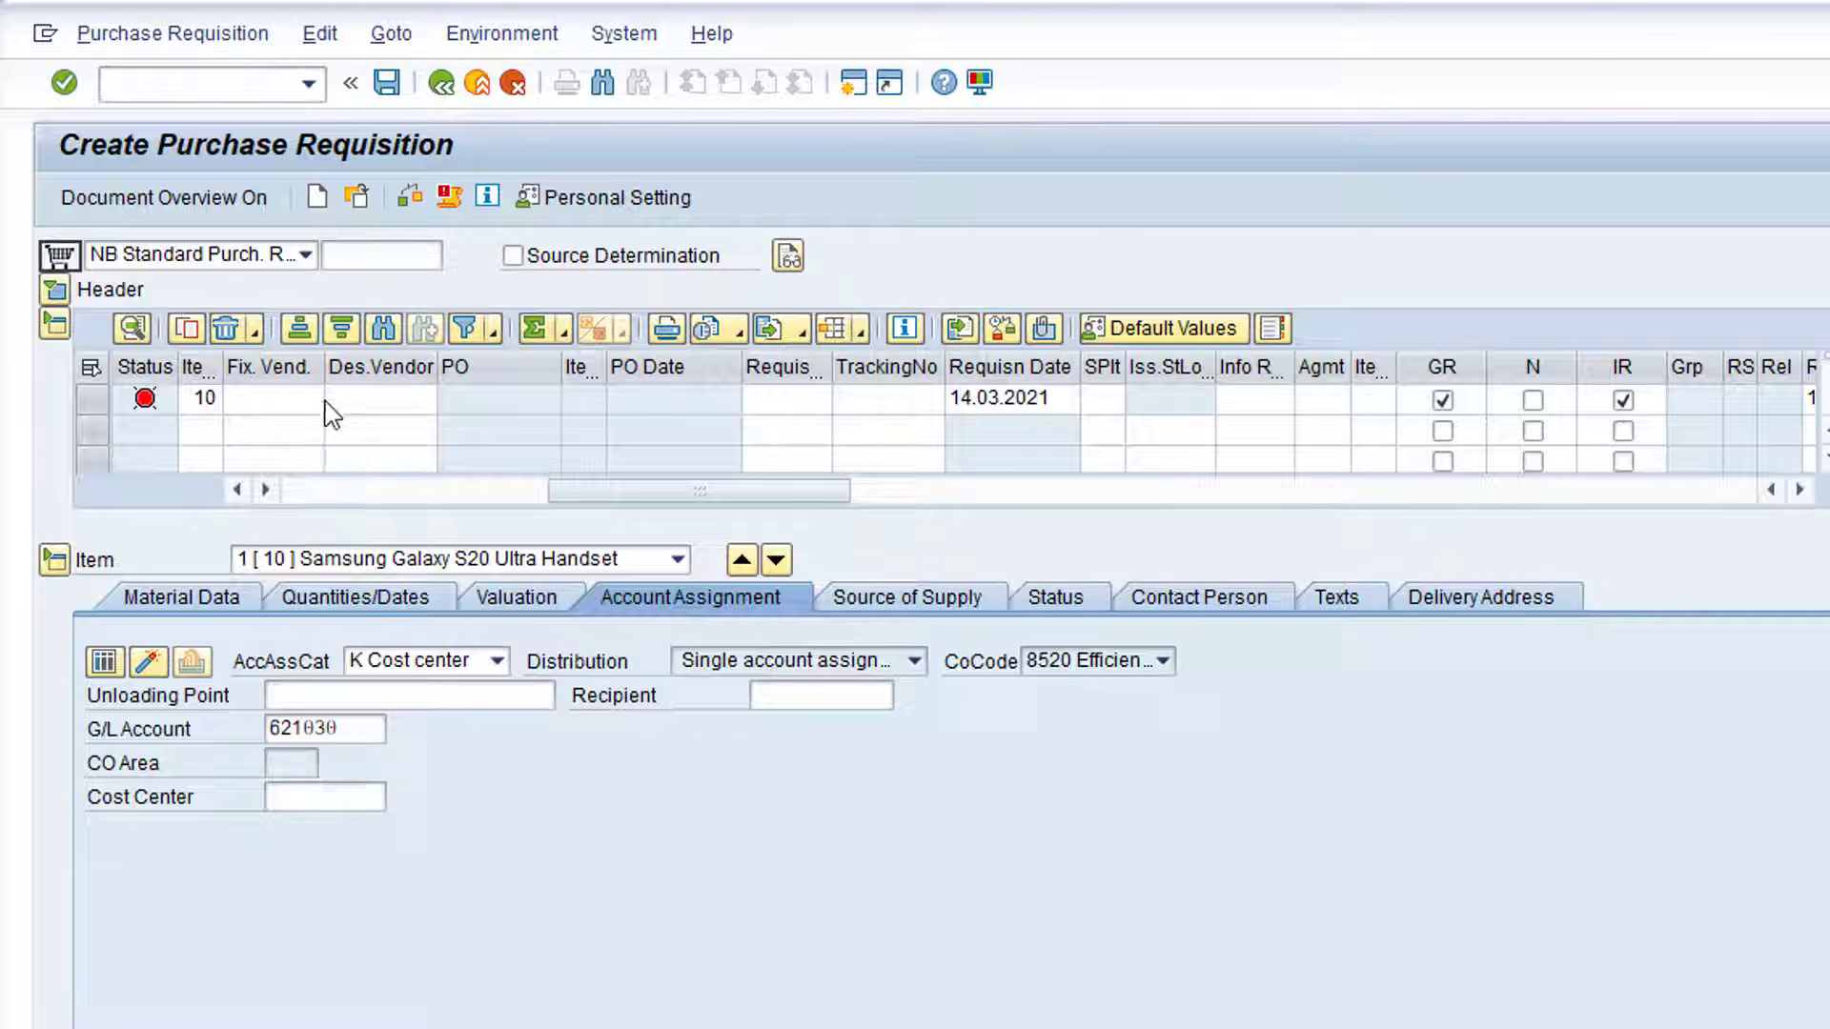
{"action": "left_click", "coordinate": [296, 402]}
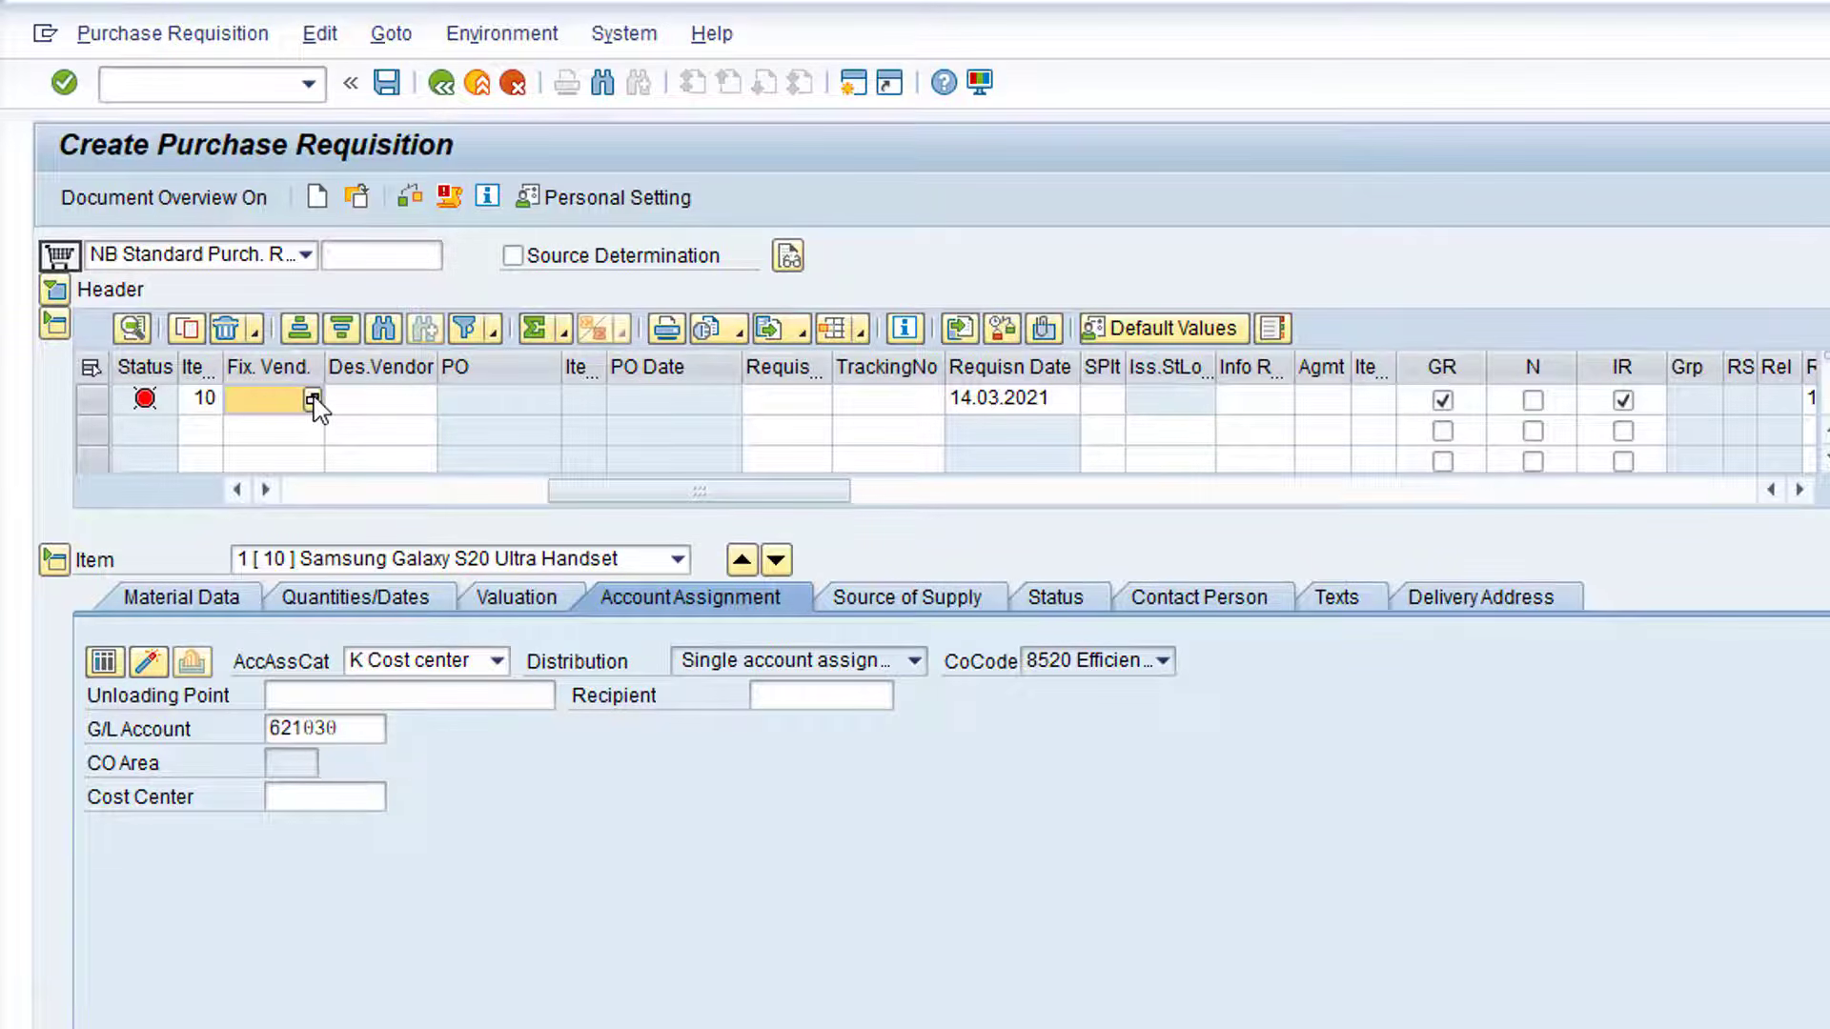
{"action": "left_click", "coordinate": [312, 400]}
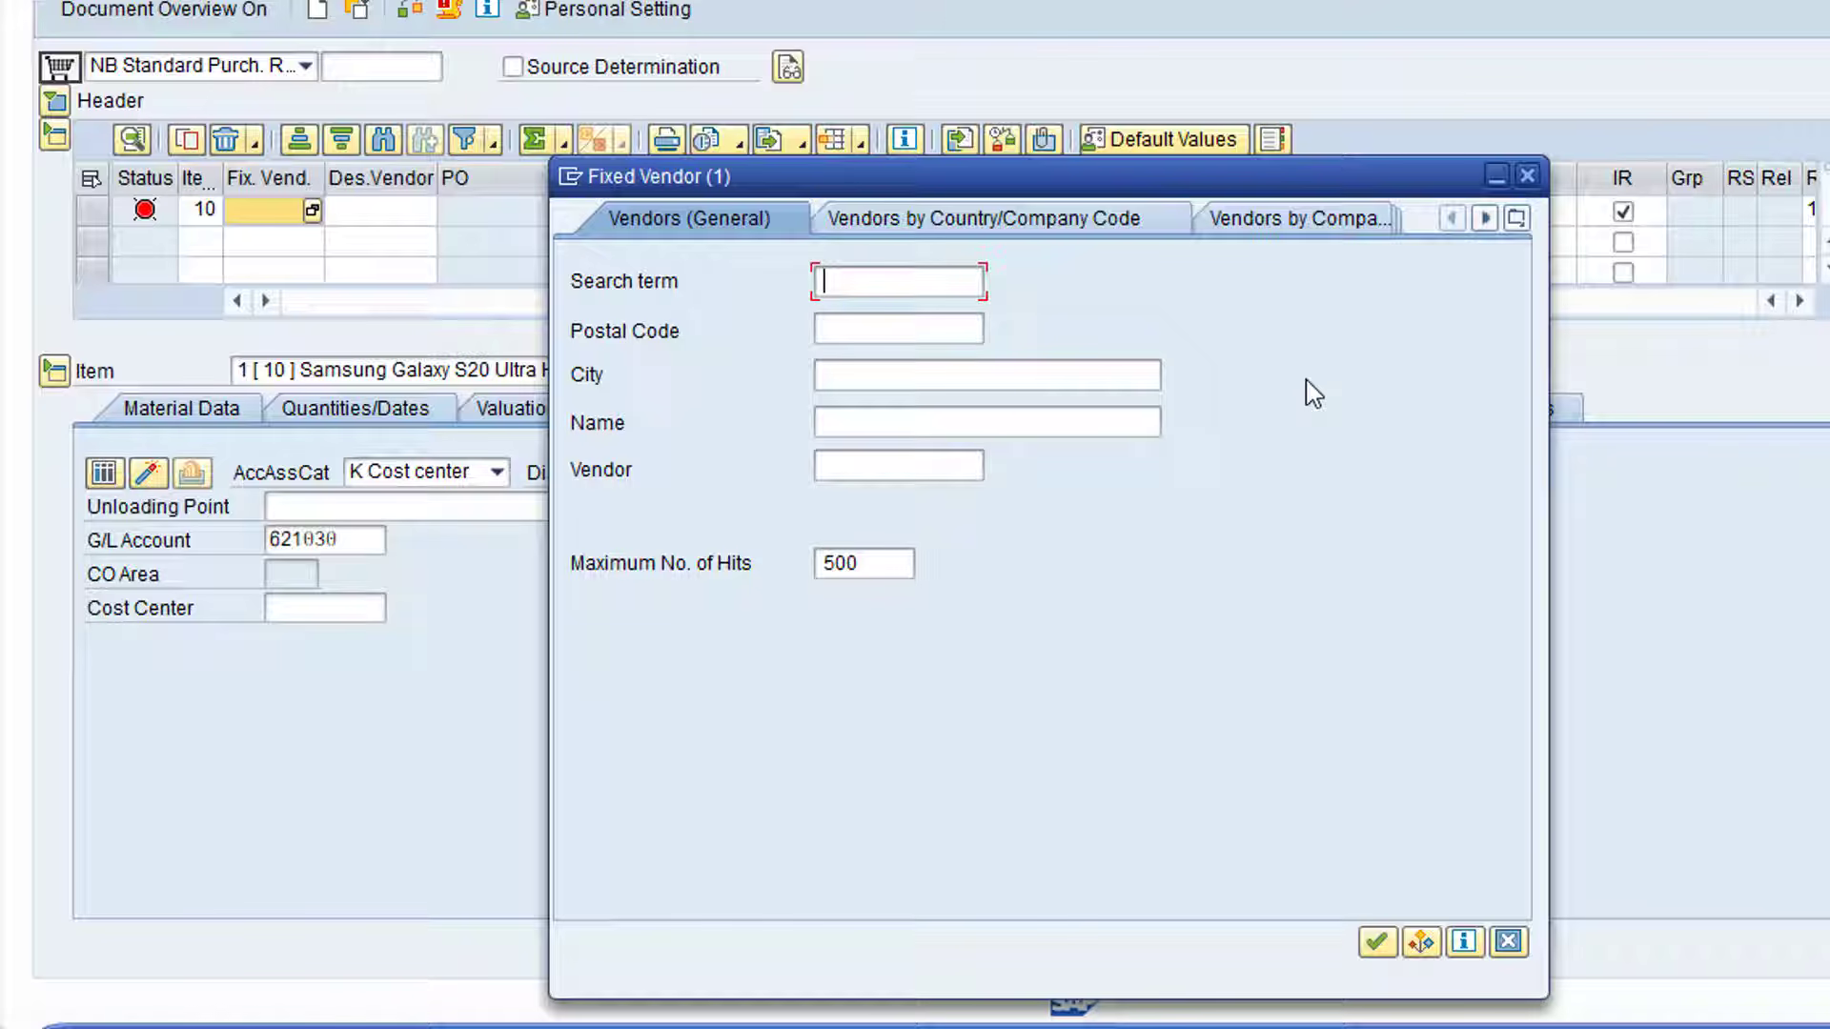
{"action": "left_click", "coordinate": [831, 421]}
{"action": "type", "text": "X"}
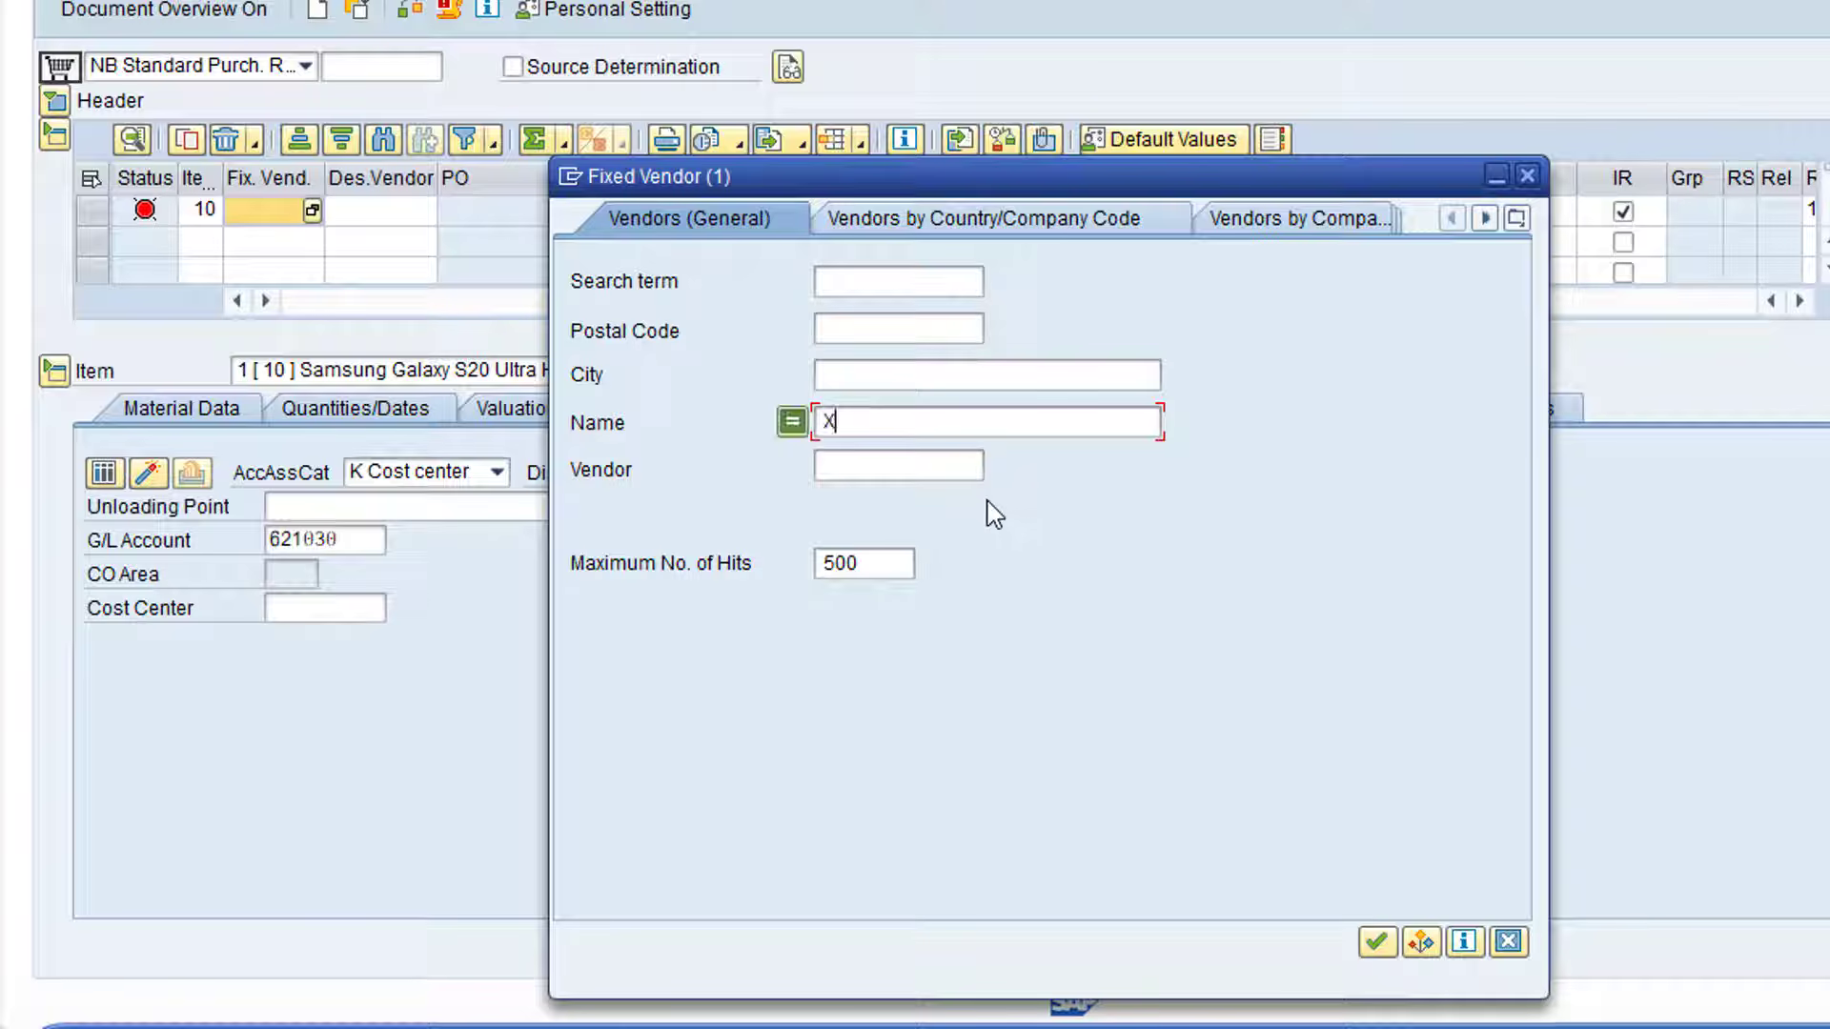
{"action": "type", "text": "YZ*"}
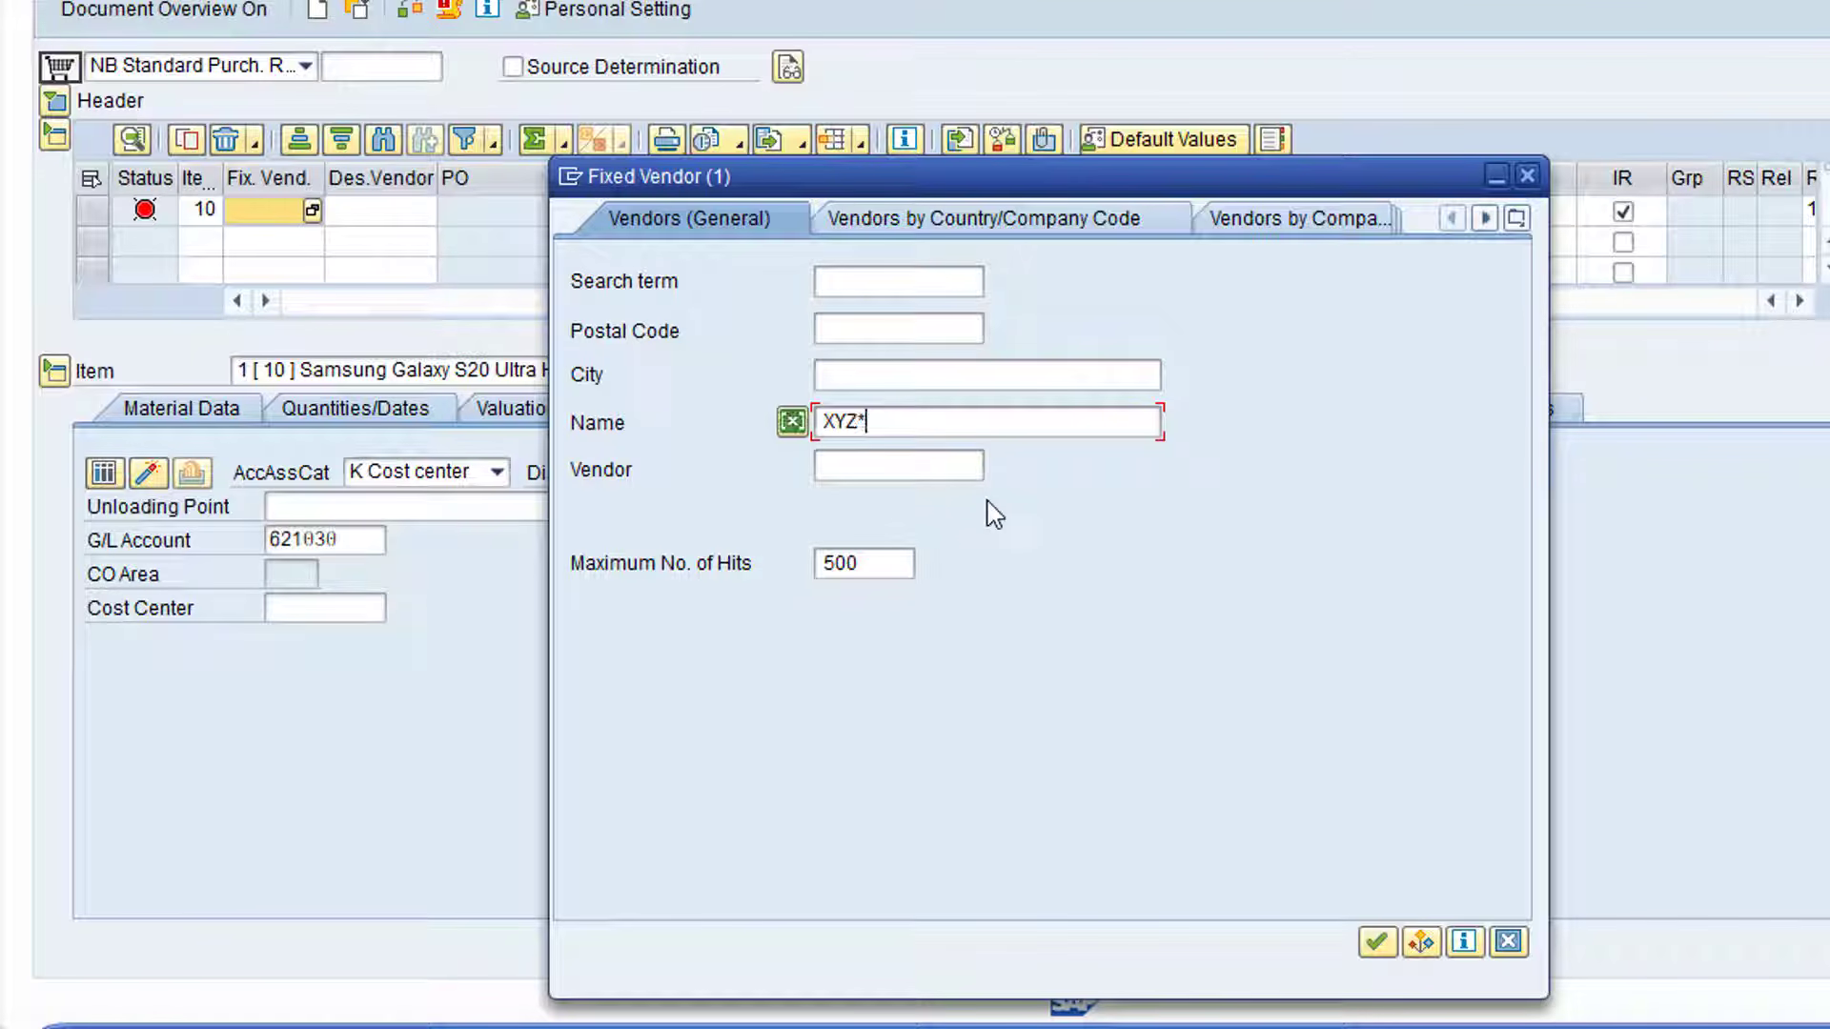
{"action": "left_click", "coordinate": [1378, 943]}
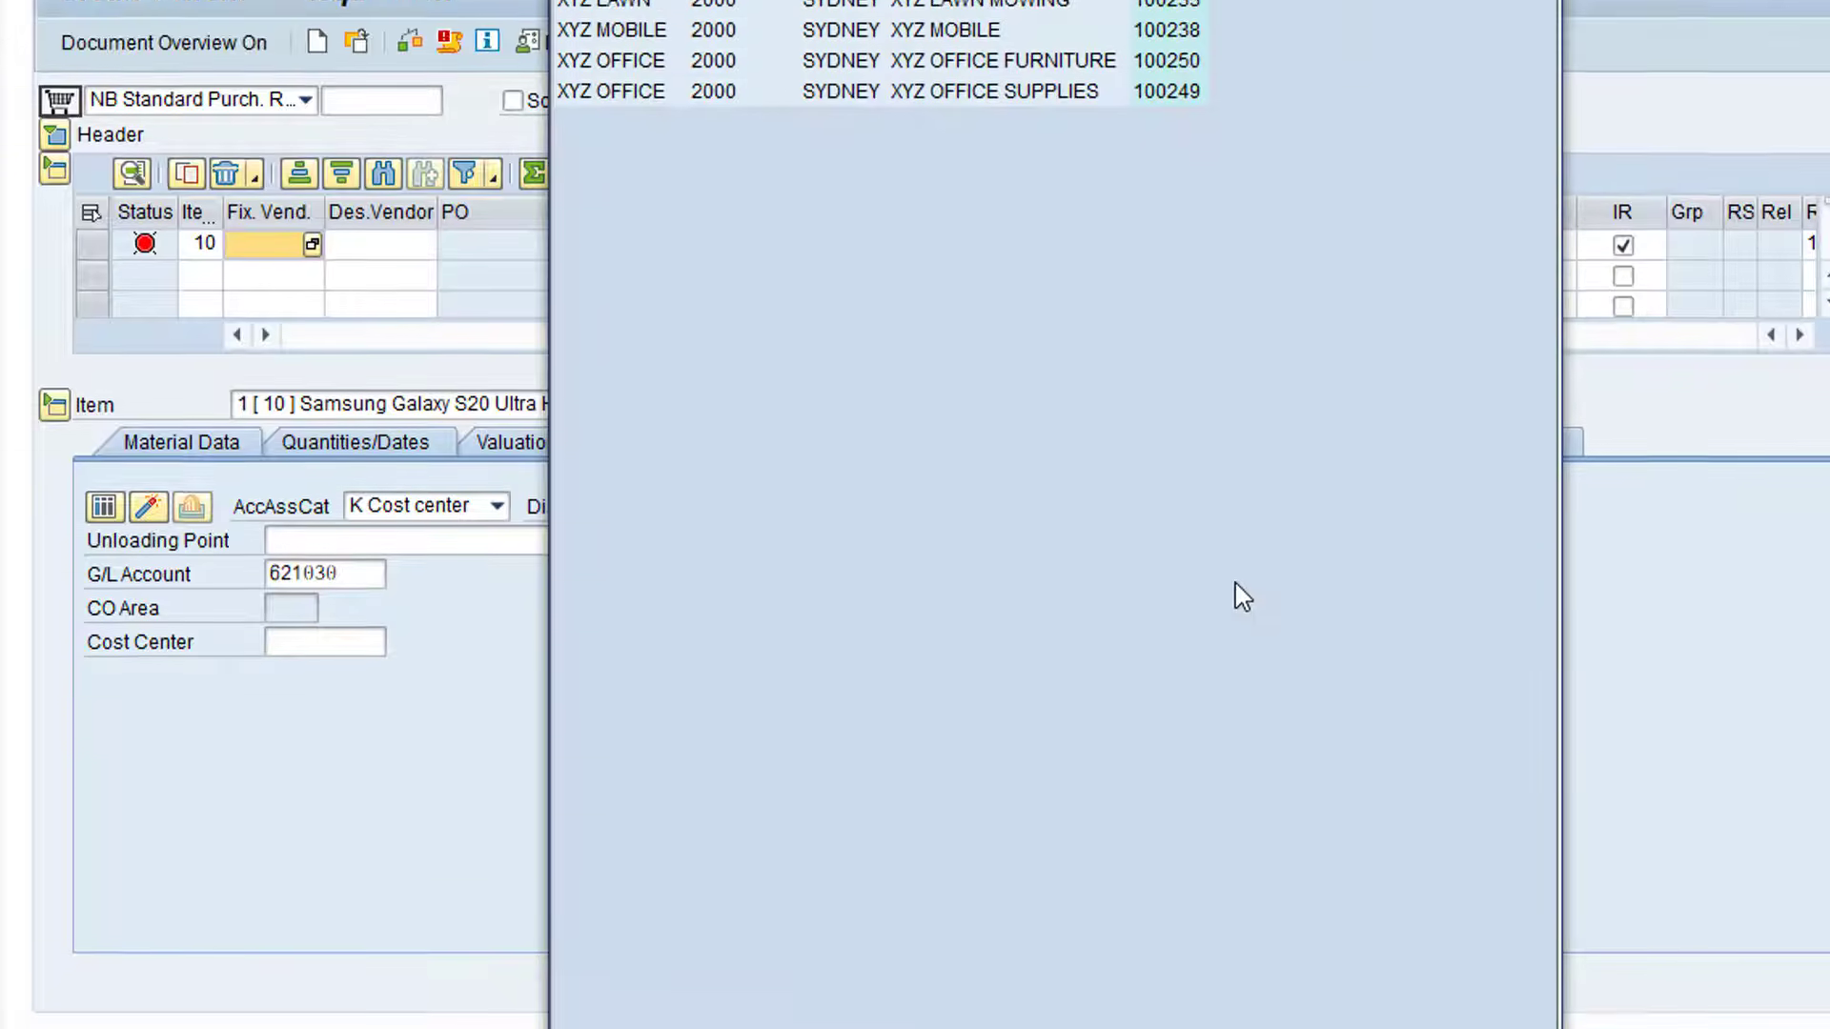
{"action": "left_click_drag", "start_coordinate": [1230, 5], "coordinate": [1430, 286]}
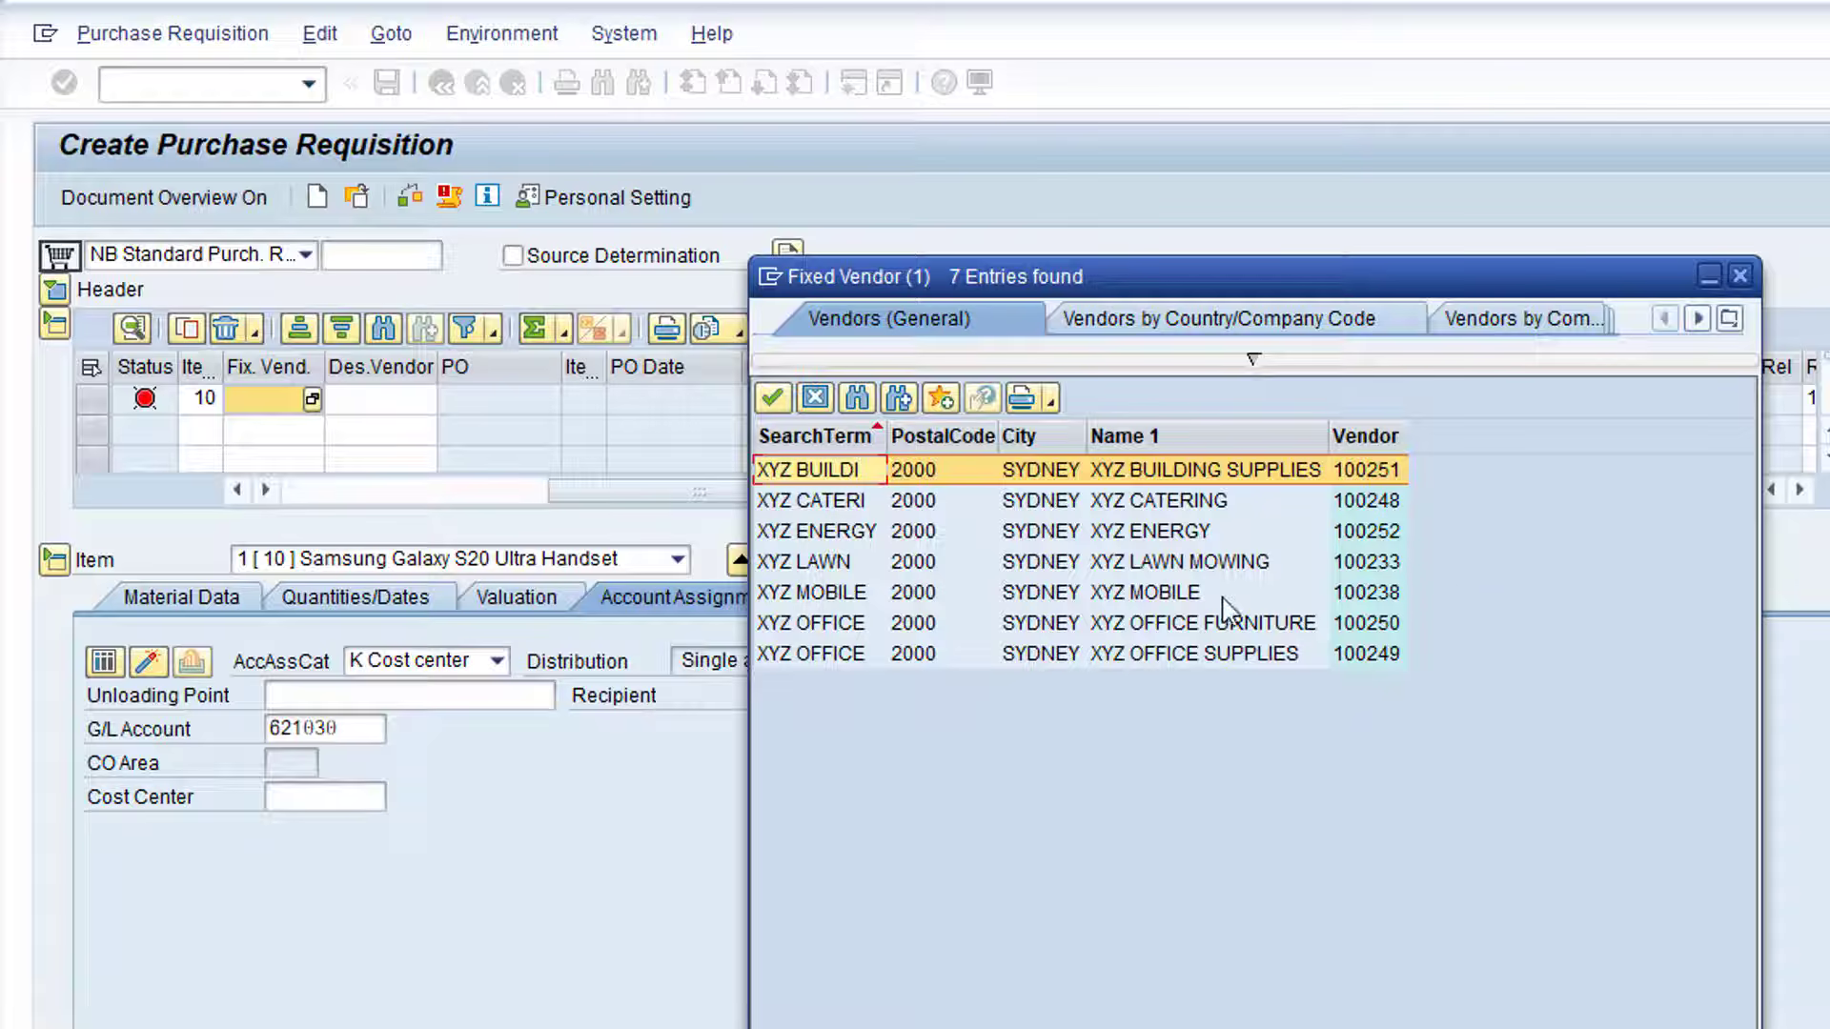
{"action": "double_click", "coordinate": [1178, 599]}
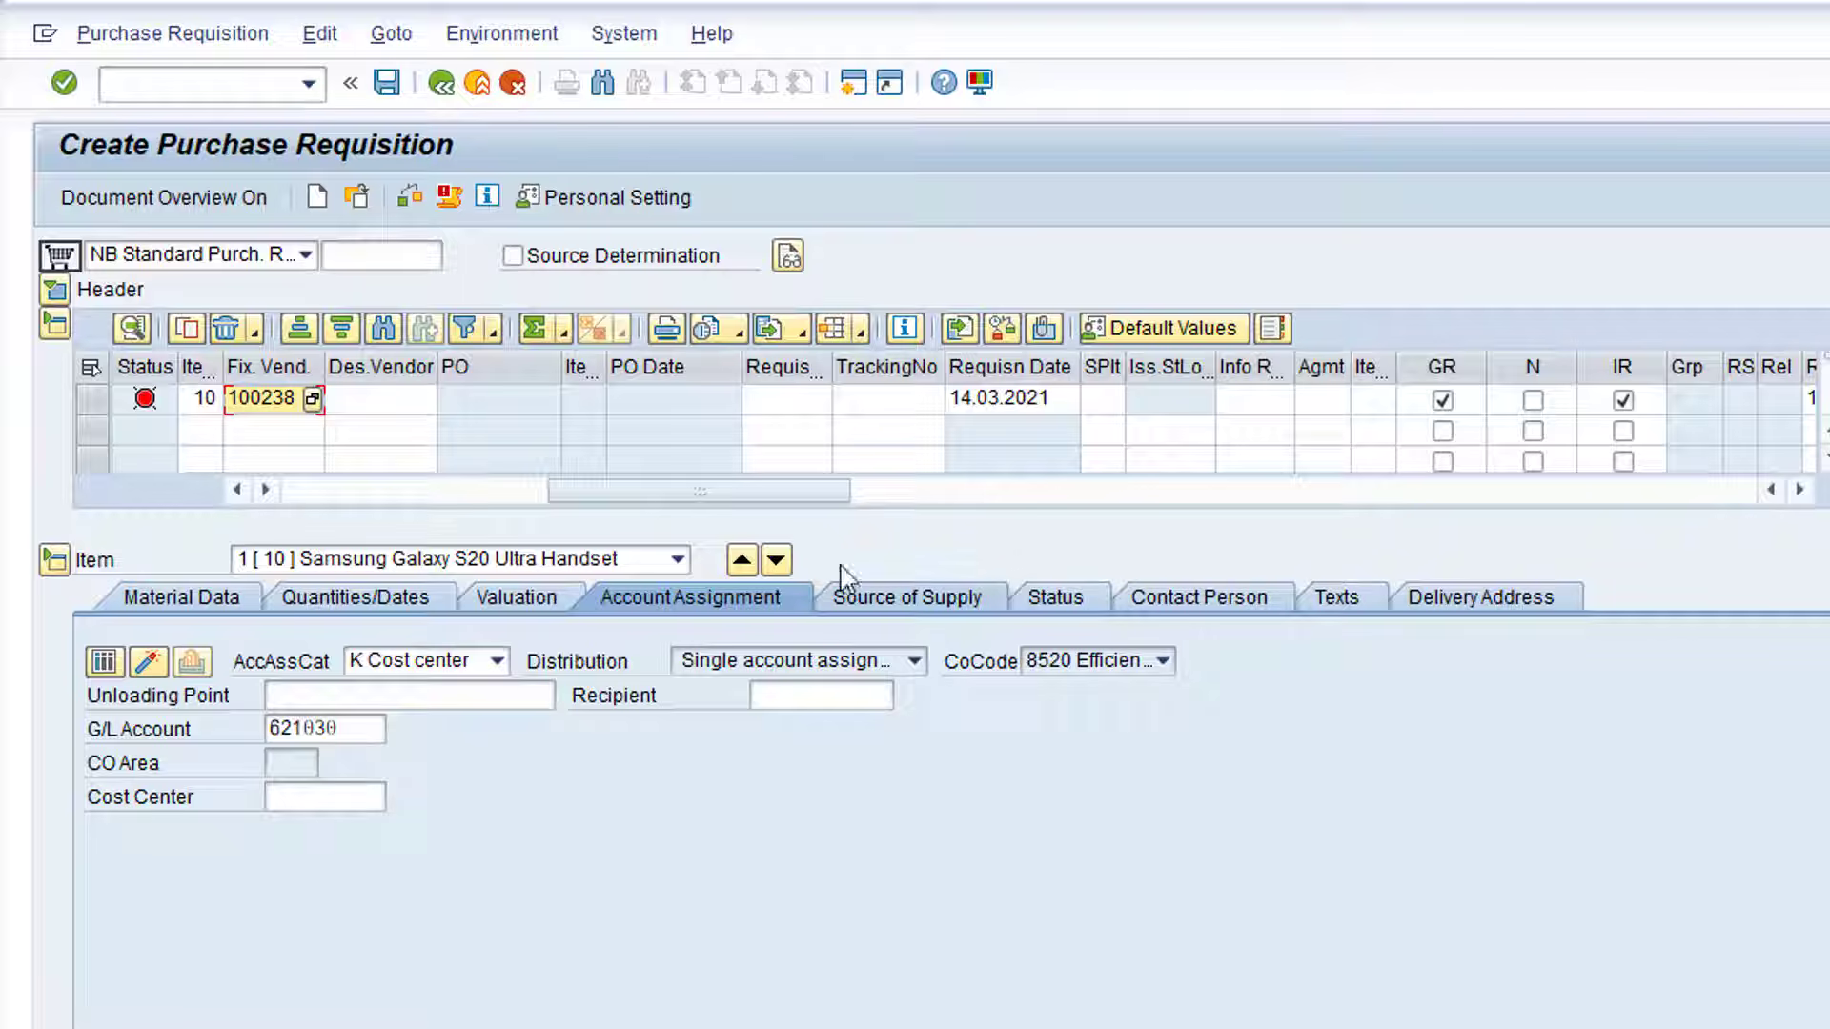
{"action": "left_click", "coordinate": [424, 496]}
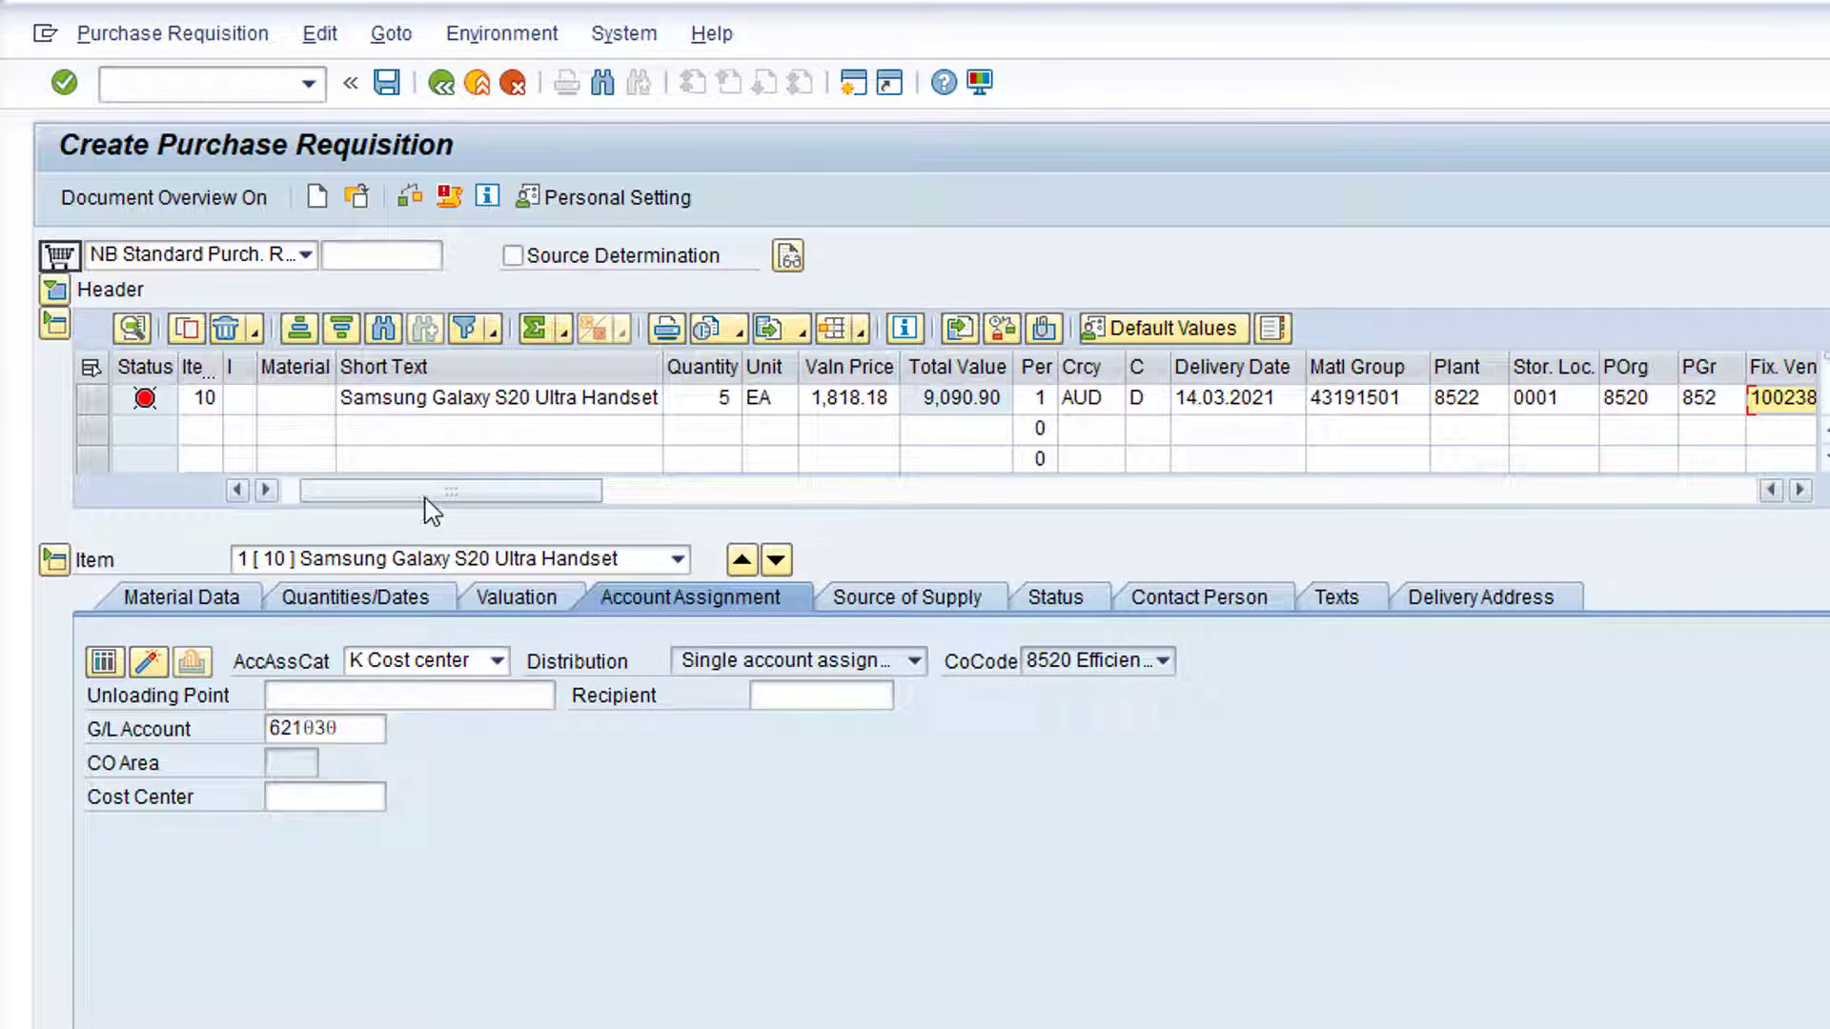
{"action": "left_click", "coordinate": [290, 494]}
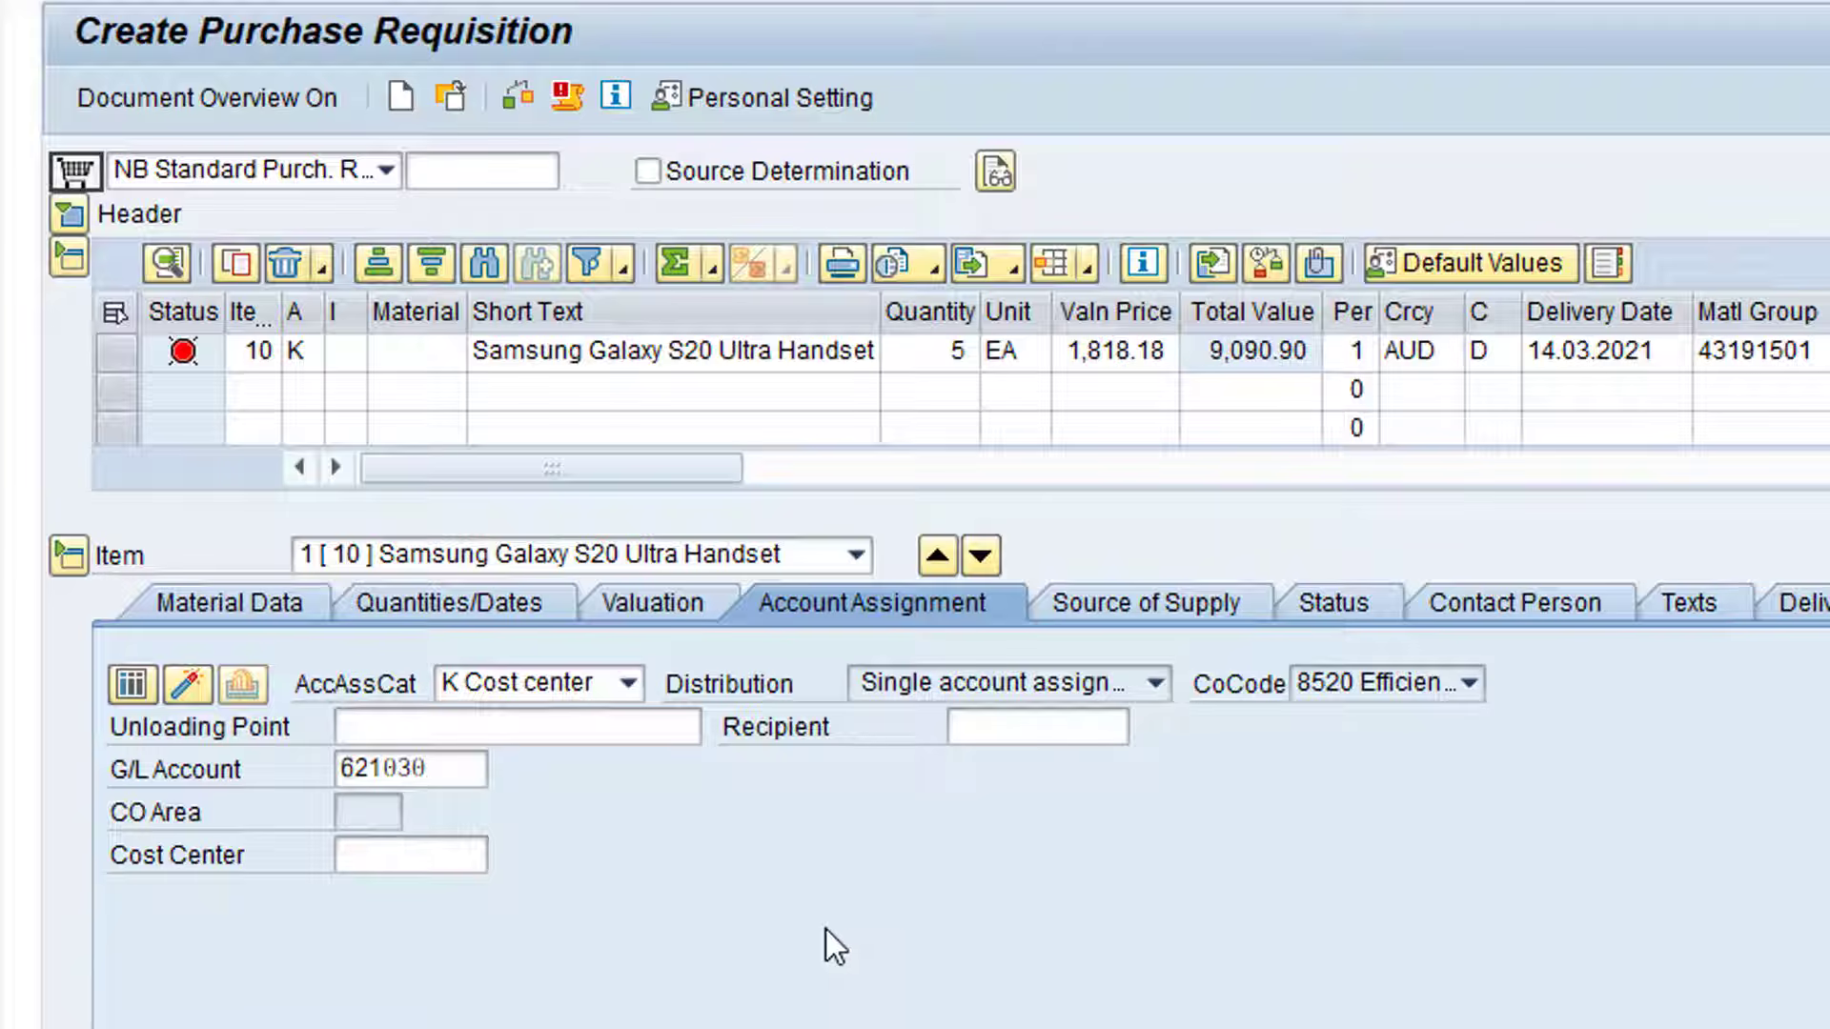
Step: Find G/L accounts whose long text matches Mobile* and assign account 630080 (Mobile Phone Handset) to the item
{"action": "left_click", "coordinate": [456, 770]}
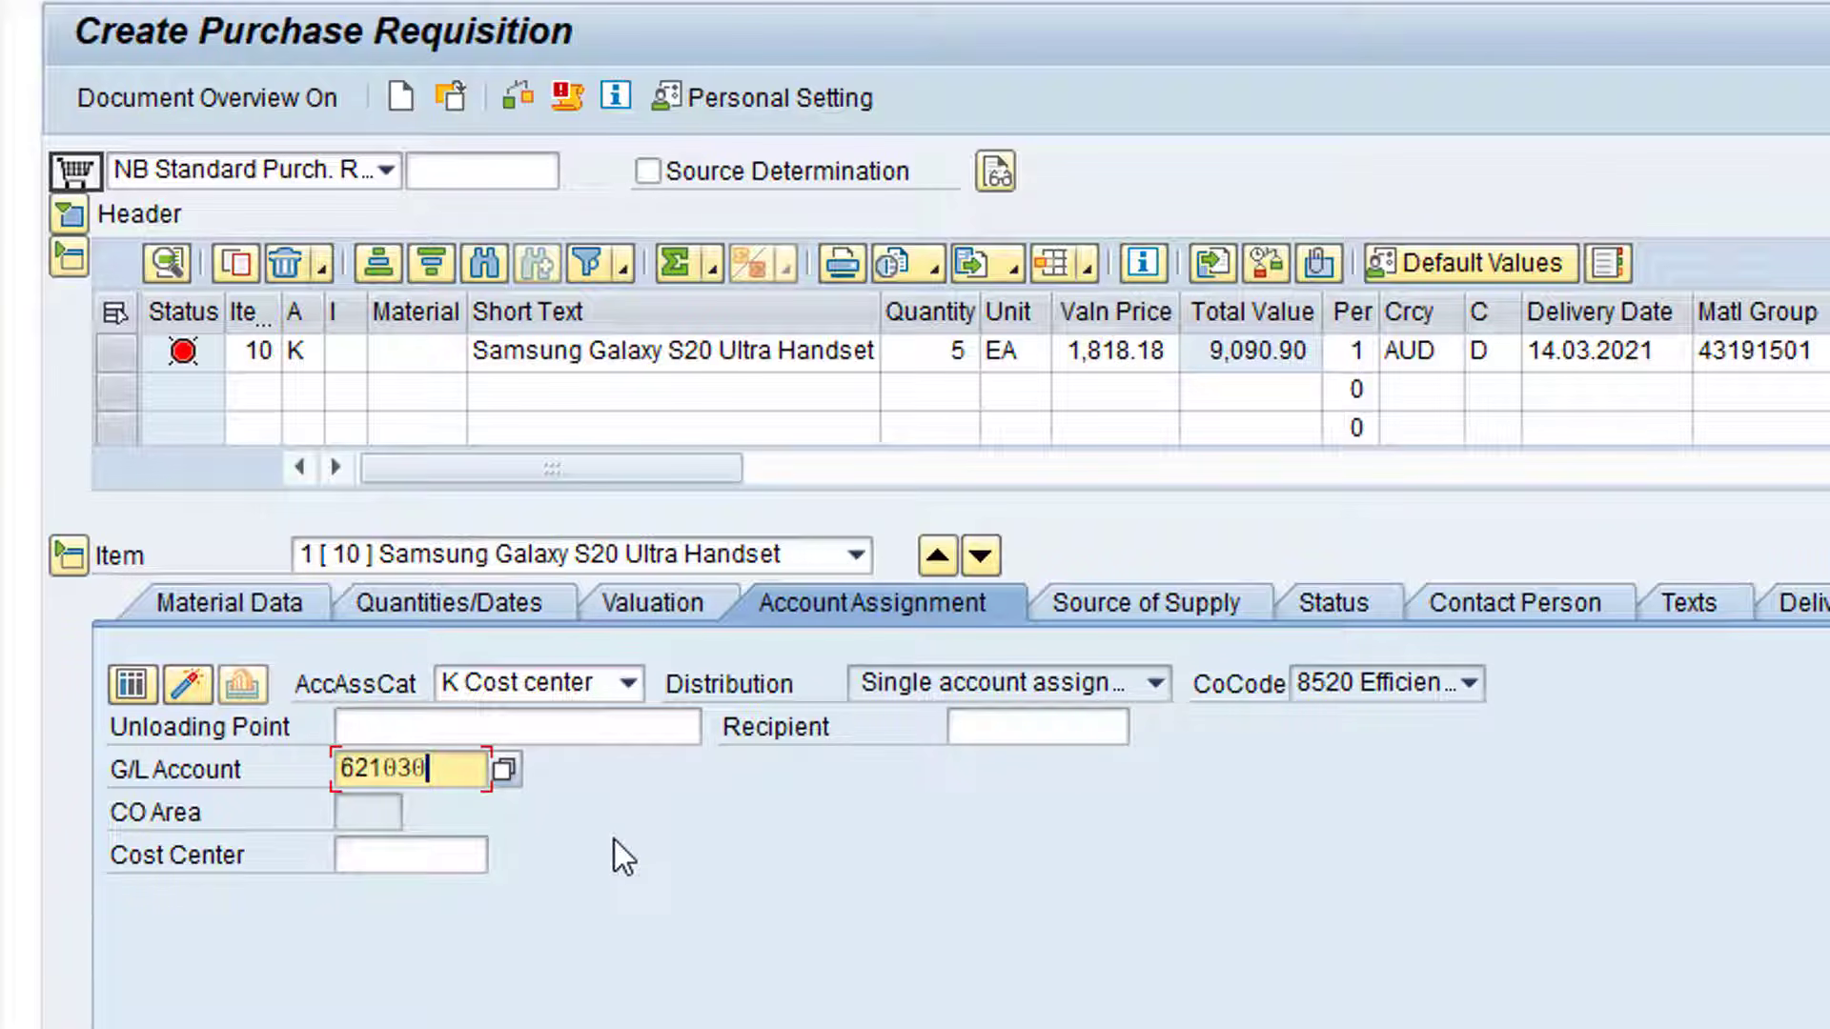
{"action": "key", "text": "Return"}
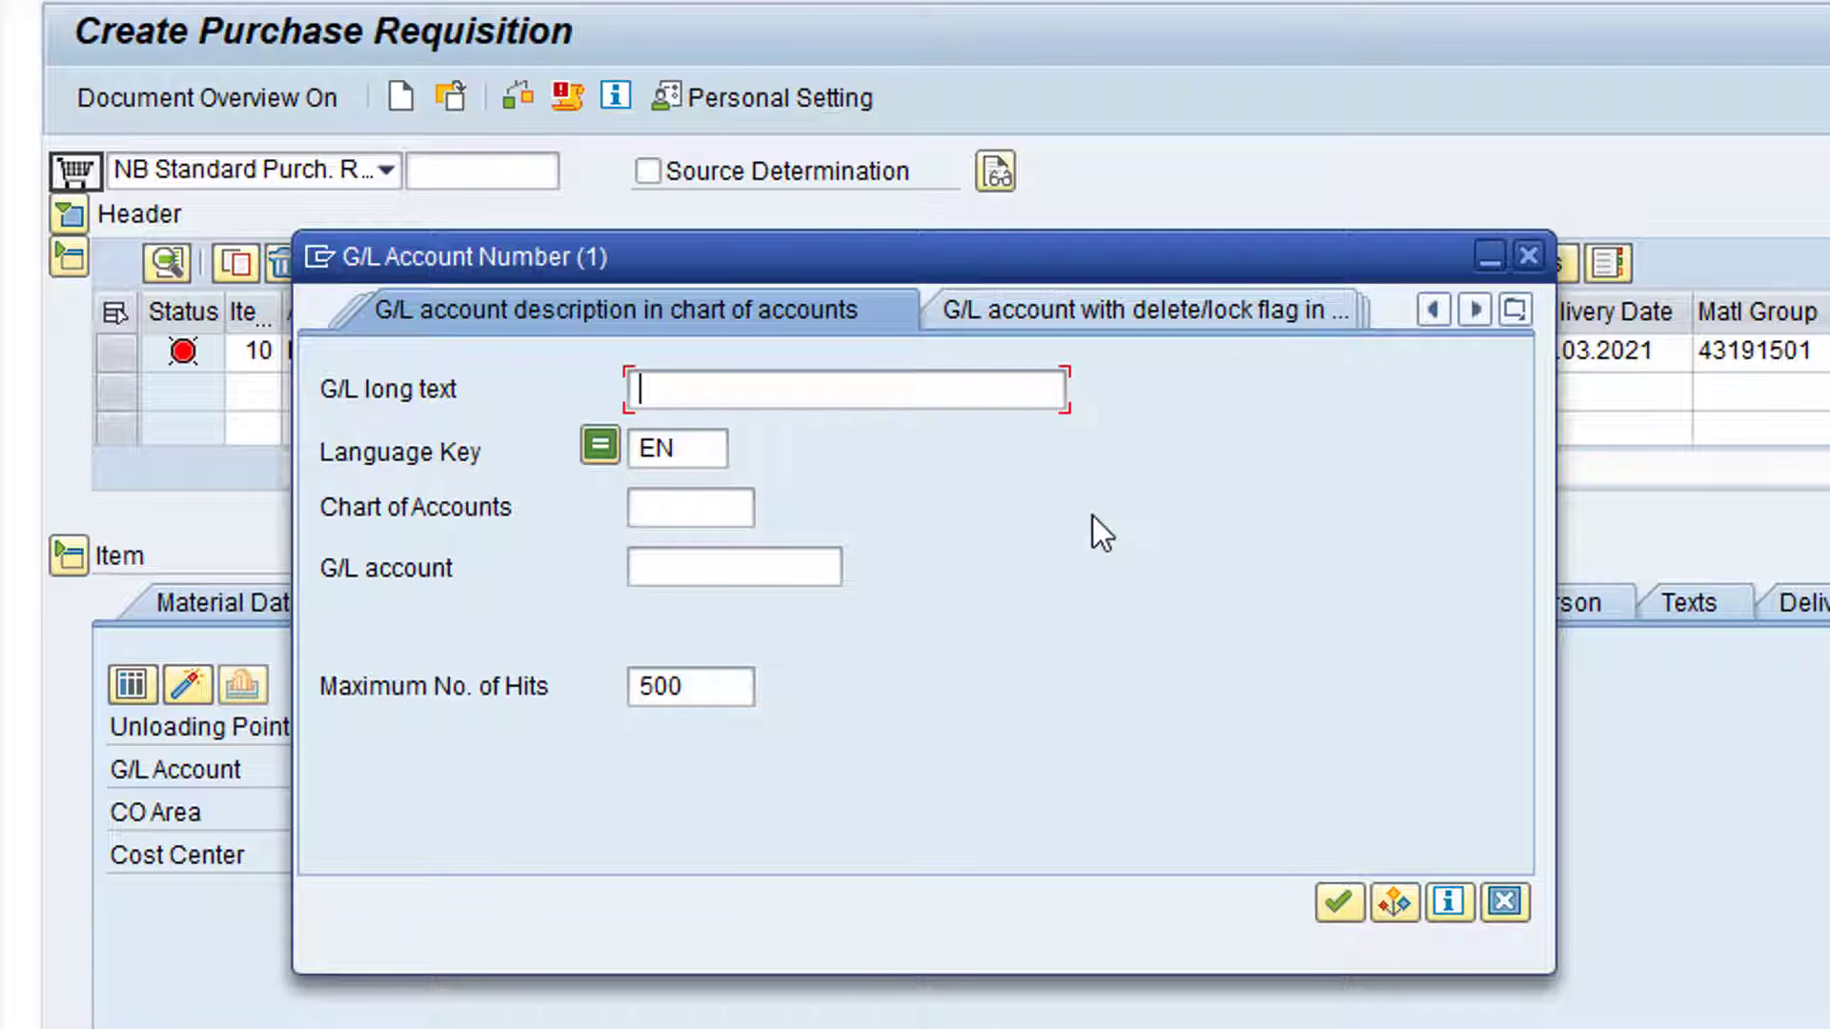
{"action": "type", "text": "Mobile"}
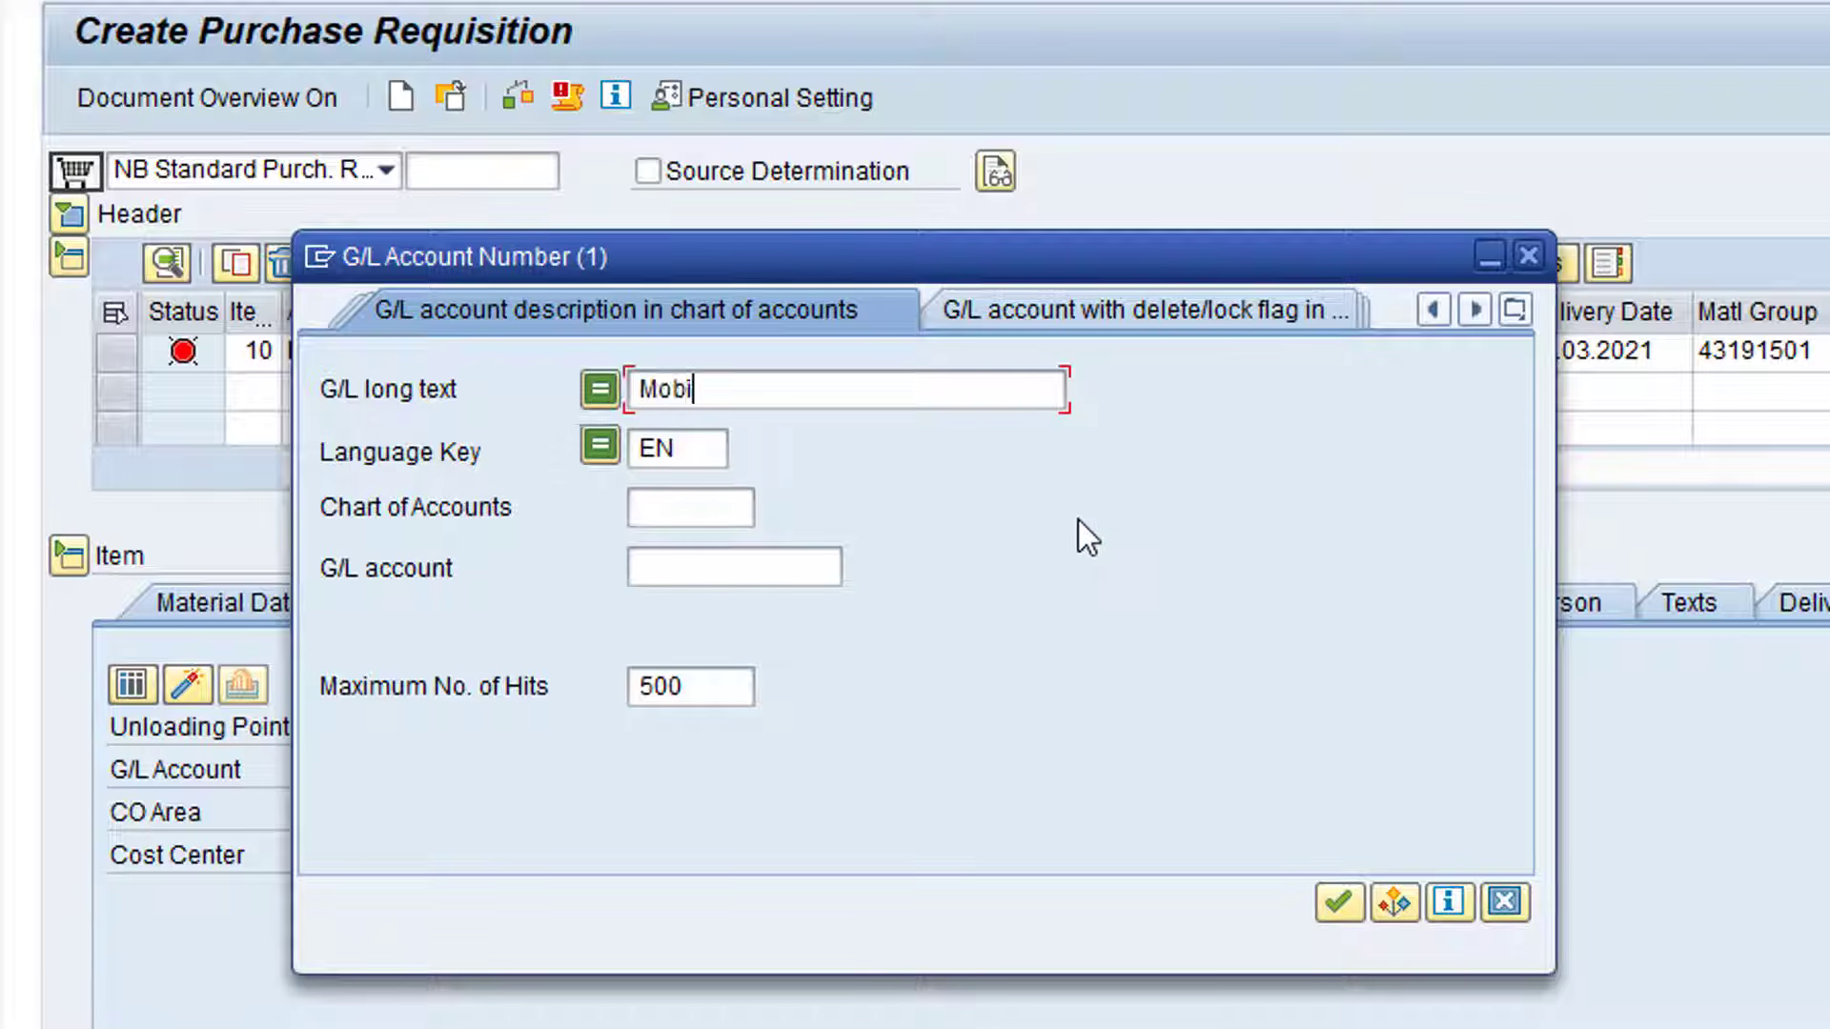
{"action": "type", "text": "*"}
{"action": "left_click", "coordinate": [1344, 901]}
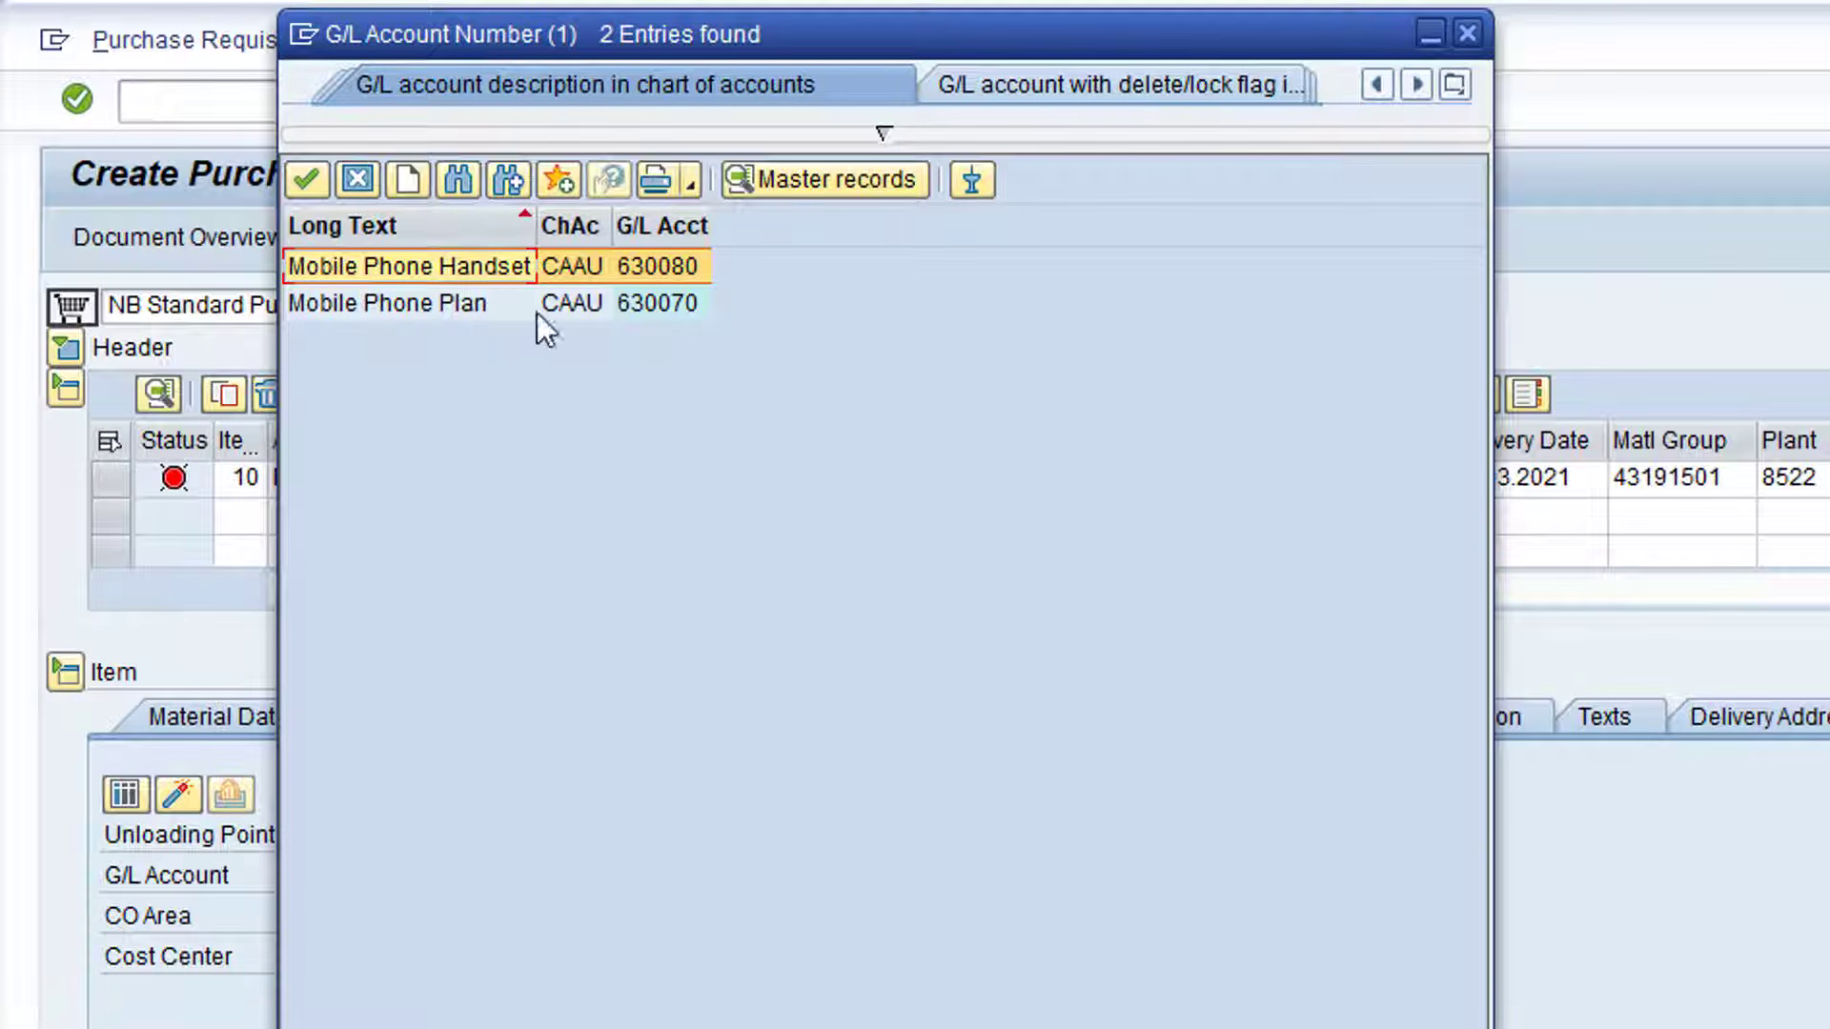
{"action": "double_click", "coordinate": [485, 267]}
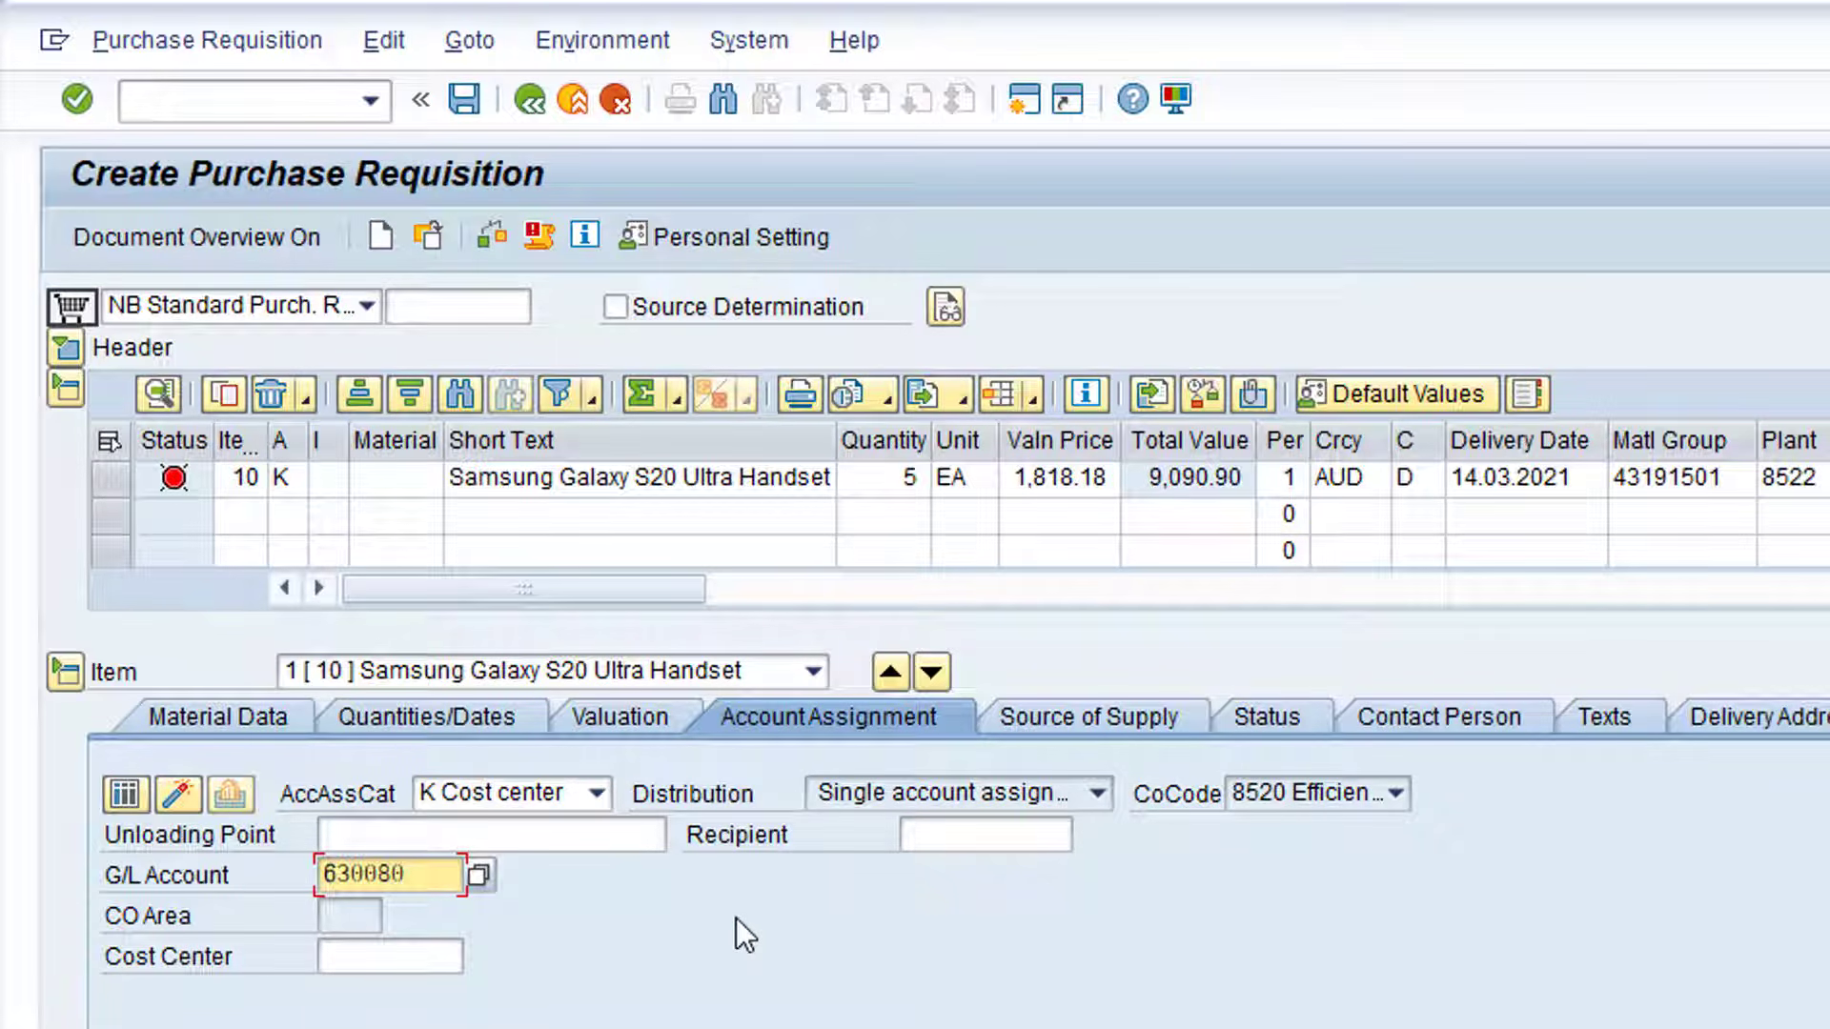
Step: Find cost centers whose short text matches Admin*, assign 85200001 (Administration) to the item, and validate the entries
{"action": "left_click", "coordinate": [418, 957]}
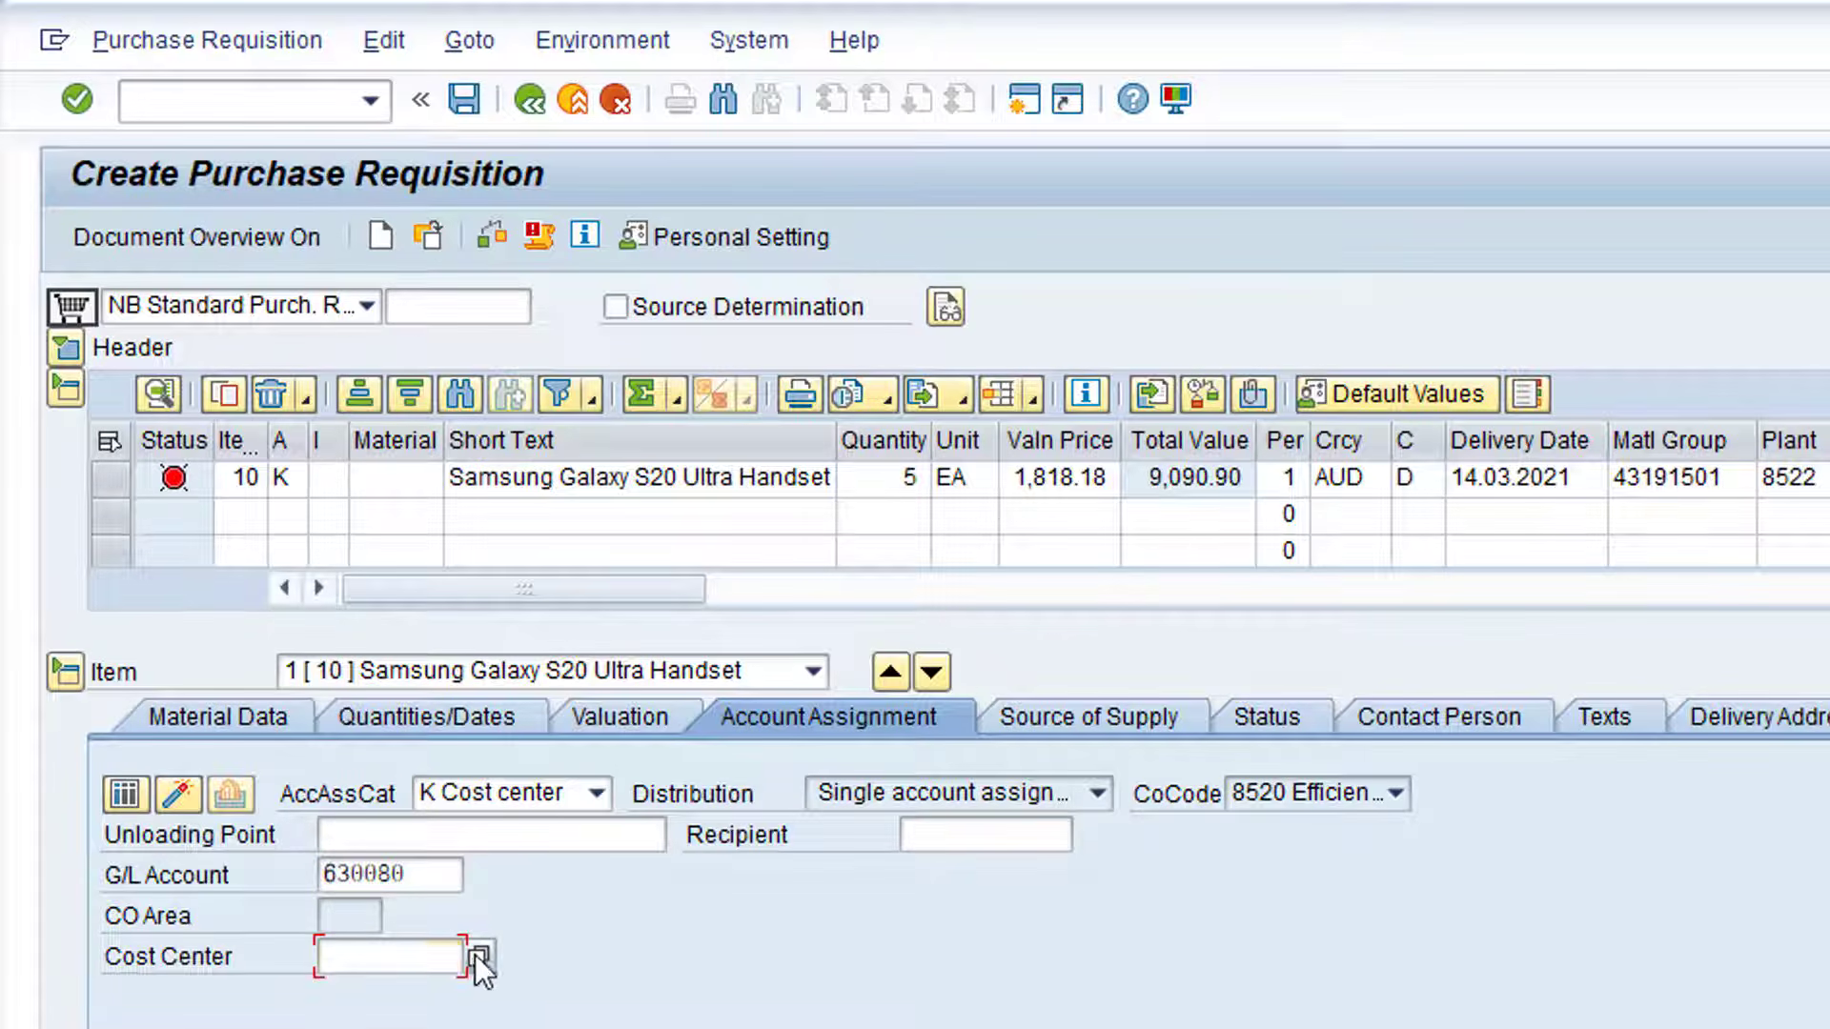
{"action": "left_click", "coordinate": [475, 955]}
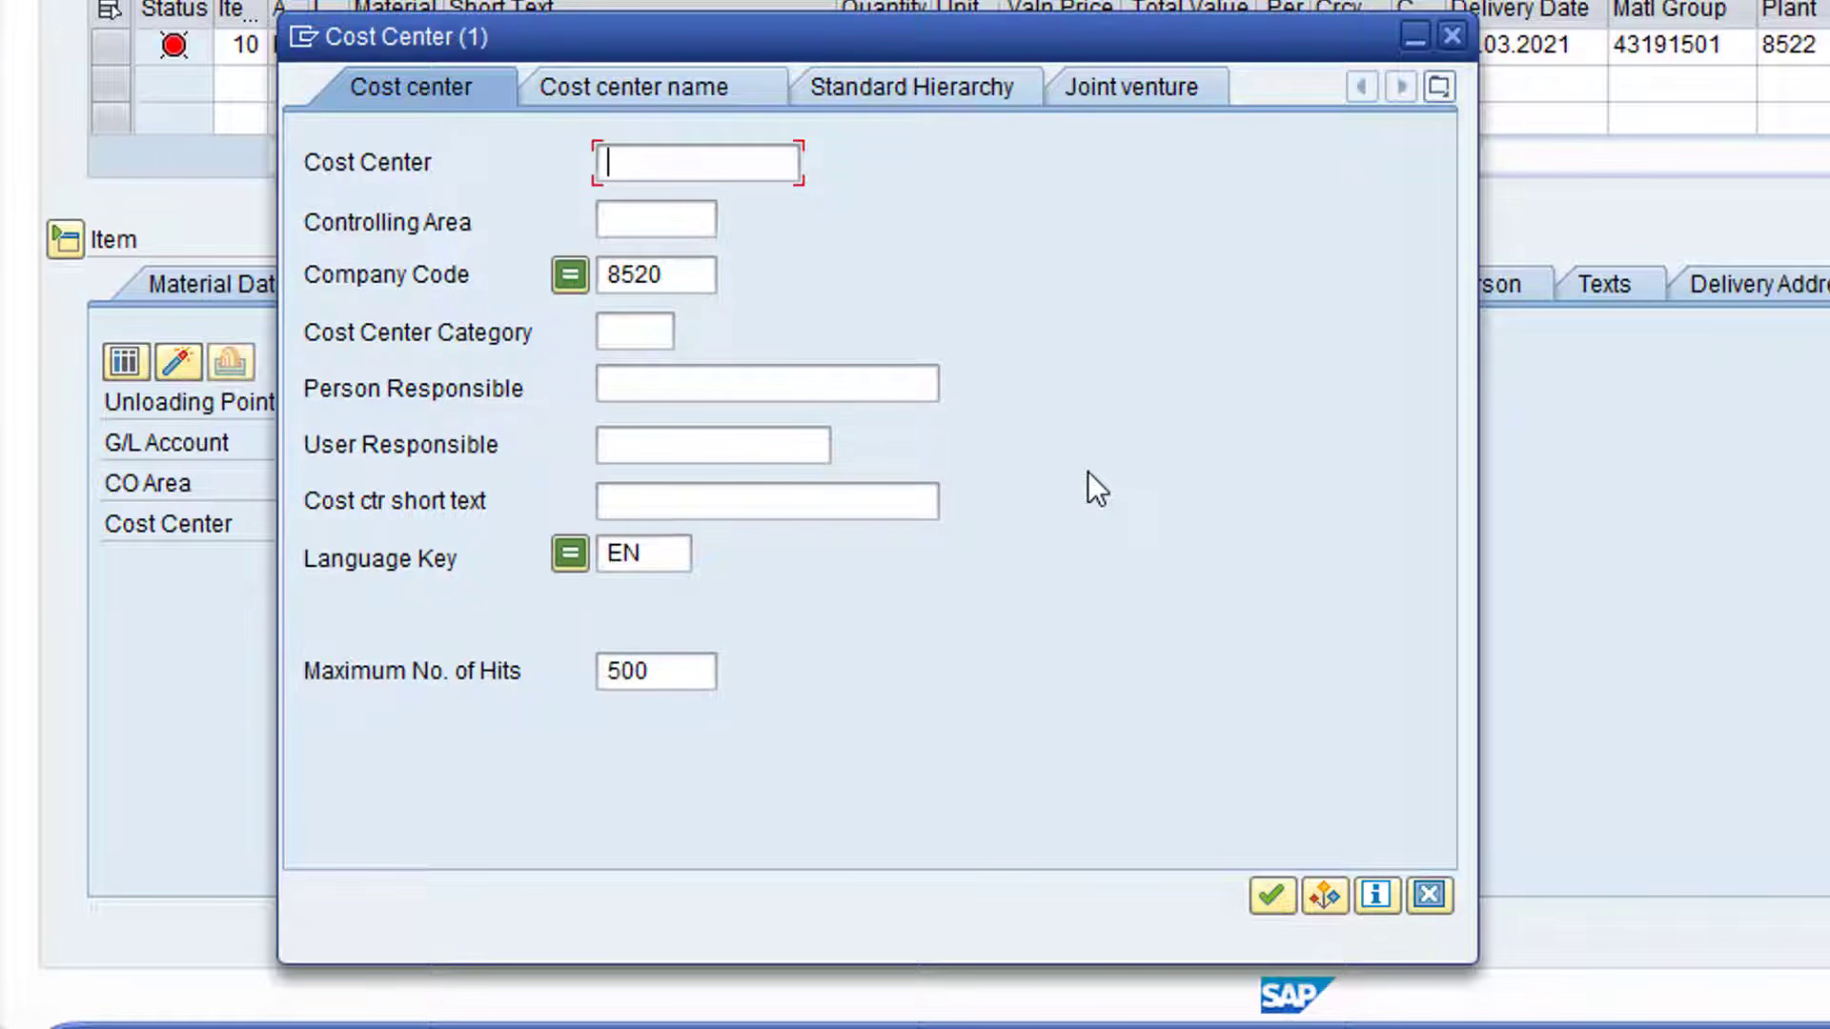
{"action": "left_click", "coordinate": [814, 494]}
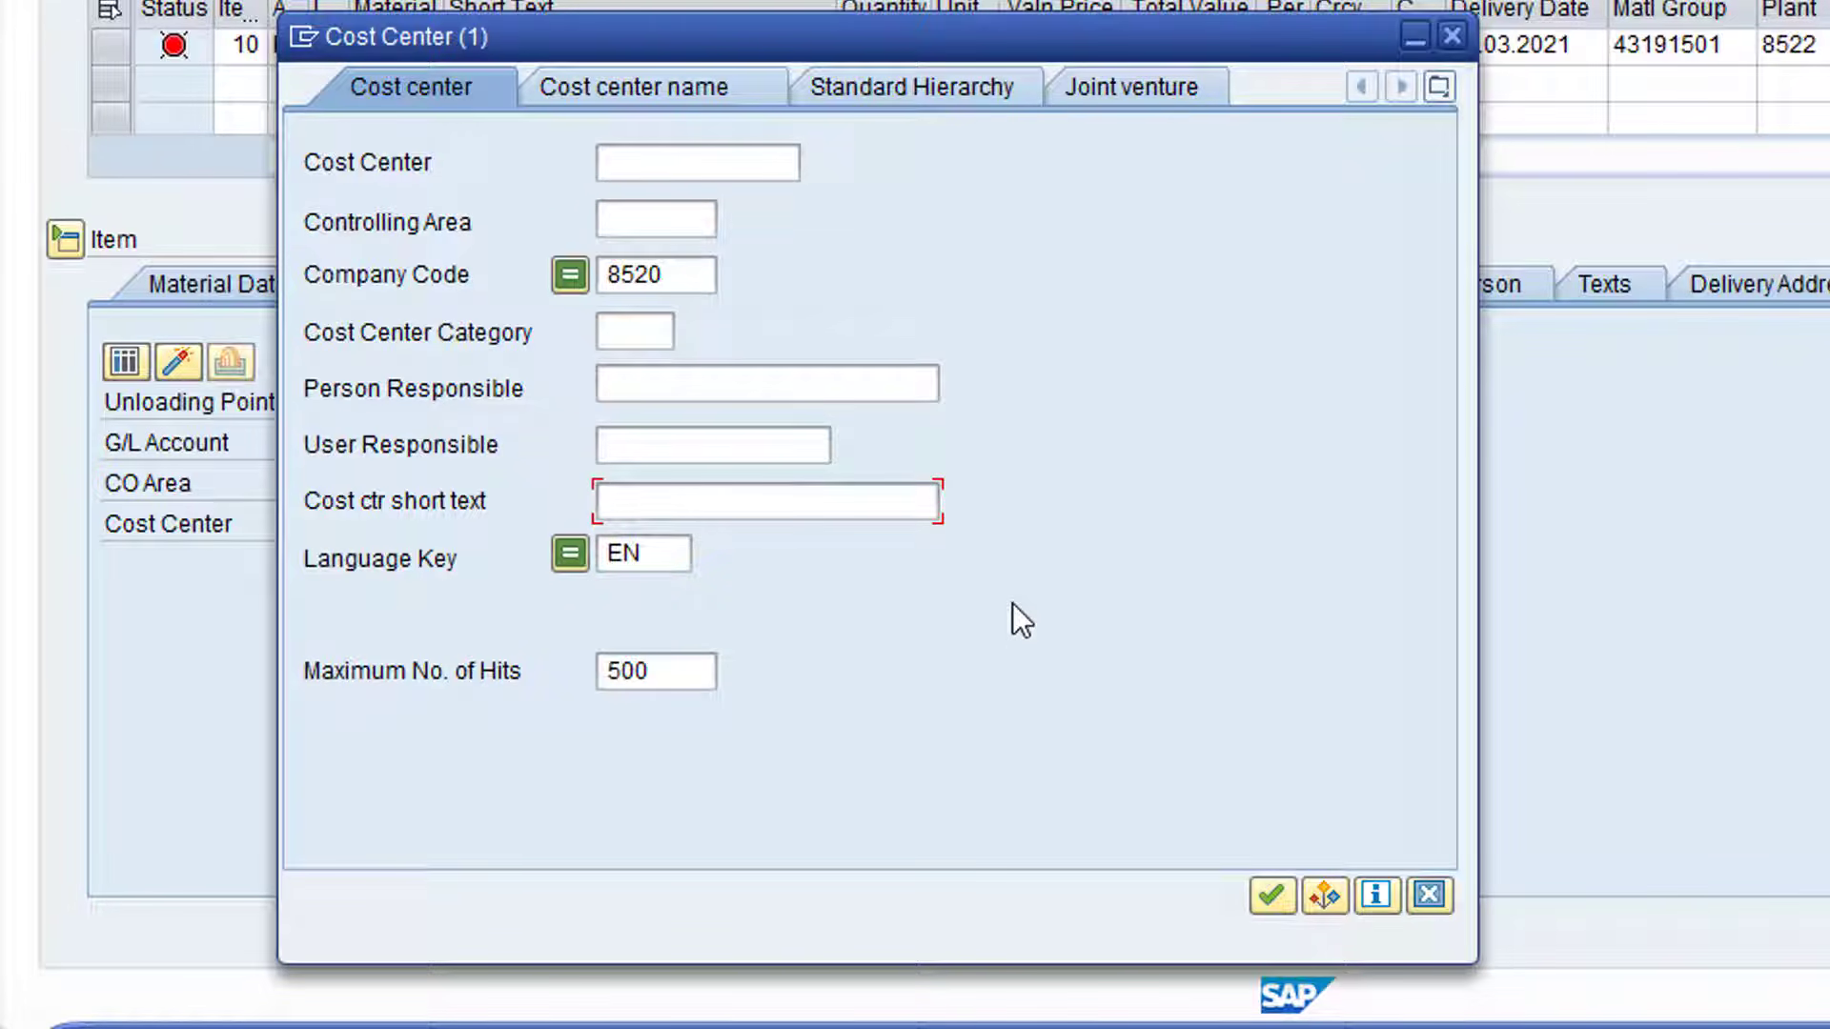
{"action": "type", "text": "Admin*"}
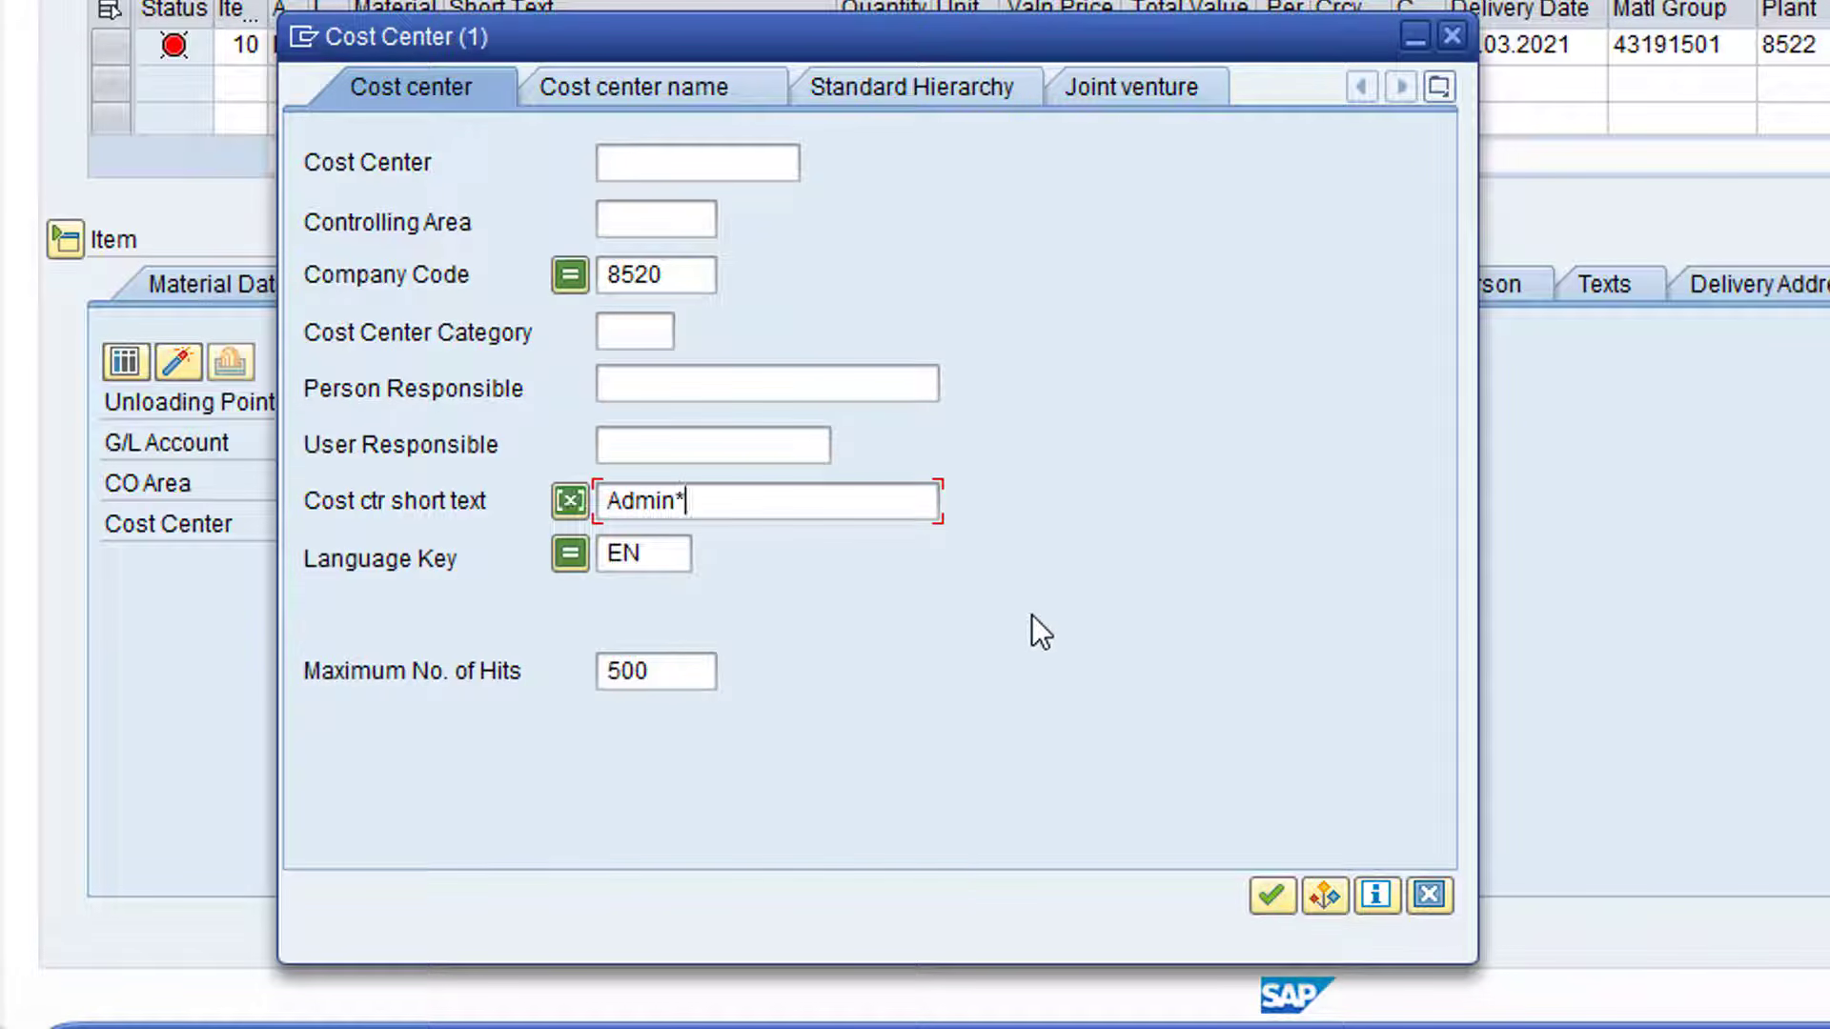
{"action": "left_click", "coordinate": [1272, 895]}
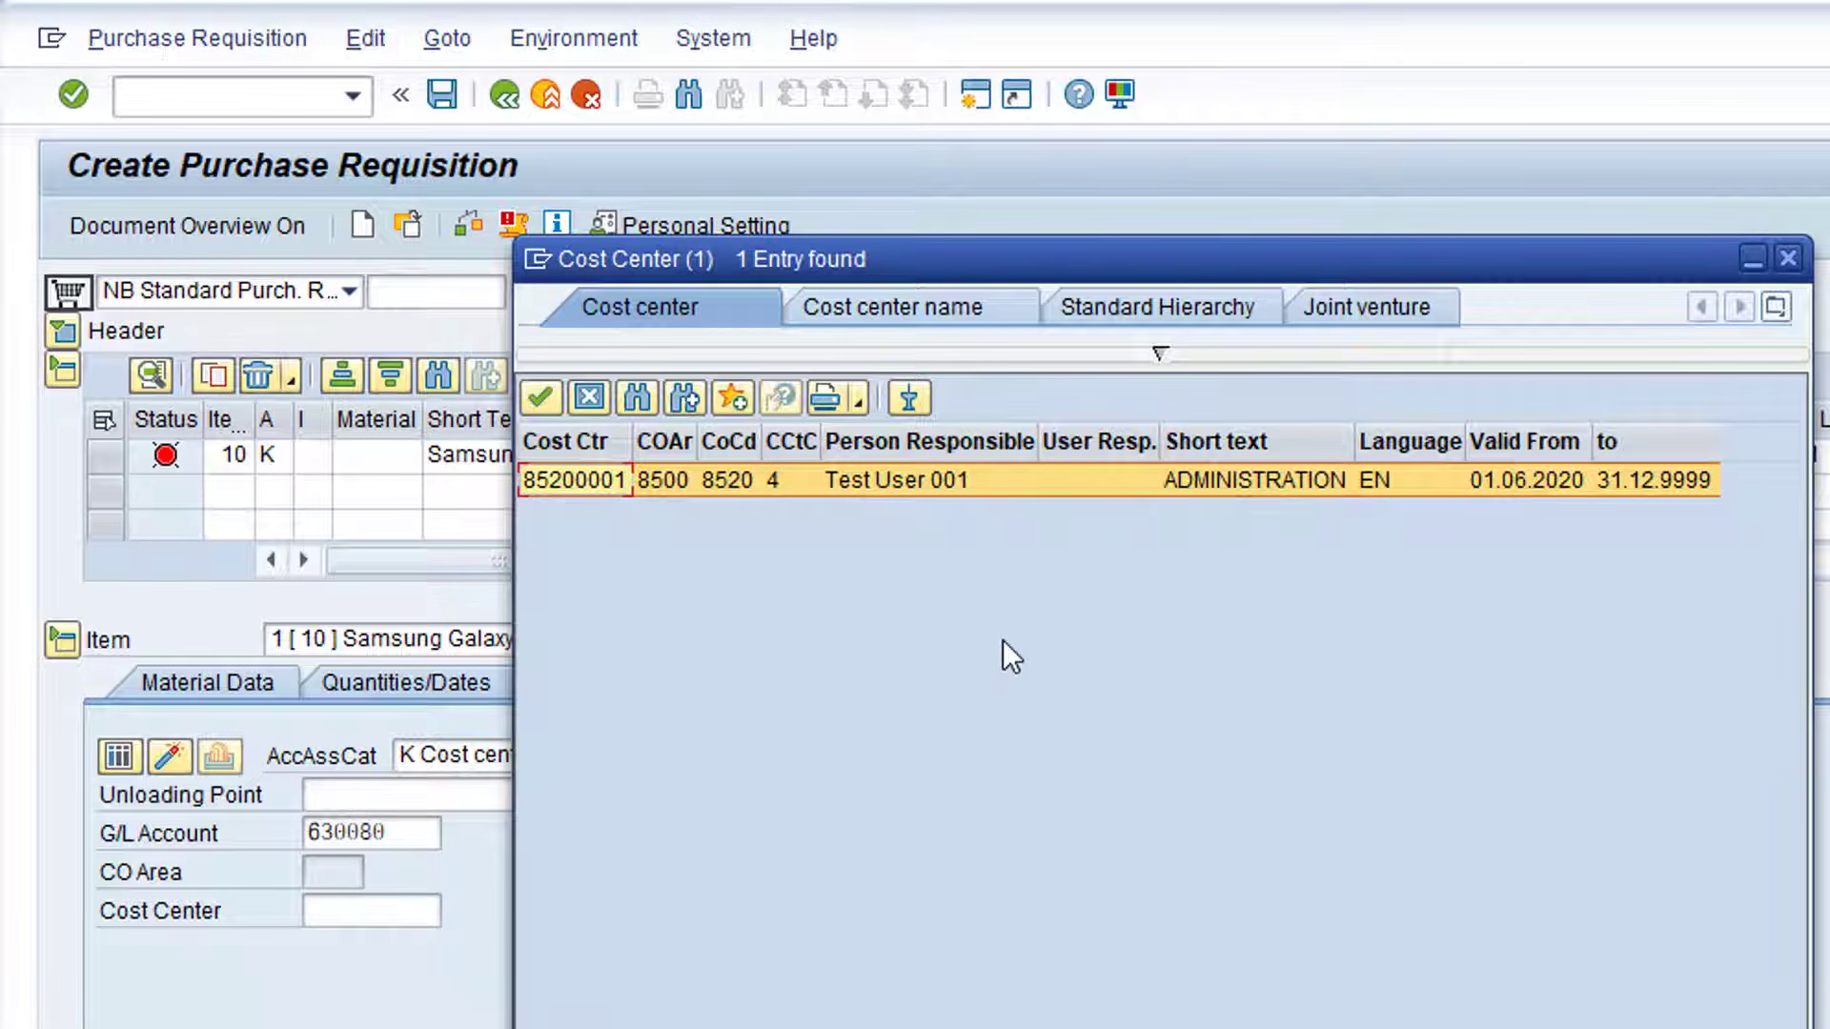
{"action": "double_click", "coordinate": [598, 484]}
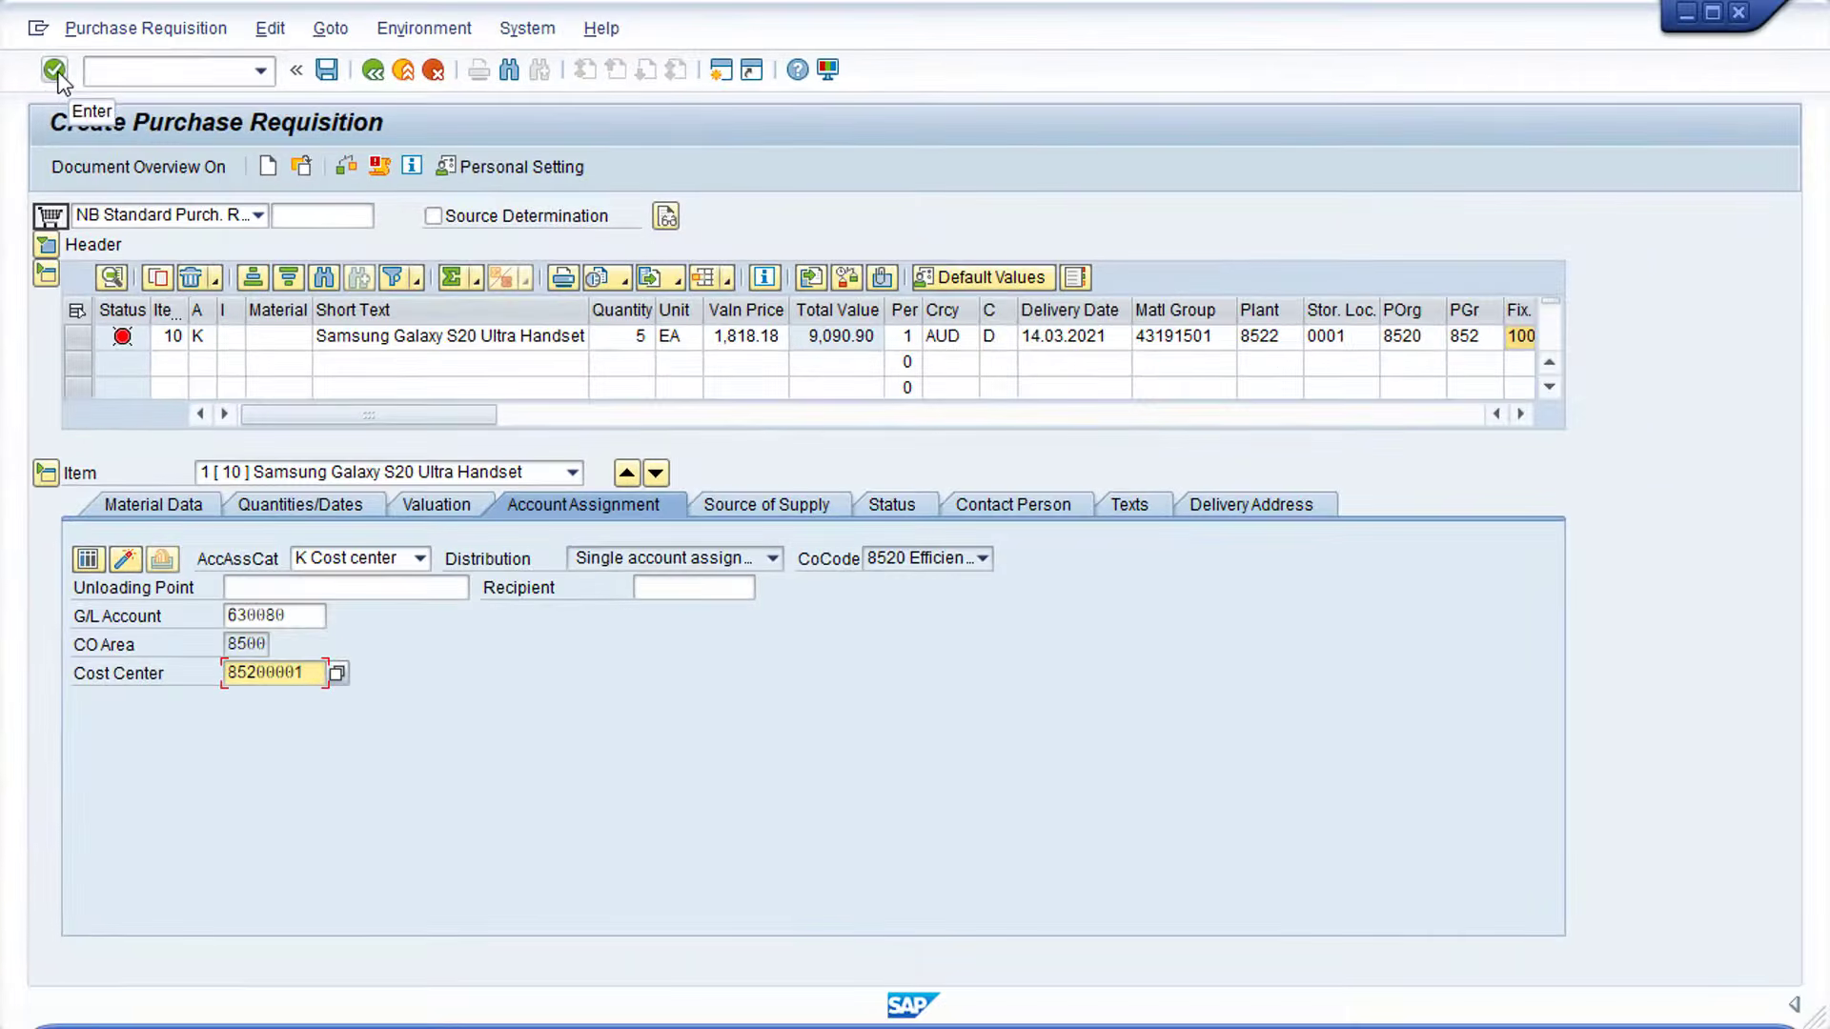
{"action": "left_click", "coordinate": [72, 94]}
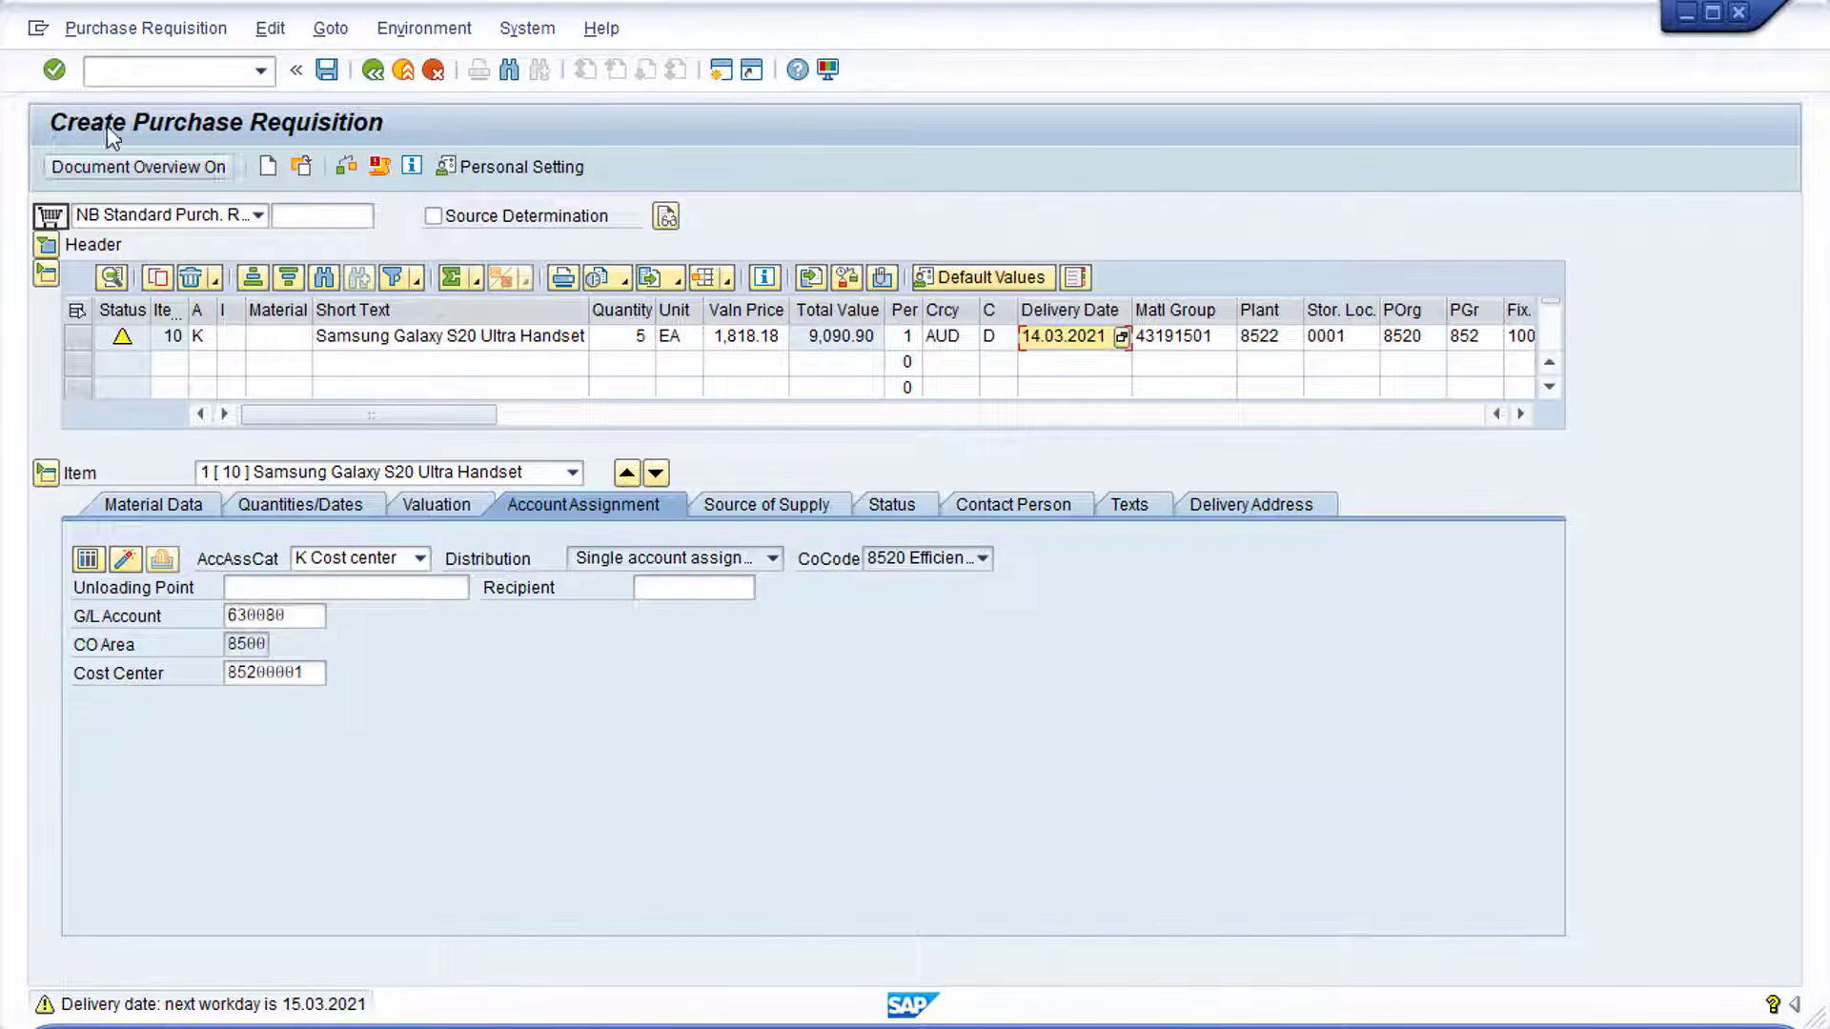
{"action": "left_click", "coordinate": [54, 69]}
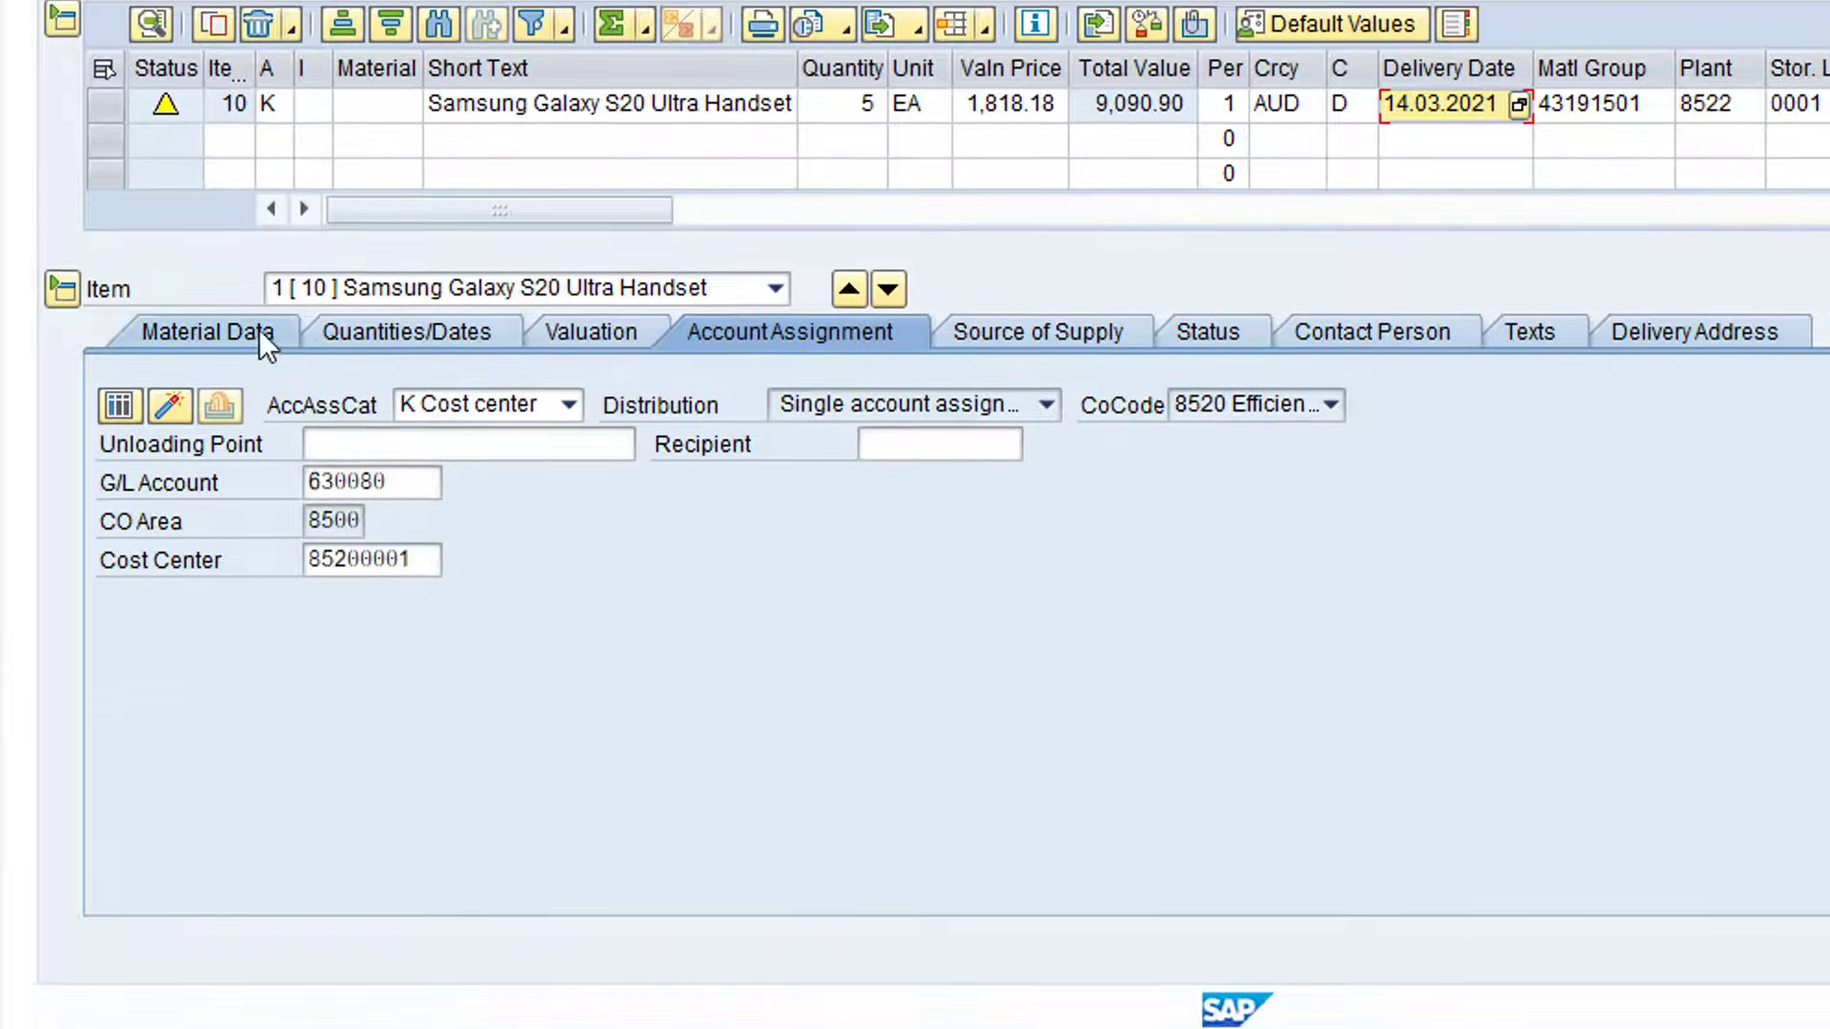
Step: Review the handset item's material data, quantities and dates, valuation, source of supply and contact person details
{"action": "left_click", "coordinate": [244, 318]}
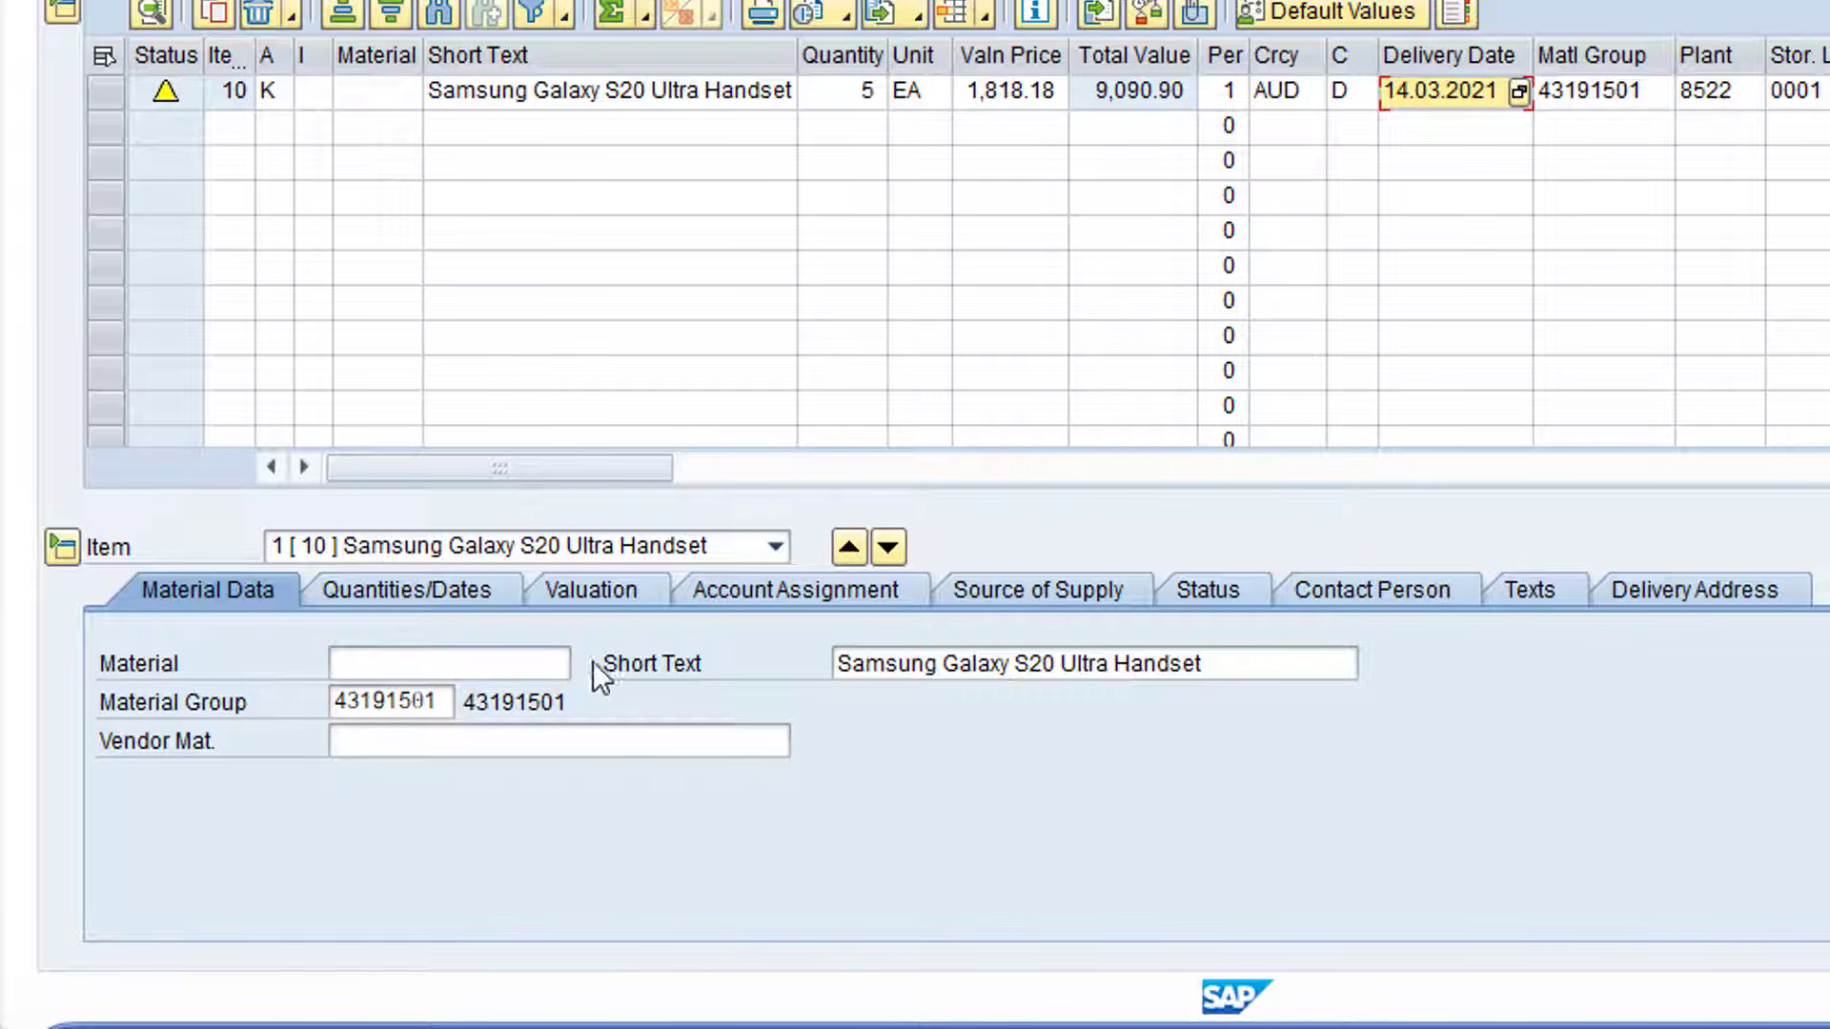
{"action": "left_click", "coordinate": [466, 600]}
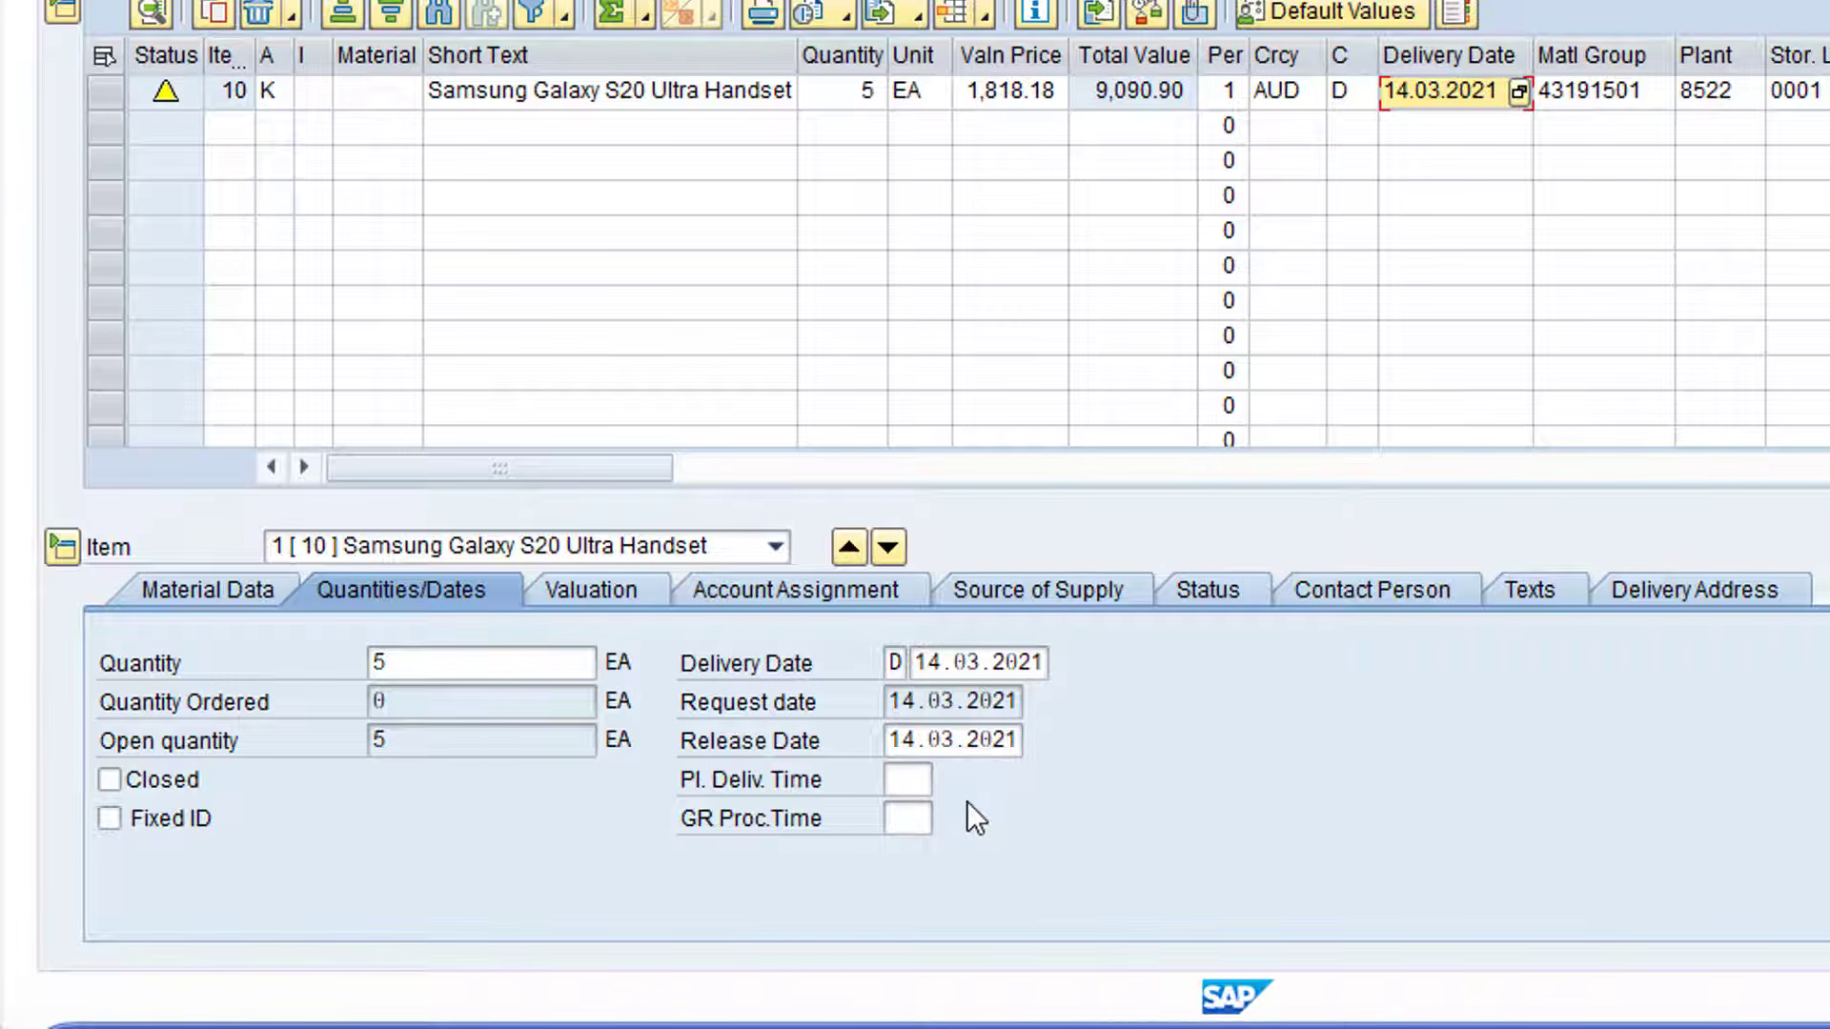
{"action": "left_click", "coordinate": [634, 593]}
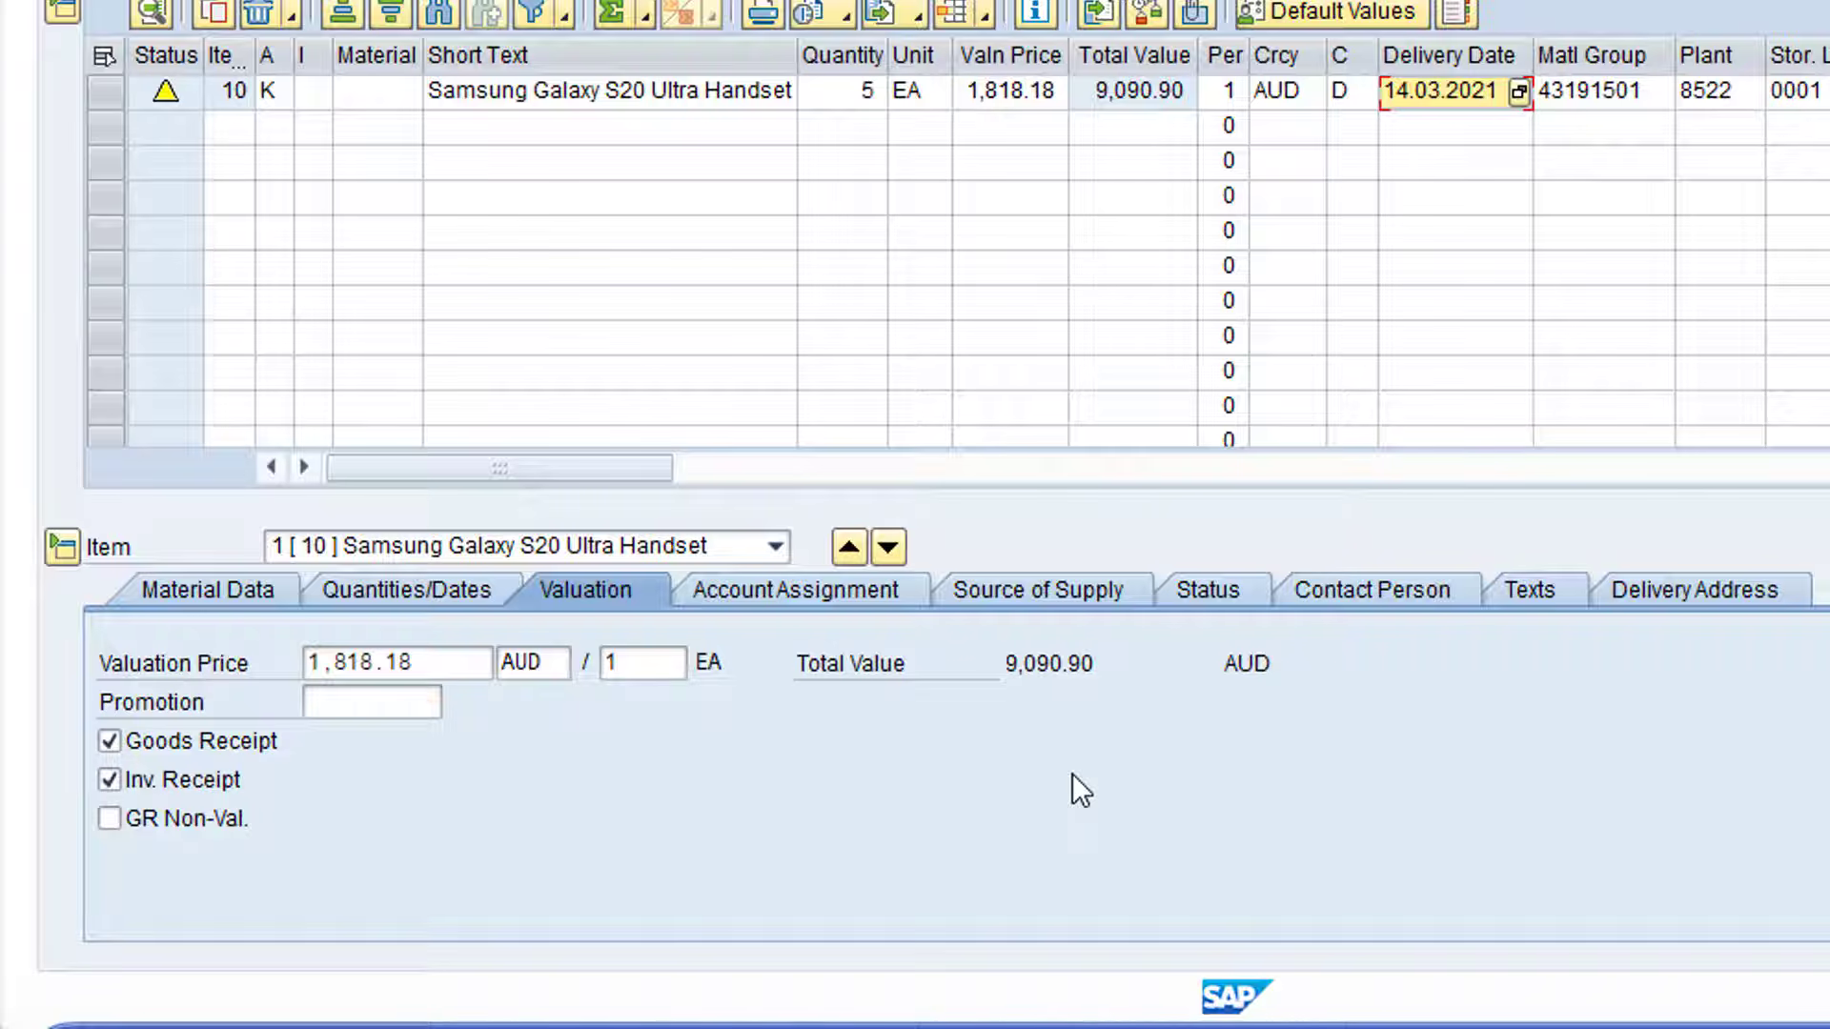
{"action": "left_click", "coordinate": [1060, 592]}
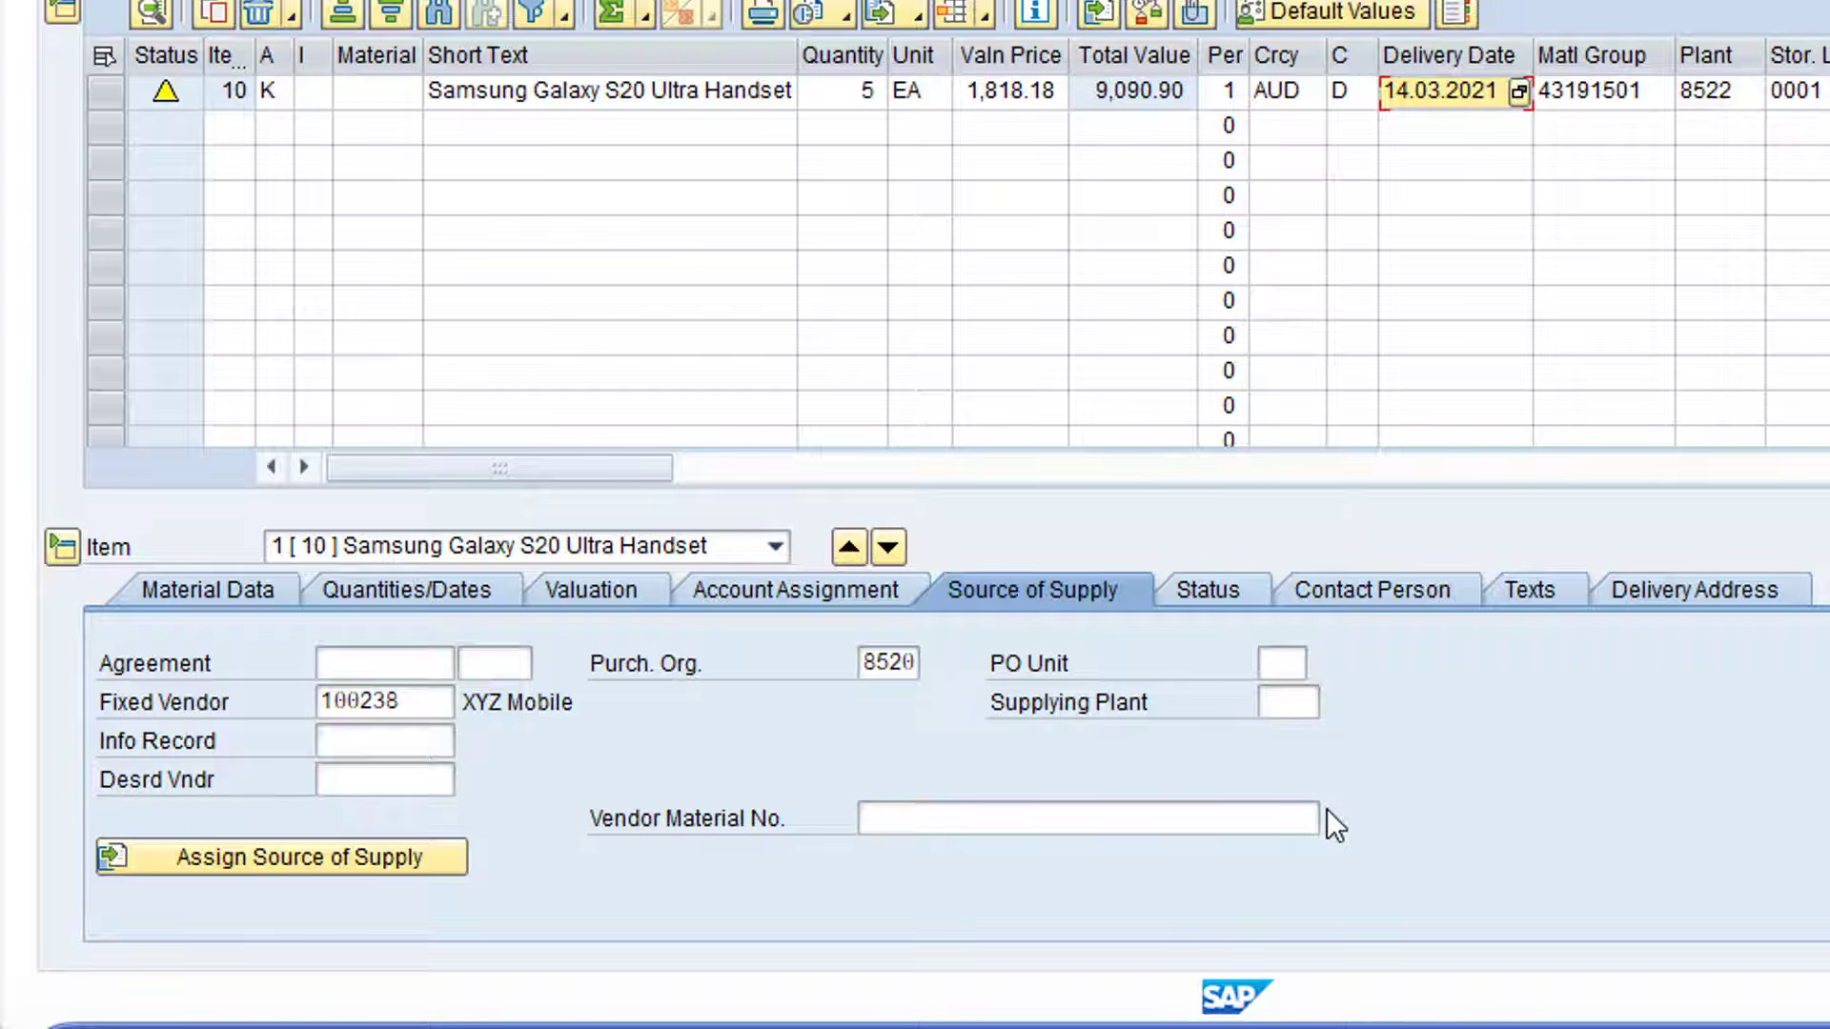
{"action": "left_click", "coordinate": [1360, 593]}
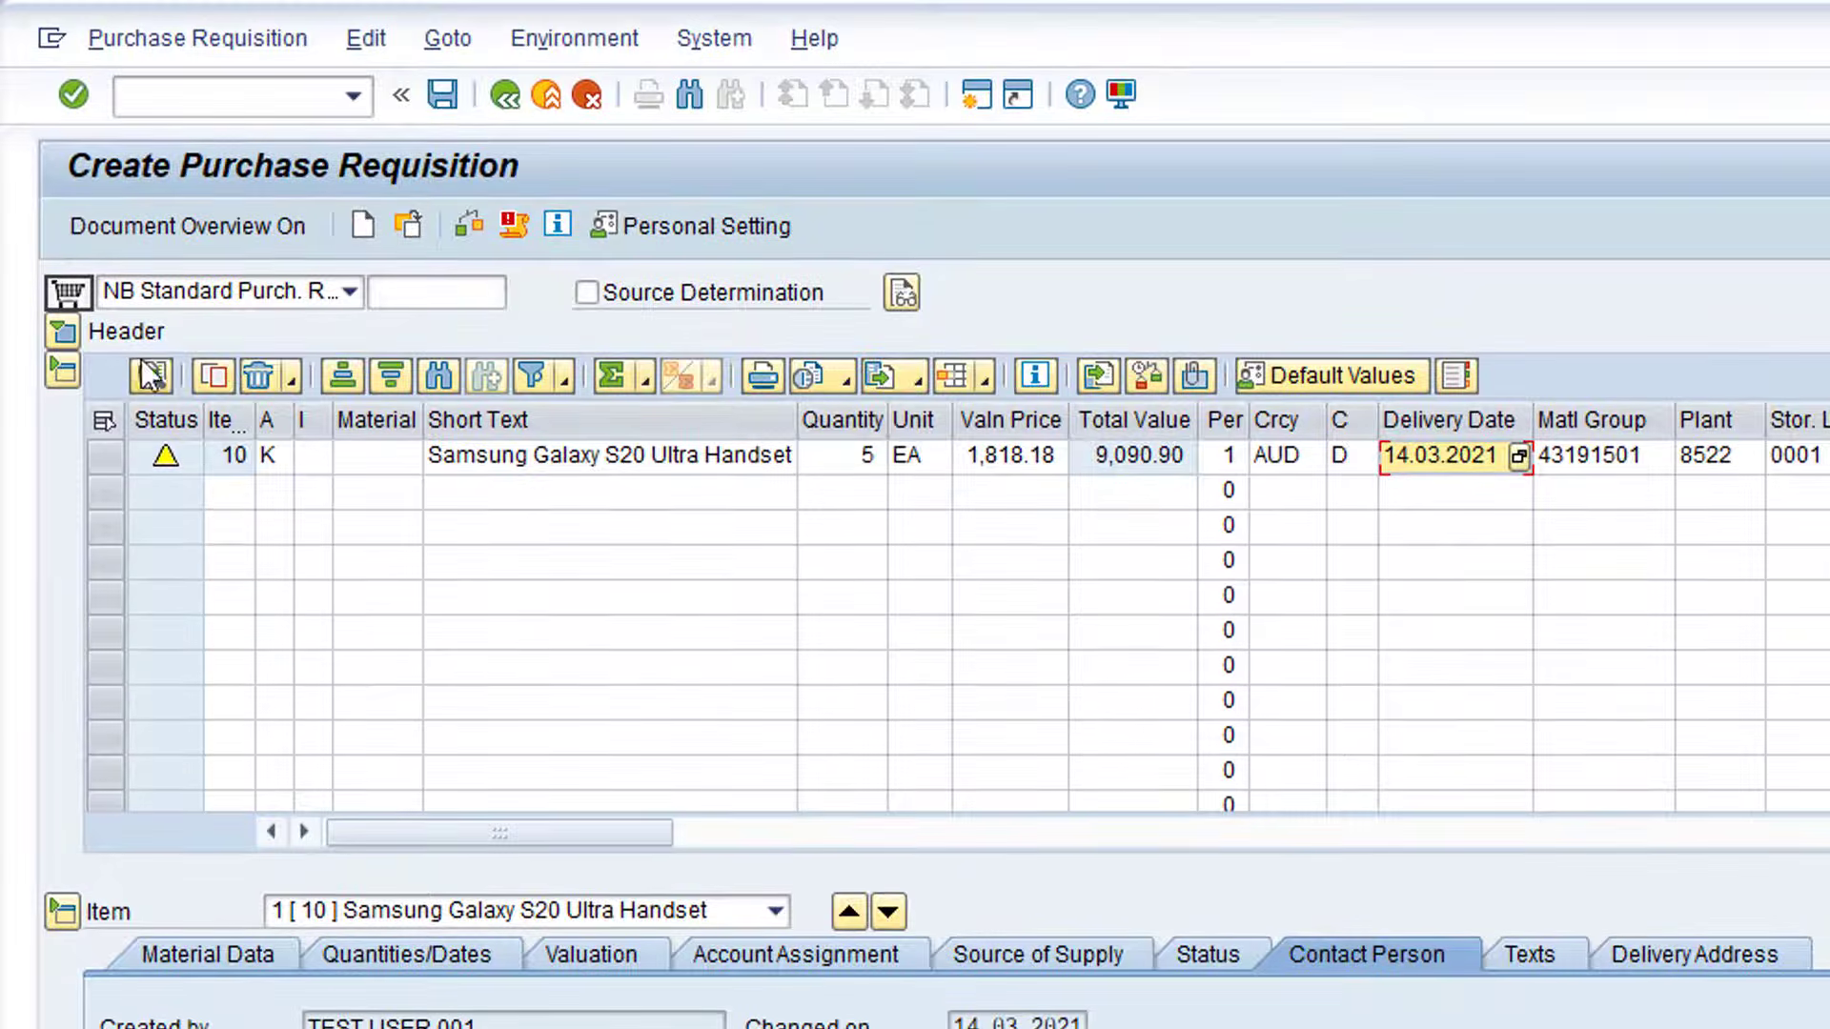
Step: Add the header note "New mobile phones for the administration team." and save the requisition after running a check
{"action": "left_click", "coordinate": [61, 328]}
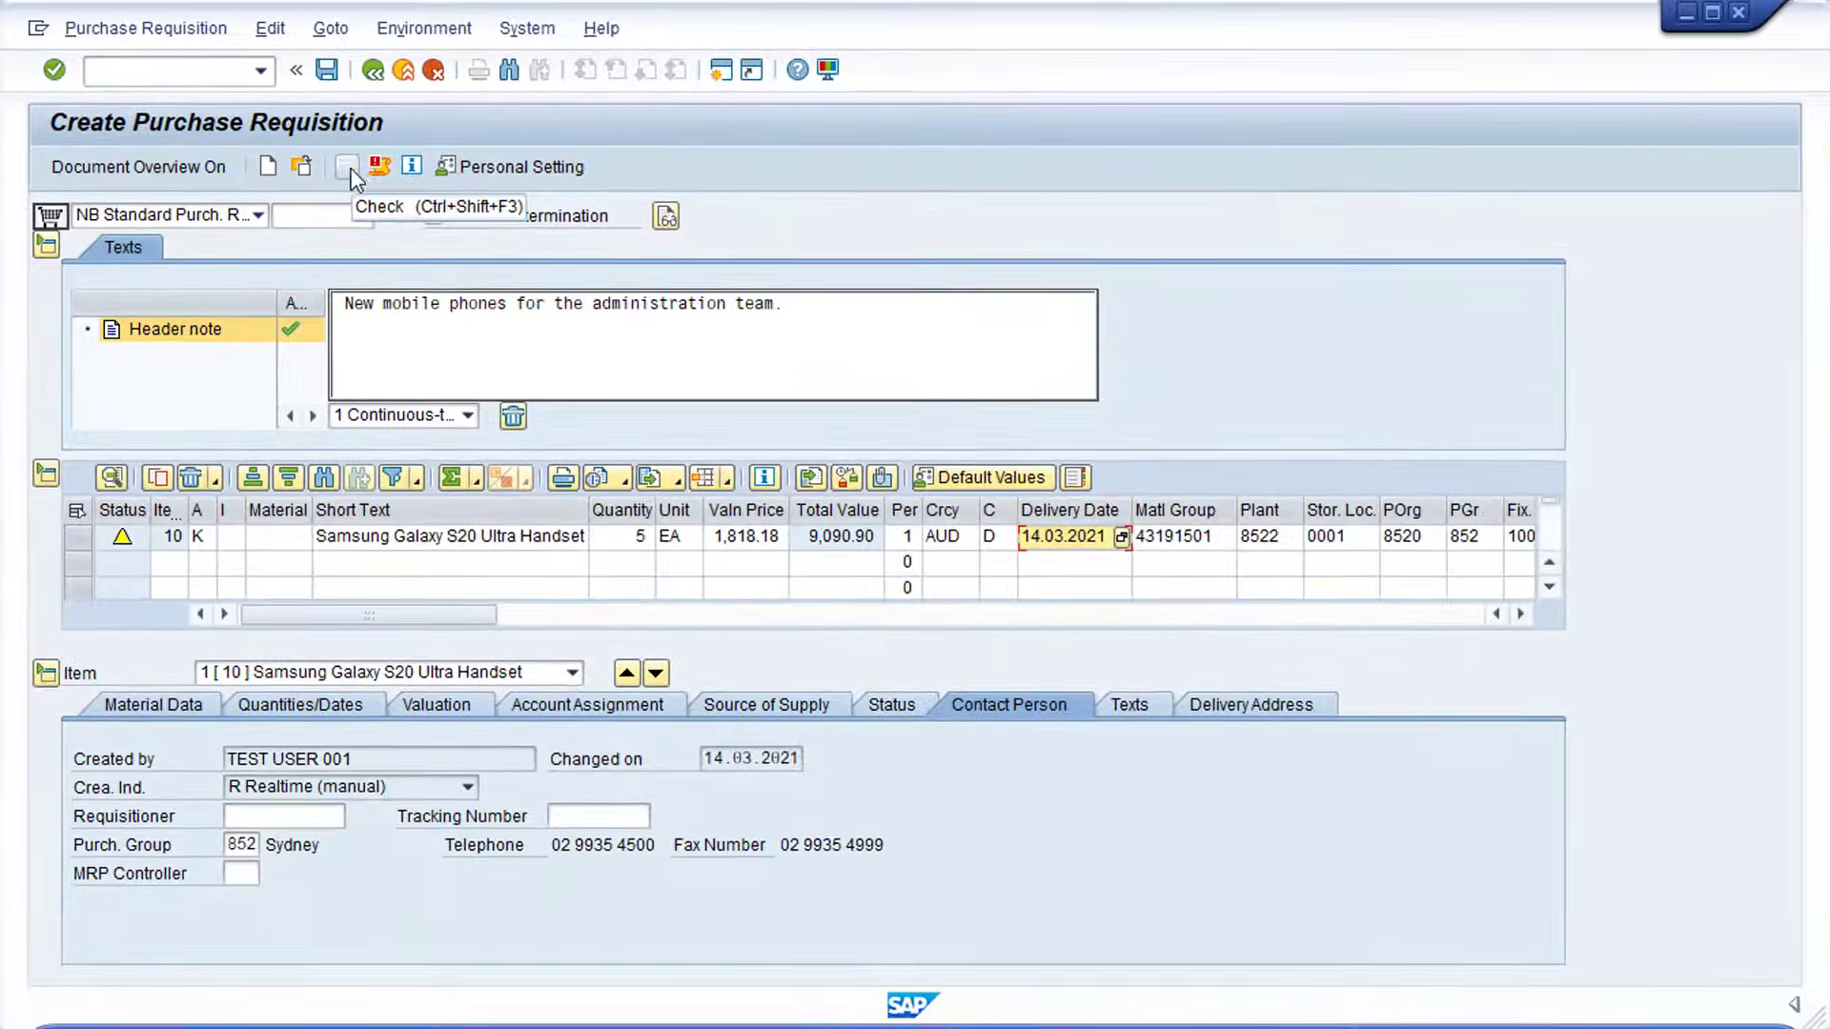
{"action": "left_click", "coordinate": [513, 227]}
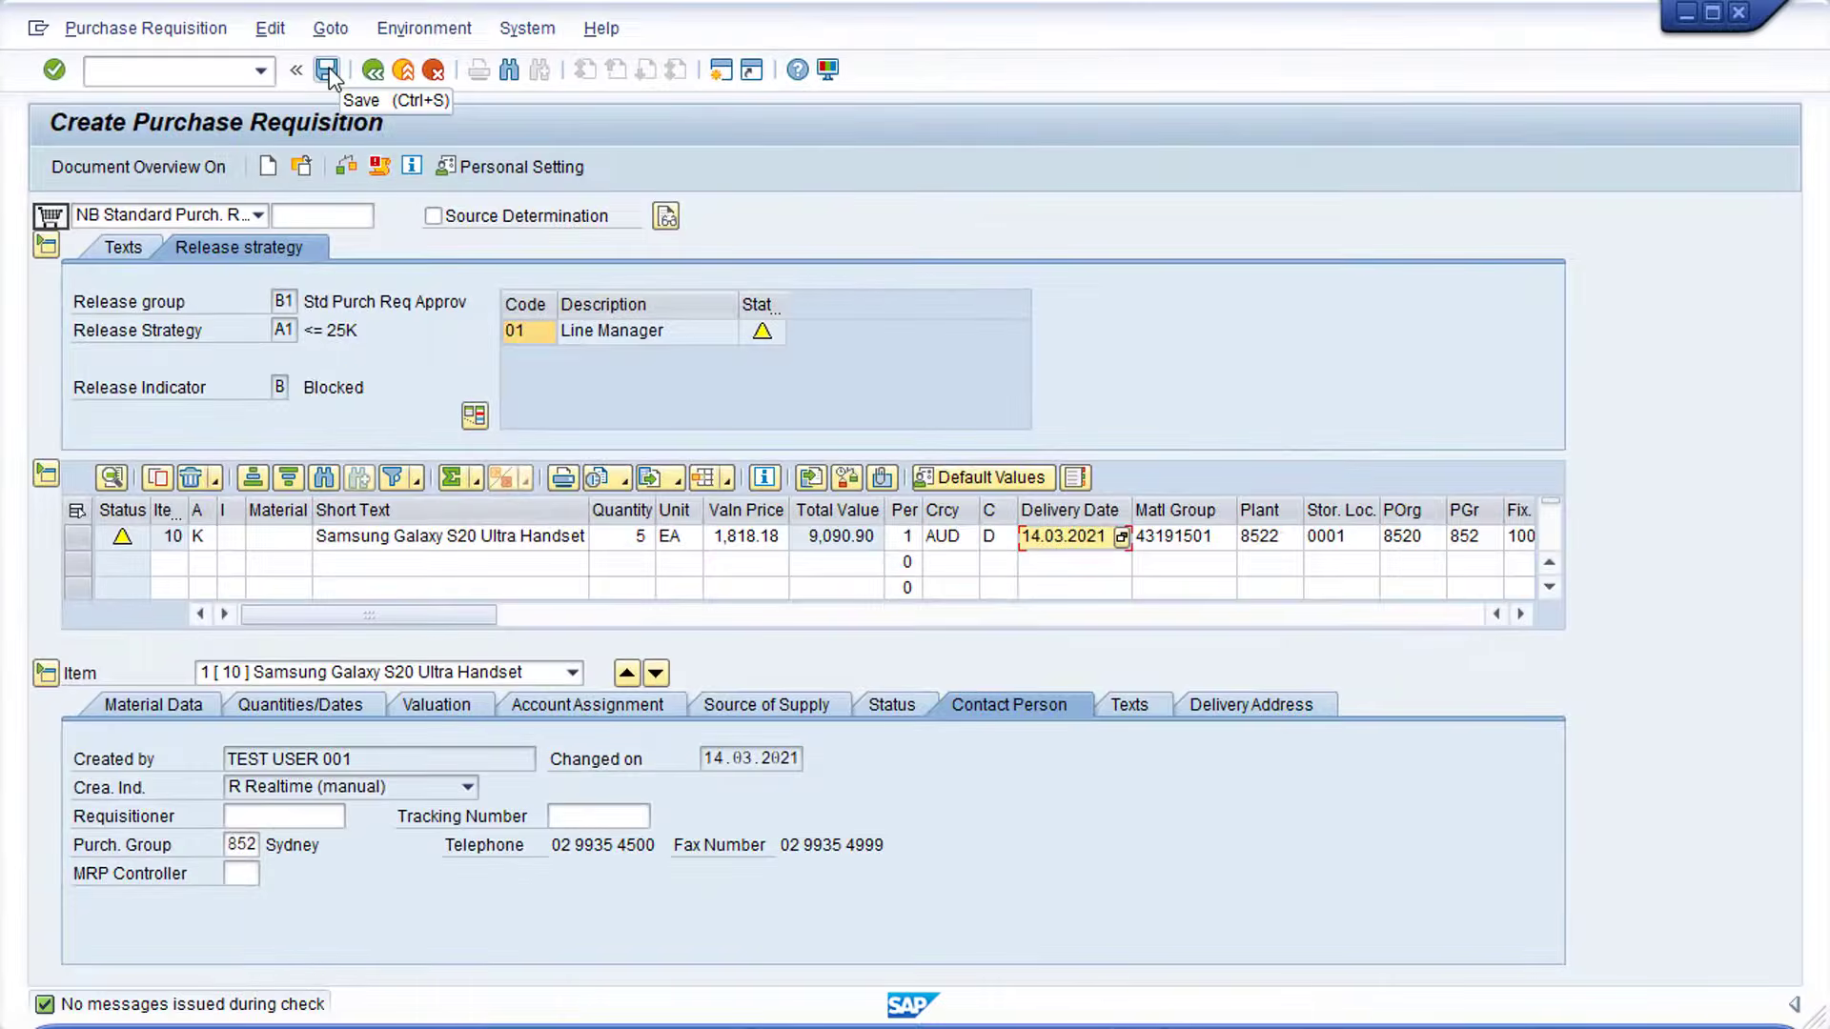
{"action": "left_click", "coordinate": [326, 72]}
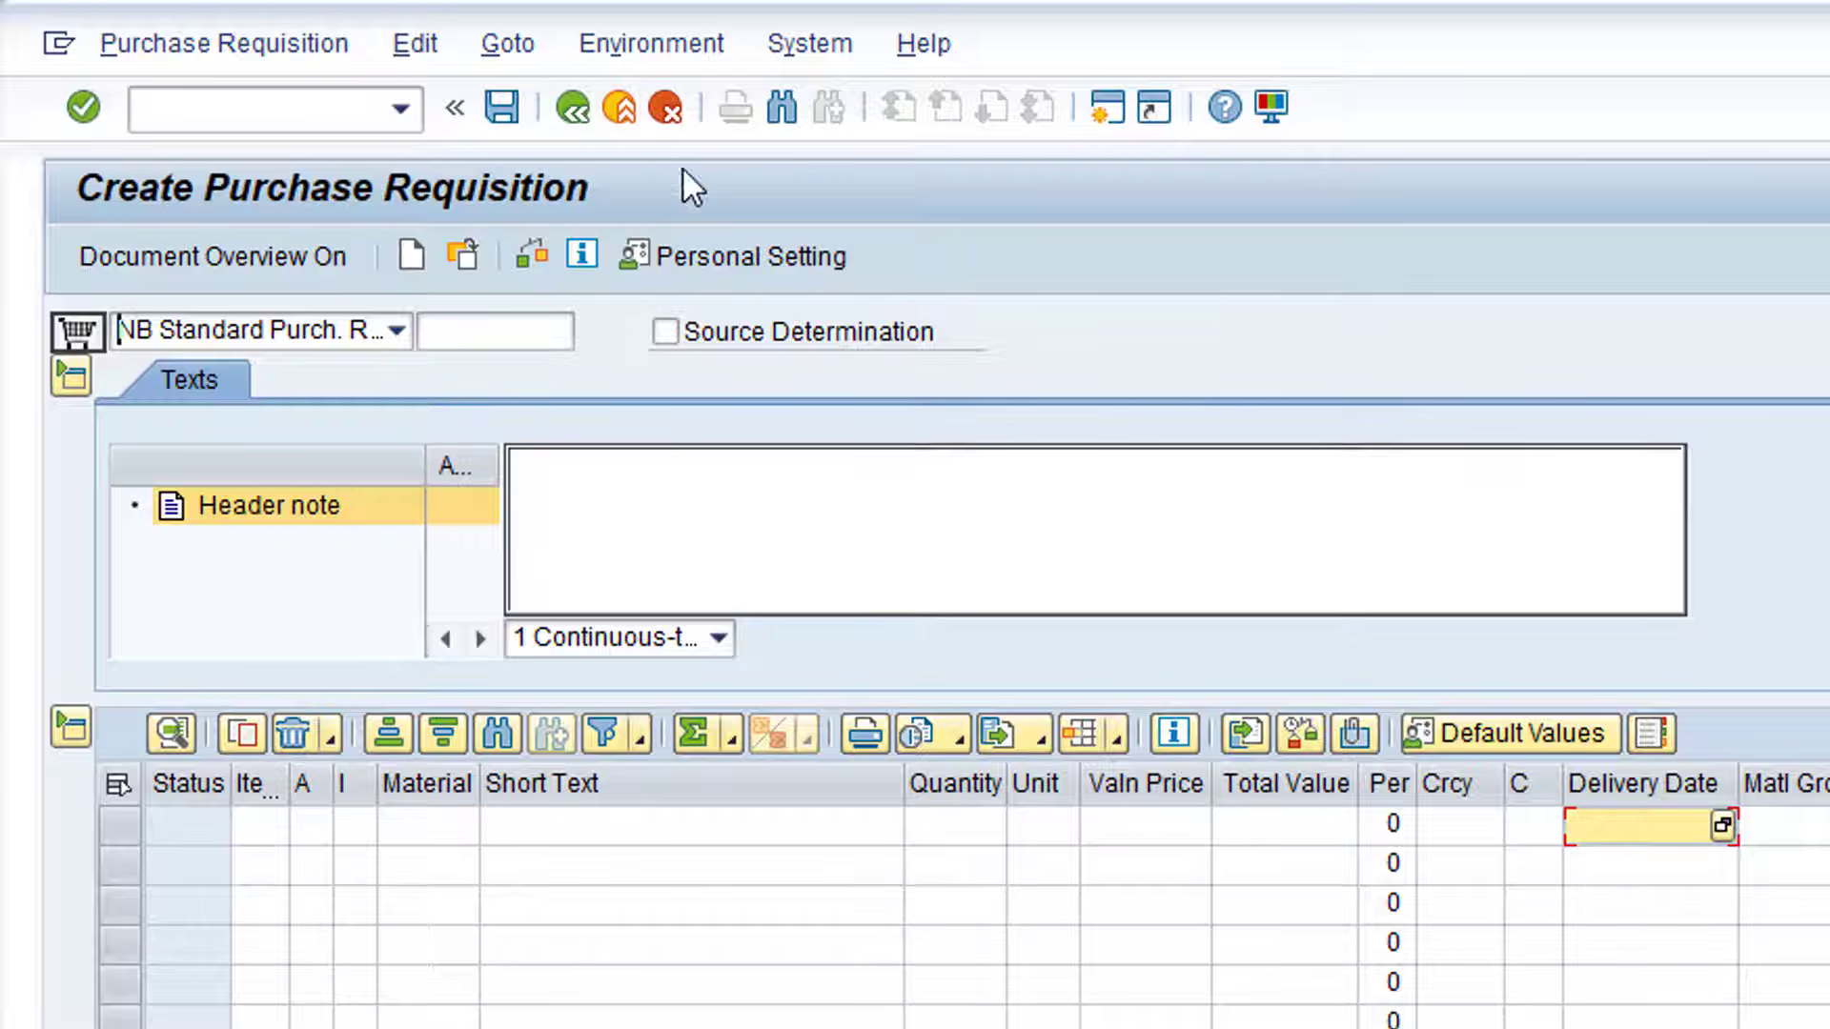
Step: Leave requisition creation and start the ME53N - Display transaction for purchase requisitions
{"action": "left_click", "coordinate": [575, 112]}
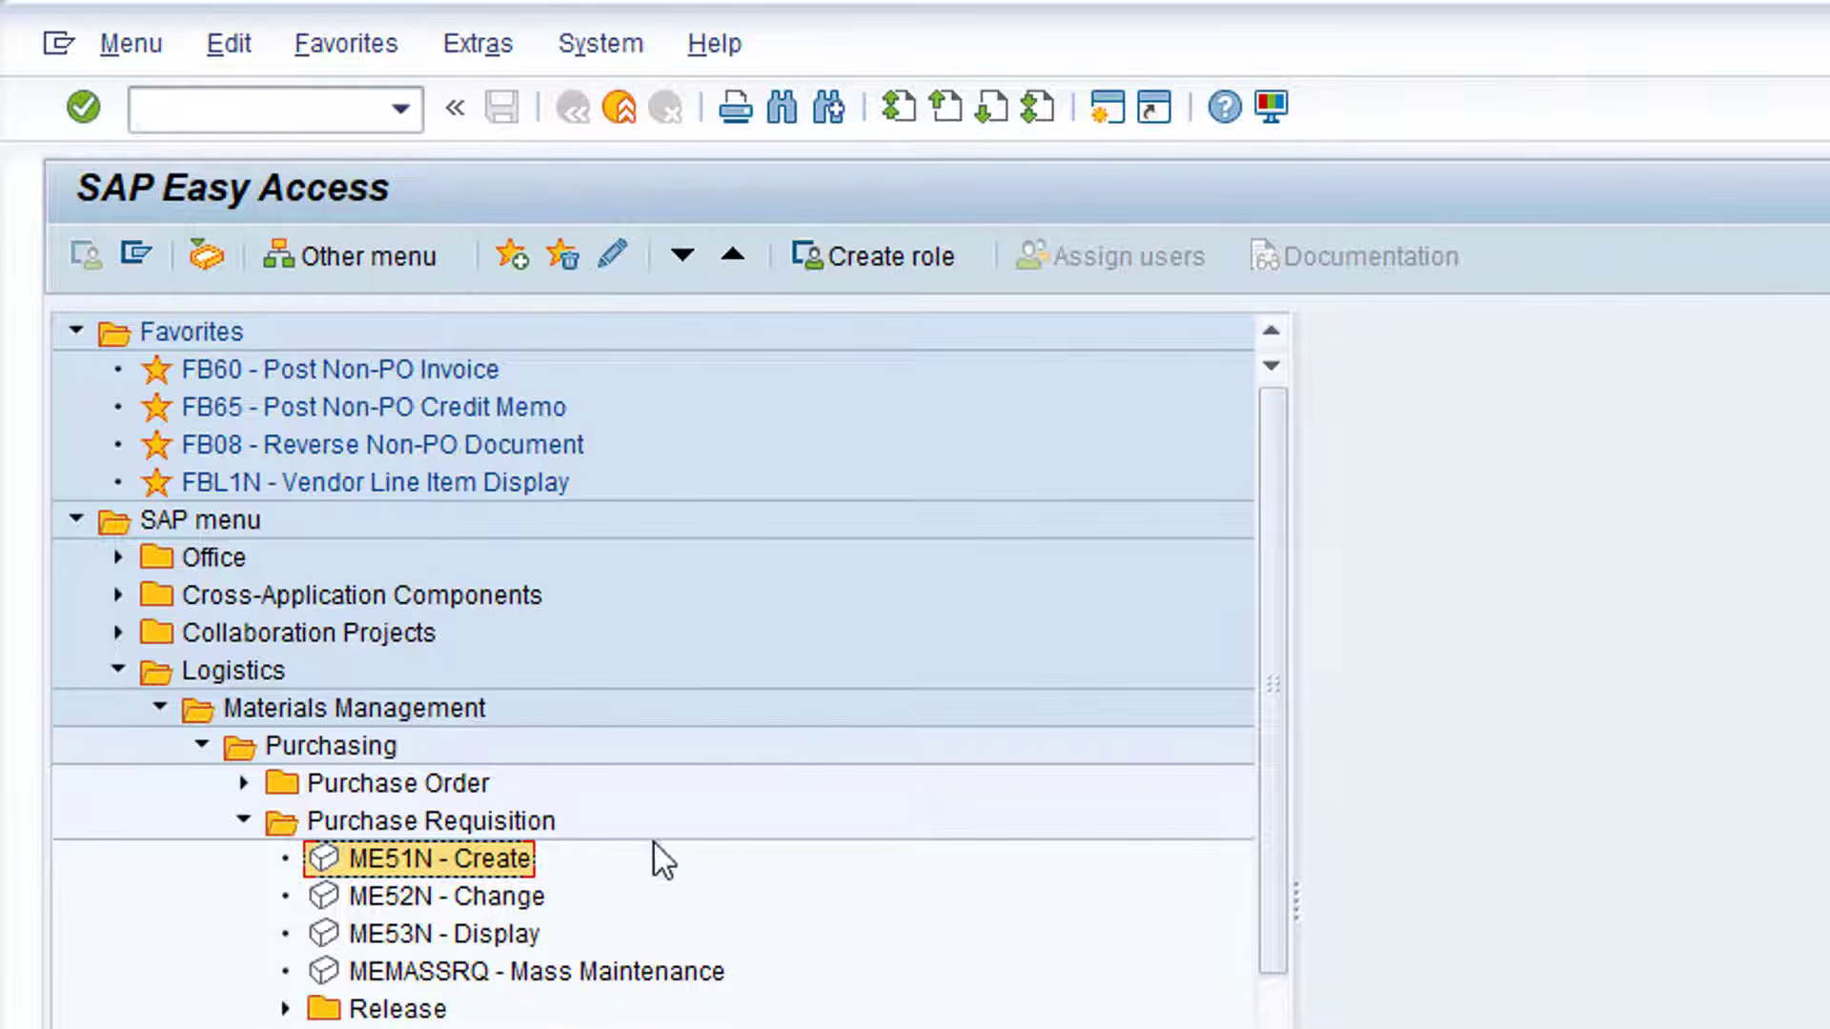
{"action": "left_click", "coordinate": [517, 936]}
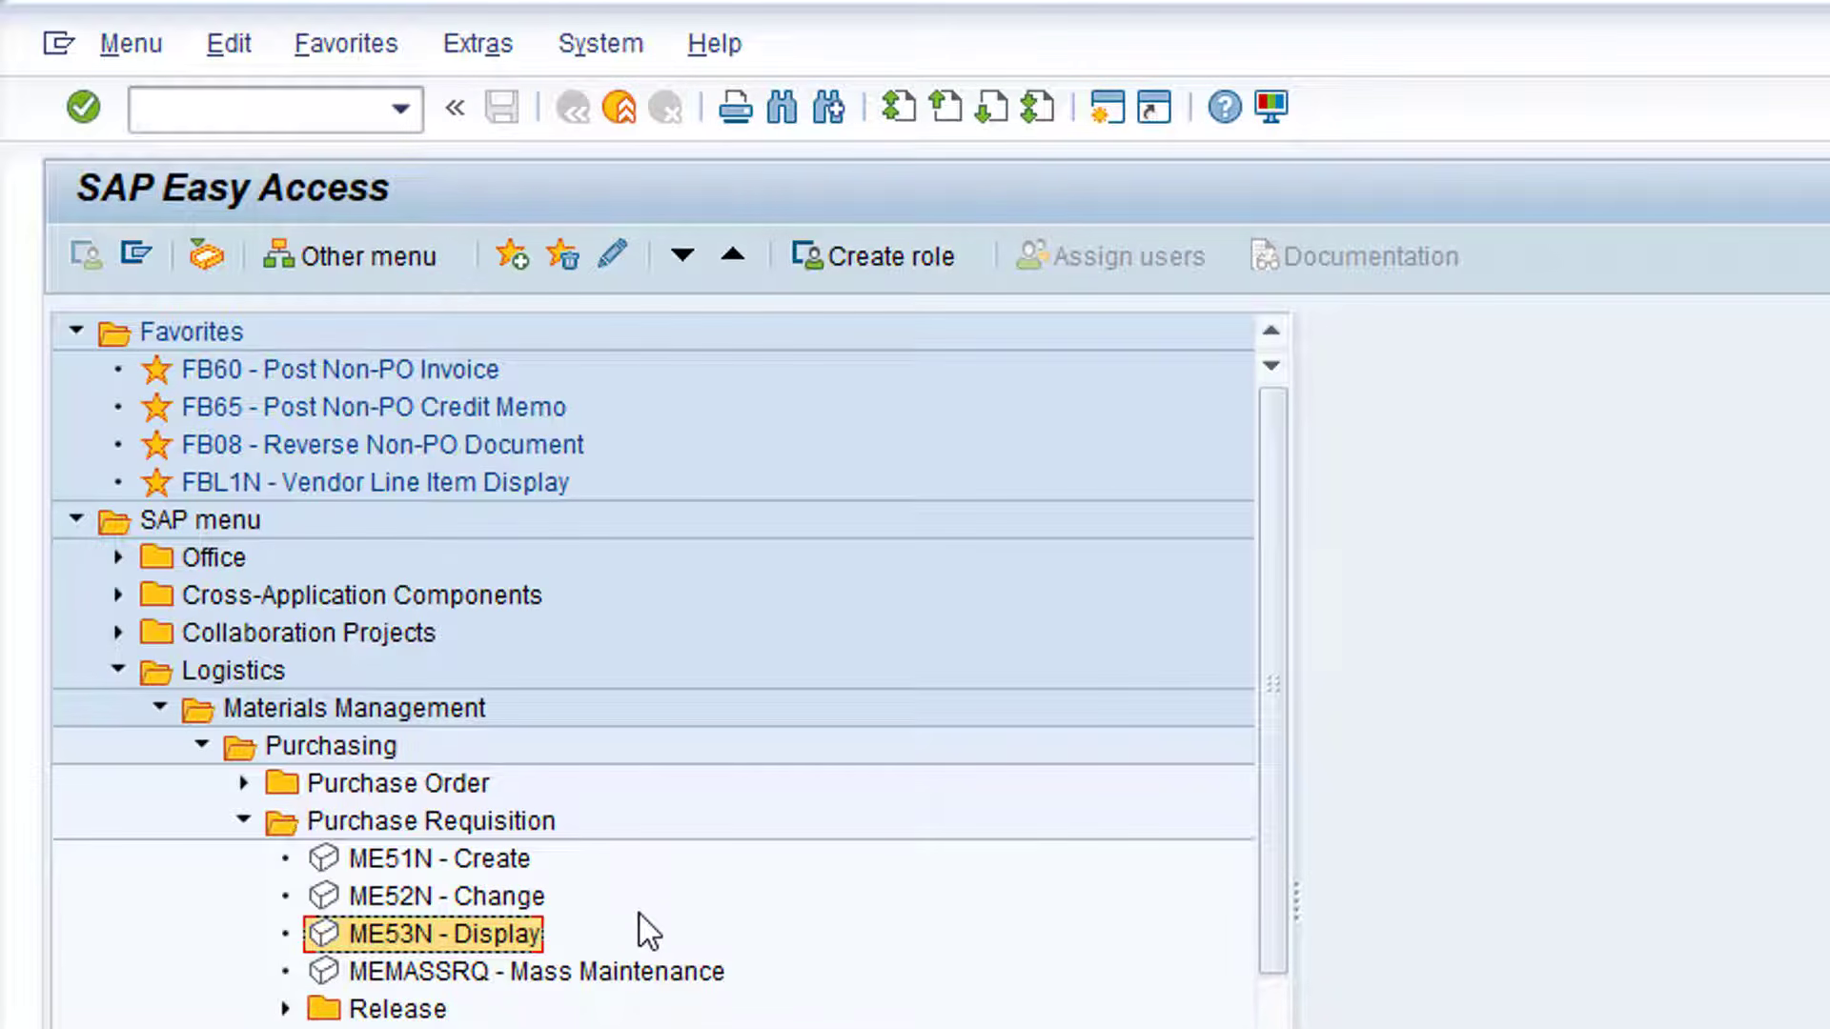
{"action": "double_click", "coordinate": [510, 939]}
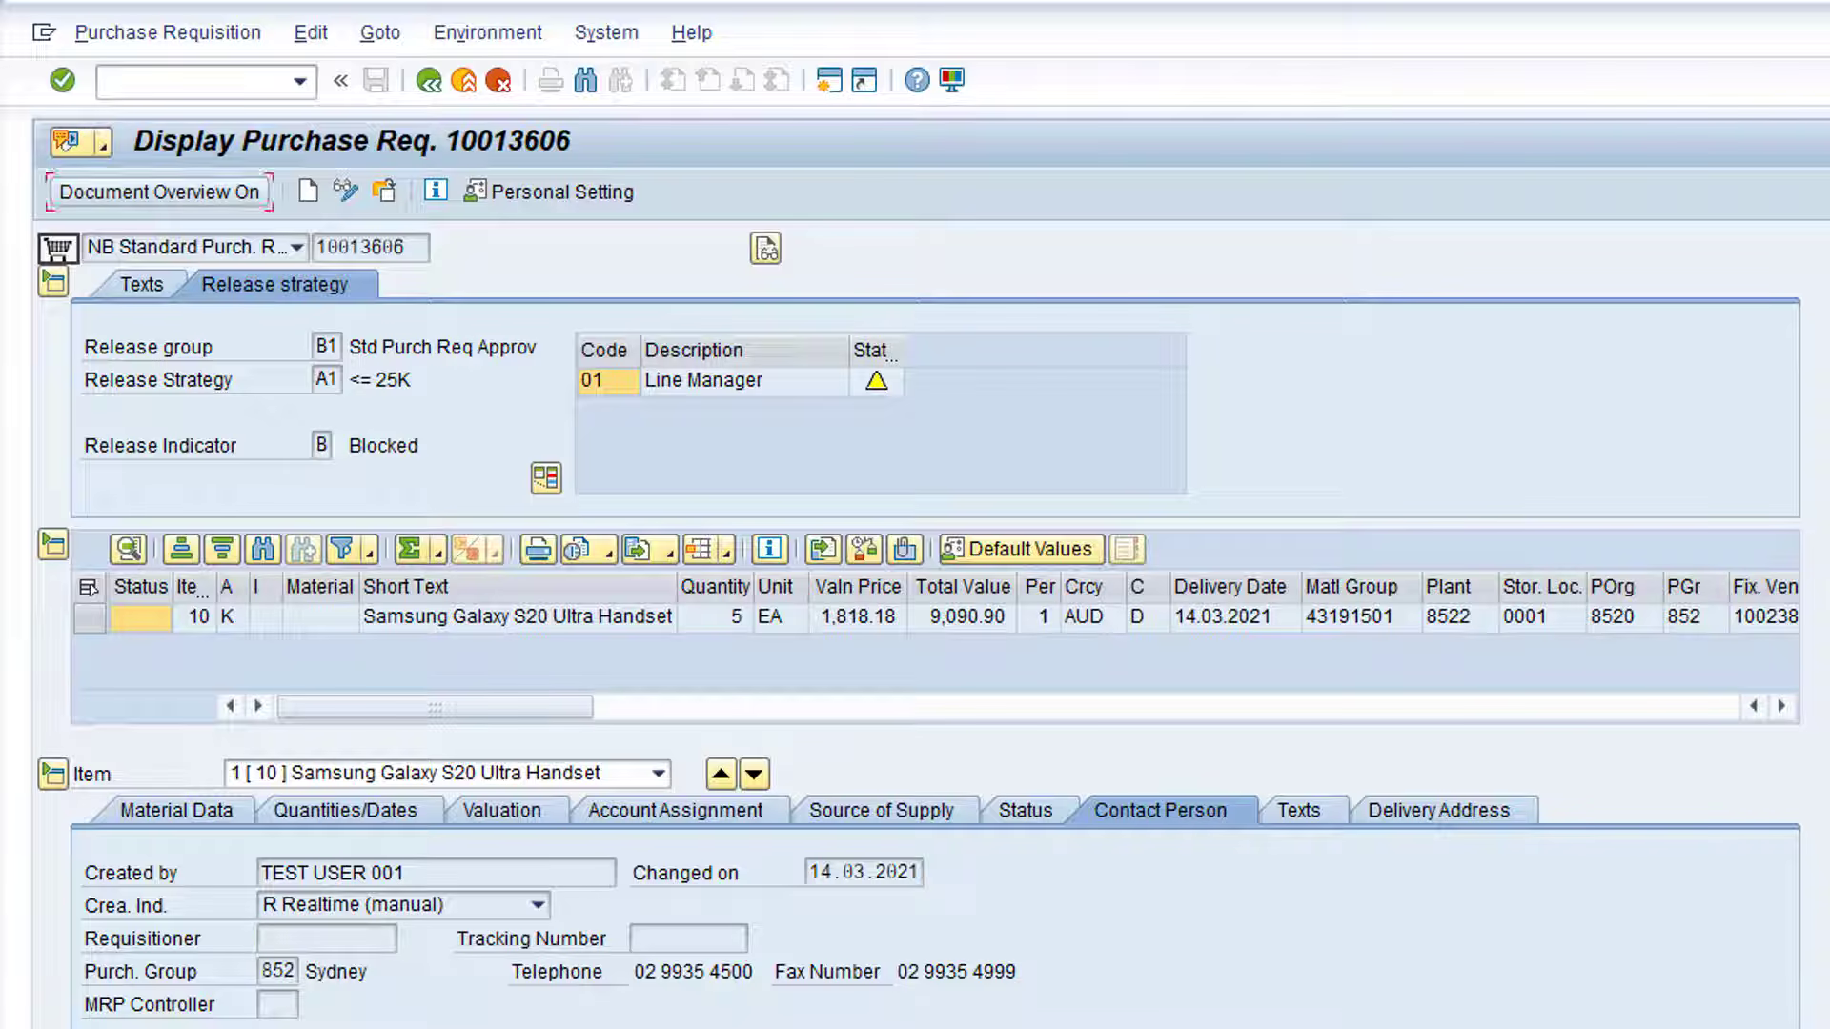
Step: Select purchase requisition 10013606 as the other document and display it
{"action": "left_click", "coordinate": [384, 194]}
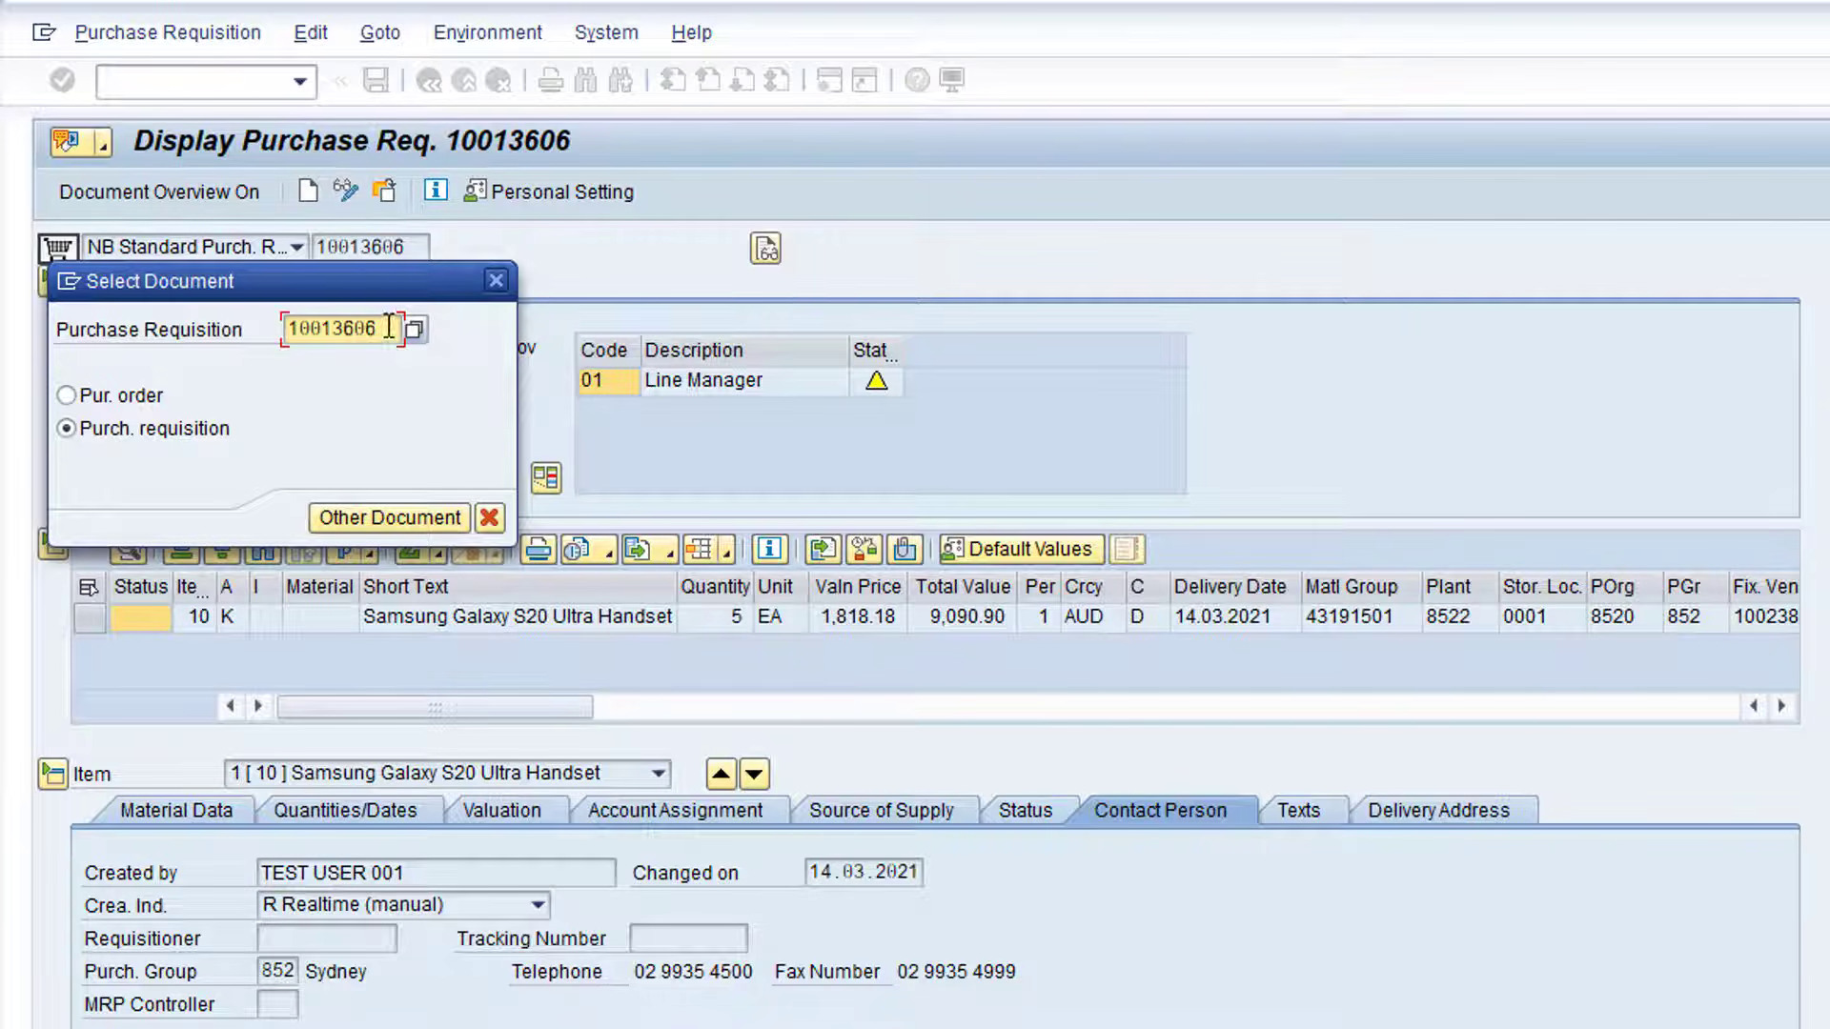
{"action": "left_click_drag", "start_coordinate": [386, 323], "coordinate": [177, 311]}
{"action": "key", "text": "ctrl+c"}
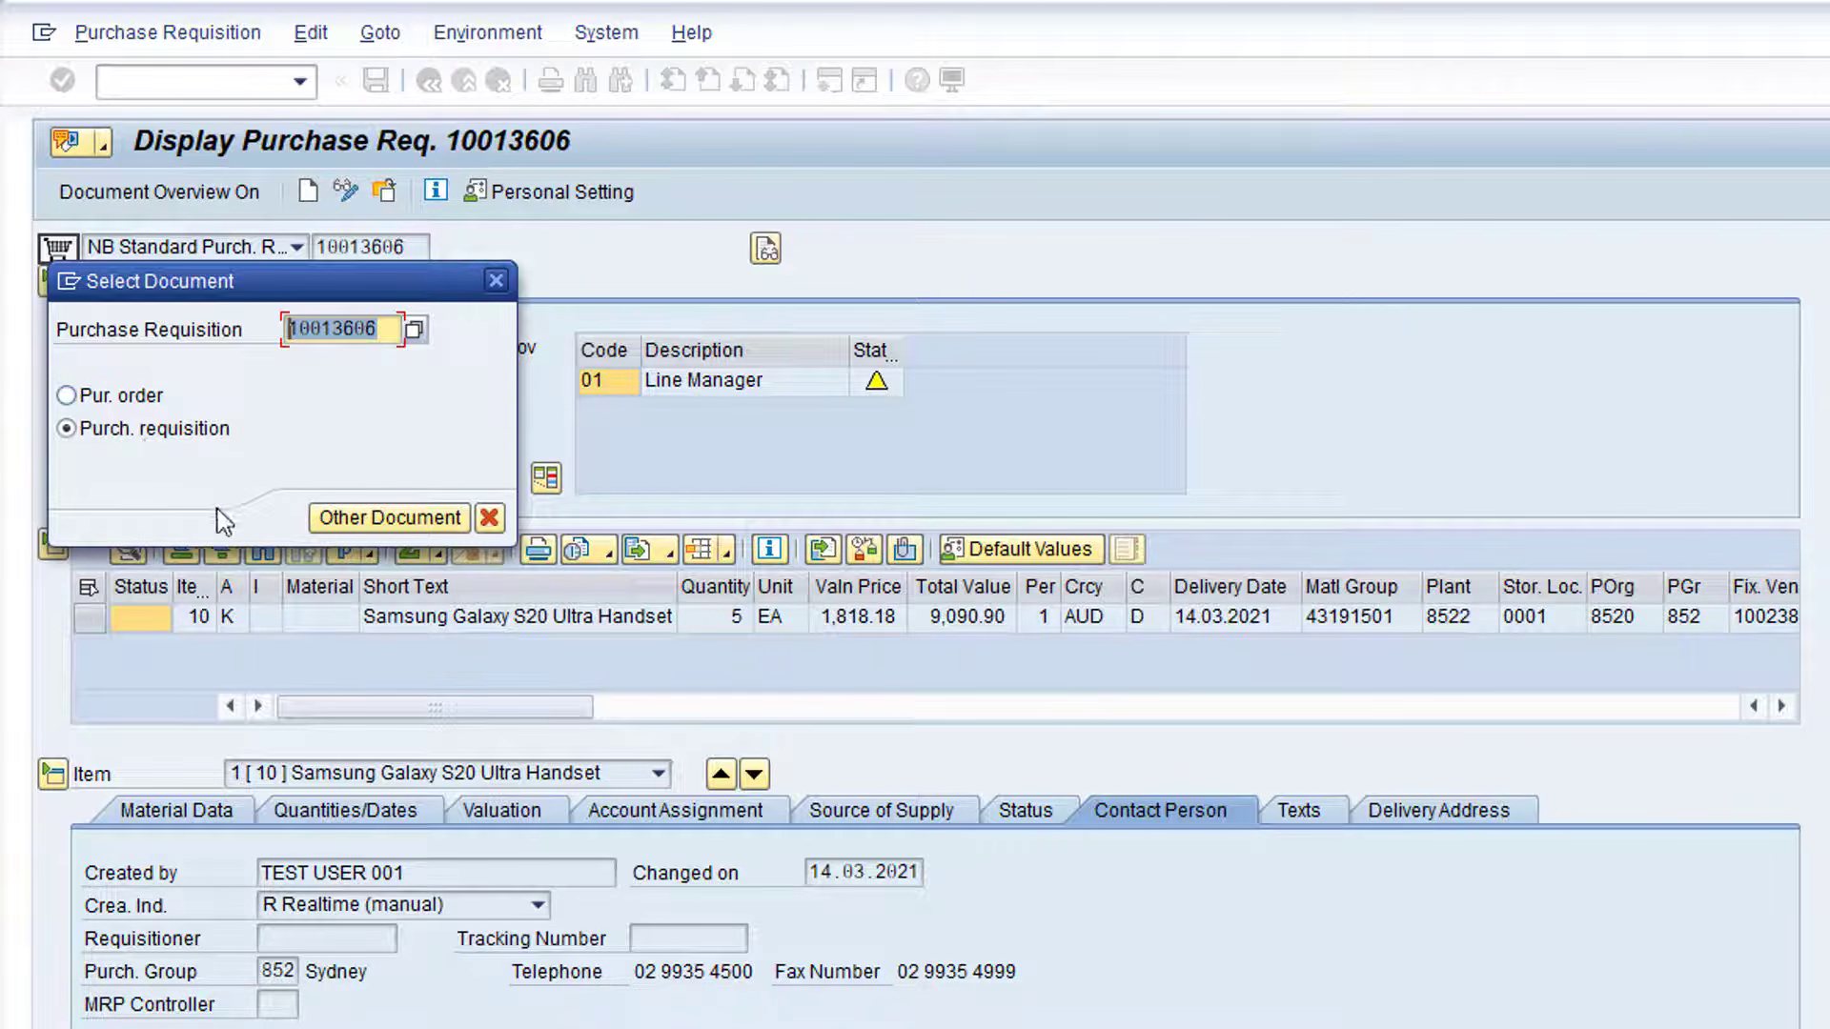
{"action": "key", "text": "Delete"}
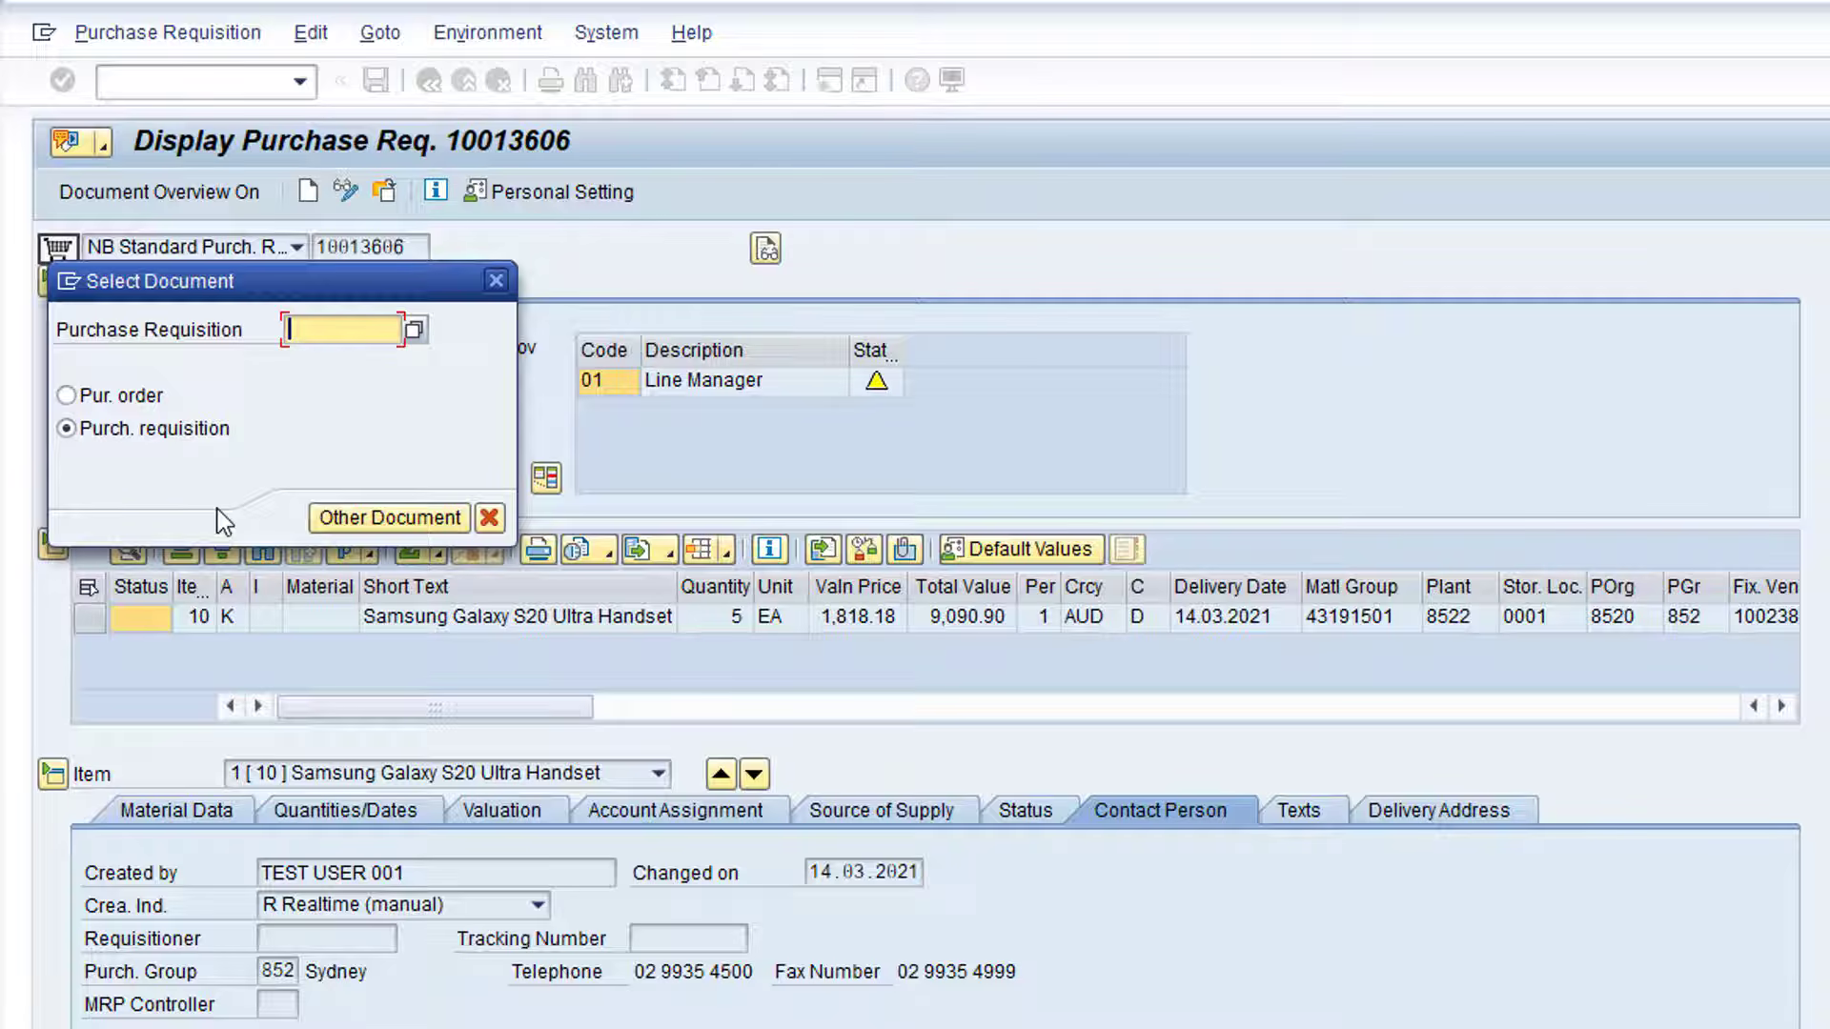
{"action": "key", "text": "ctrl+v"}
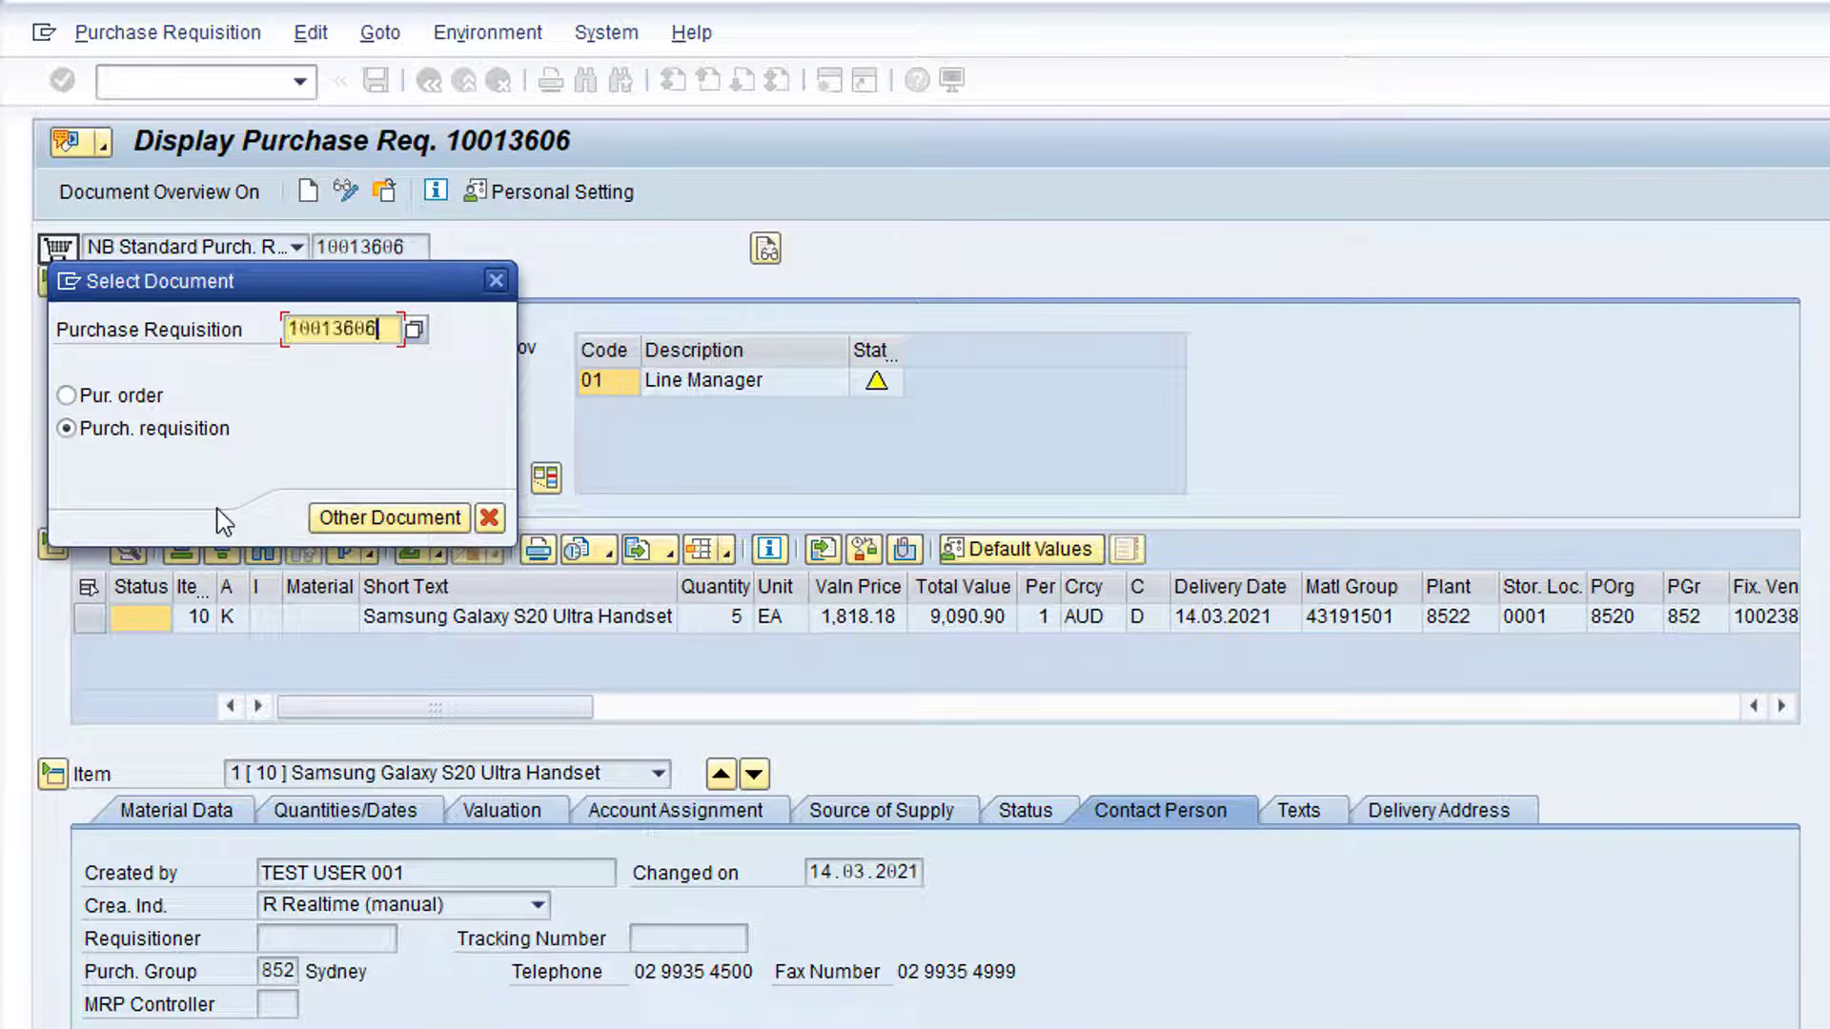
{"action": "left_click", "coordinate": [393, 519]}
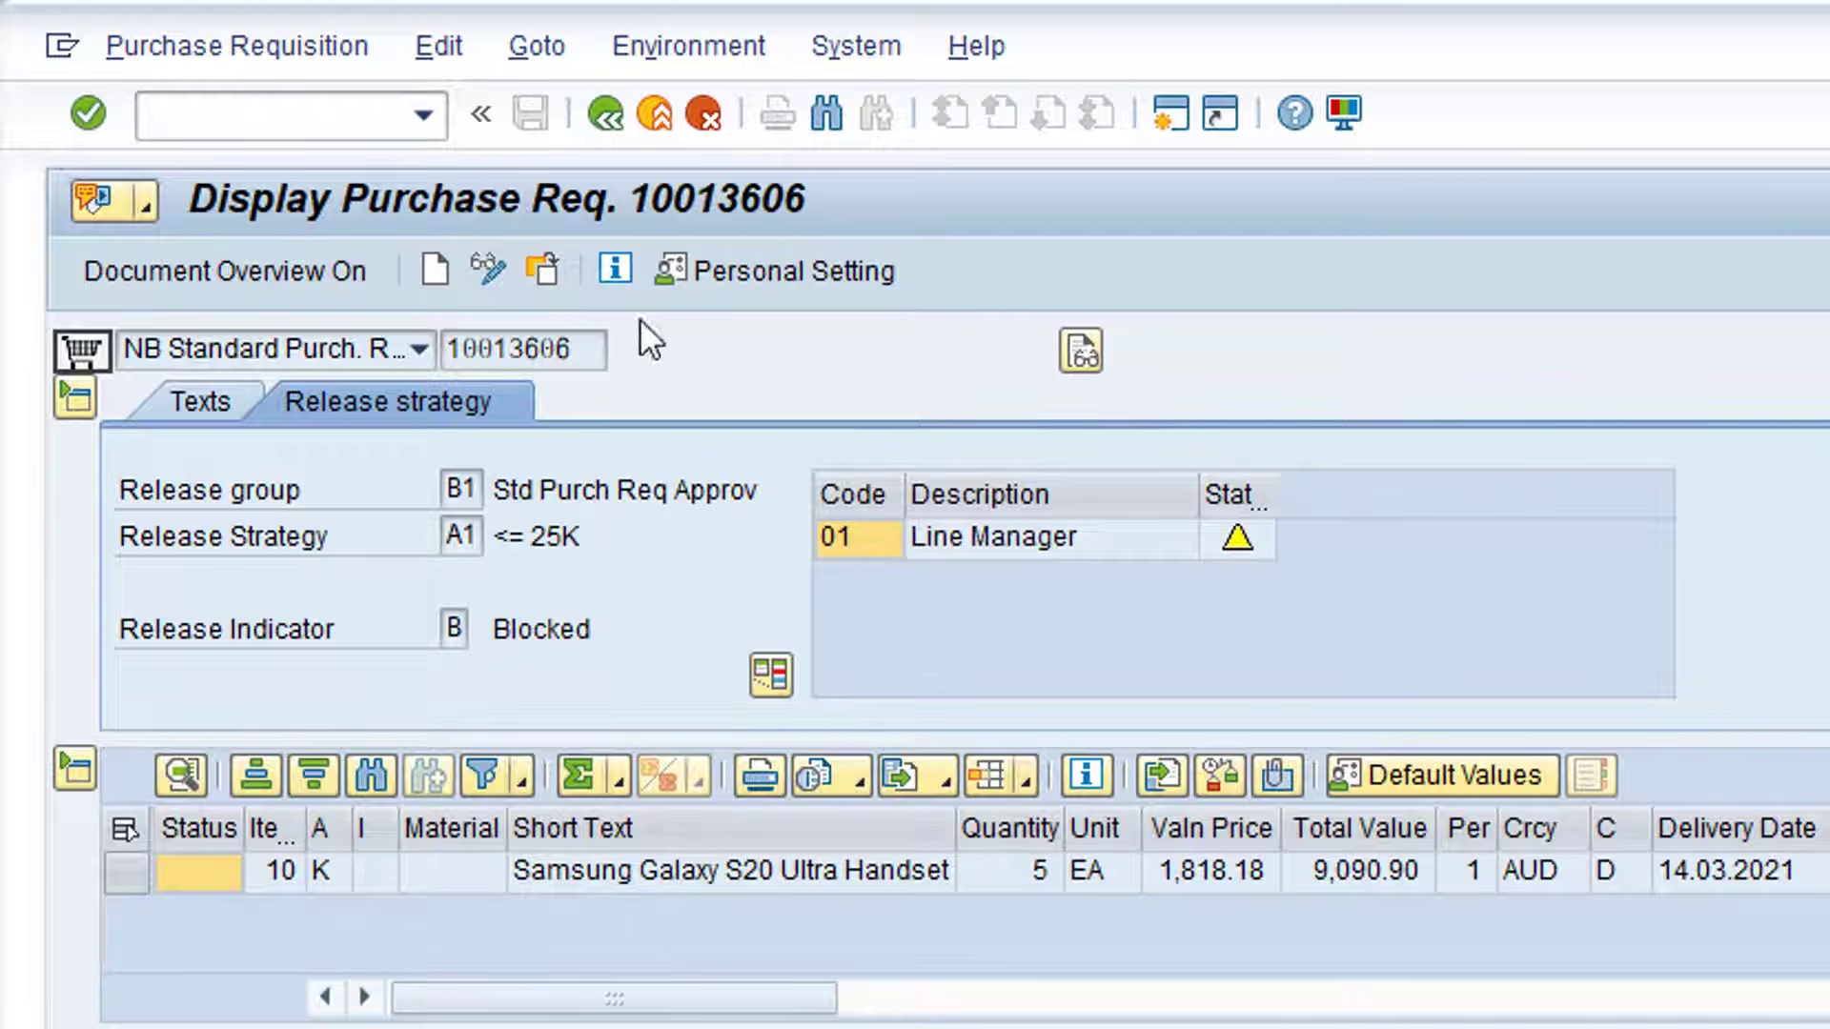
Step: Review the requisition's header note and the further columns of its item overview
{"action": "left_click", "coordinate": [212, 405]}
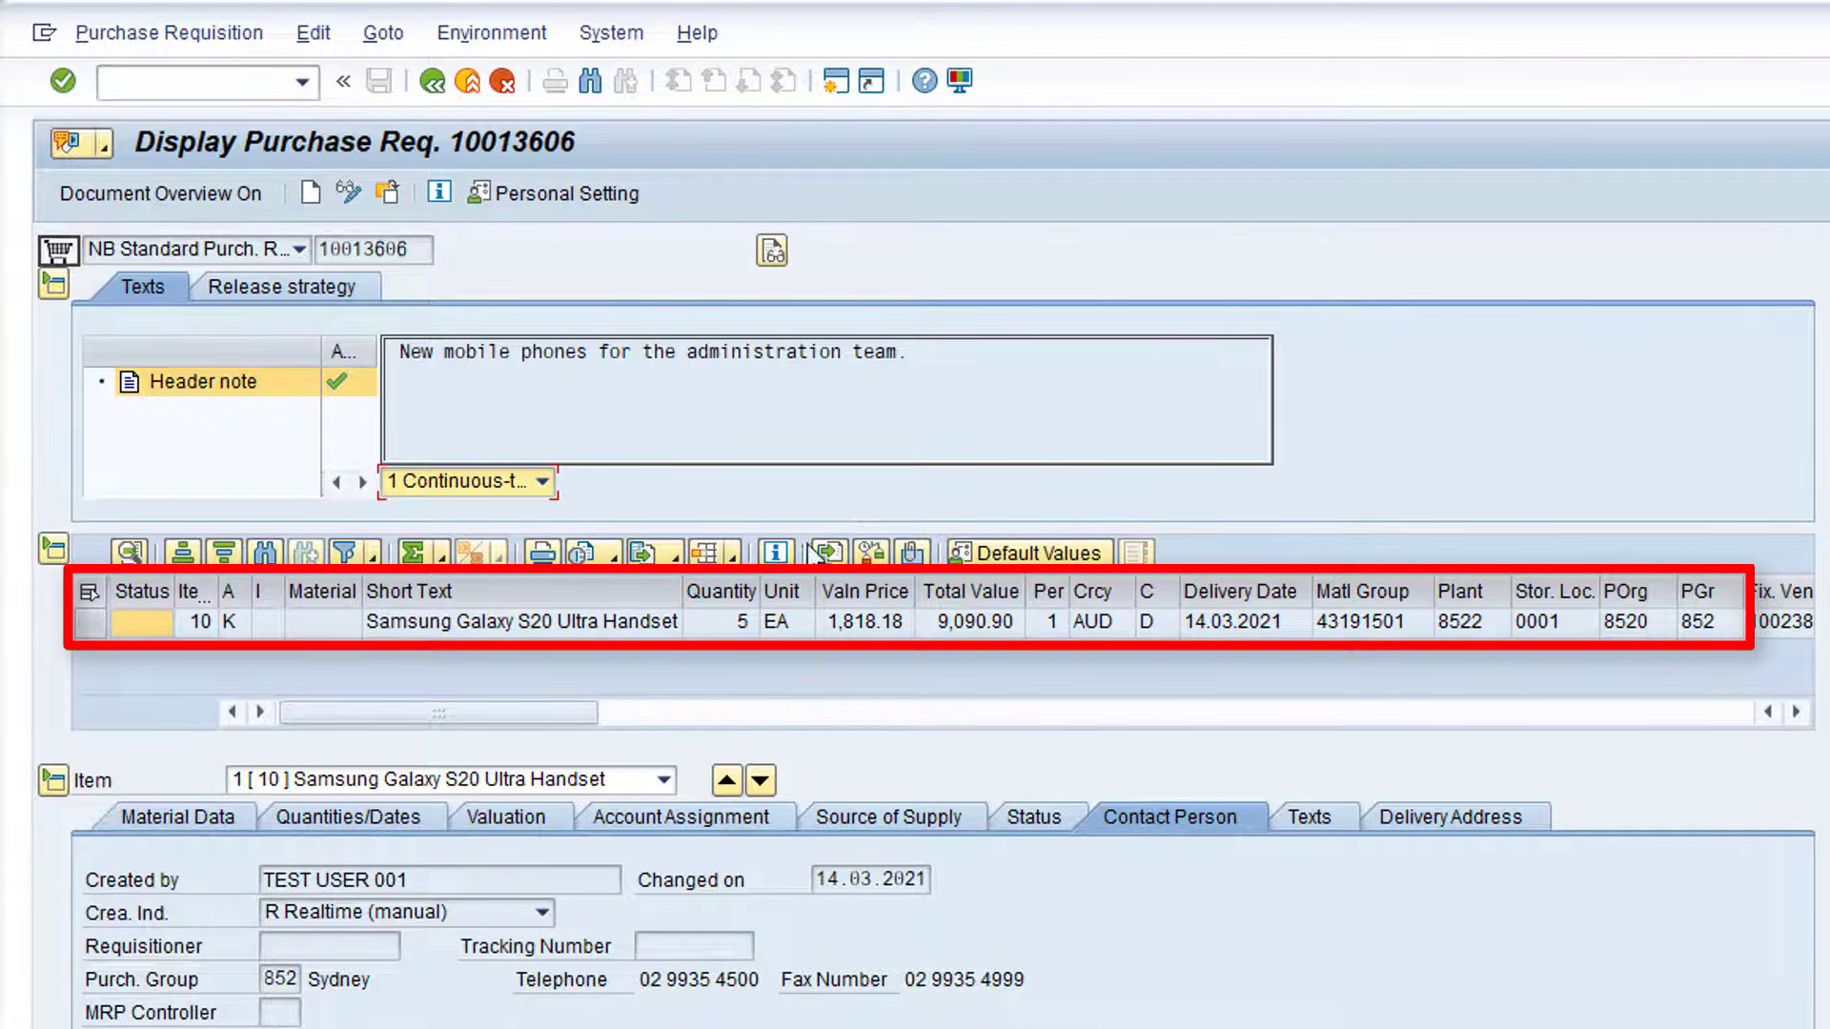
{"action": "left_click", "coordinate": [740, 714]}
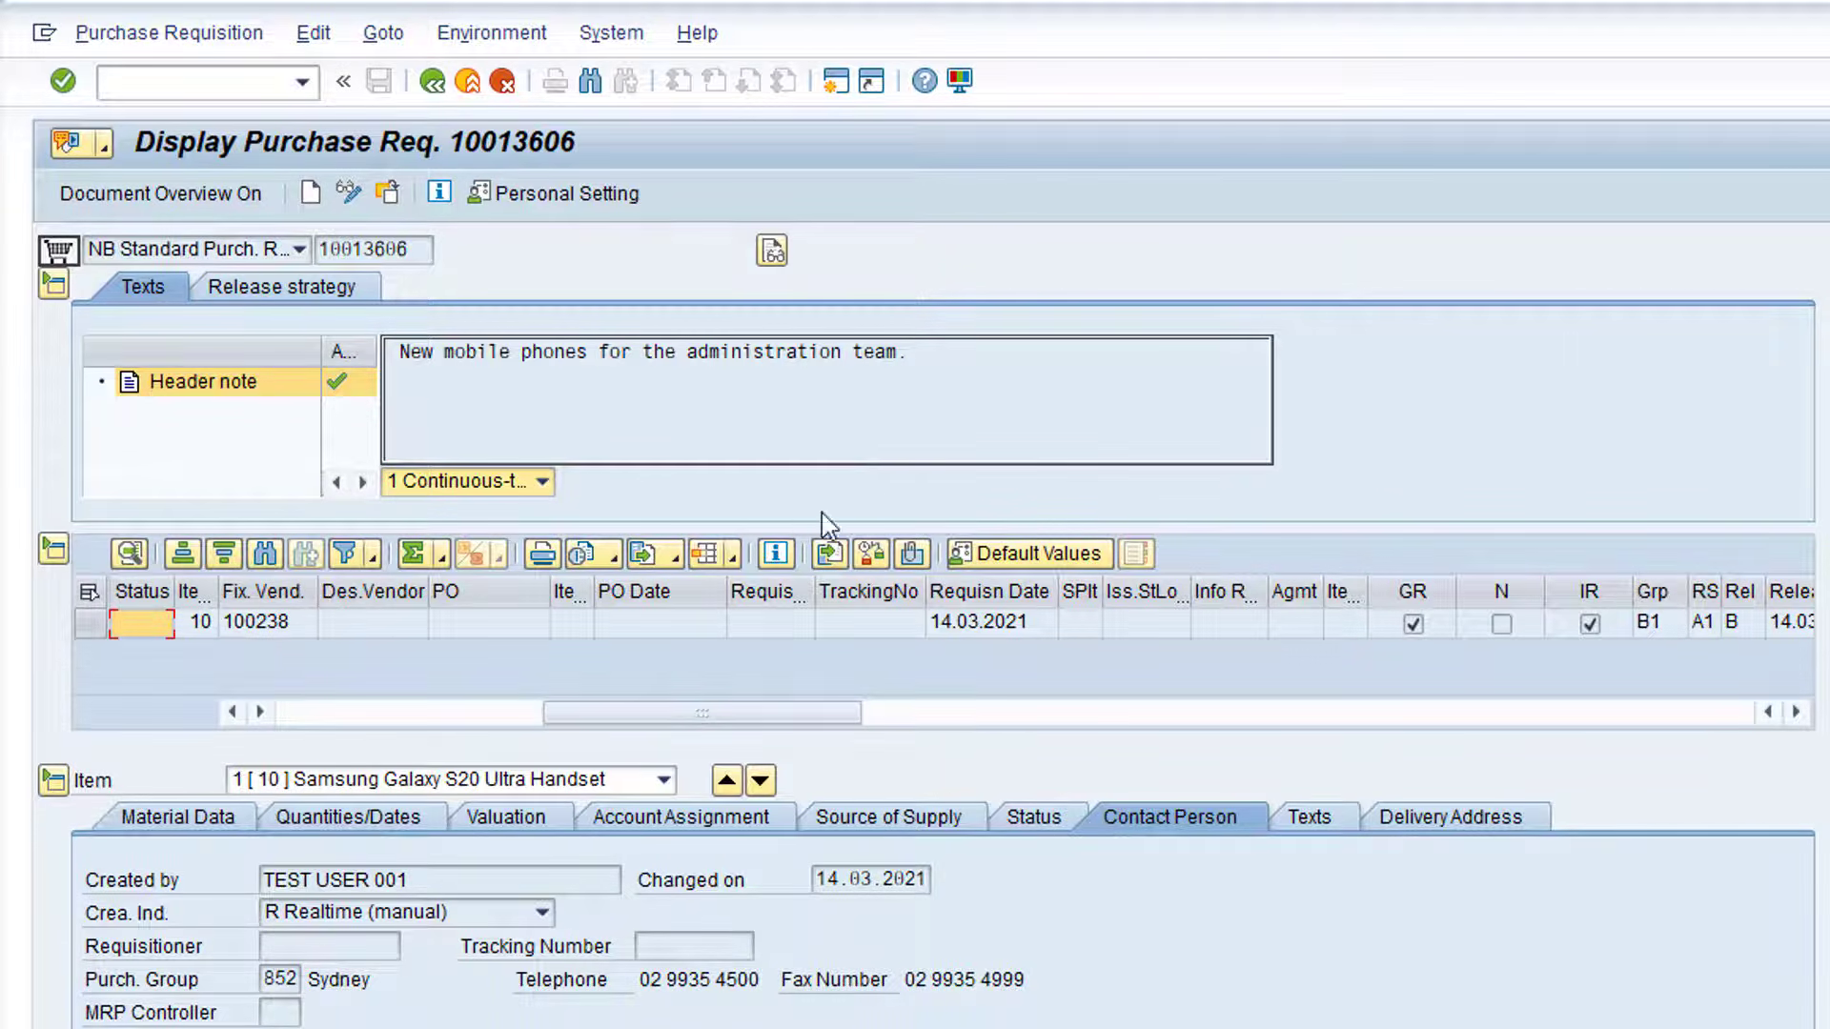
{"action": "left_click", "coordinate": [471, 711]}
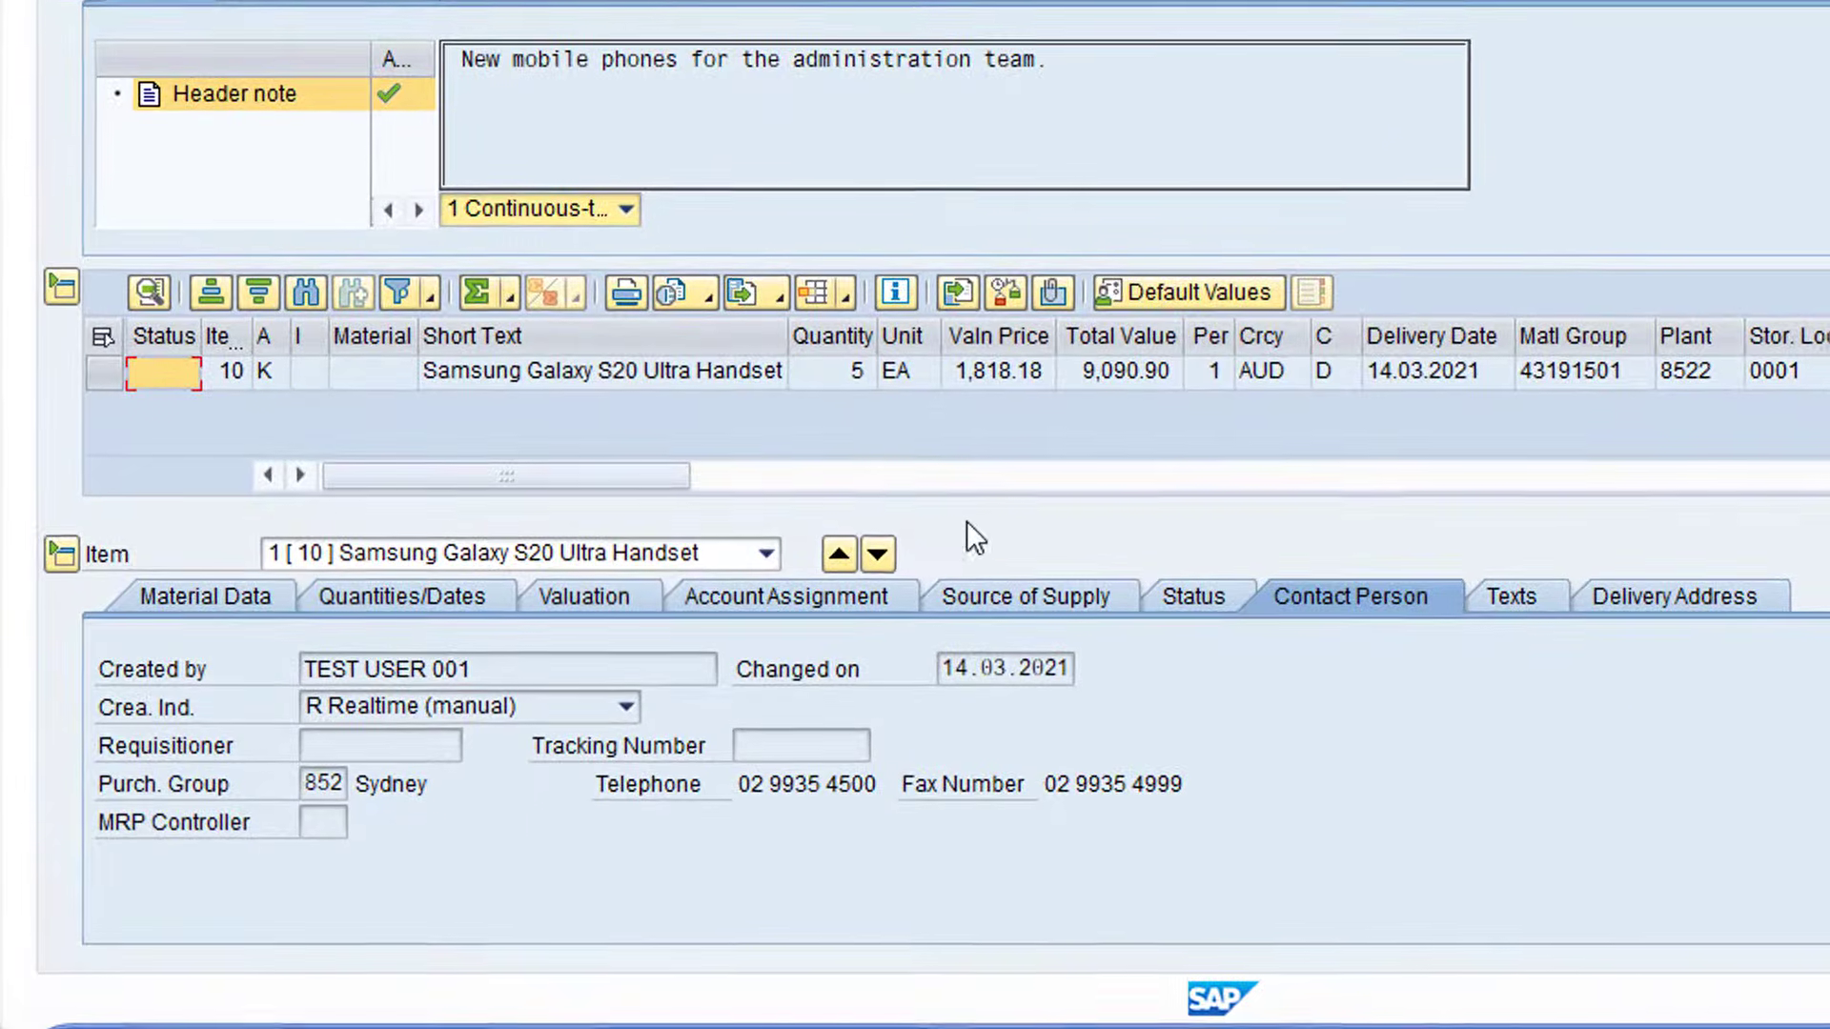
Step: Examine the handset item's material data, quantities and dates, valuation, account assignment, source of supply, contact person and status
{"action": "left_click", "coordinate": [227, 597]}
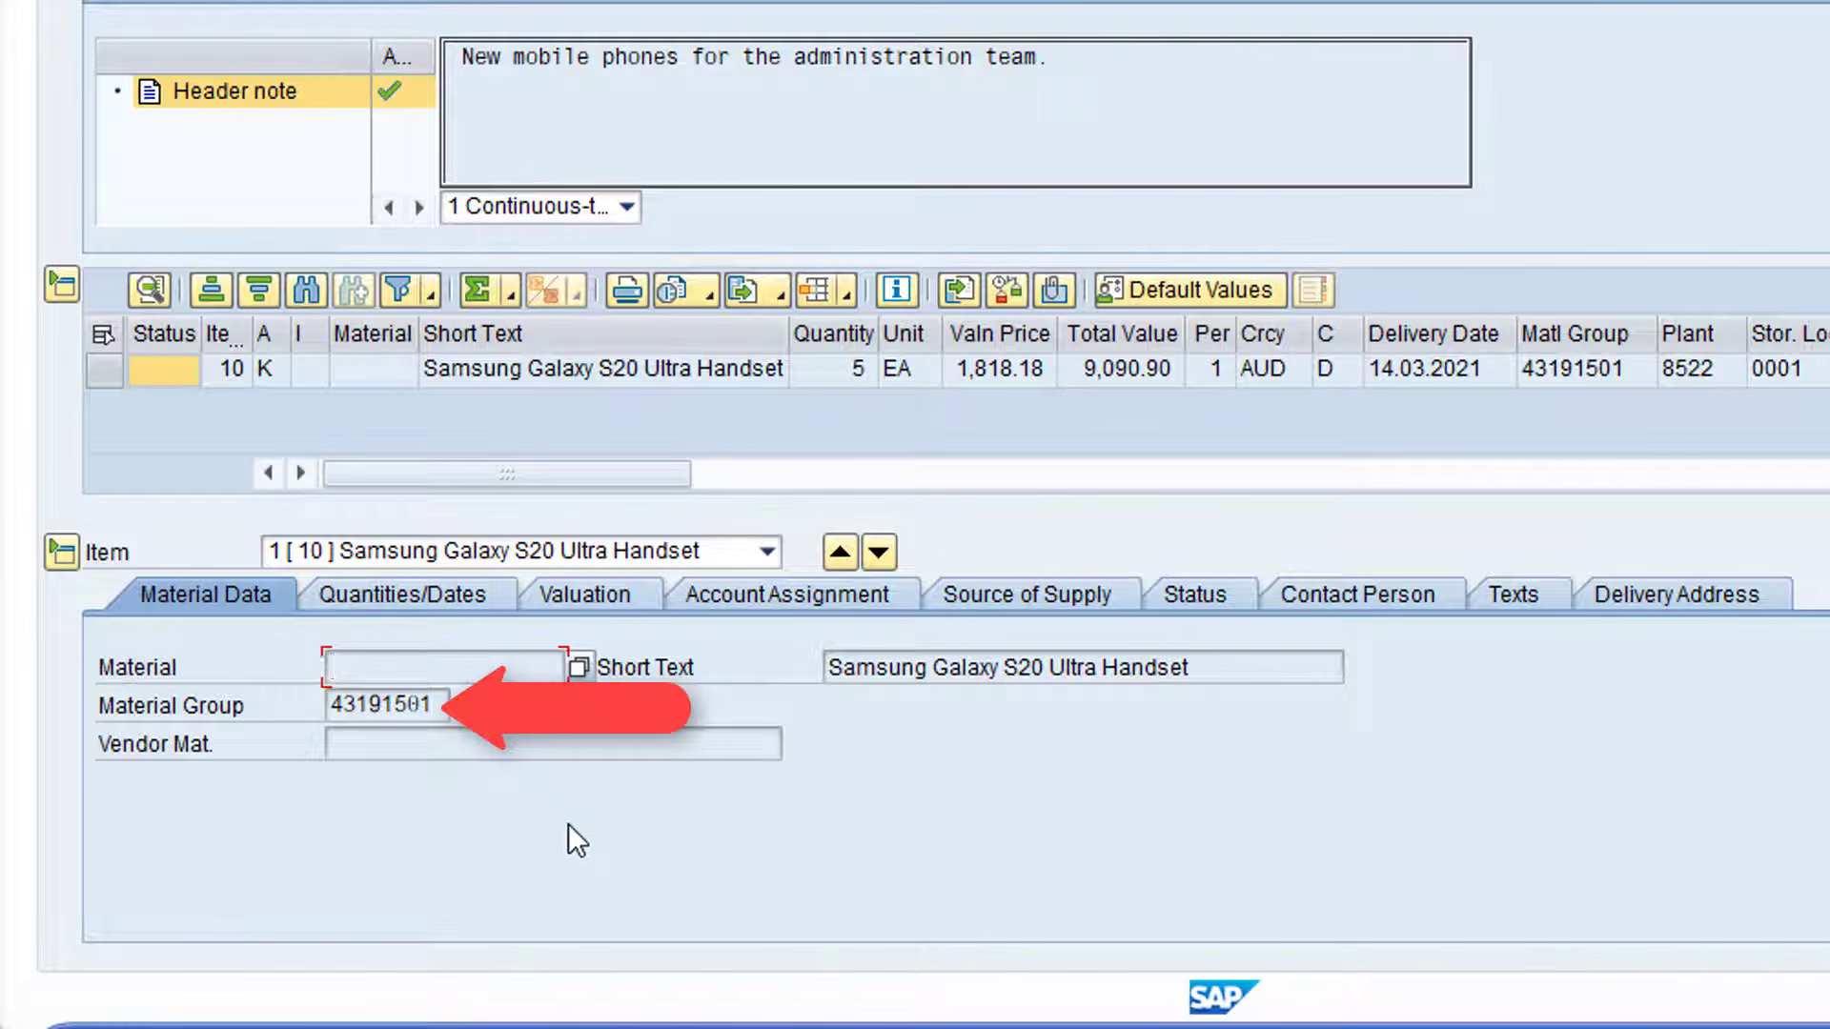
{"action": "left_click", "coordinate": [432, 598]}
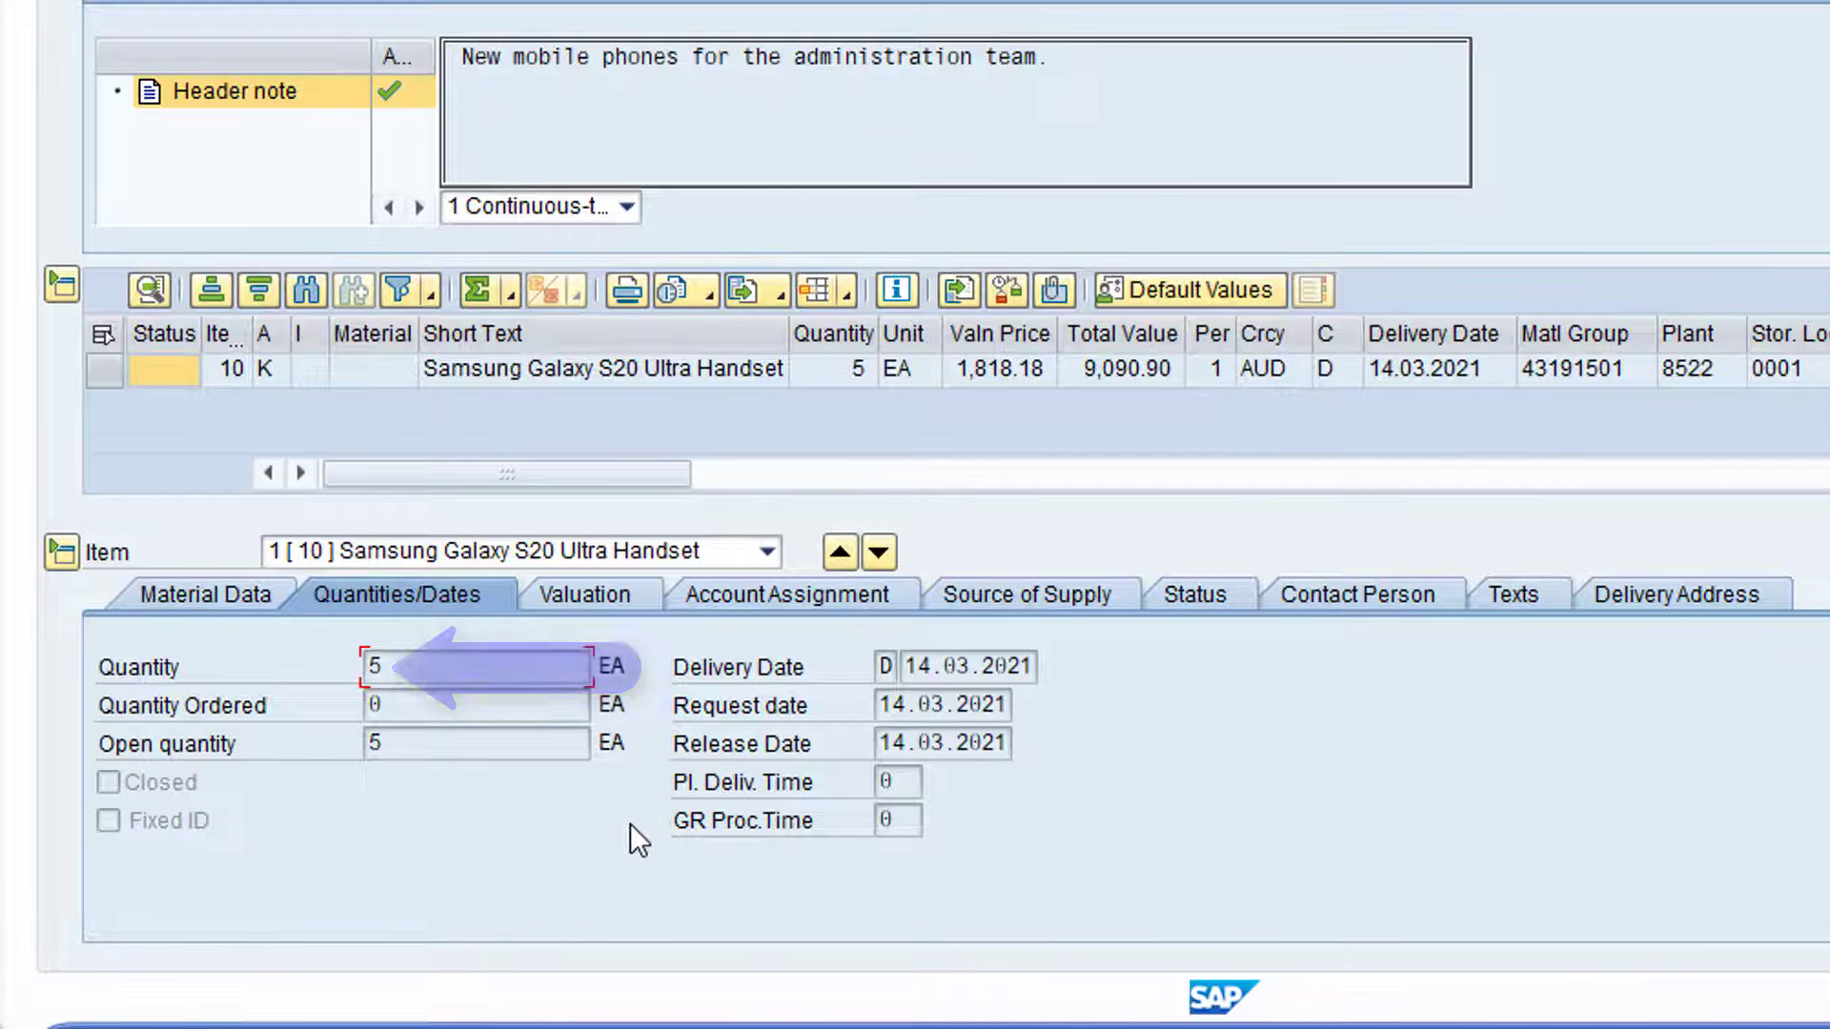
{"action": "left_click", "coordinate": [604, 585]}
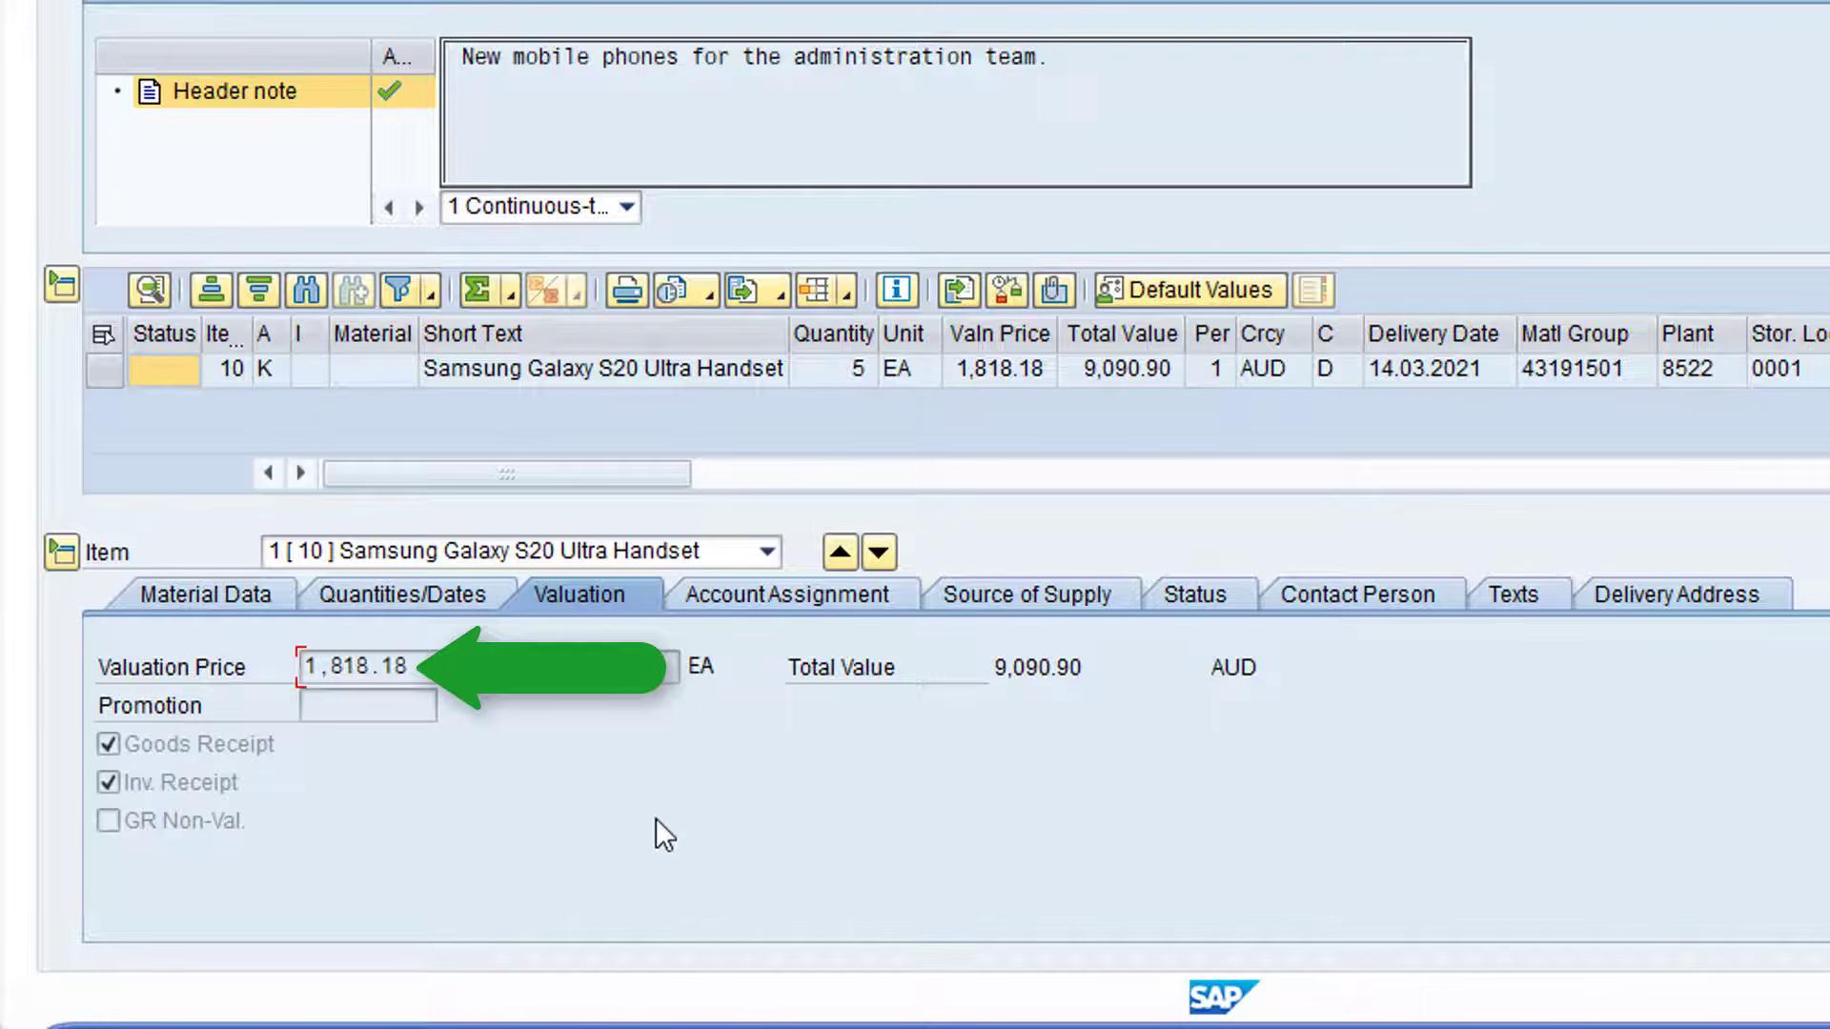
{"action": "left_click", "coordinate": [743, 600]}
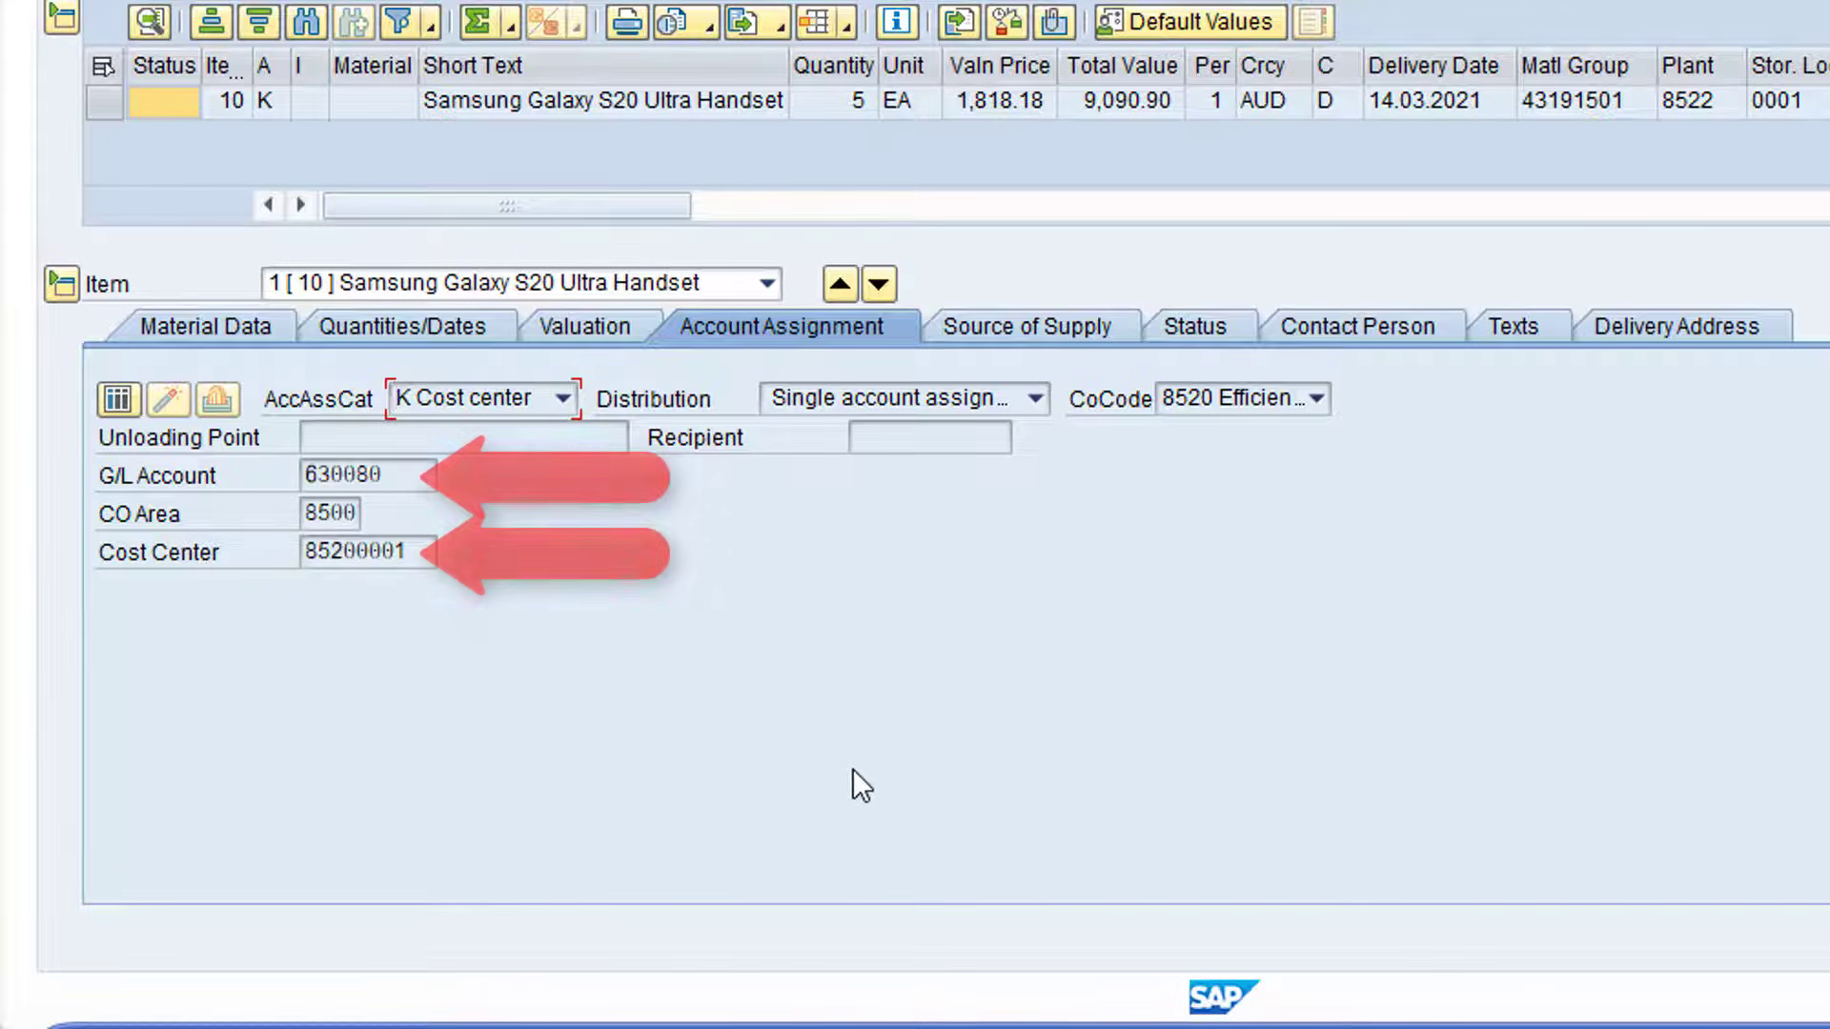
{"action": "left_click", "coordinate": [1031, 328]}
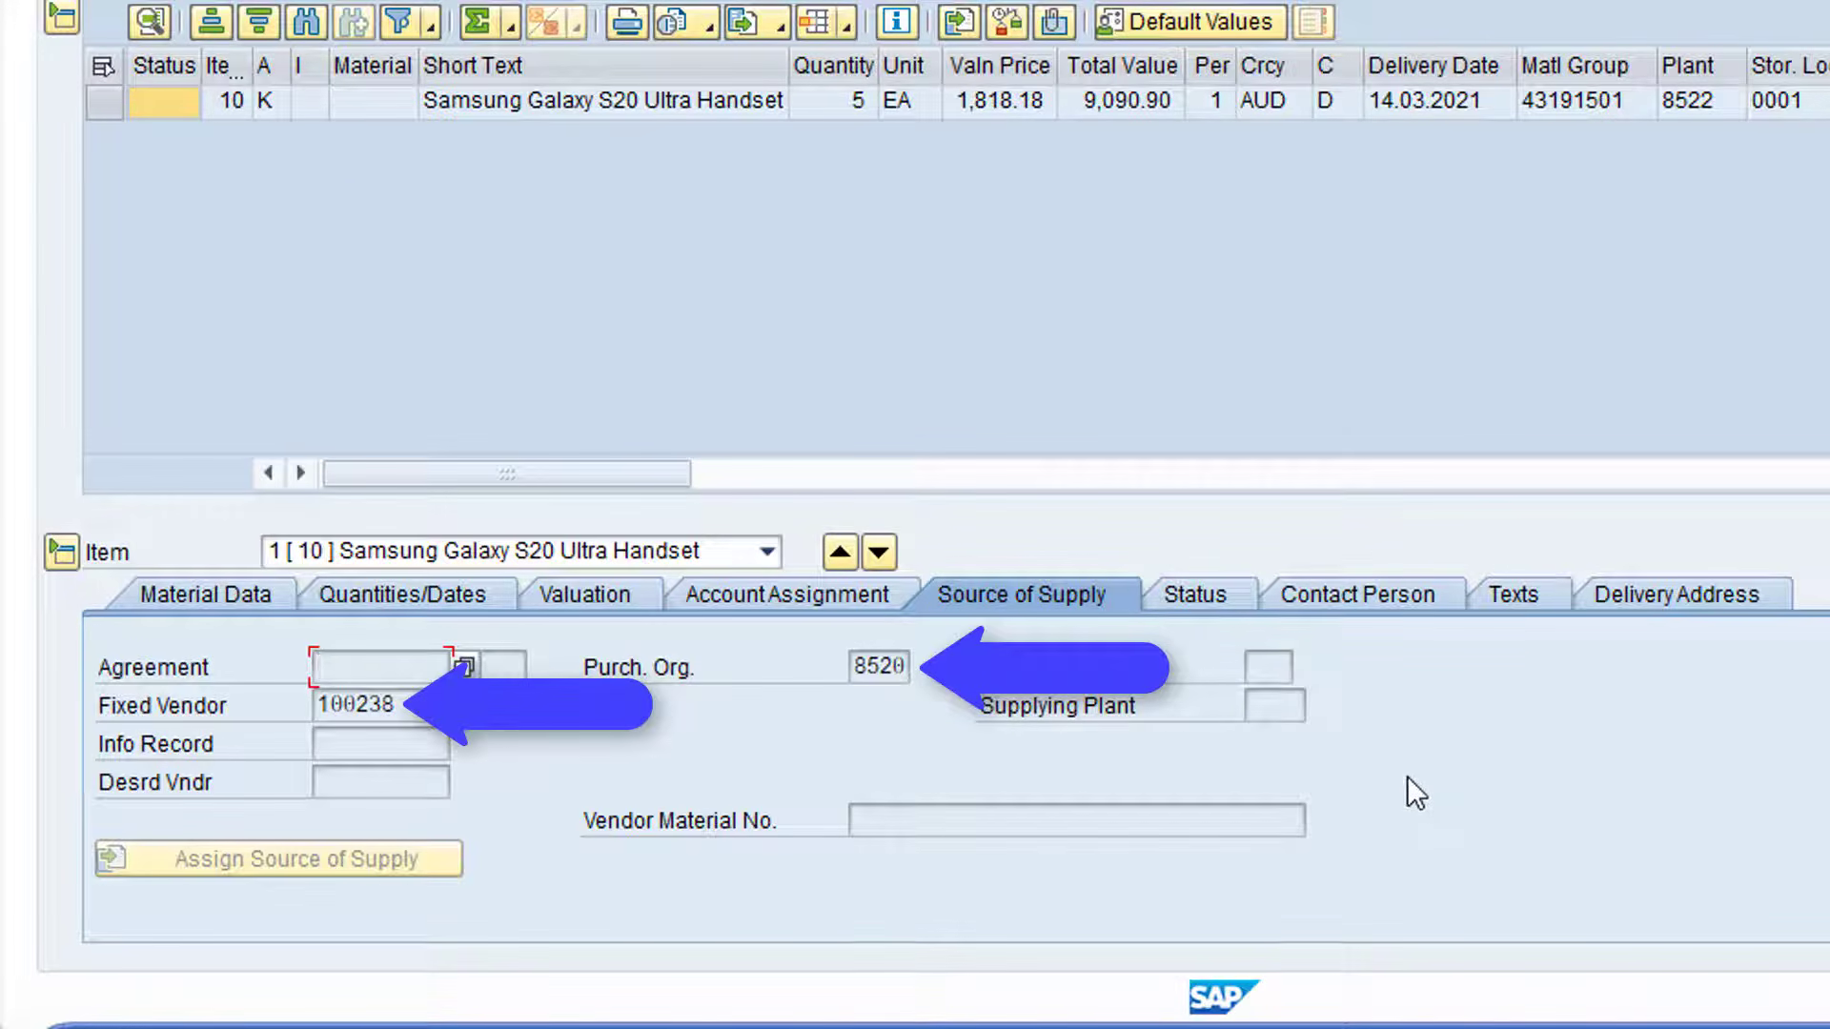
{"action": "left_click", "coordinate": [1399, 593]}
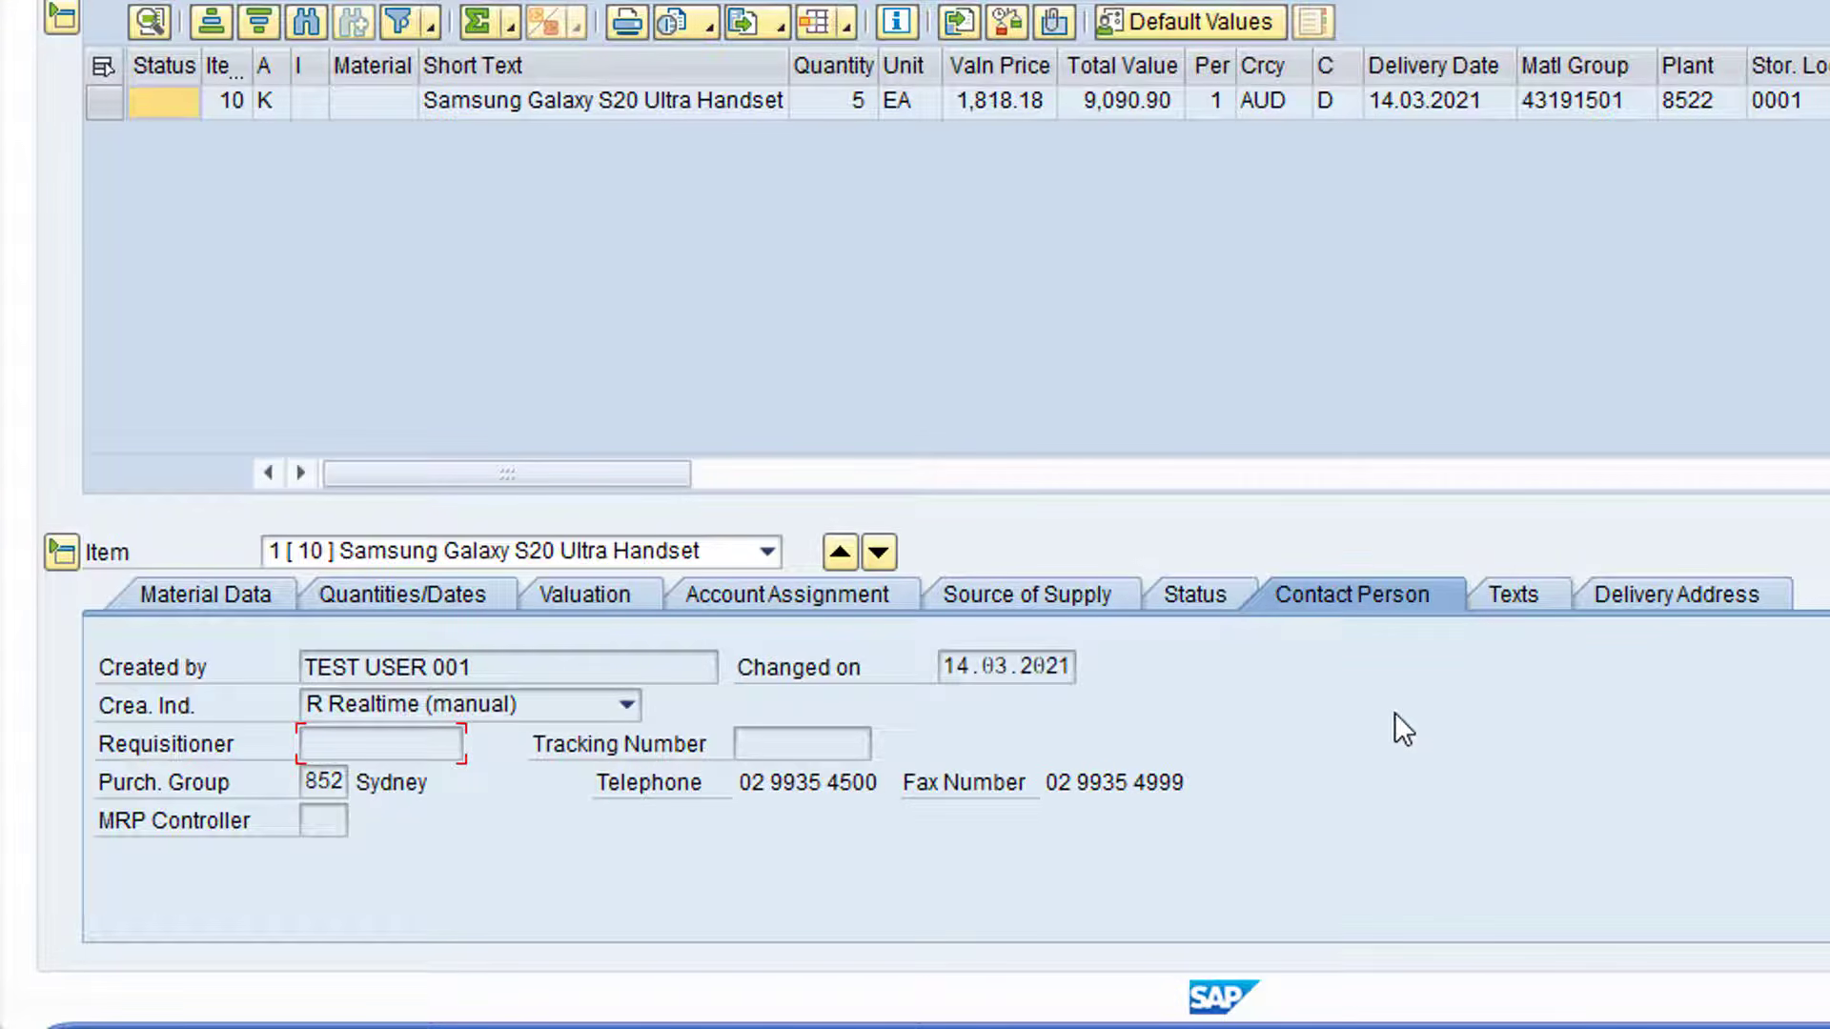
{"action": "left_click", "coordinate": [1199, 594]}
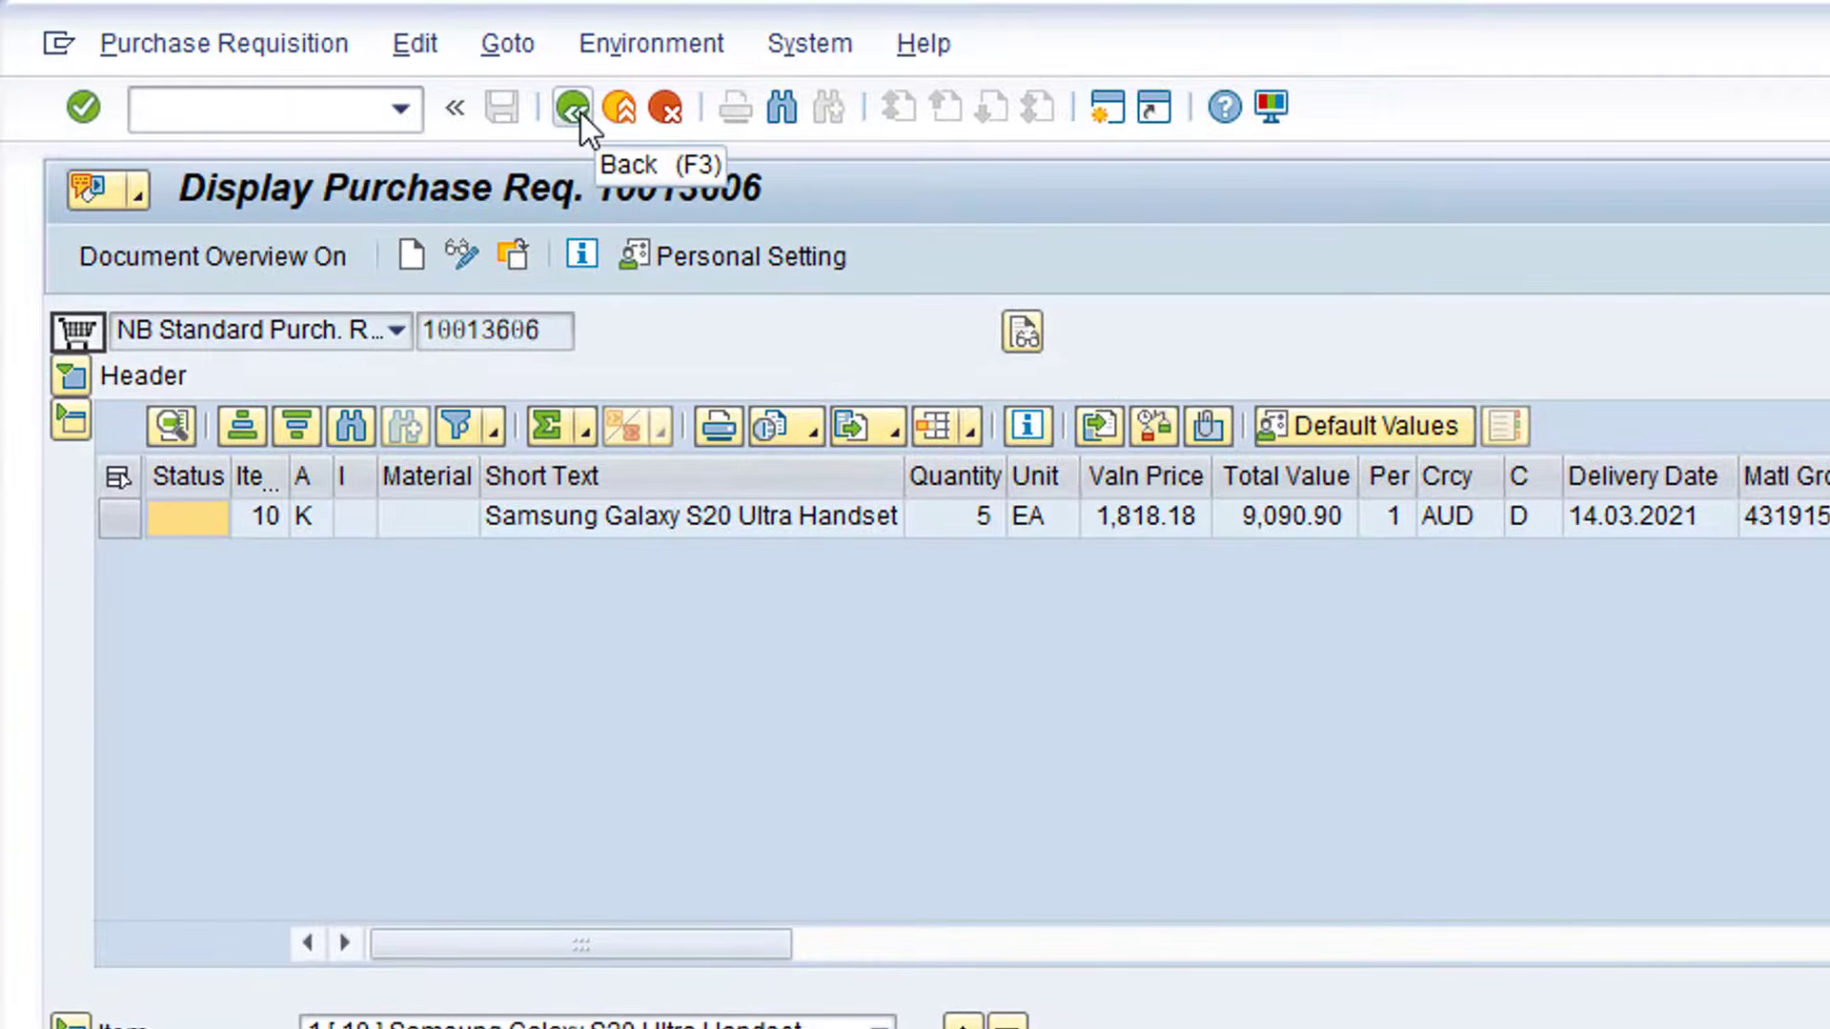
Step: Leave the requisition display and start the ME5A - General list display of purchase requisitions
{"action": "left_click", "coordinate": [578, 110]}
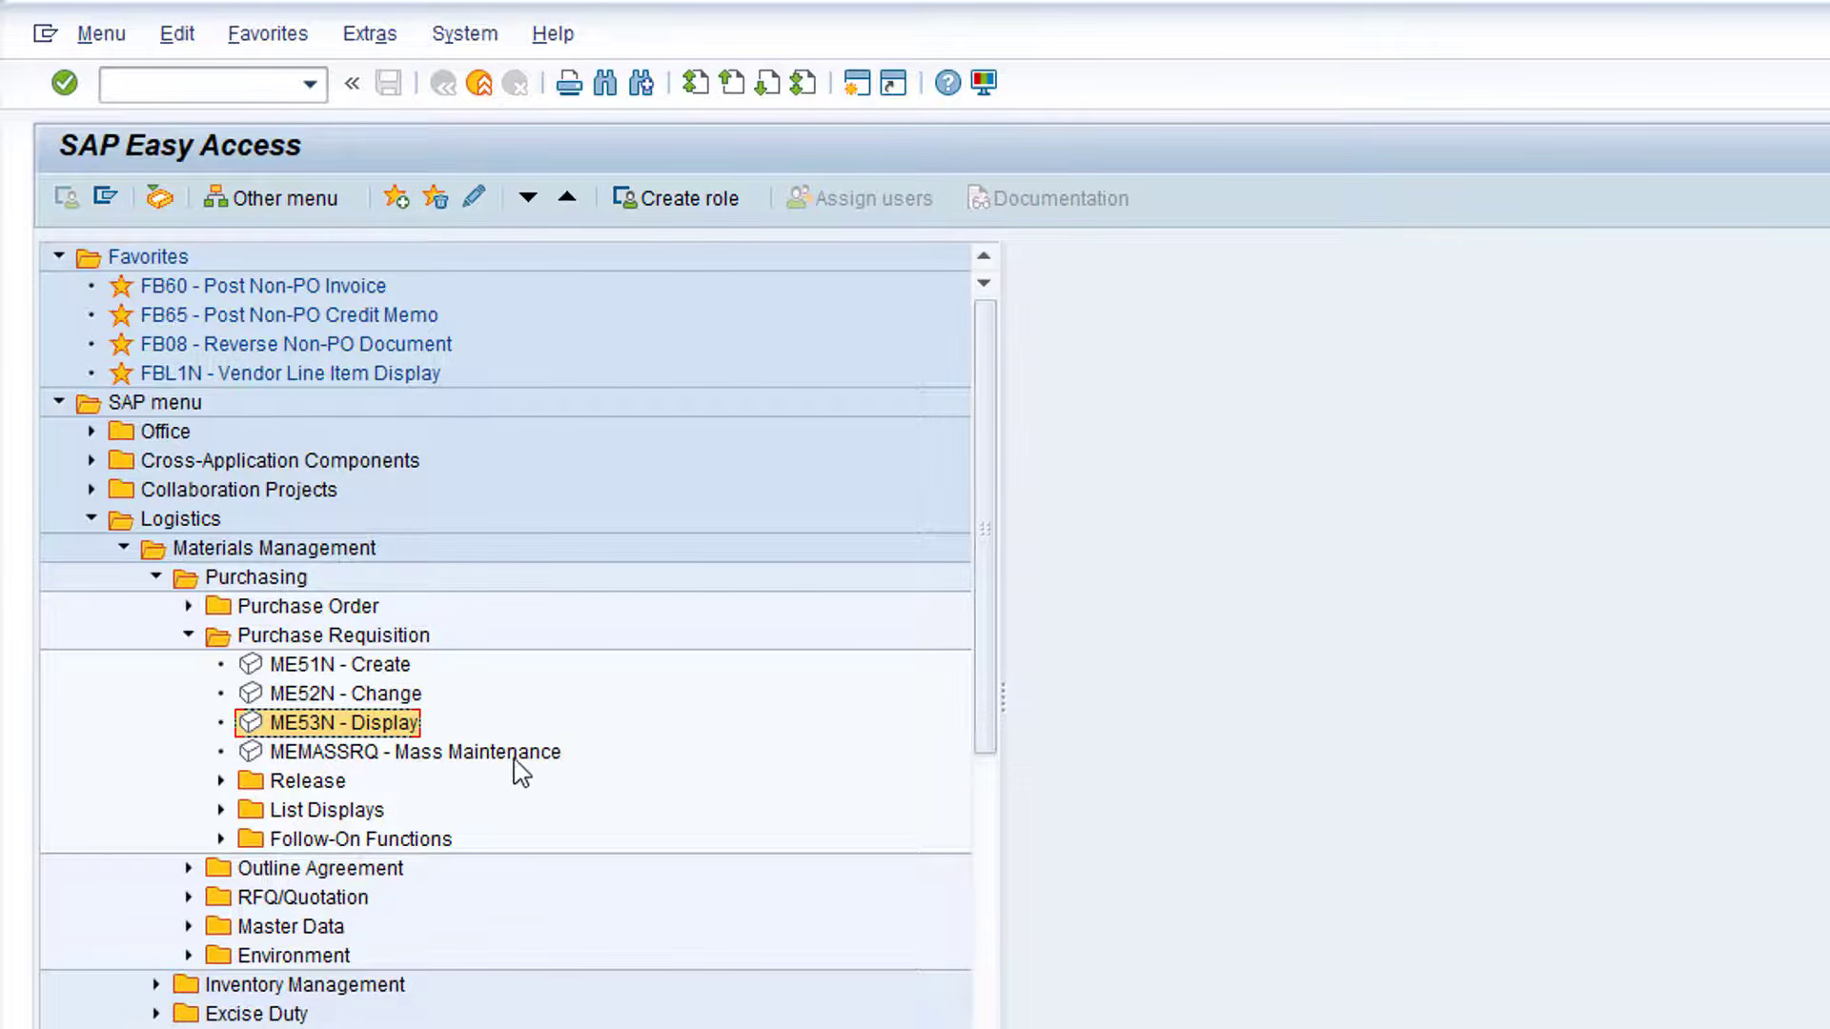
{"action": "left_click", "coordinate": [222, 810]}
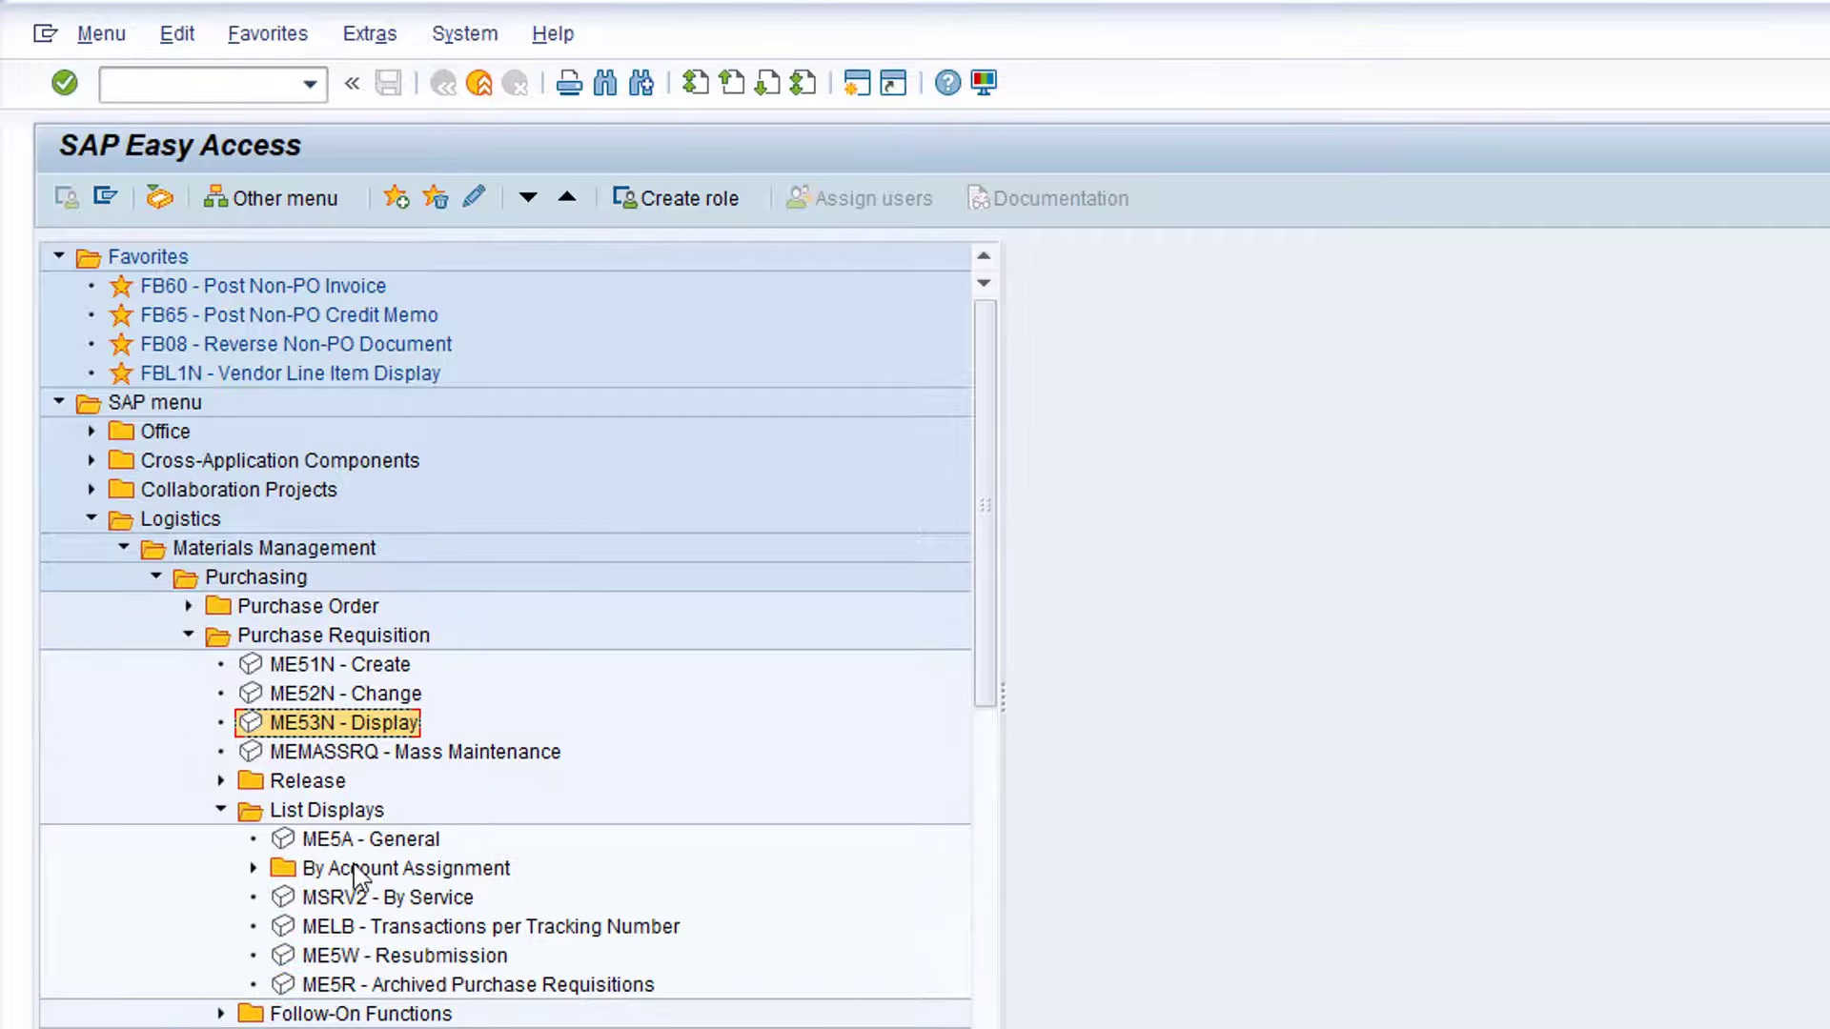
{"action": "double_click", "coordinate": [404, 840]}
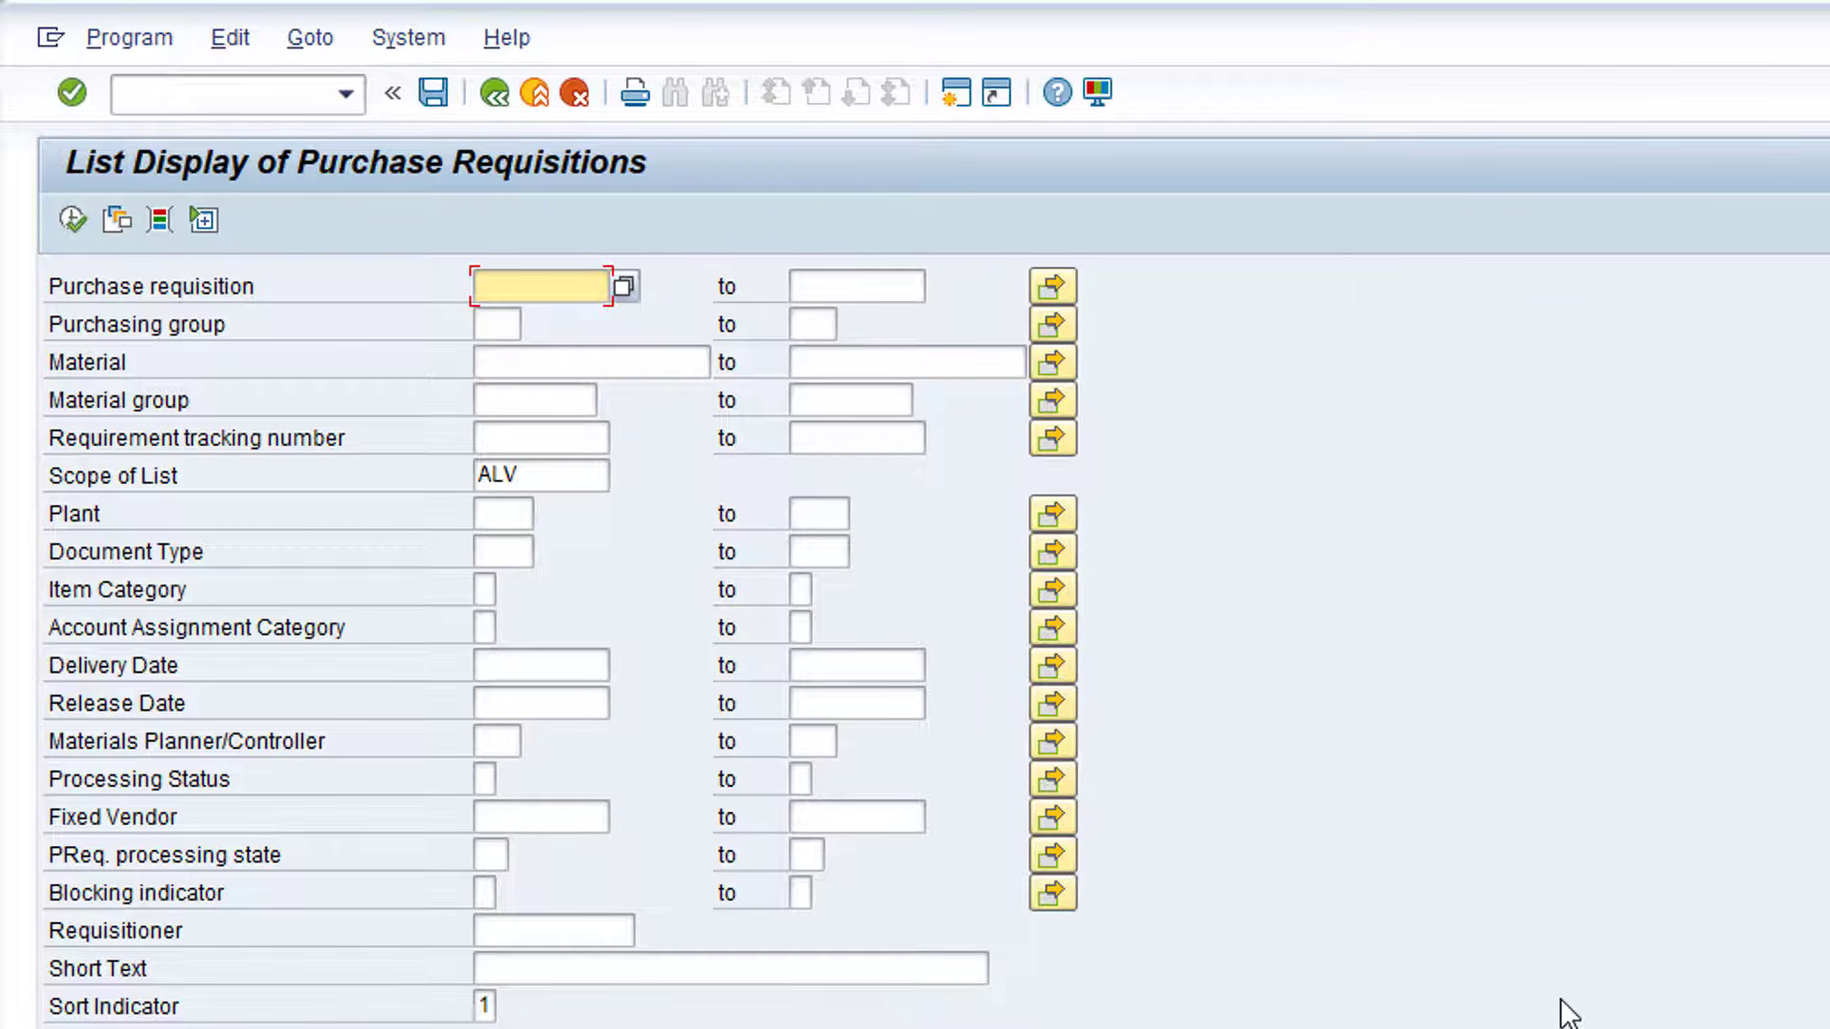
Step: Run the requisition list for purchase requisition 10013606 with the default selection options and look through its columns
{"action": "left_click", "coordinate": [562, 287]}
{"action": "type", "text": "10013606"}
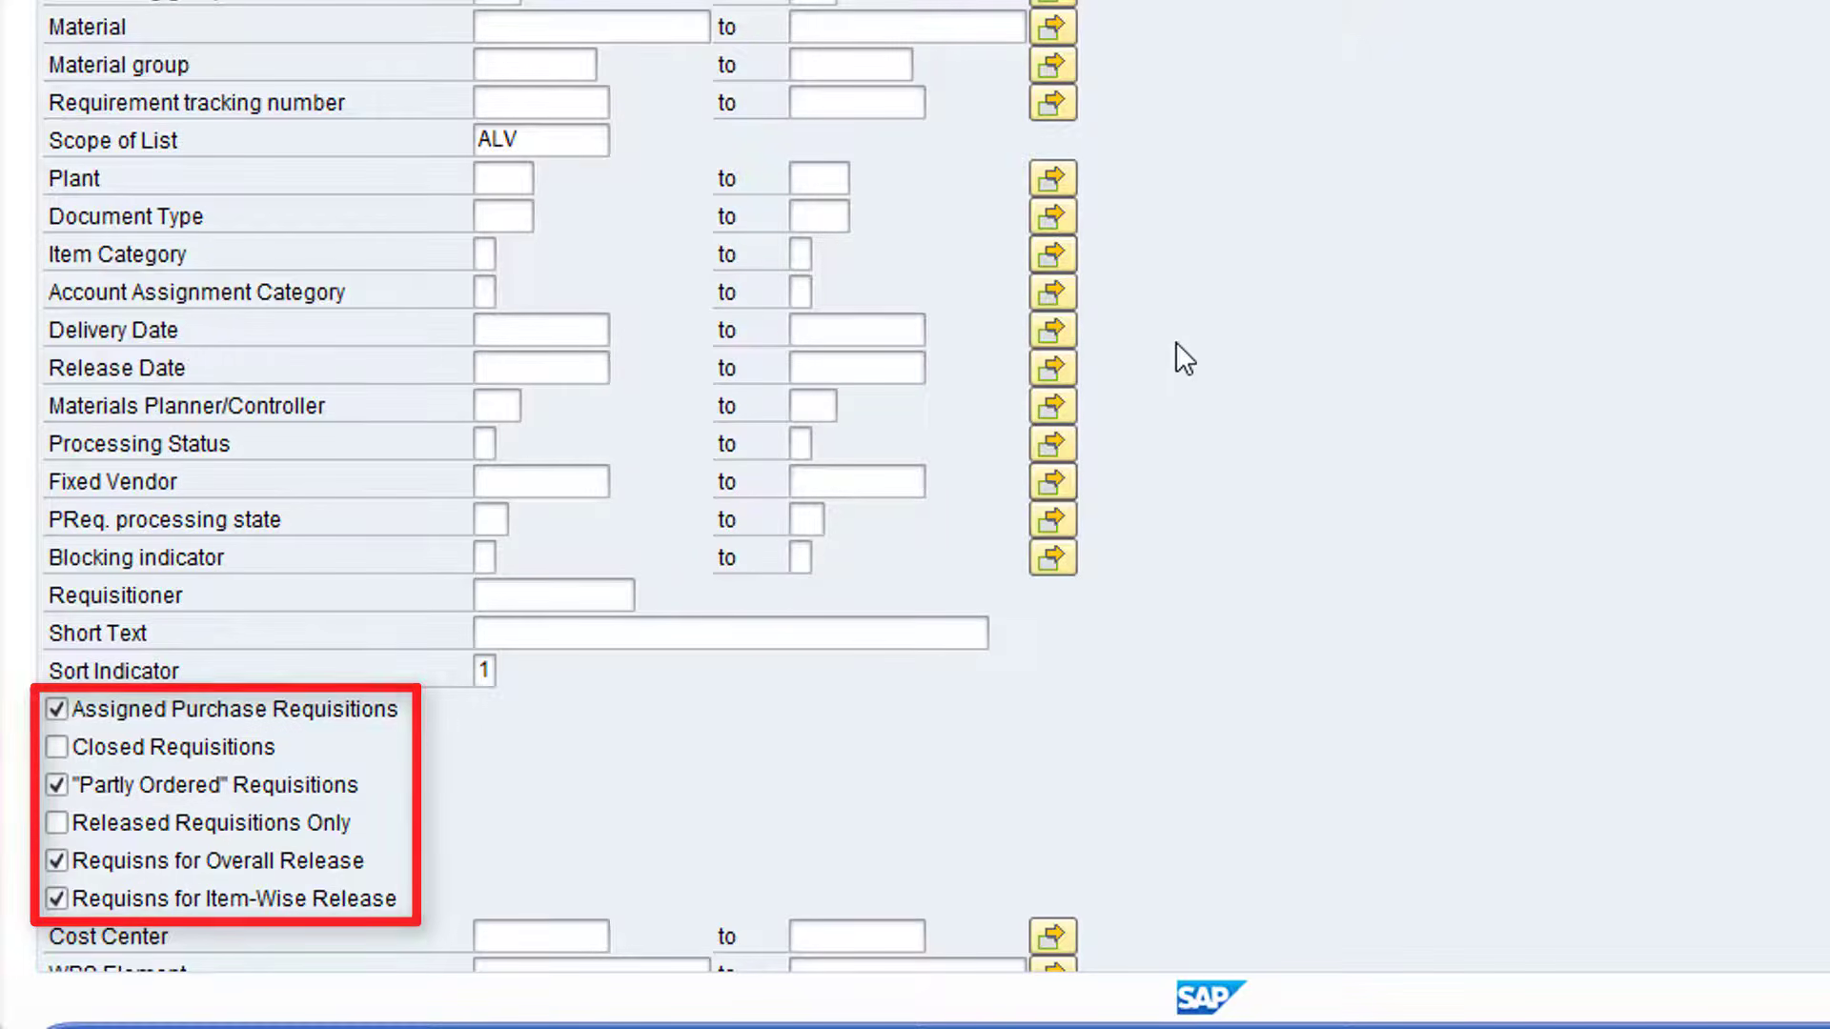
{"action": "scroll", "coordinate": [1175, 341], "scroll_direction": "down", "scroll_amount": 5}
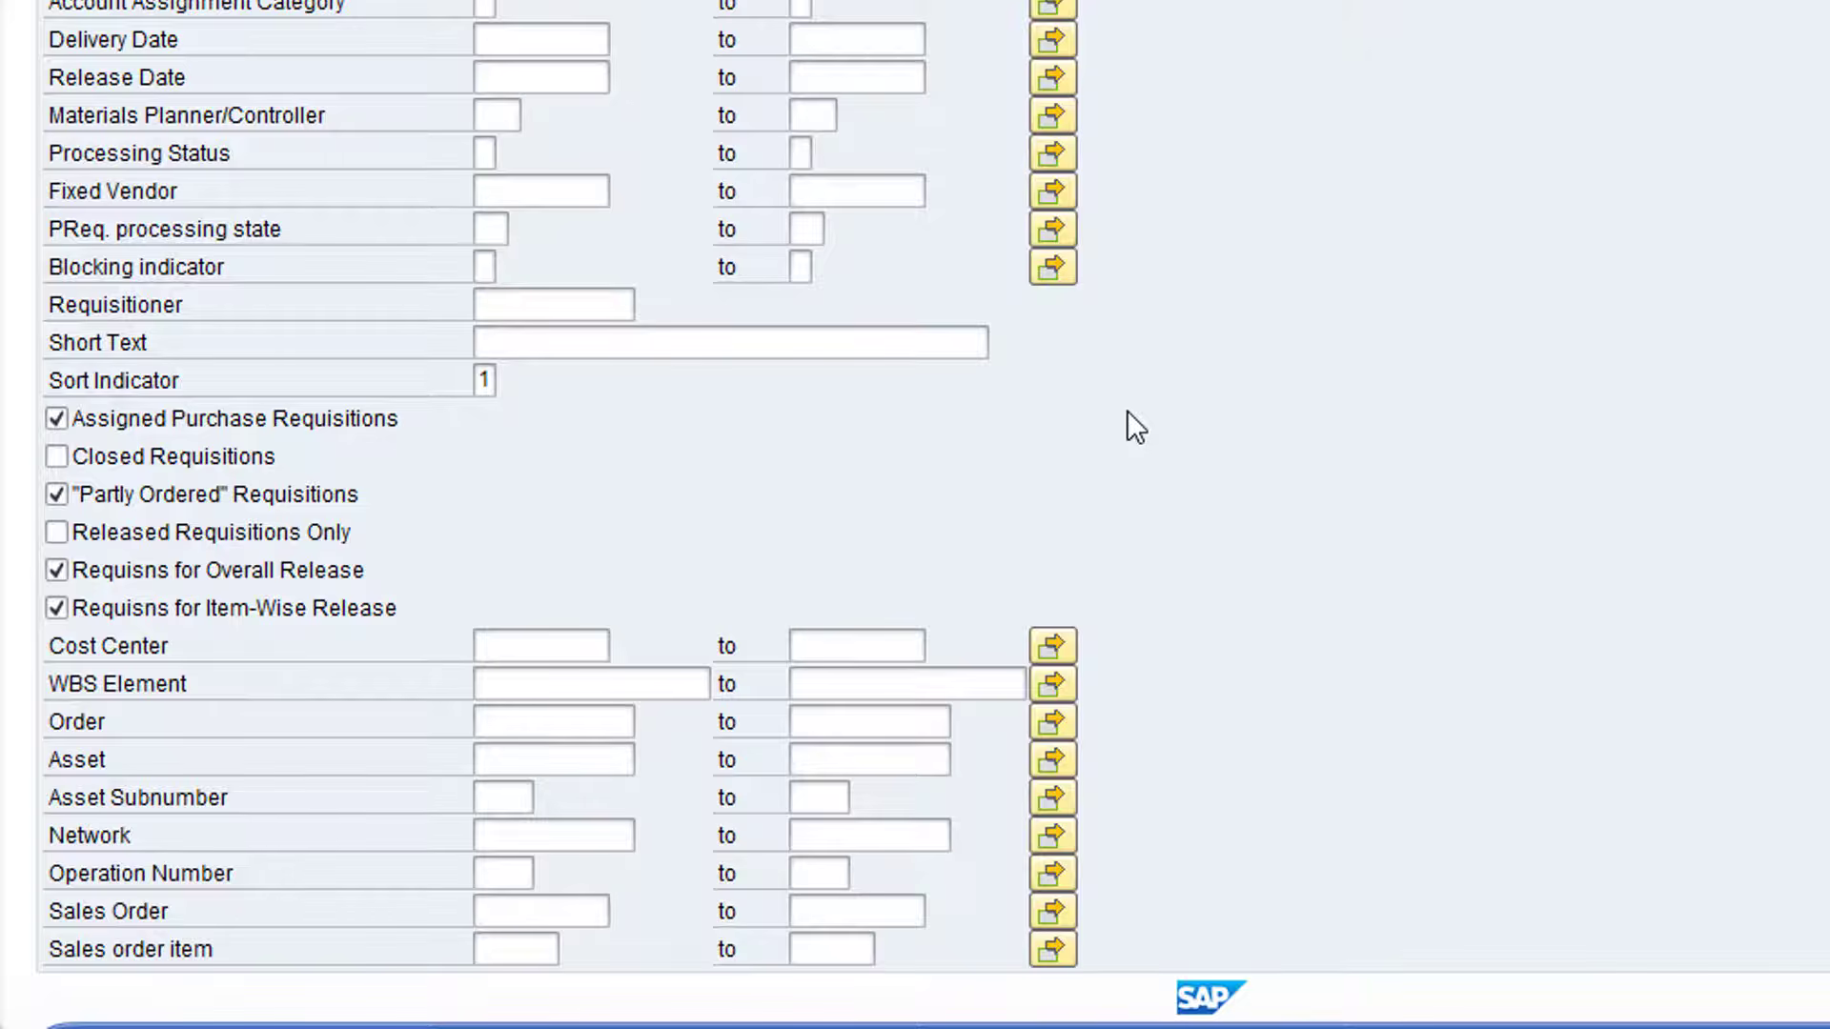
{"action": "scroll", "coordinate": [1127, 410], "scroll_direction": "up", "scroll_amount": 5}
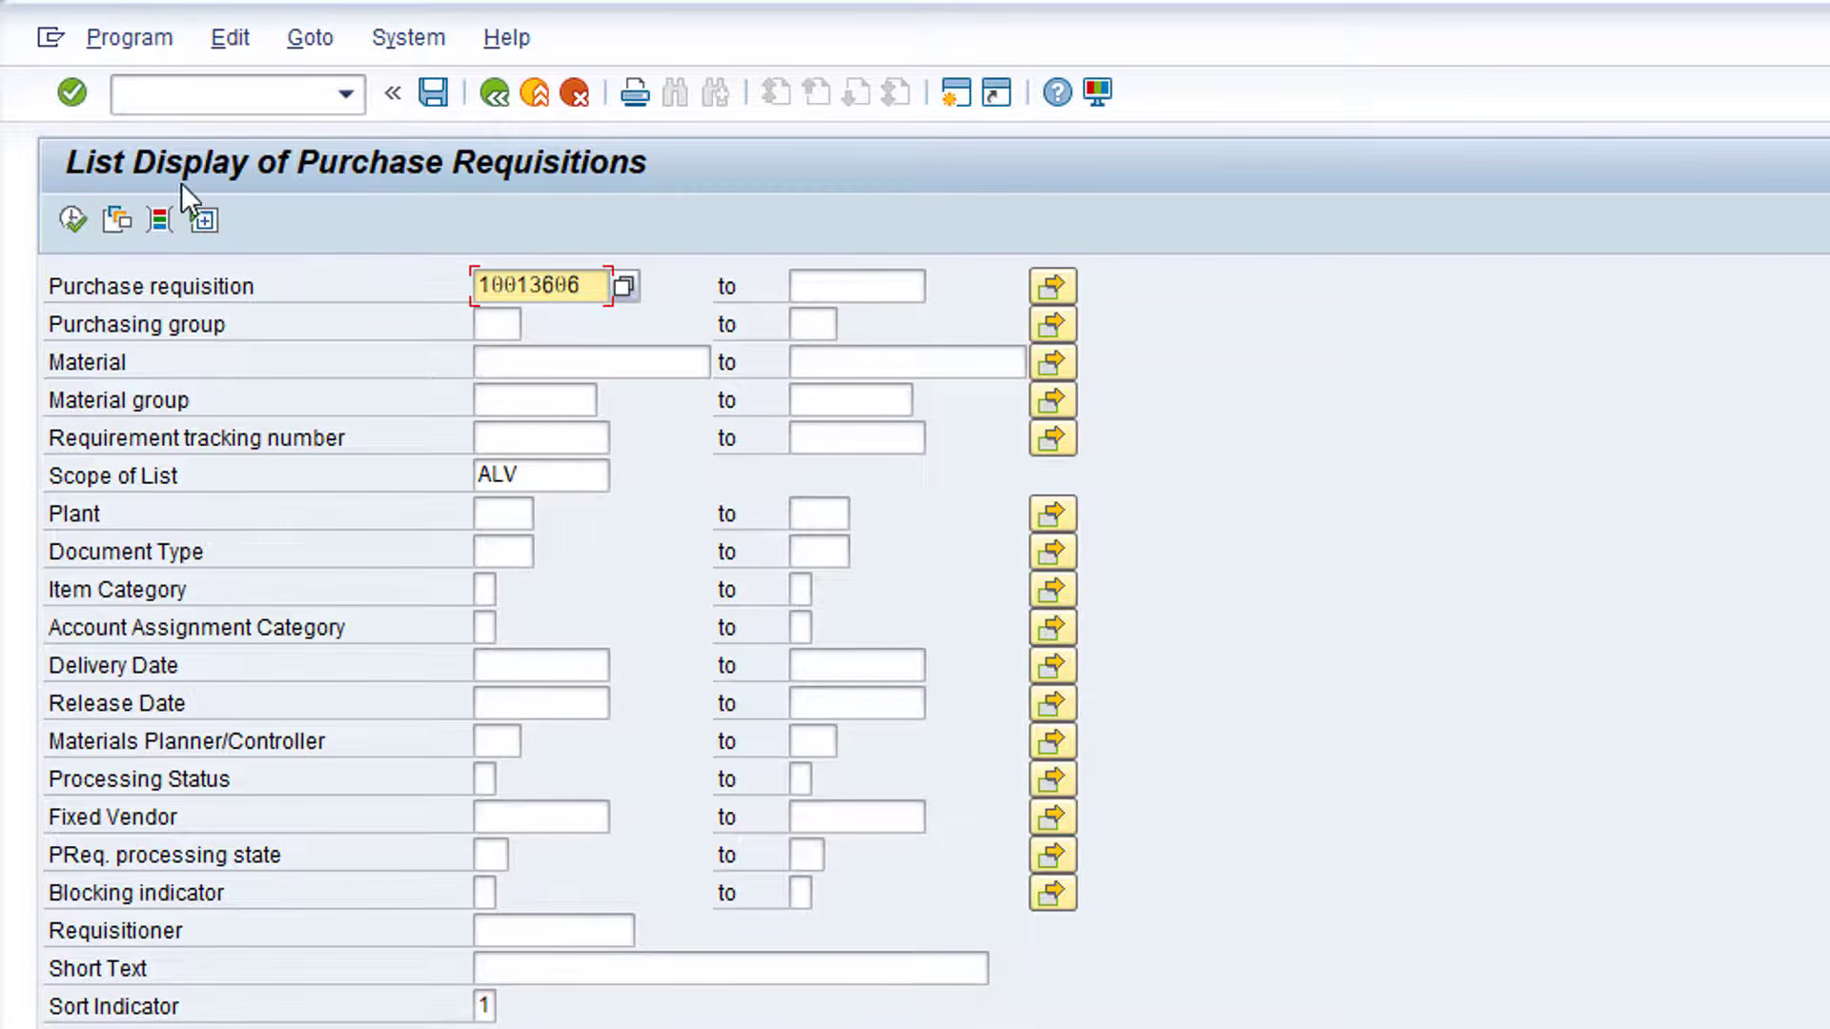
{"action": "left_click", "coordinate": [68, 214]}
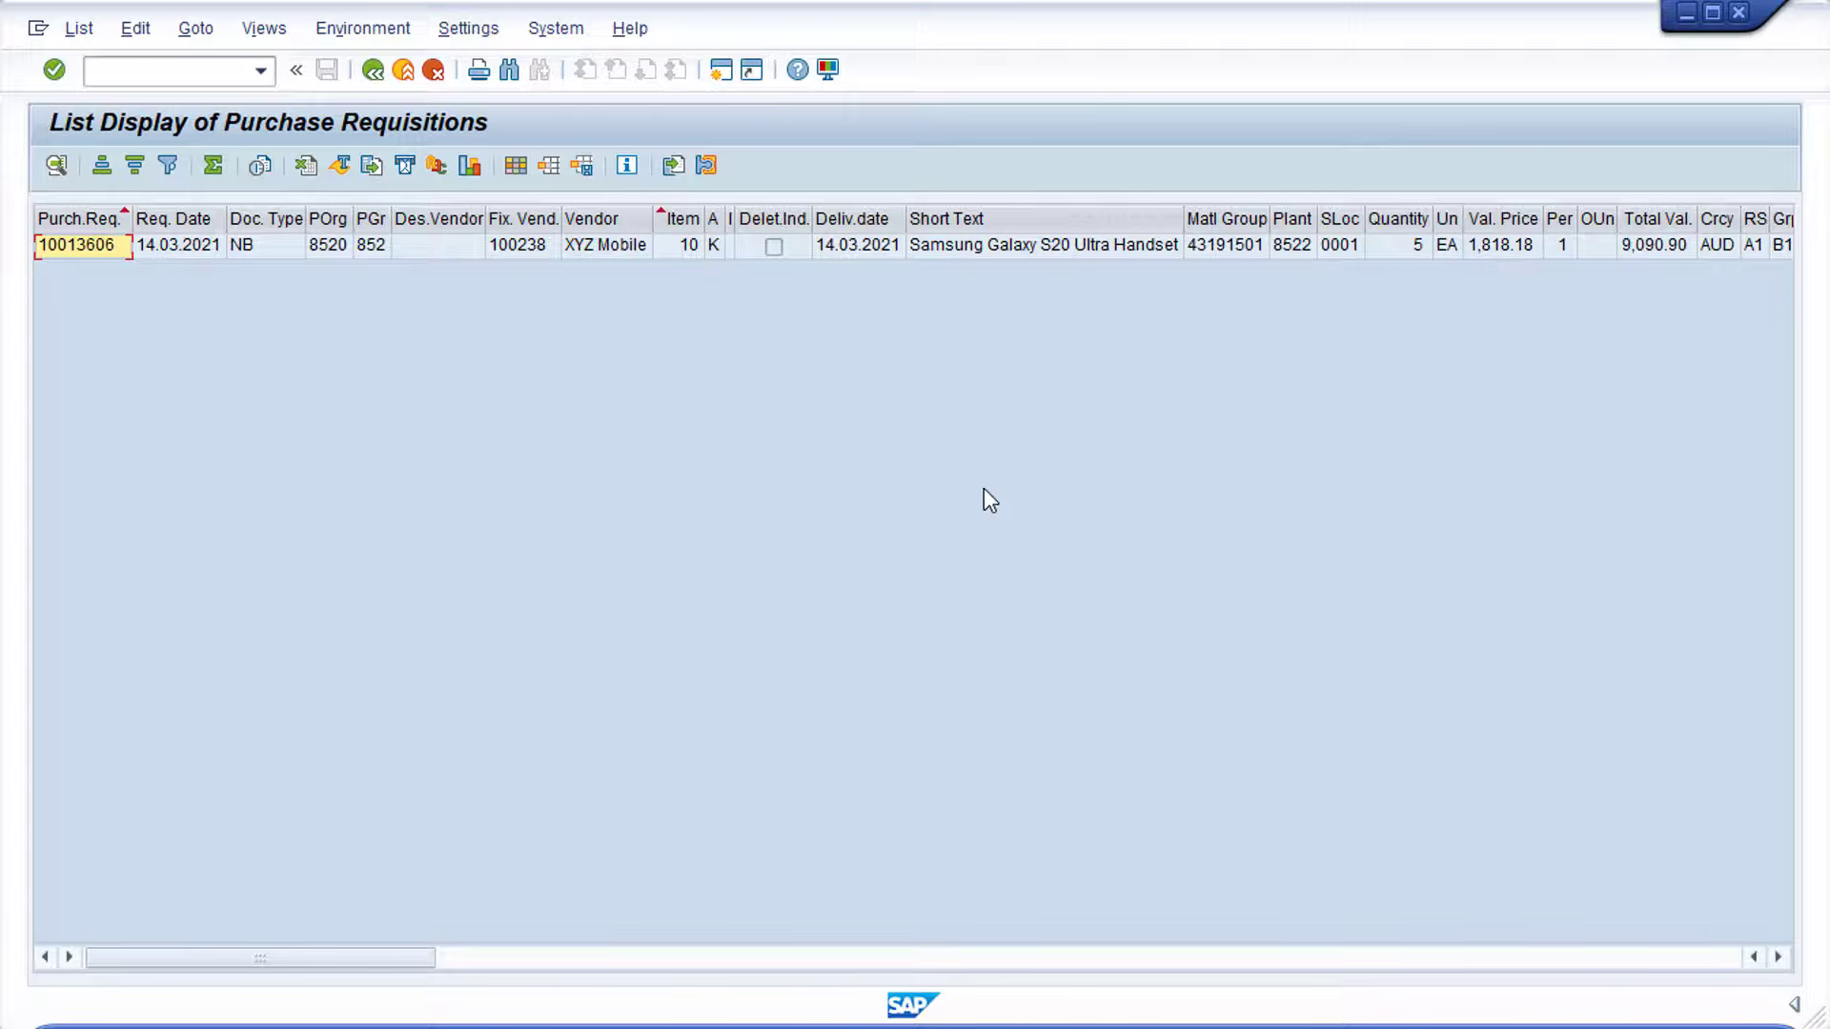
{"action": "left_click", "coordinate": [638, 963]}
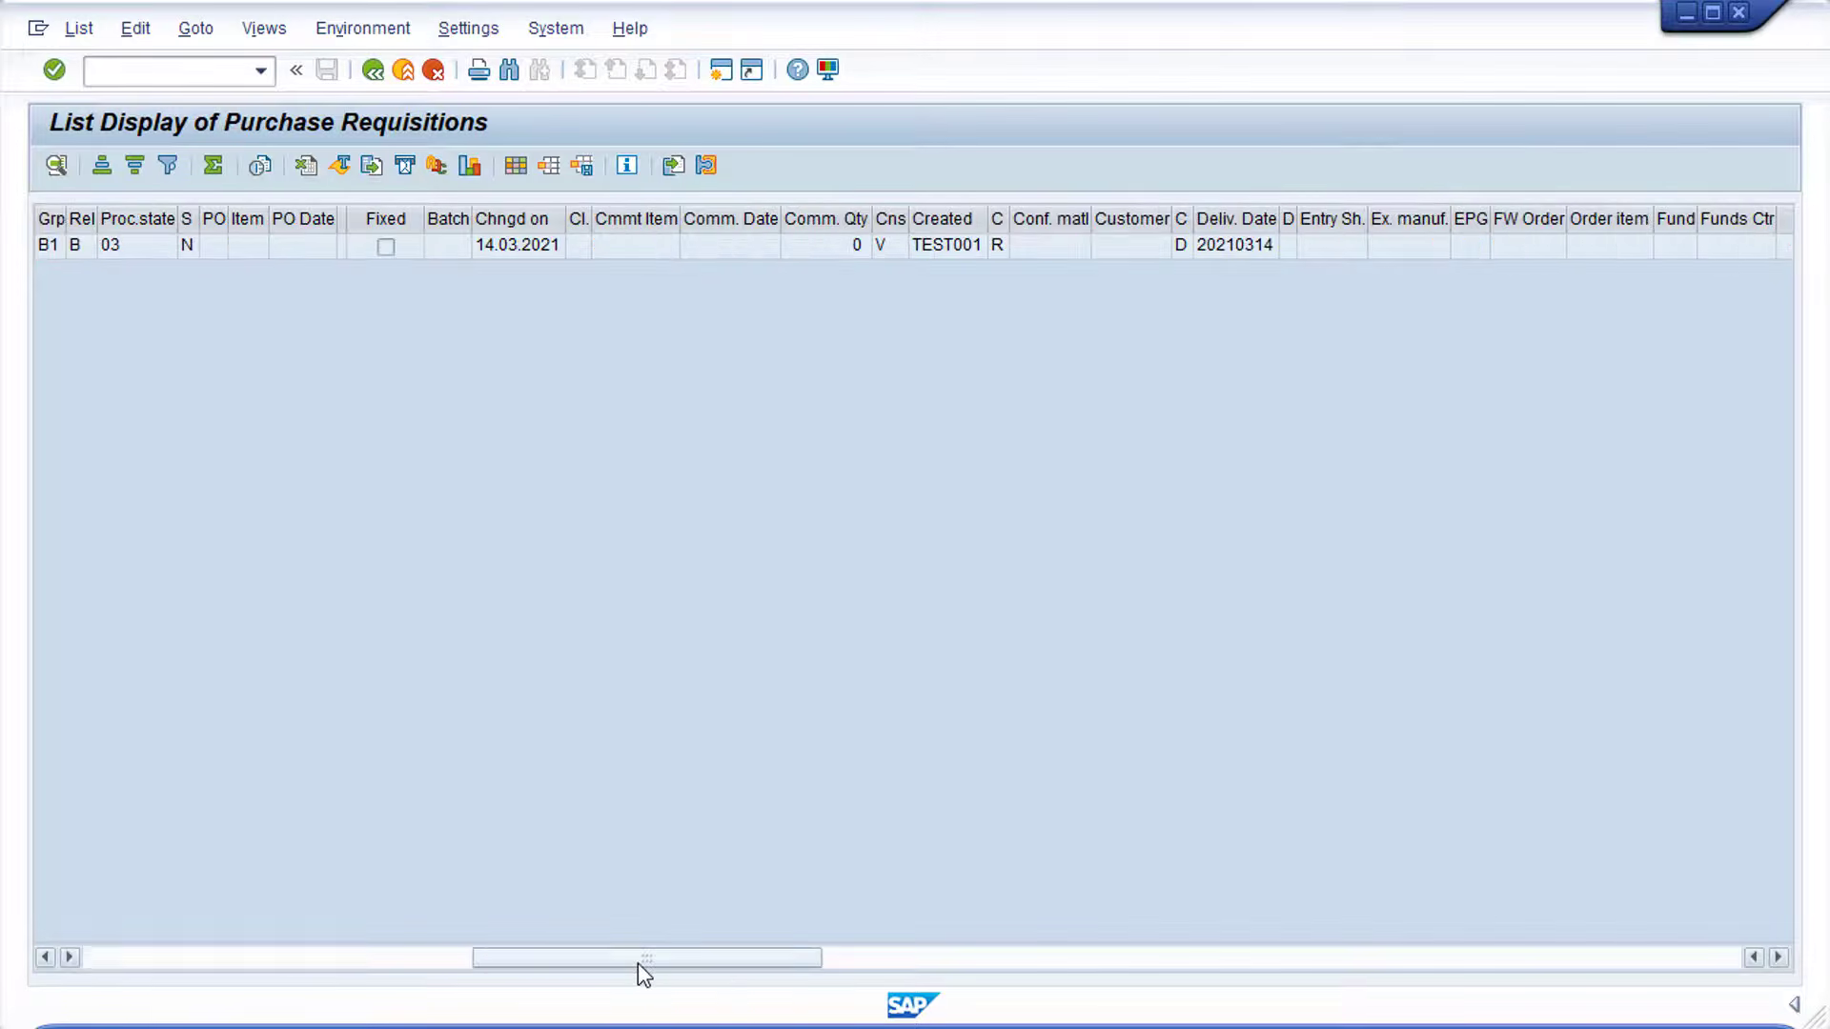